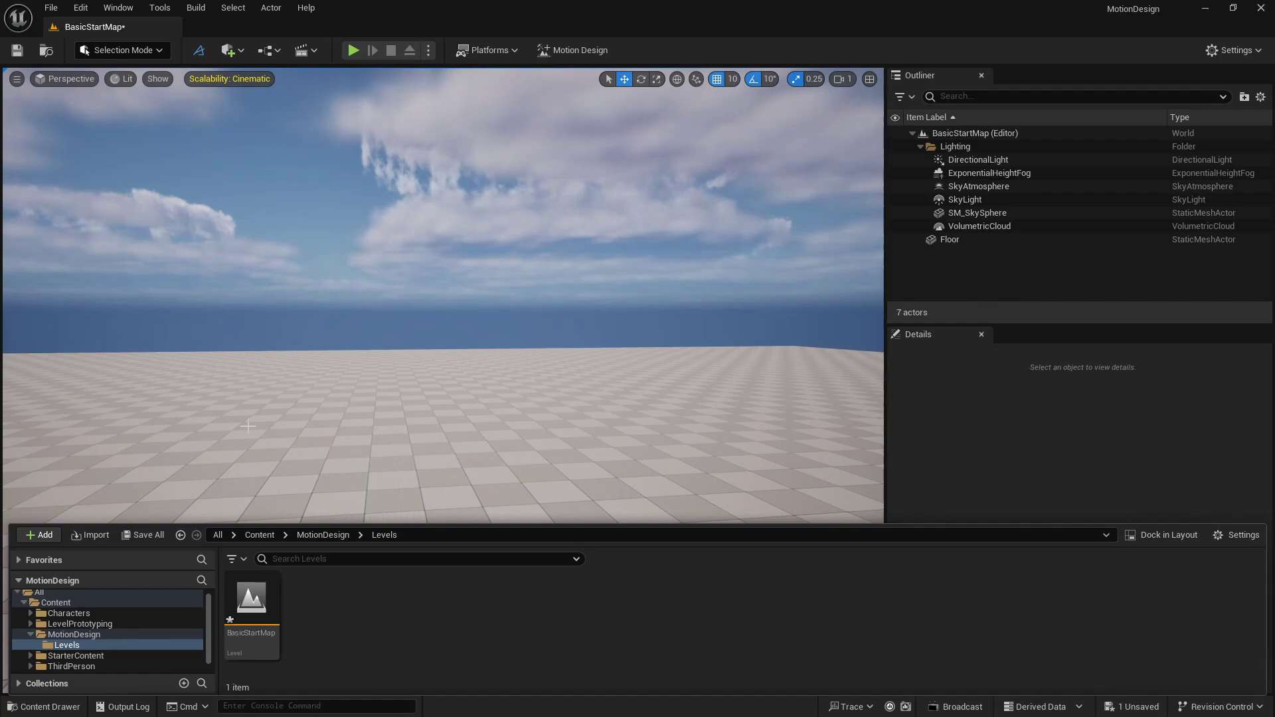
Step: Duplicate the BasicStartMap level in the Levels folder and name the copy BasicStartEffectors
click(265, 608)
key(ctrl+d)
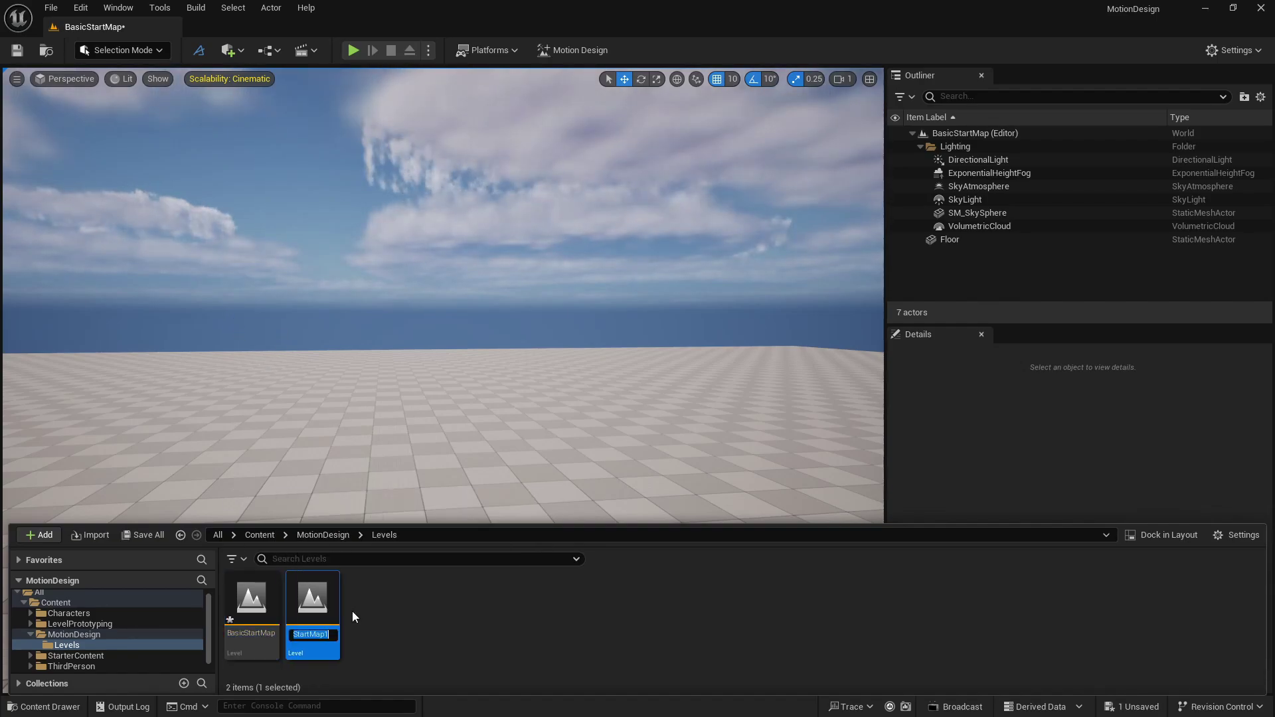
text(BasicStart)
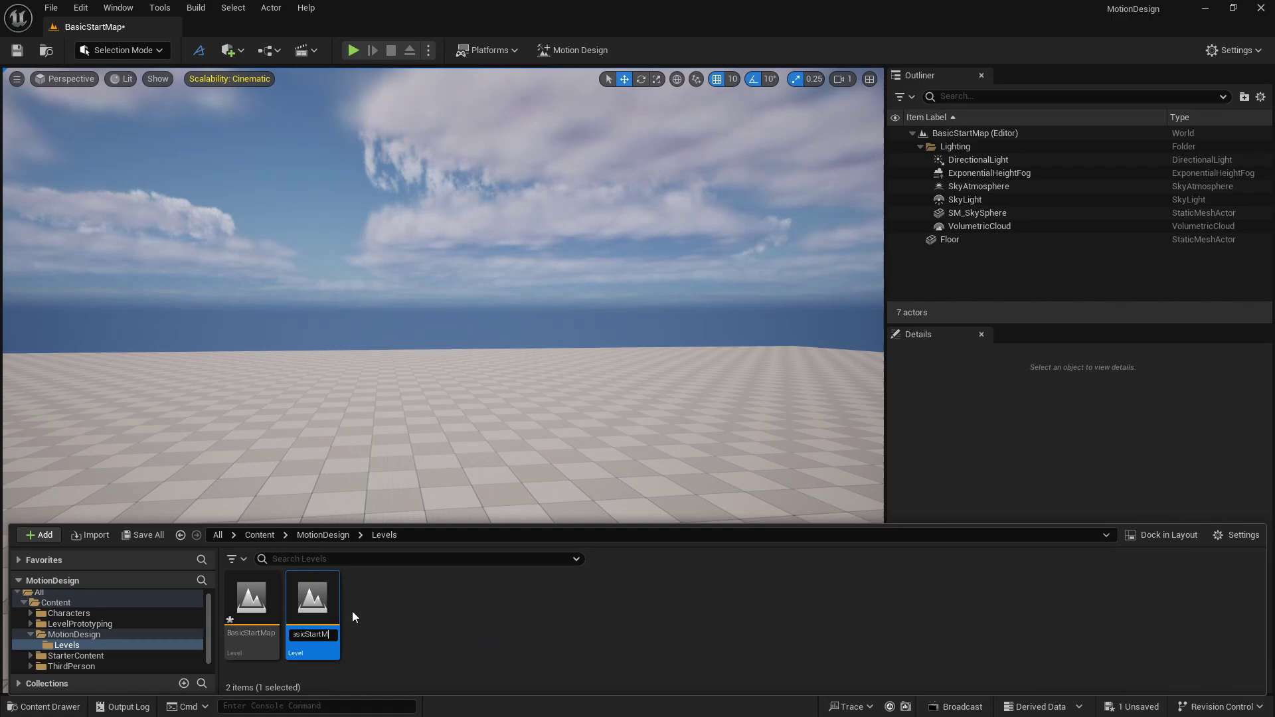
text(Effectors)
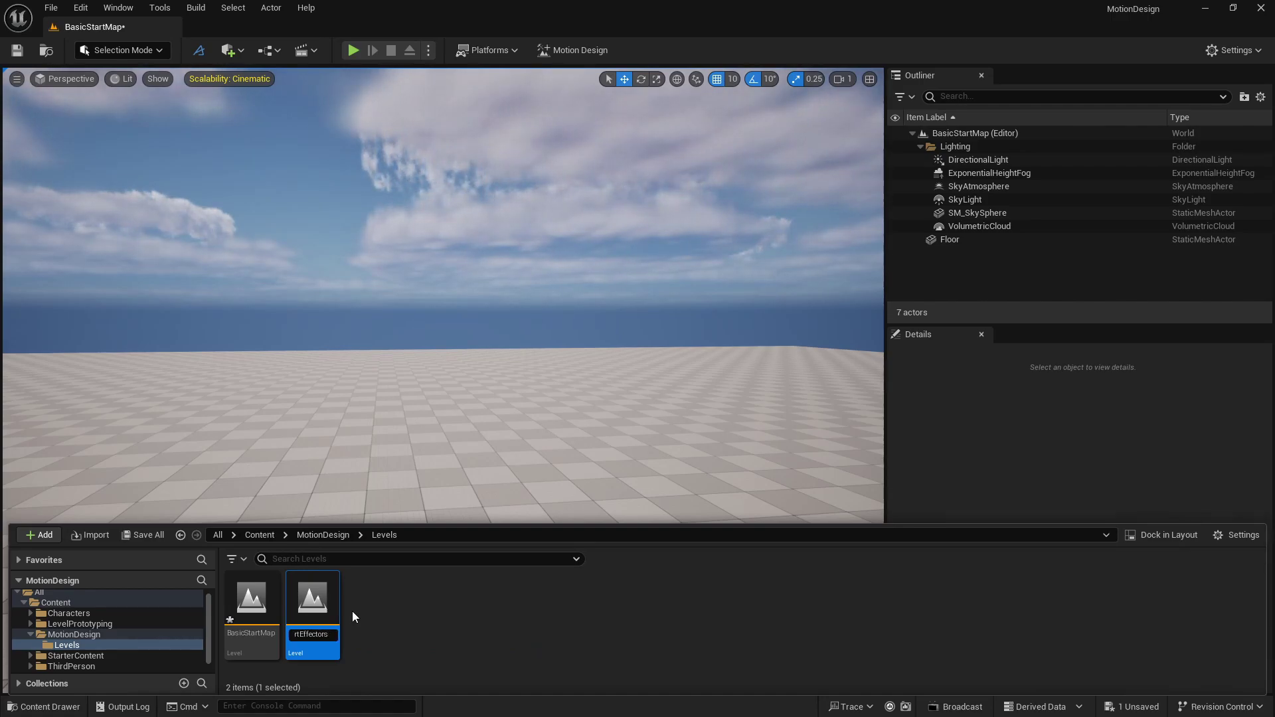
key(Return)
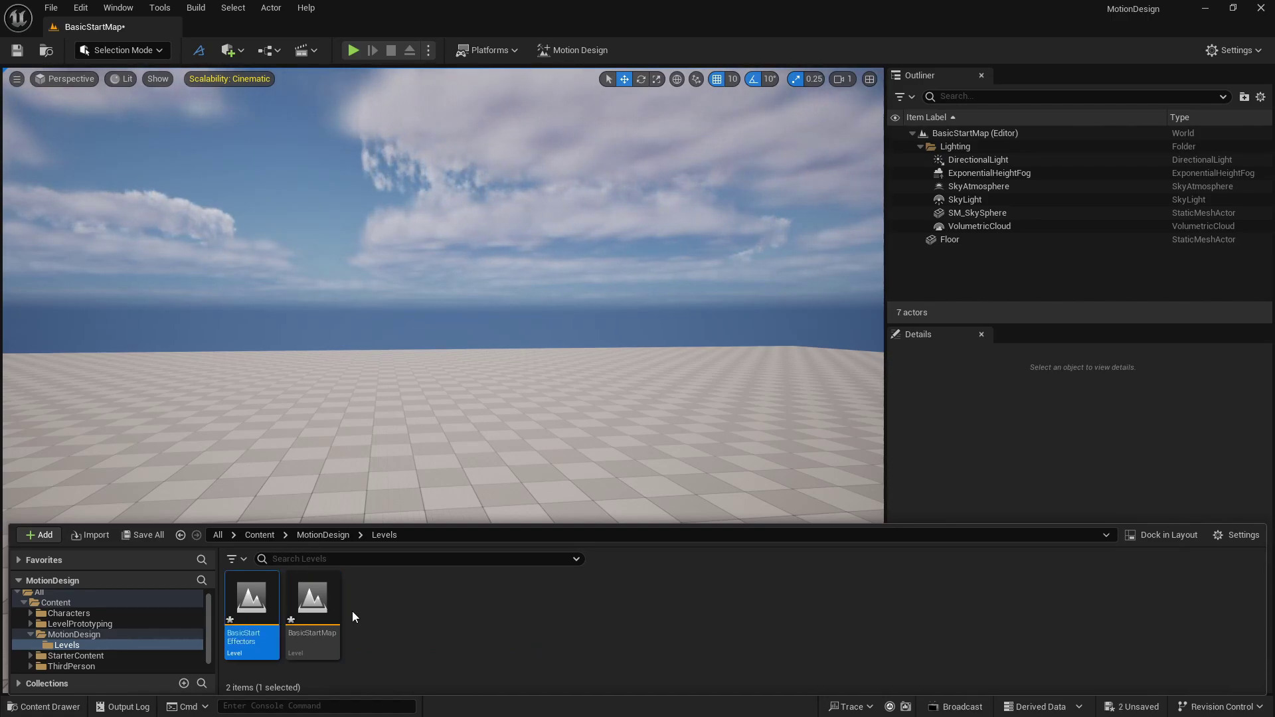
Step: Open the BasicStartEffectors level, saving both it and BasicStartMap first
key(ctrl+shift+s)
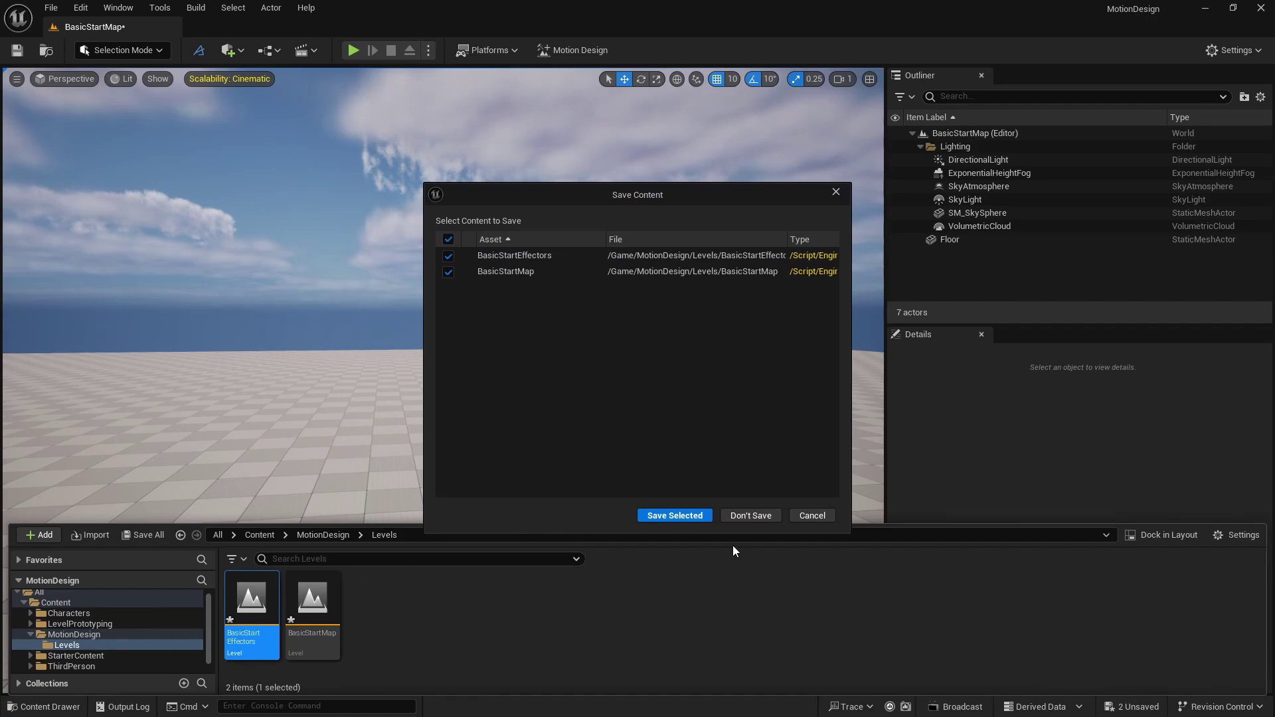
click(759, 517)
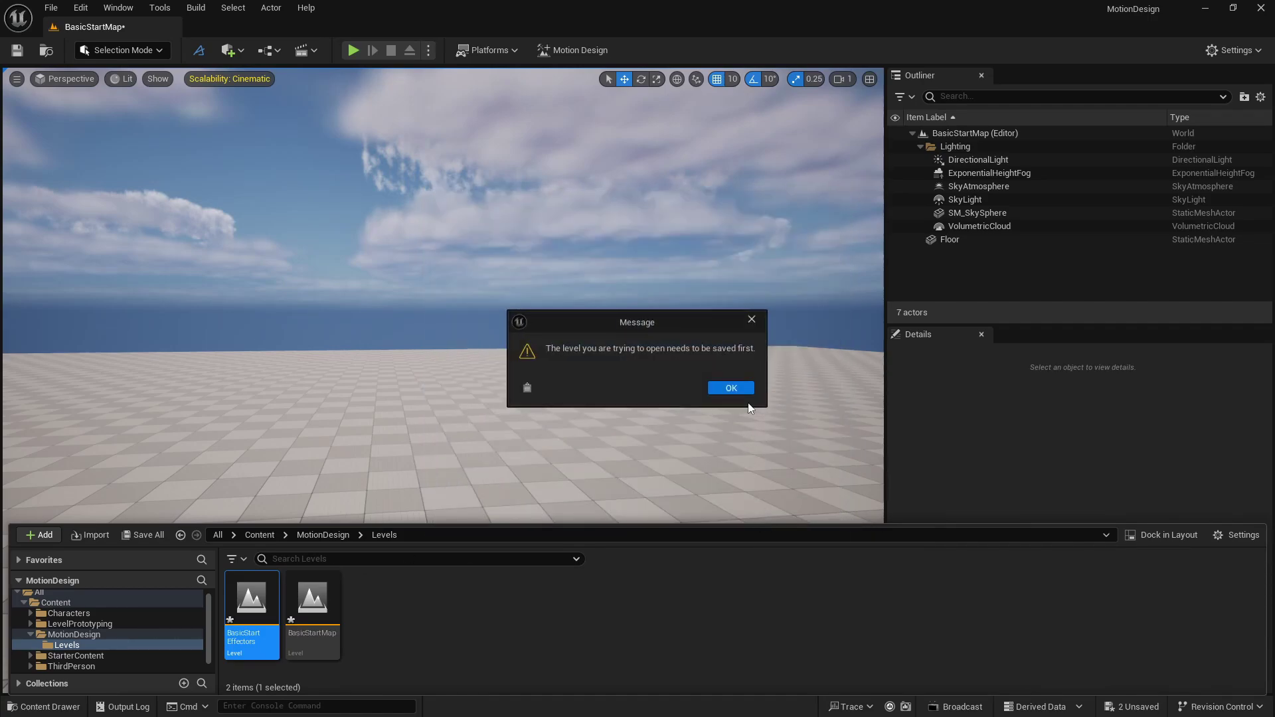
click(731, 389)
double_click(251, 601)
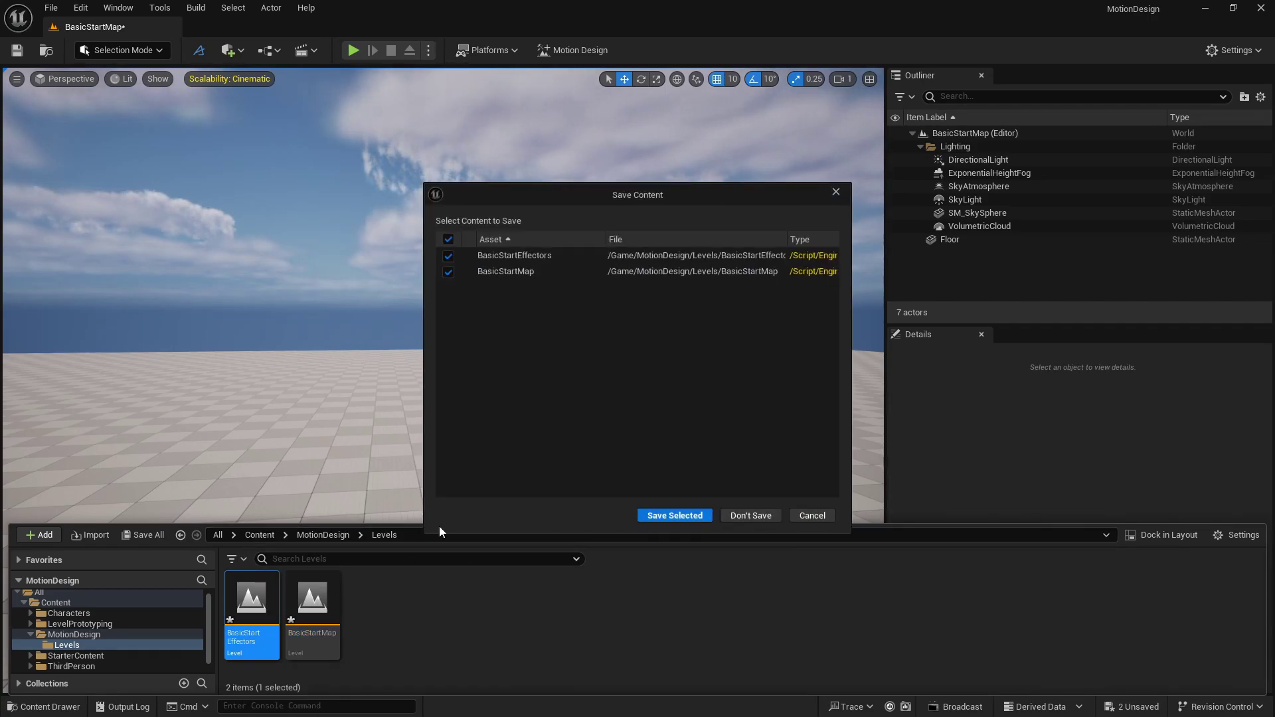
click(672, 516)
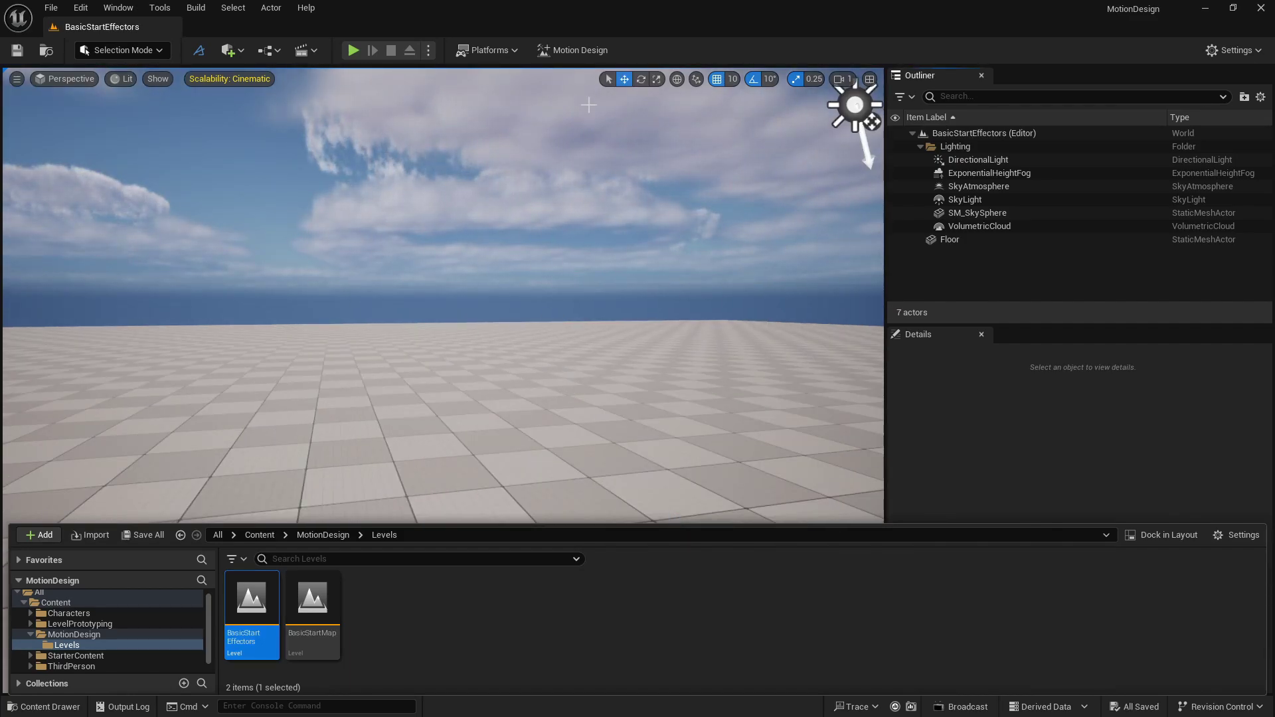
Step: Switch to Motion Design mode and place a Cloner actor on the floor in the middle of the view
click(581, 48)
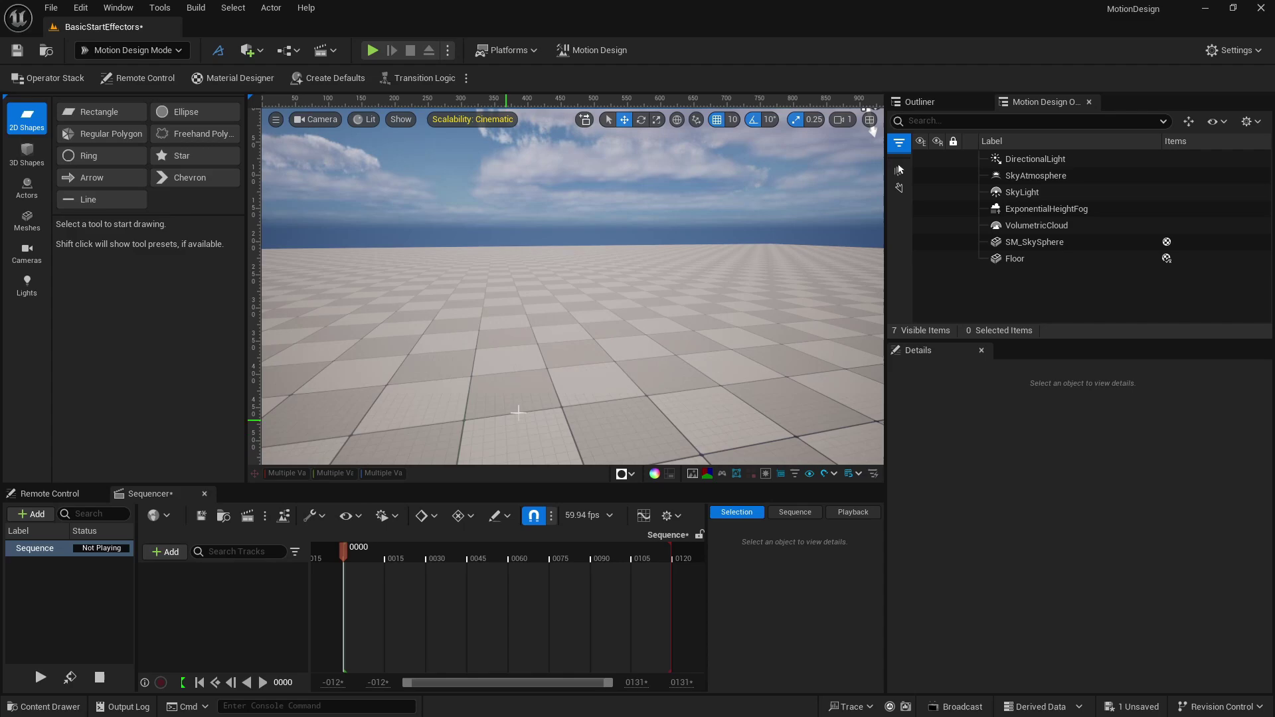
right_drag(595, 325, 581, 328)
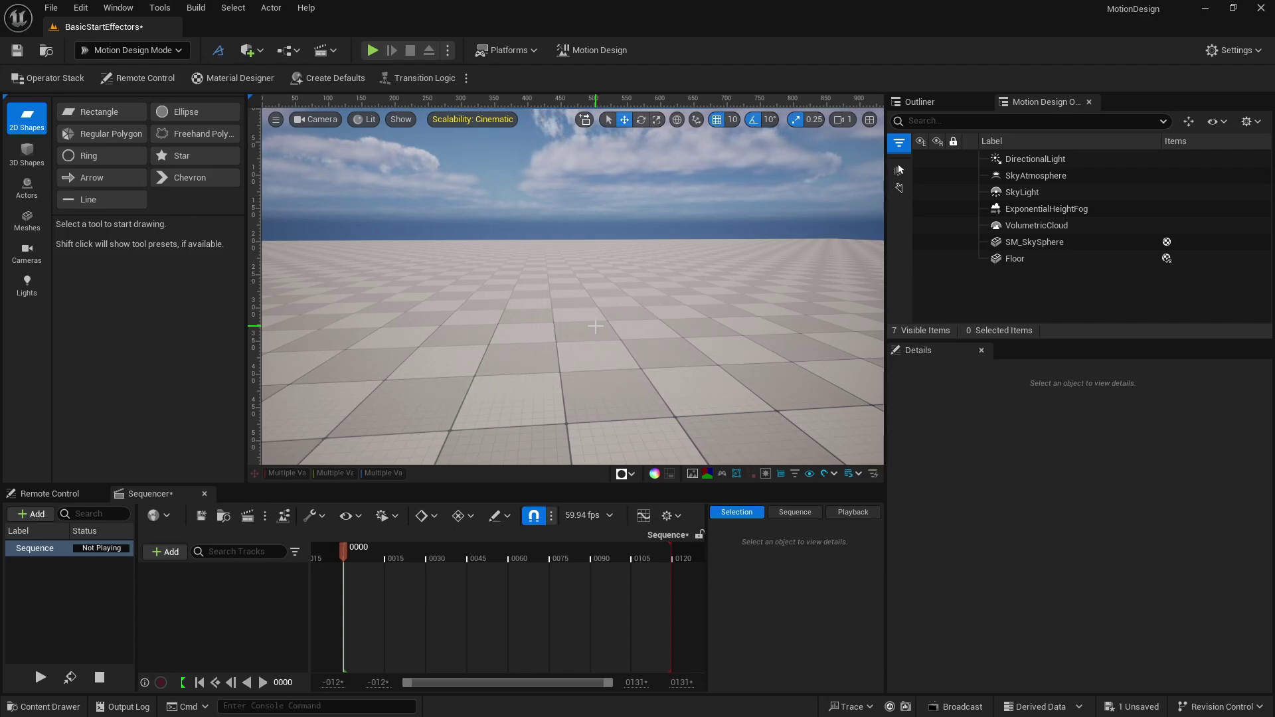
click(26, 188)
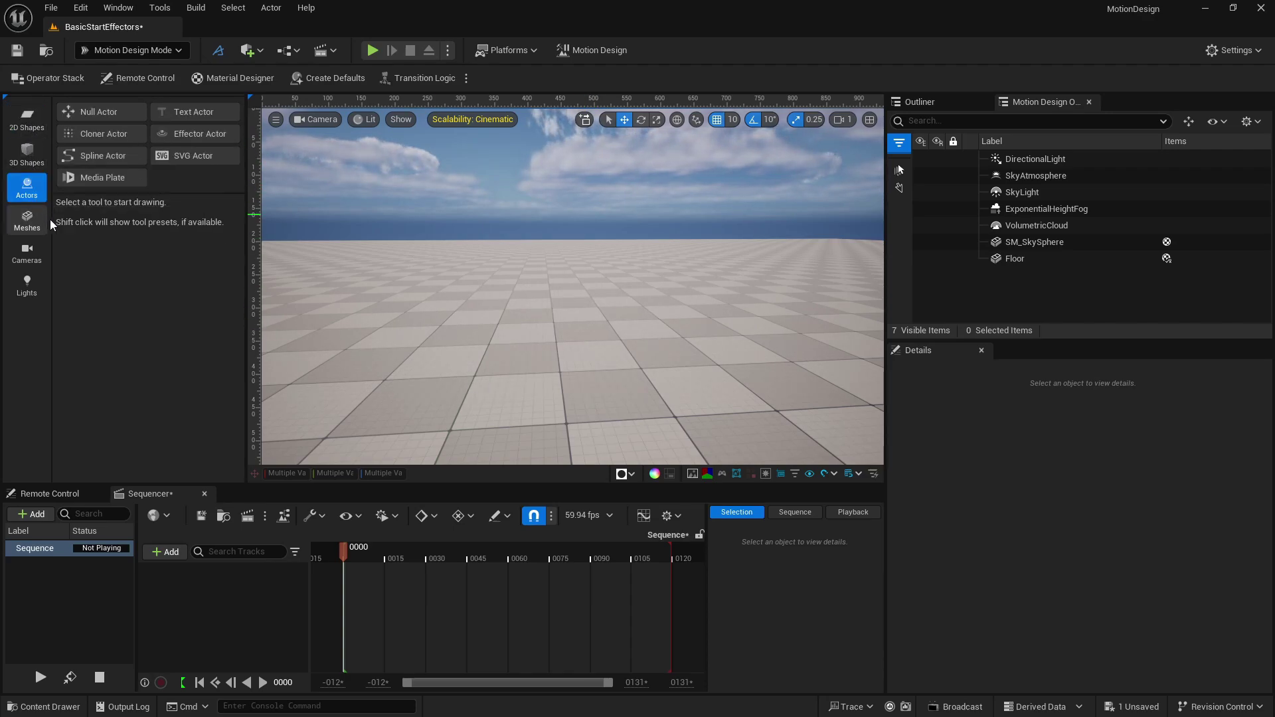
click(101, 133)
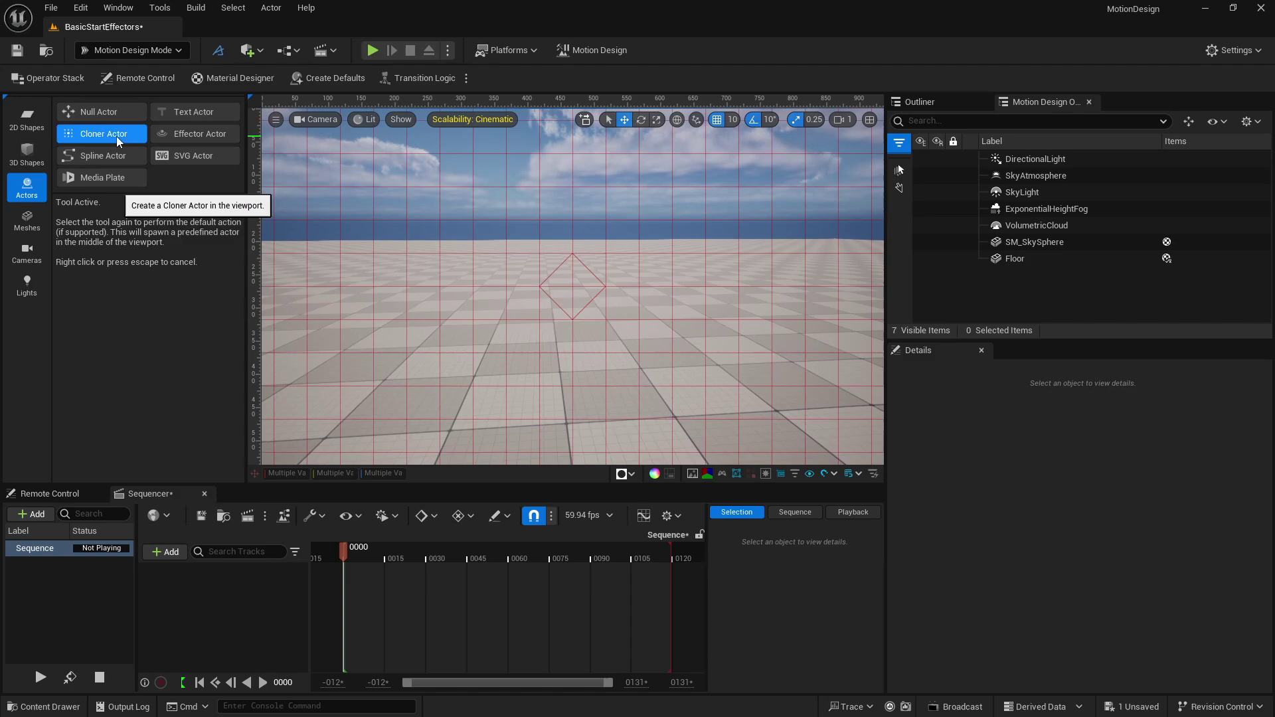
click(557, 330)
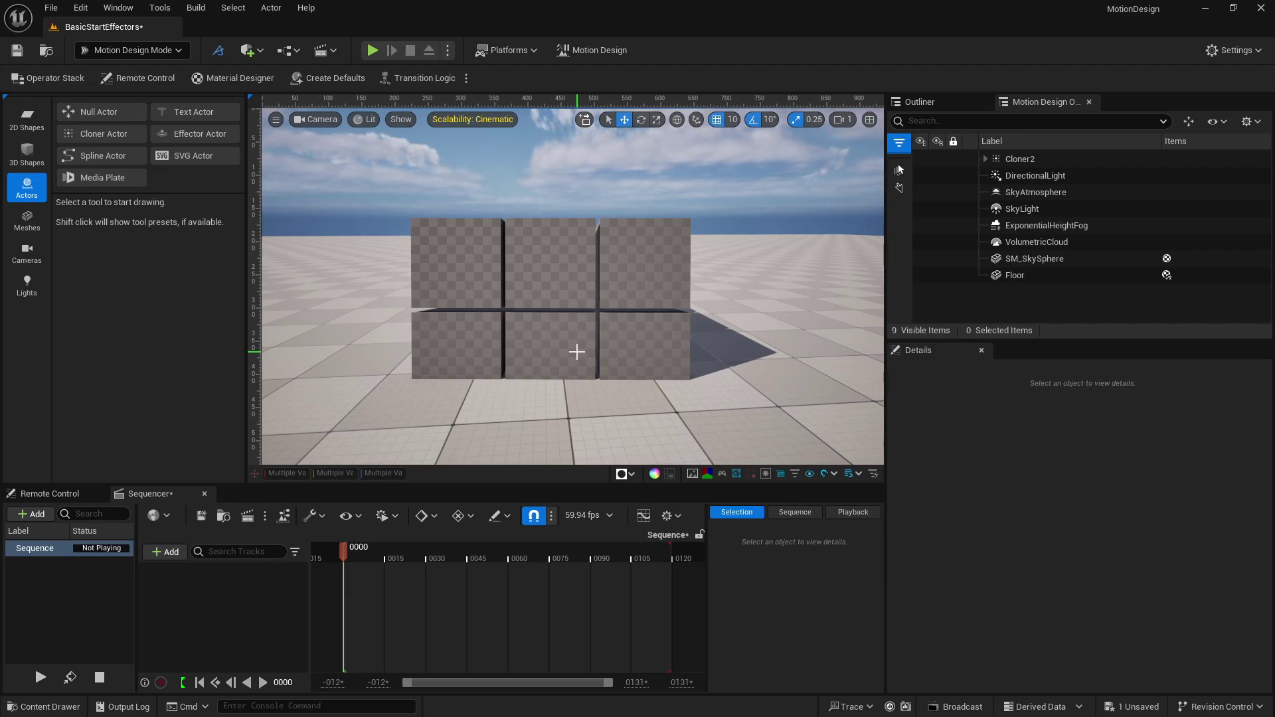
Step: Reset the cloner's location and rotation to their default values
click(1033, 158)
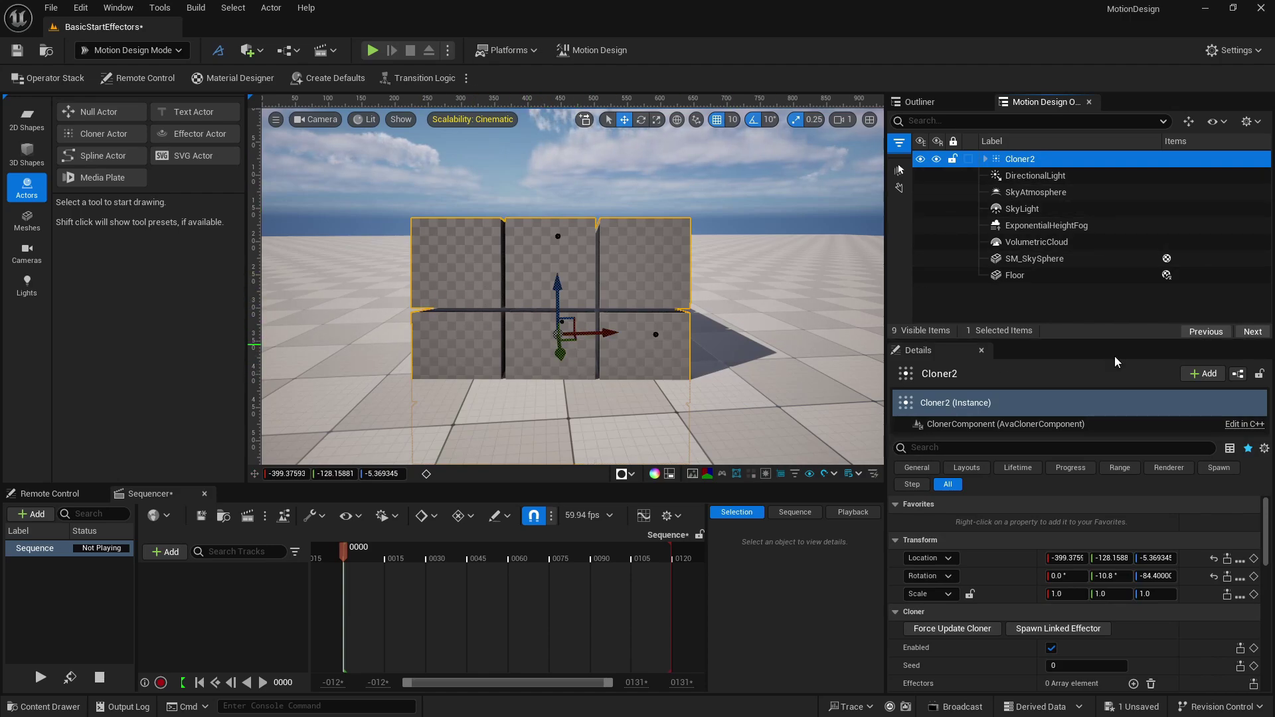
click(1215, 560)
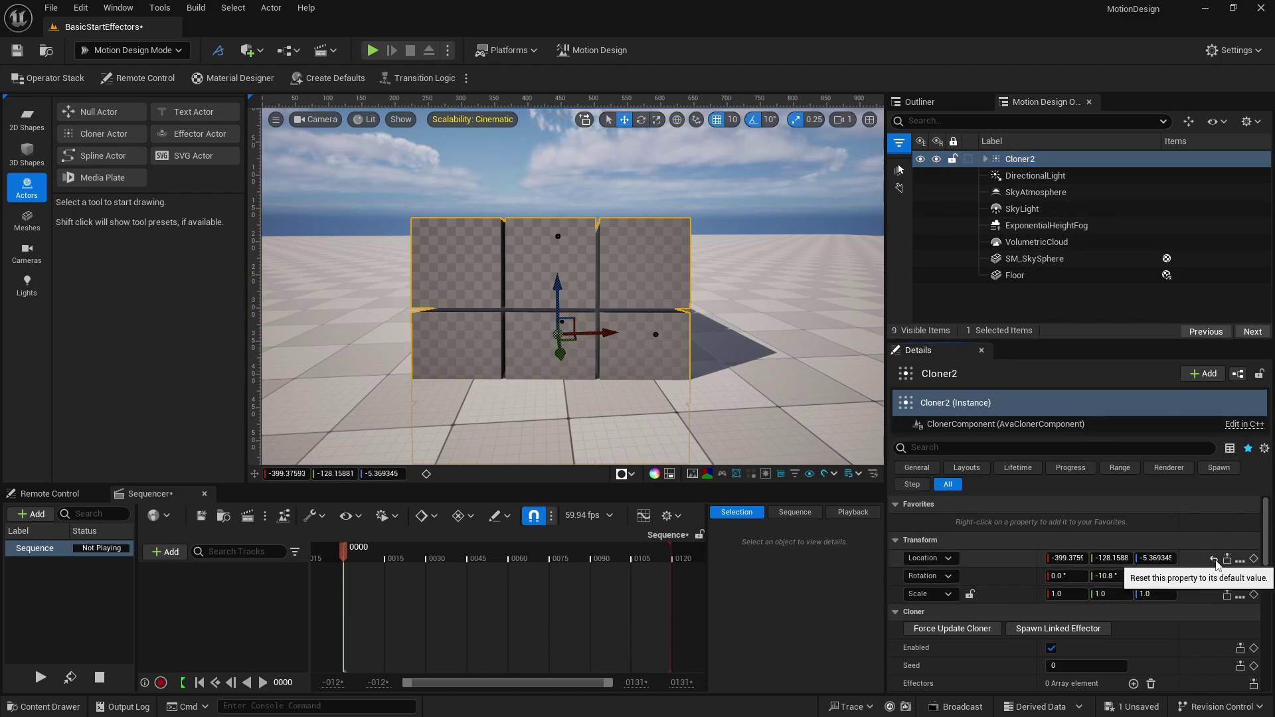
click(1214, 559)
click(1213, 575)
Step: Raise the cloner along the Z axis to a height of 180 so it sits above the floor
right_drag(664, 371, 687, 380)
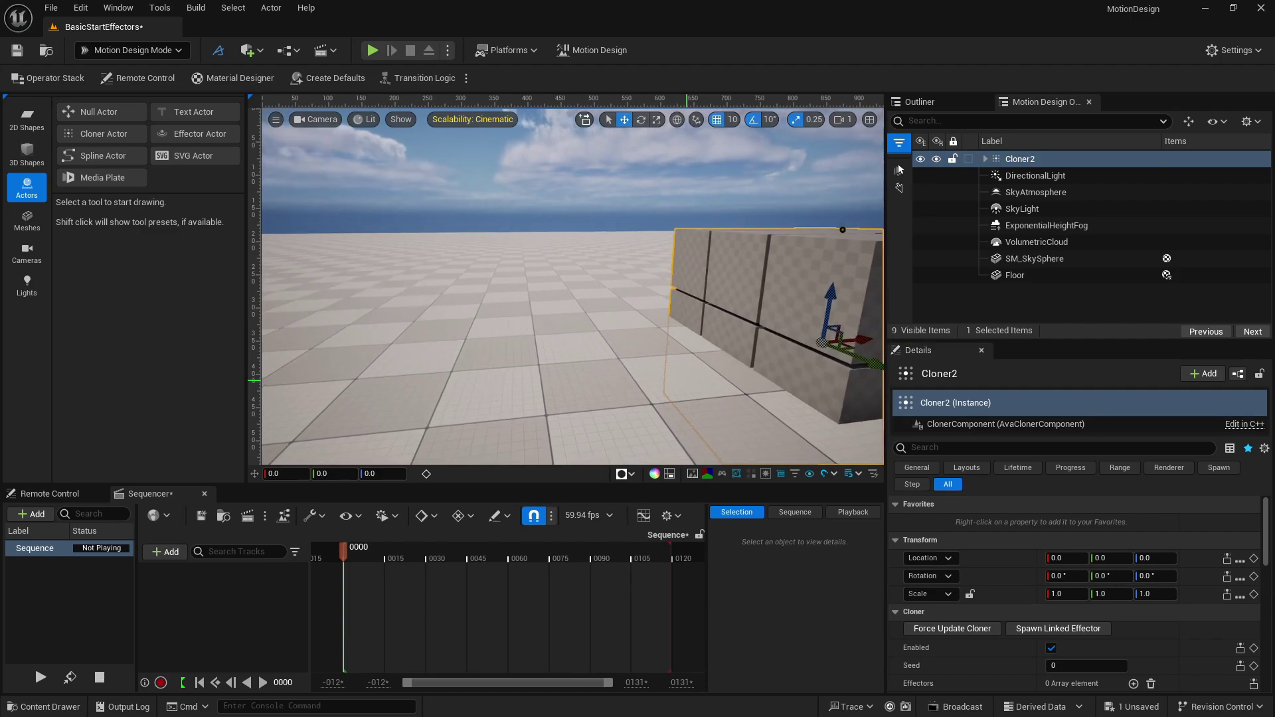
key(f)
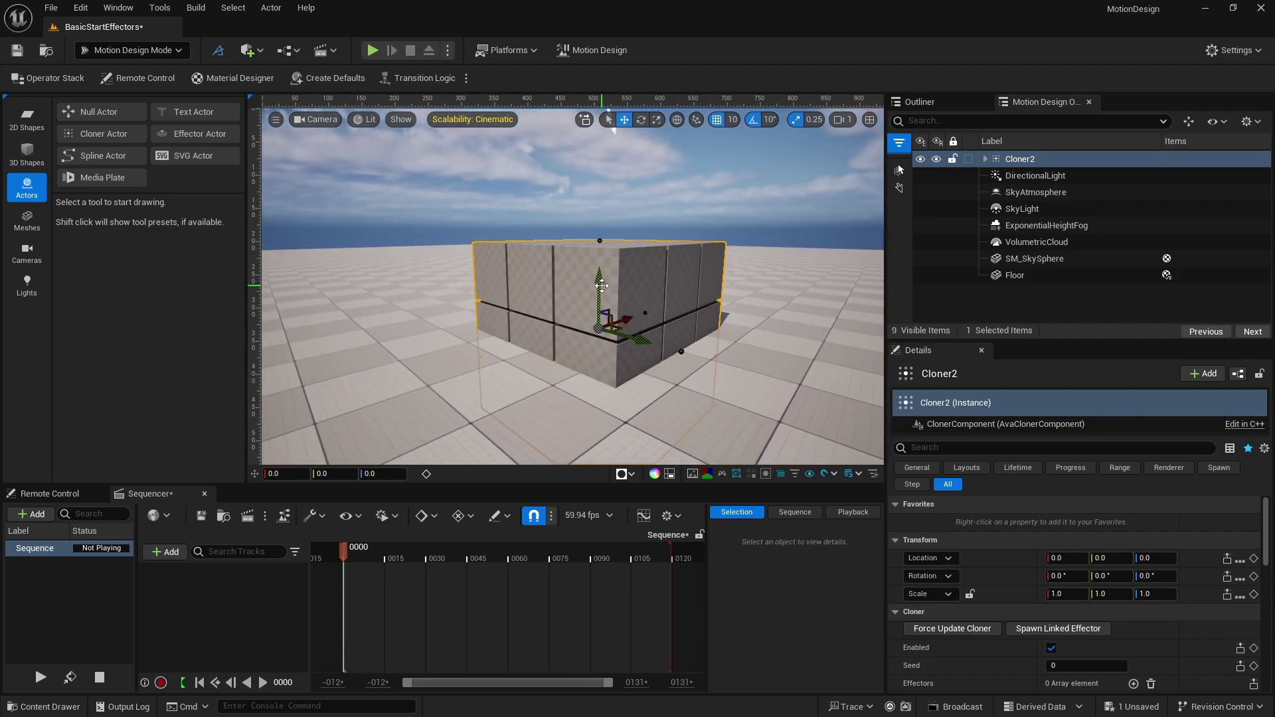
drag(601, 285, 592, 181)
mouse_move(631, 322)
right_down()
mouse_move(614, 319)
mouse_move(630, 323)
right_up()
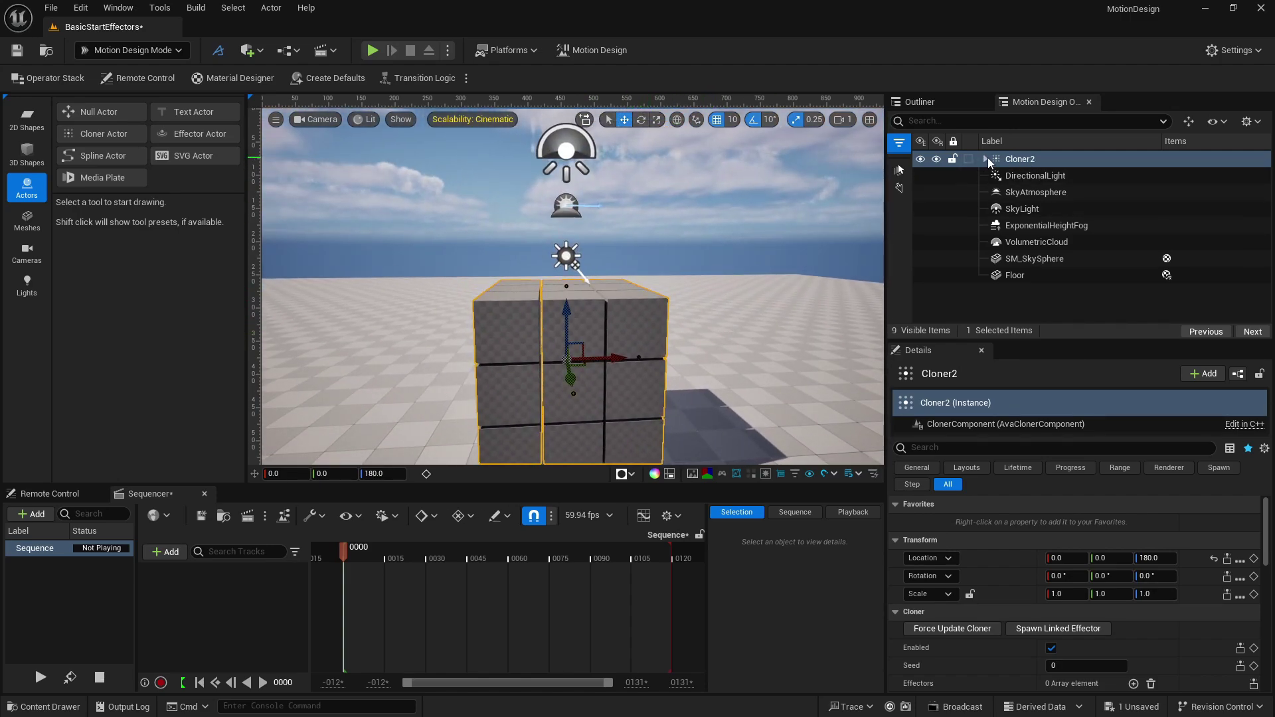
Step: Expand the cloner's hierarchy, dock the Details panel between the viewport and the outliner, and widen the viewport
click(986, 159)
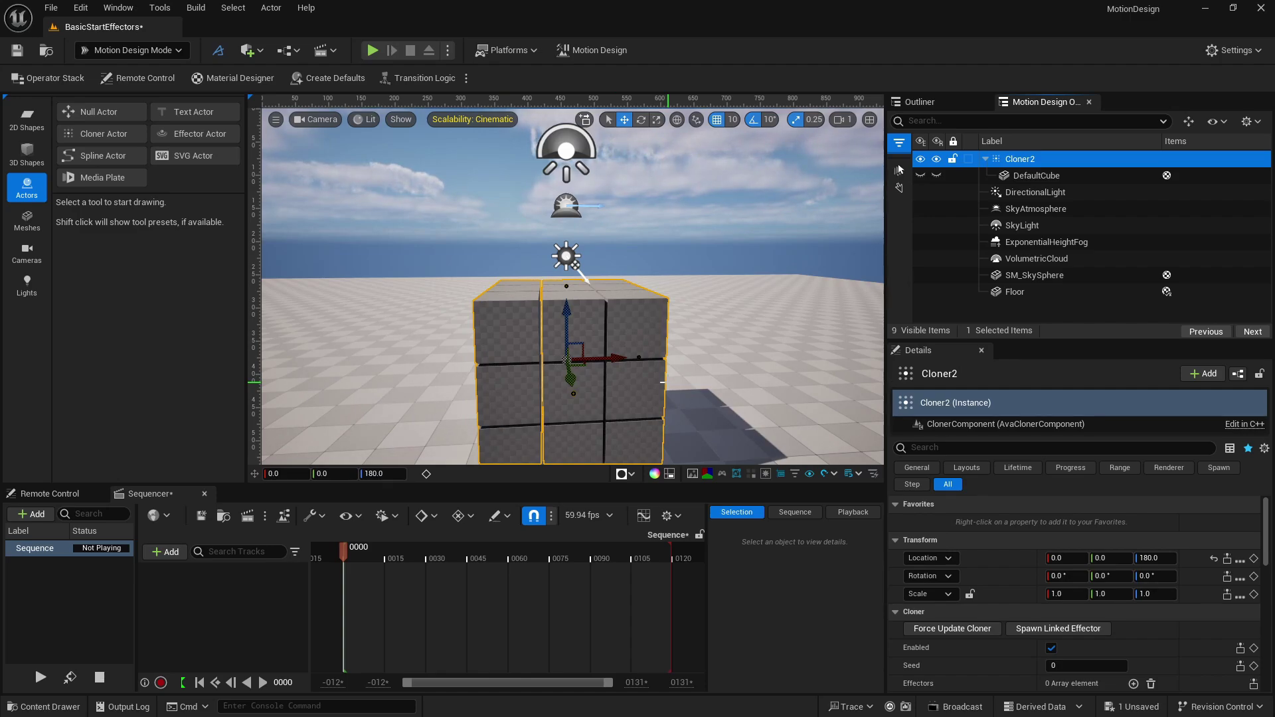
drag(919, 350, 830, 279)
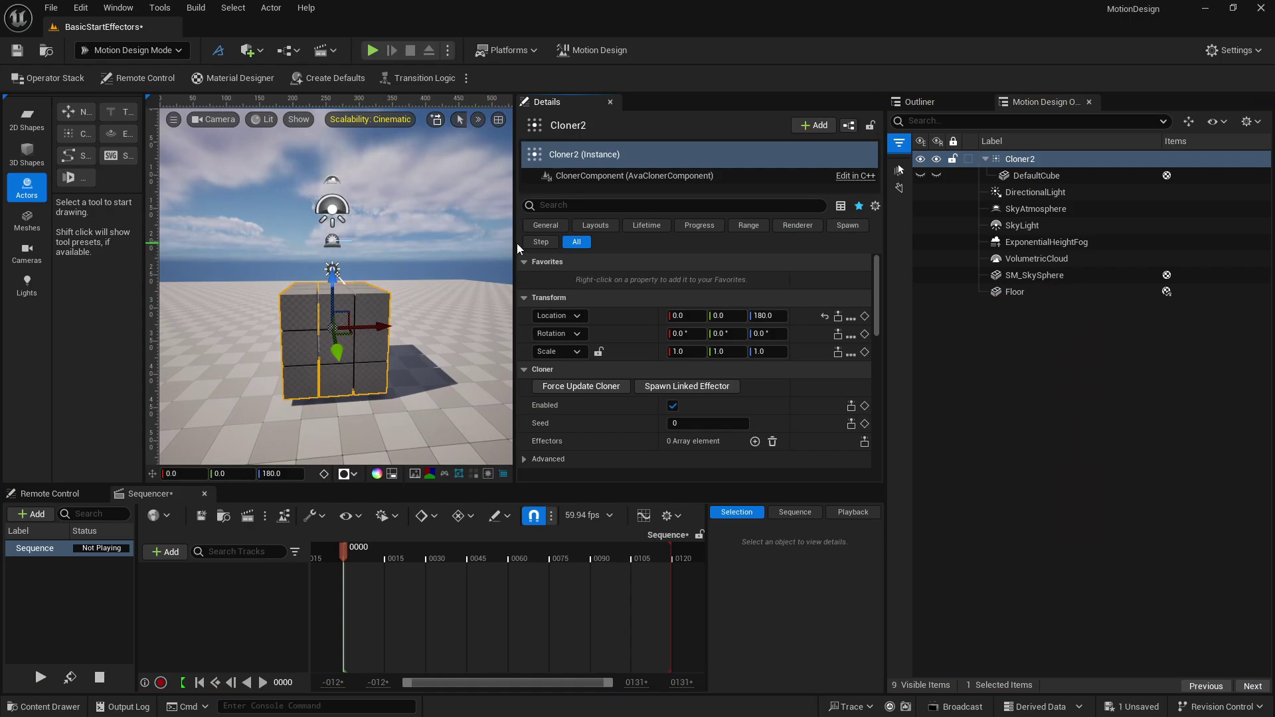
drag(516, 243, 612, 255)
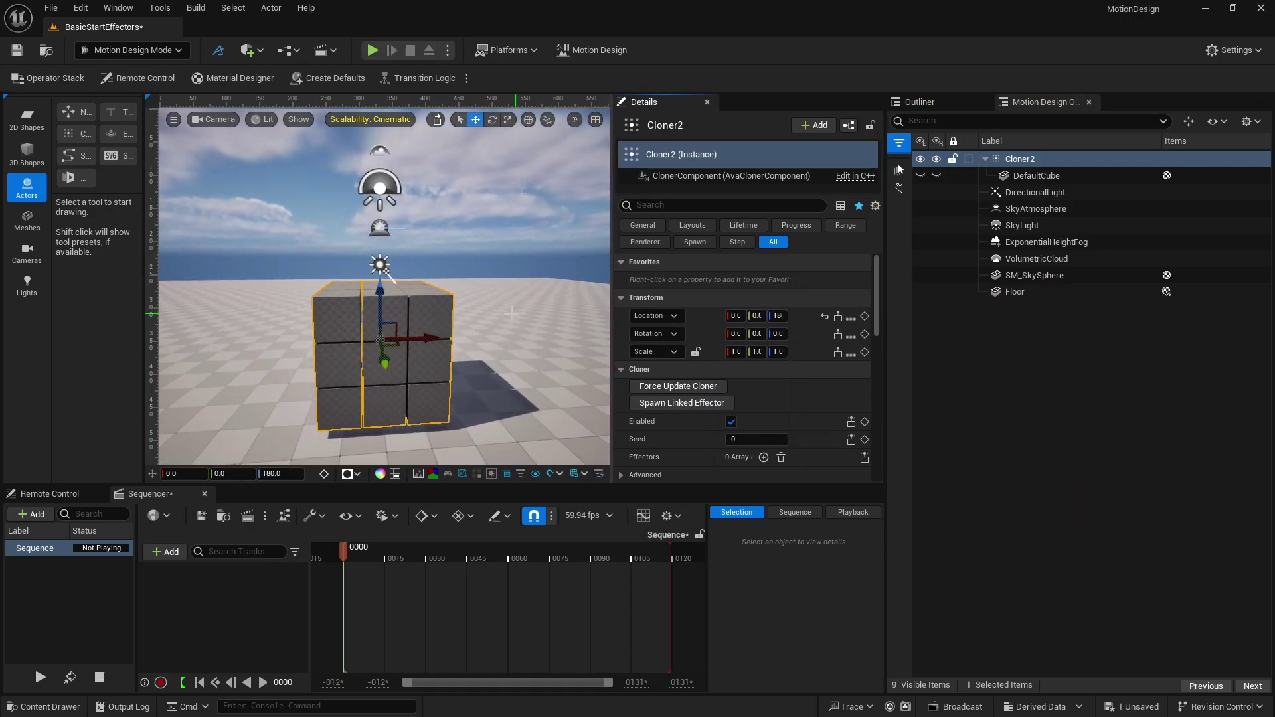
Step: Reduce the cloner's grid layout to Count X 1, Count Y 1 and Count Z 0
alt+drag(514, 325, 239, 330)
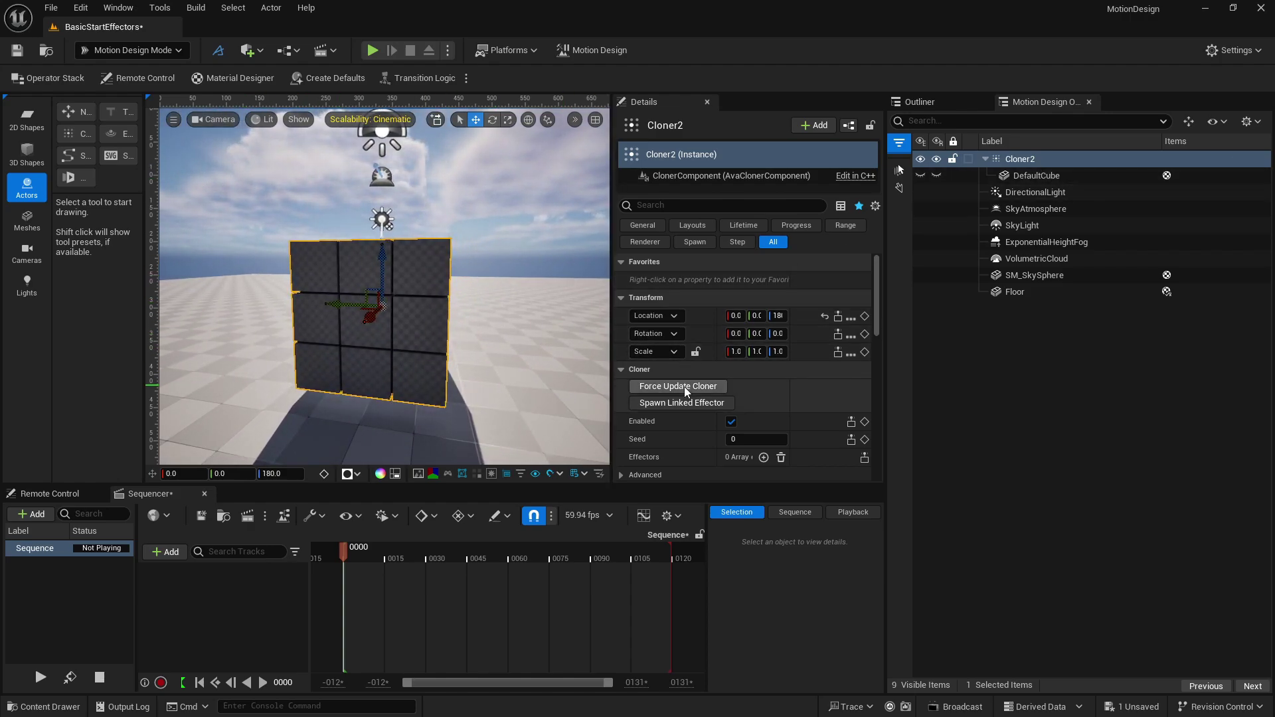
scroll(684, 396, down, 5)
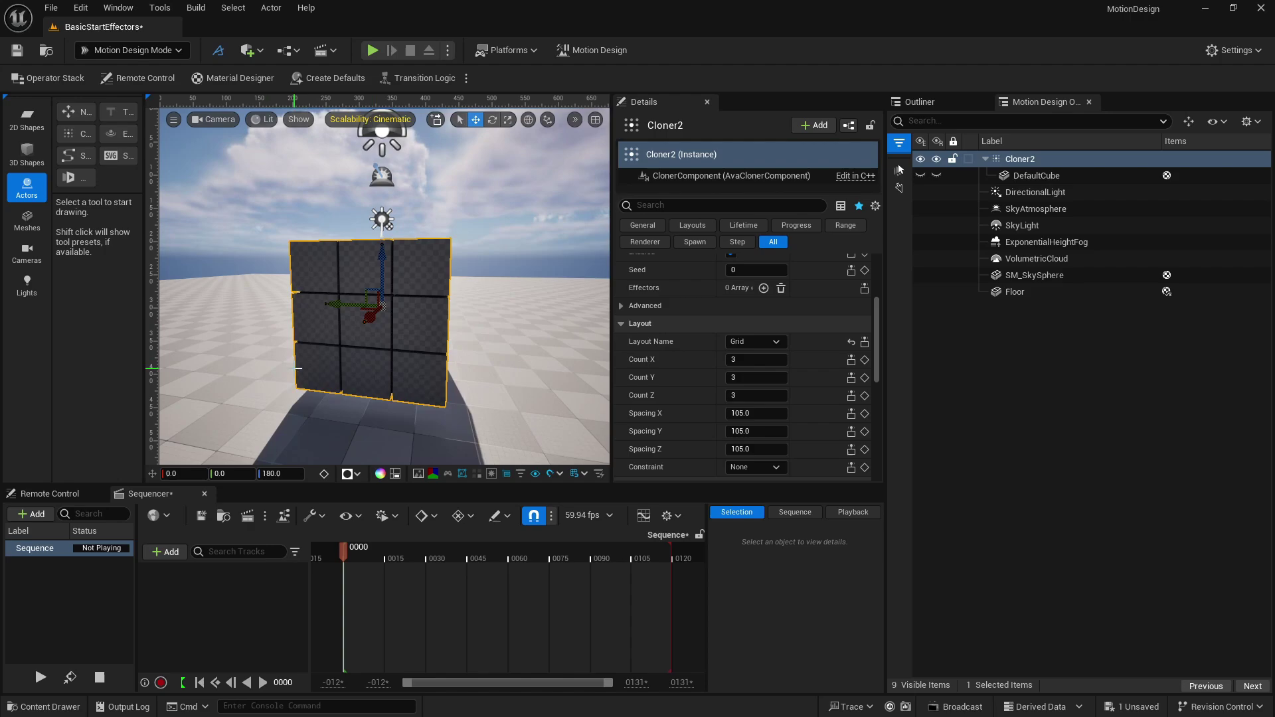
right_drag(456, 362, 436, 389)
key(d)
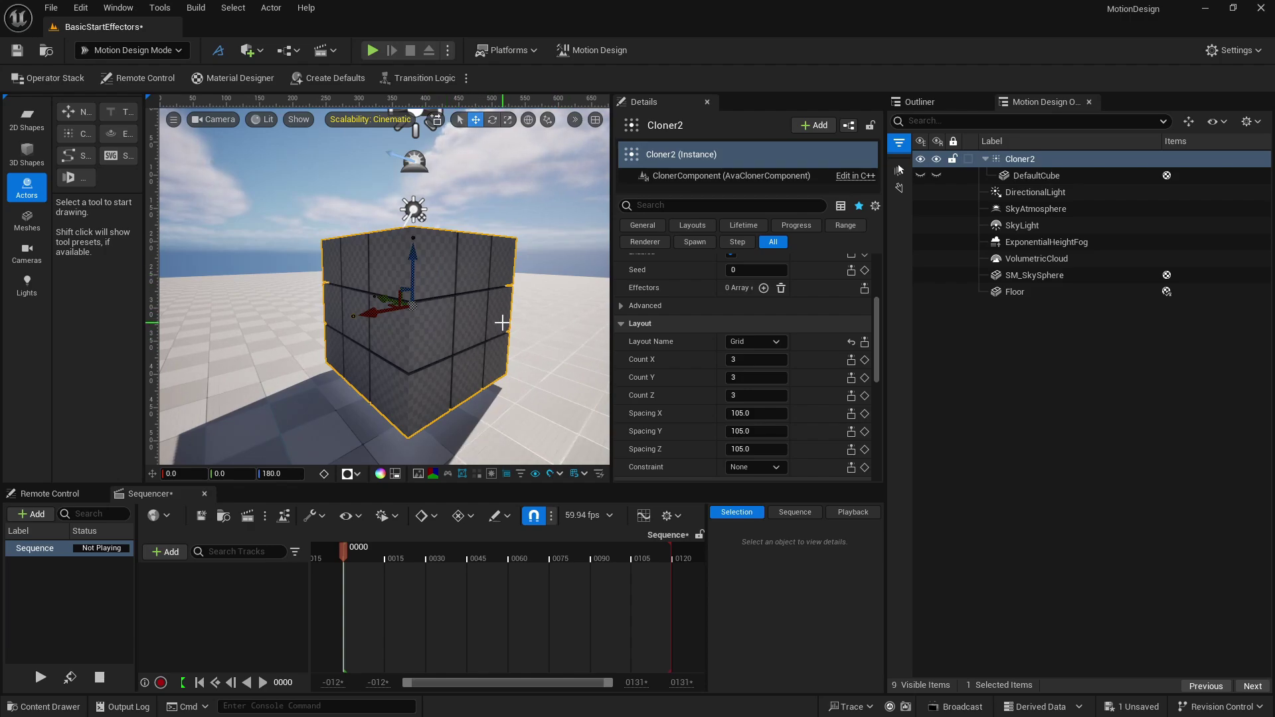
click(751, 364)
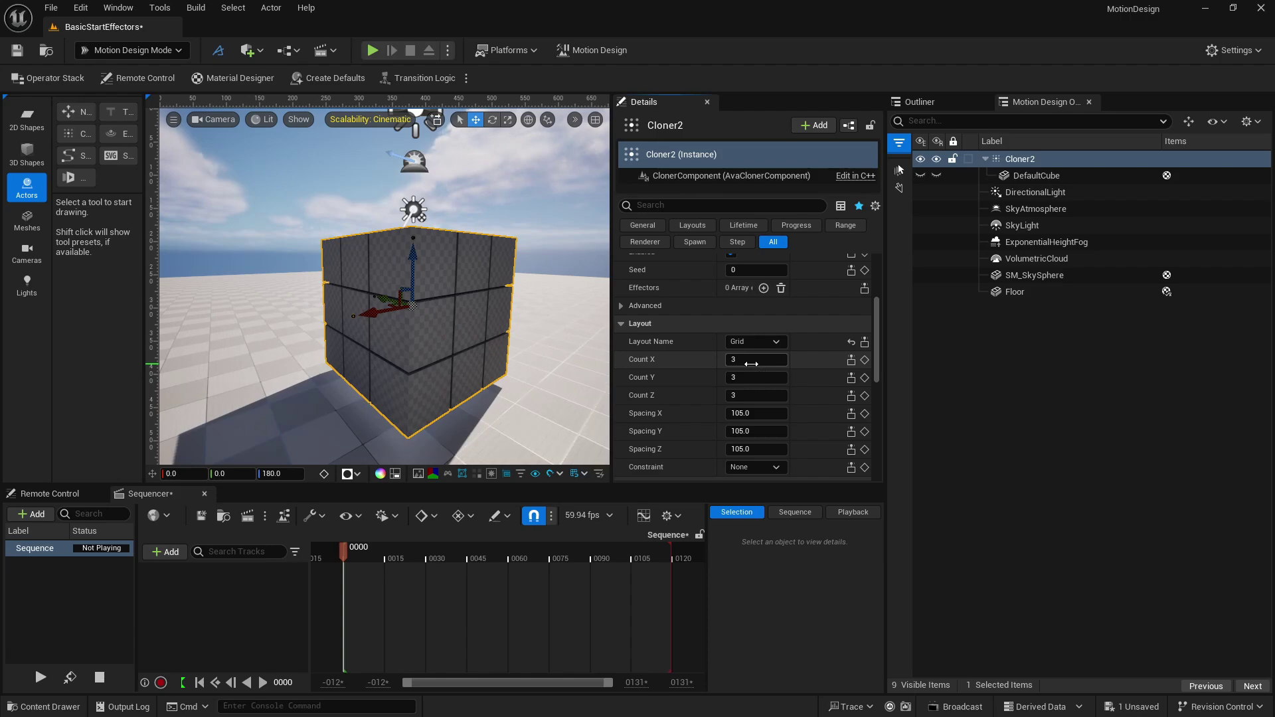
text(1)
key(Tab)
text(1)
key(Tab)
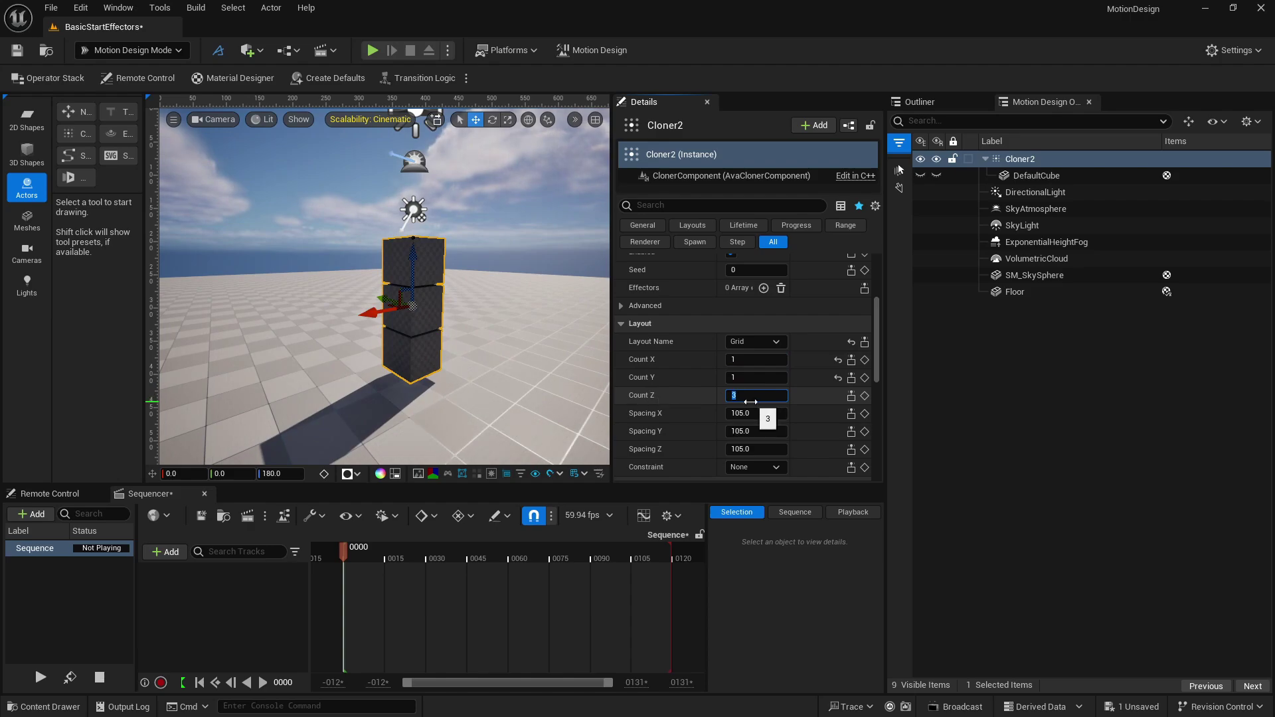
text(0)
key(Return)
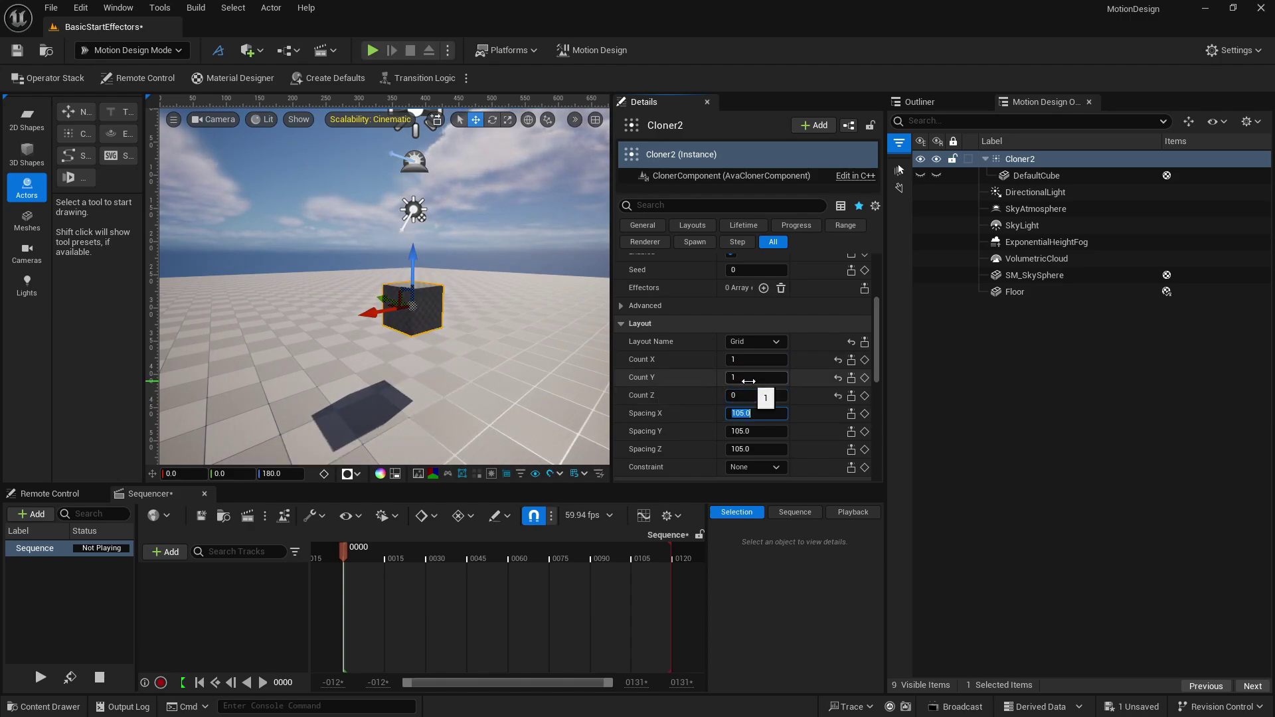
Step: Enlarge the cloner grid into a flat field of cubes with Count X 50 and Count Y 60
click(737, 359)
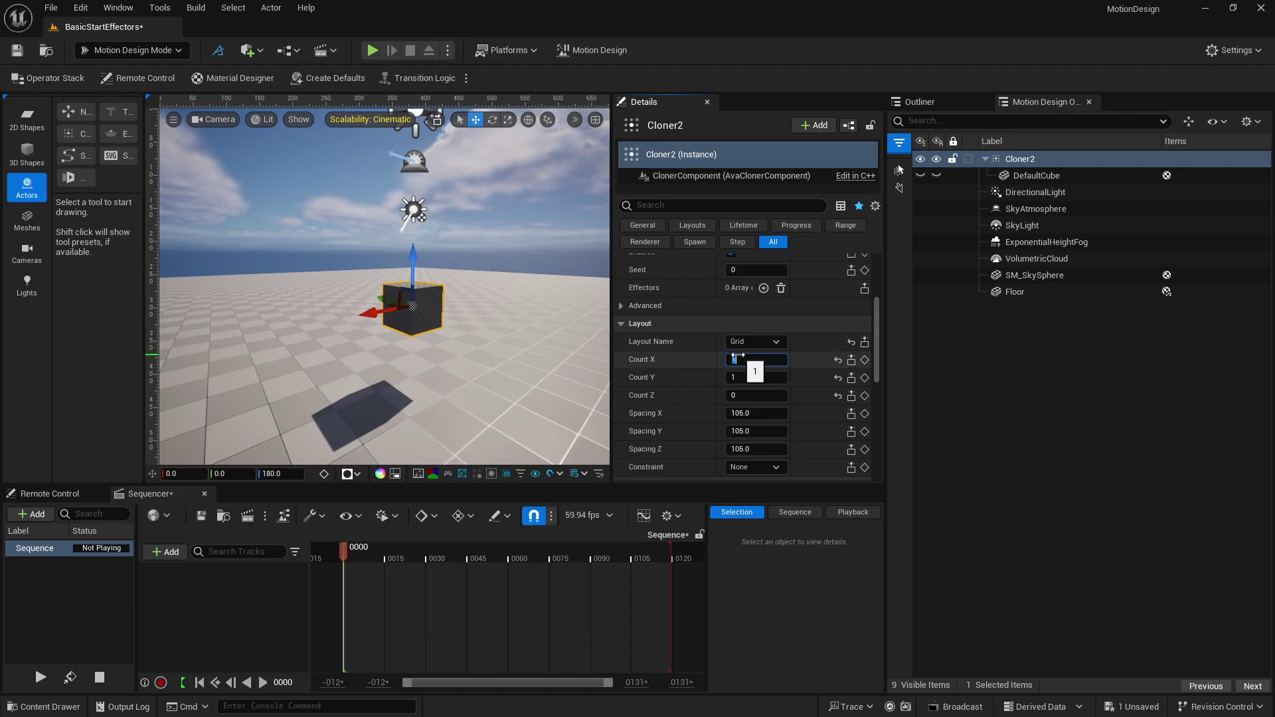
text(50)
key(Tab)
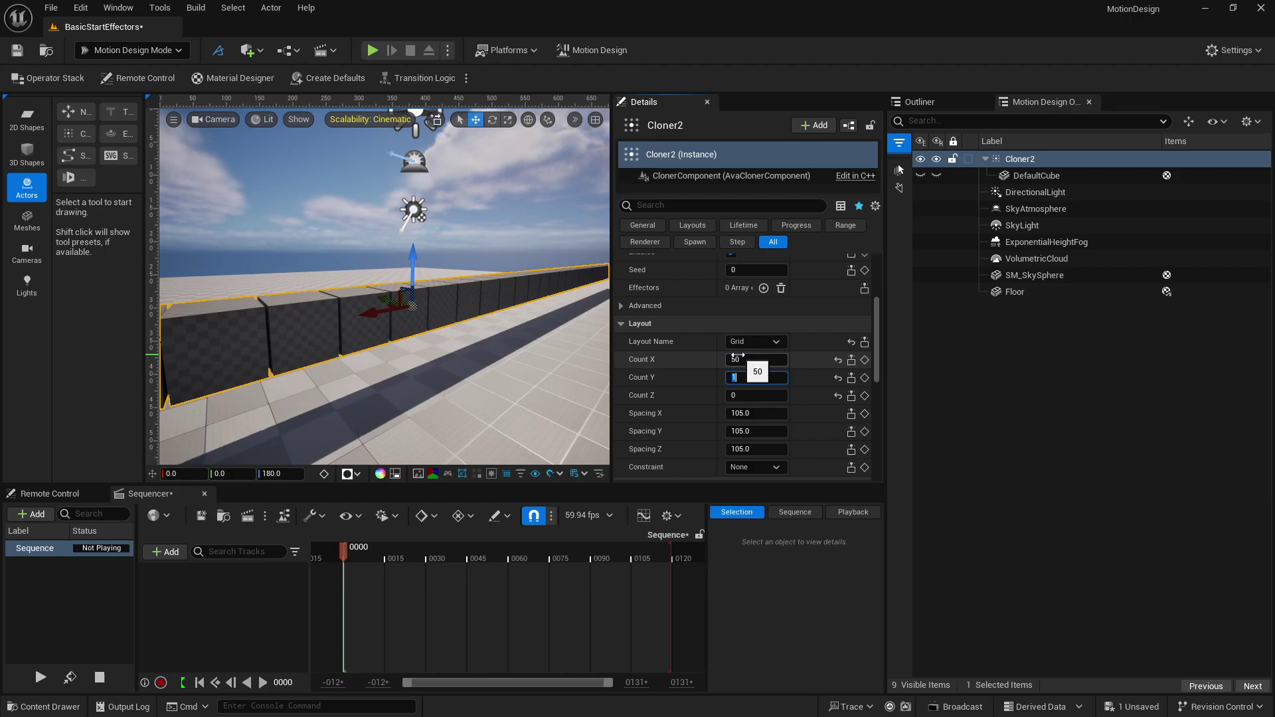
text(40)
key(Tab)
click(738, 378)
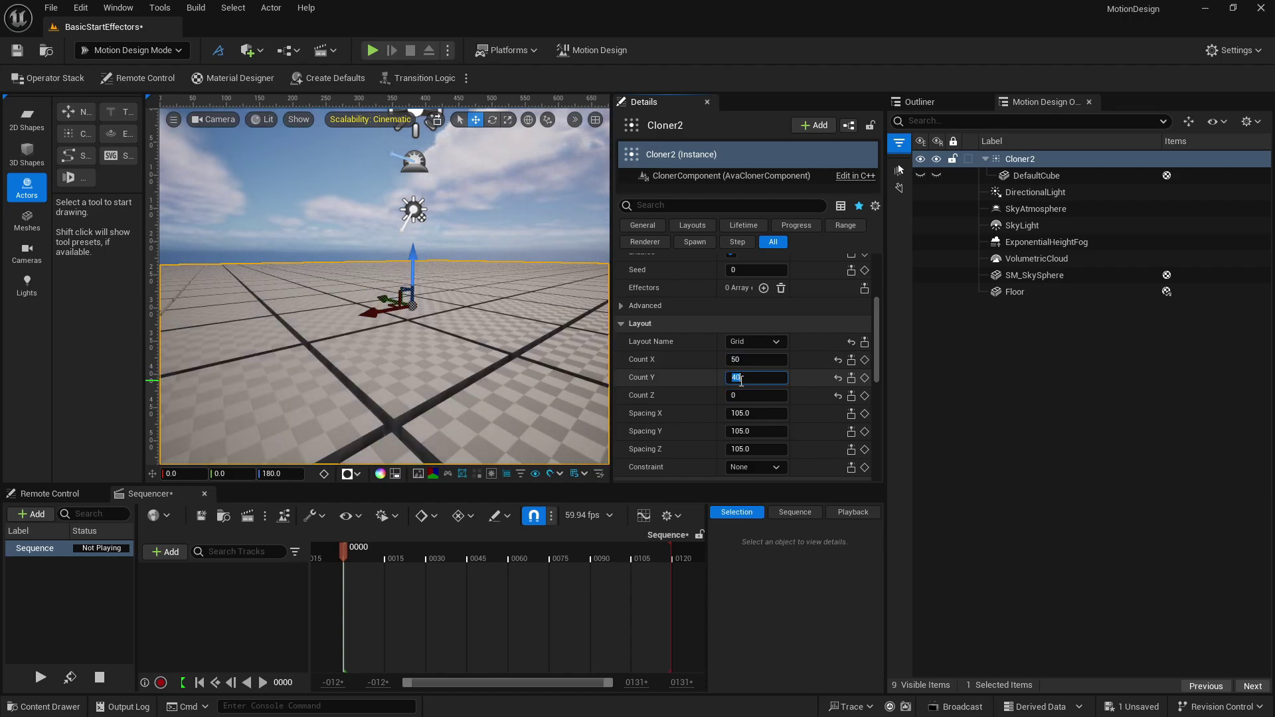
text(60)
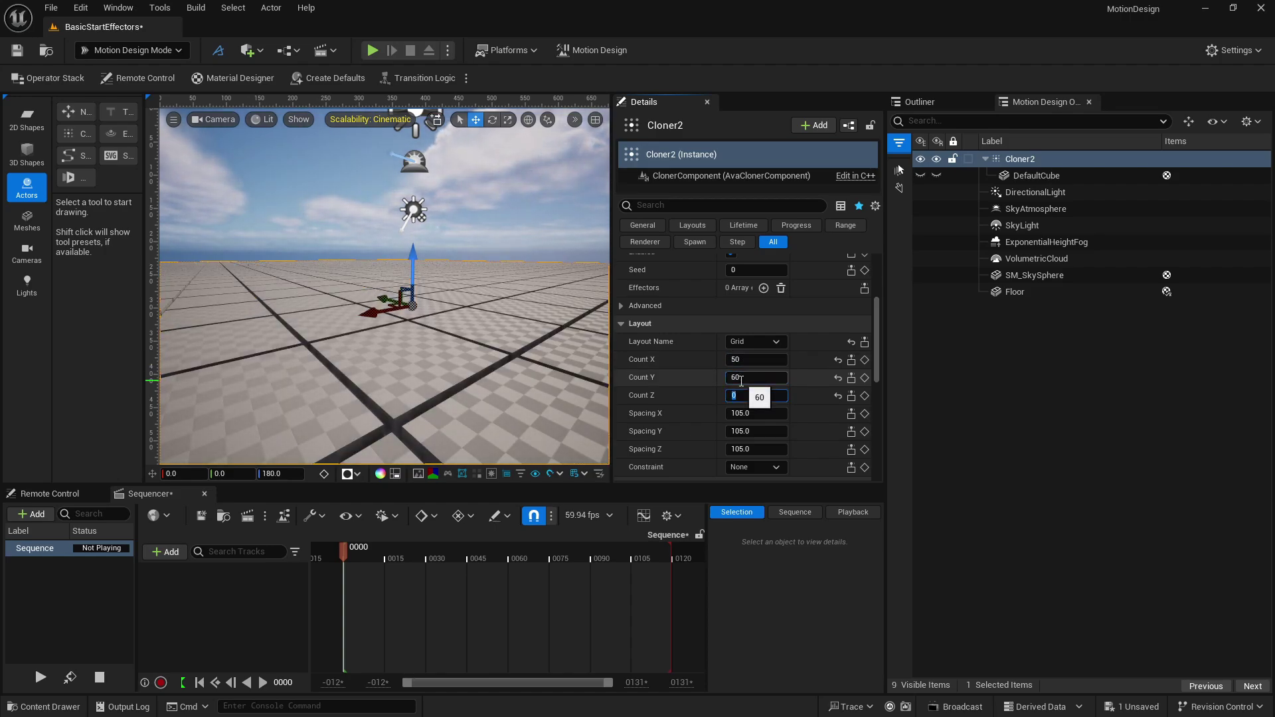
key(Return)
right_drag(286, 310, 290, 328)
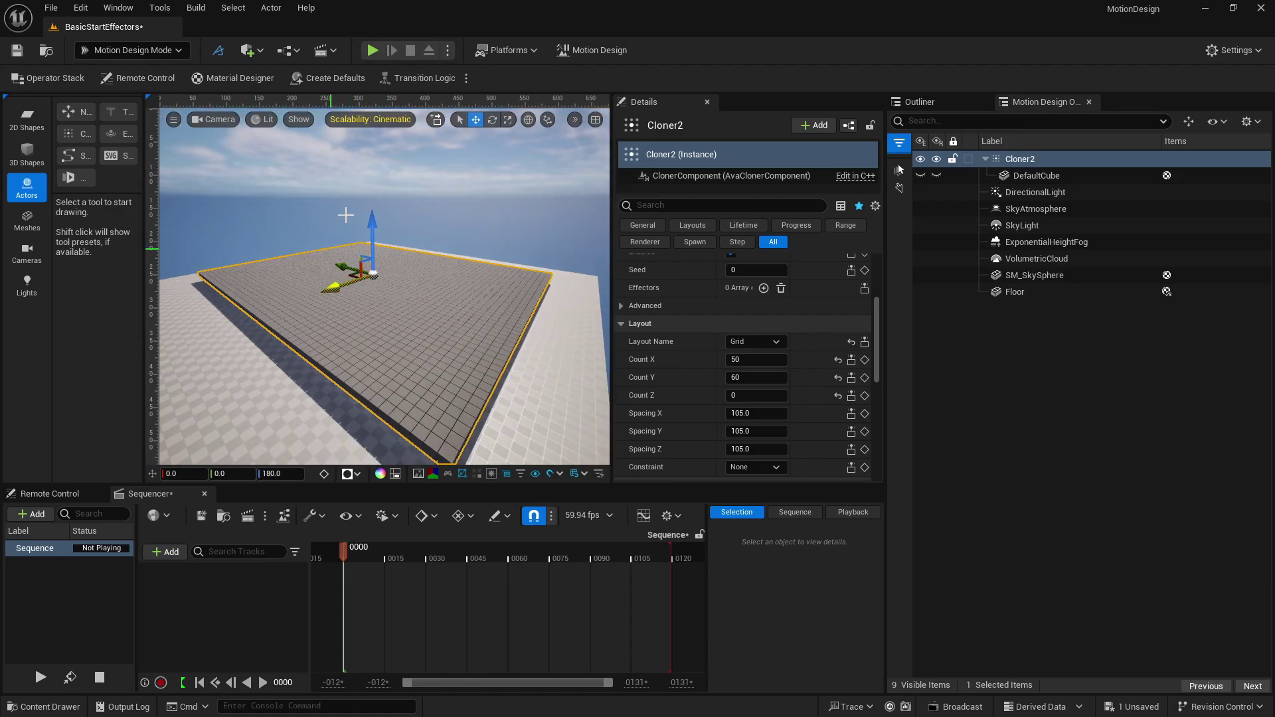
Step: Change the viewport type to Default Viewport and narrow the outliner to give the viewport and Details more width
click(224, 121)
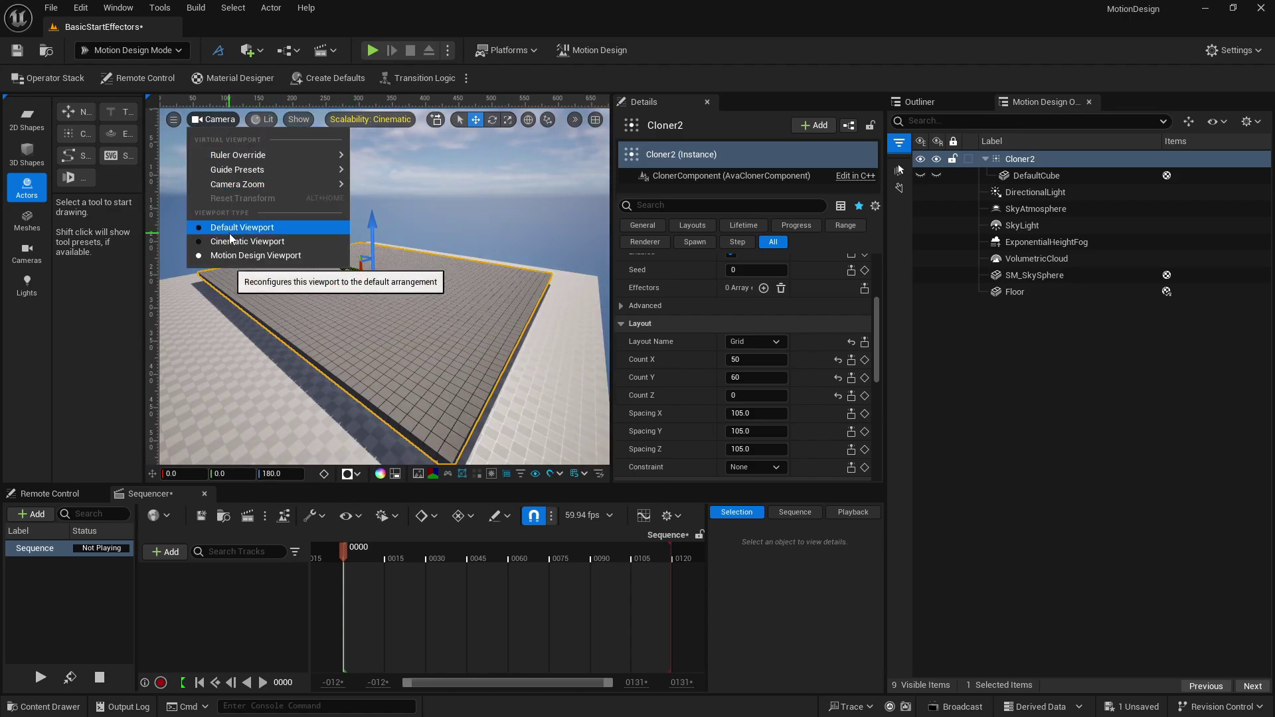
click(233, 230)
right_drag(324, 257, 416, 281)
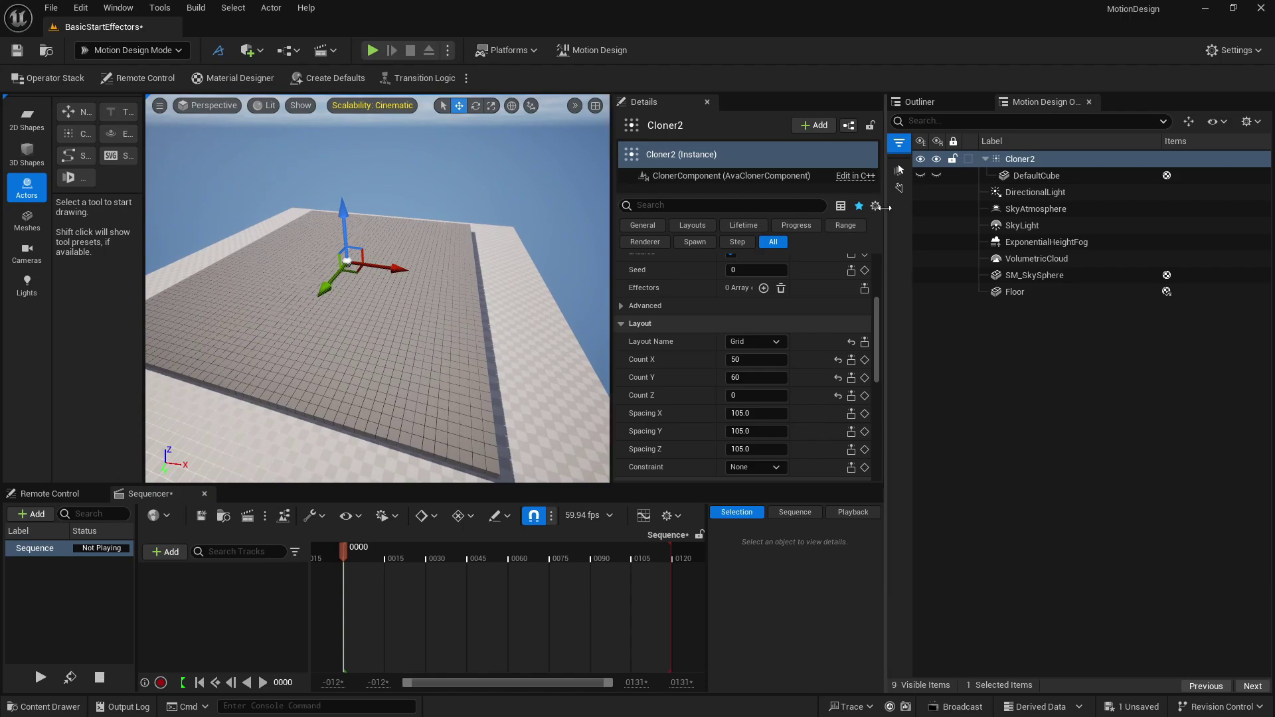
drag(886, 213, 1027, 226)
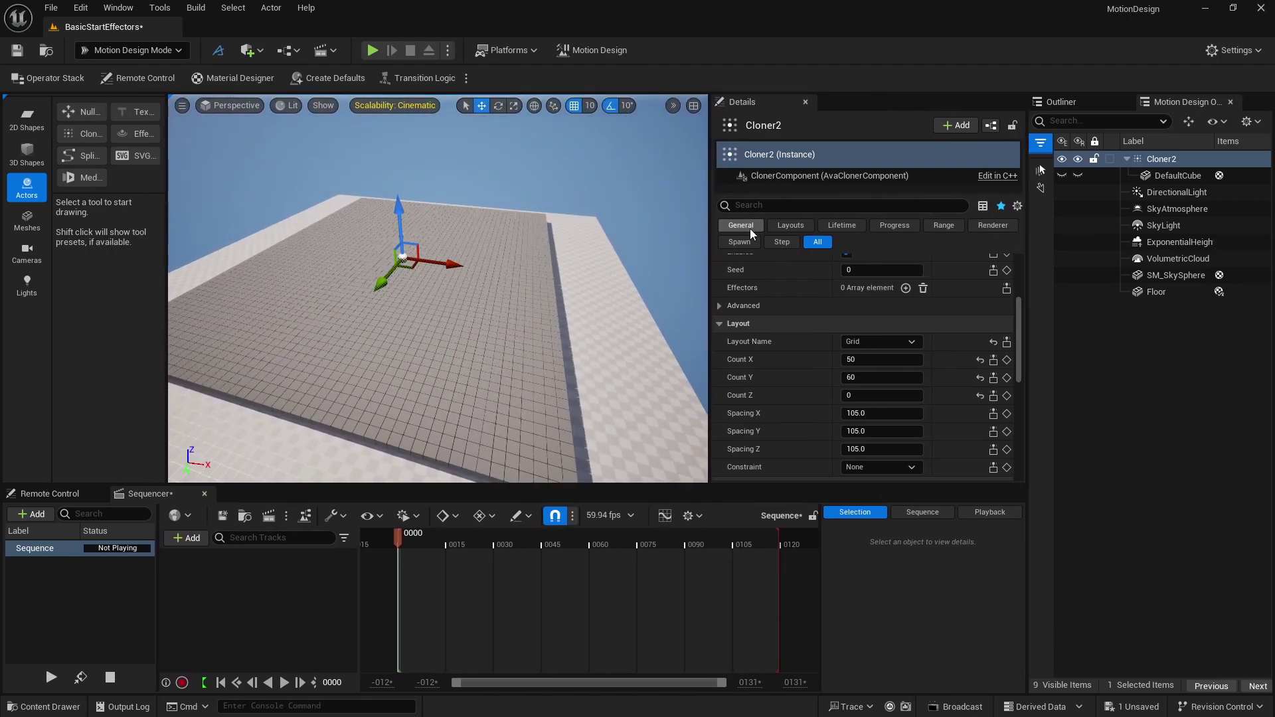
Step: Widen the viewport against the Details panel and set the cloner's grid to Count X 40 and Count Y 40
drag(711, 222, 811, 225)
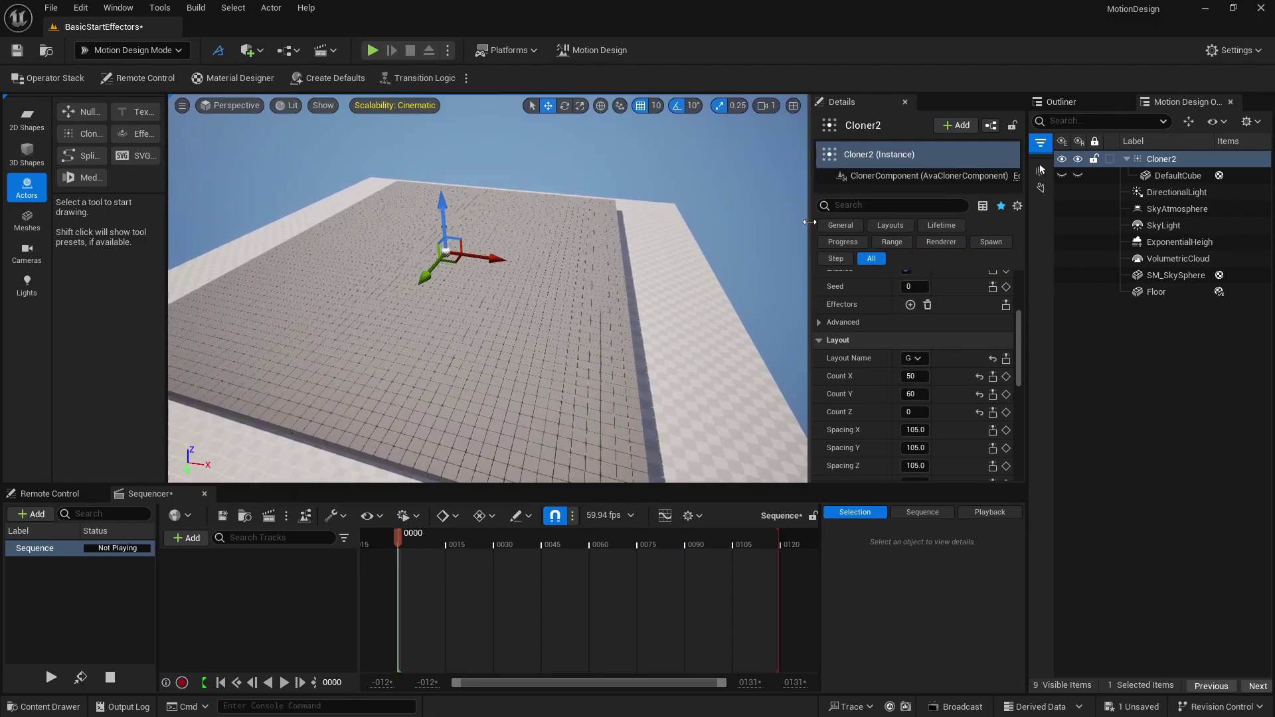
right_drag(487, 288, 495, 244)
right_drag(680, 279, 686, 279)
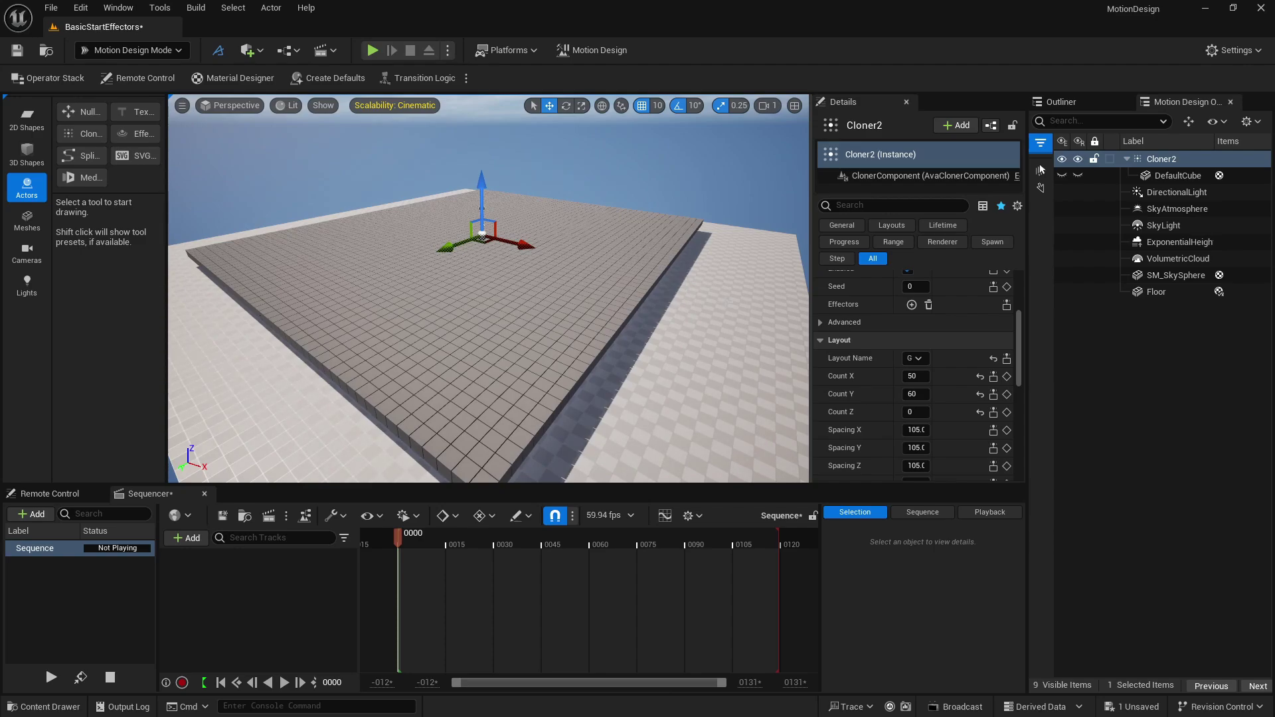
click(913, 377)
text(40)
key(Tab)
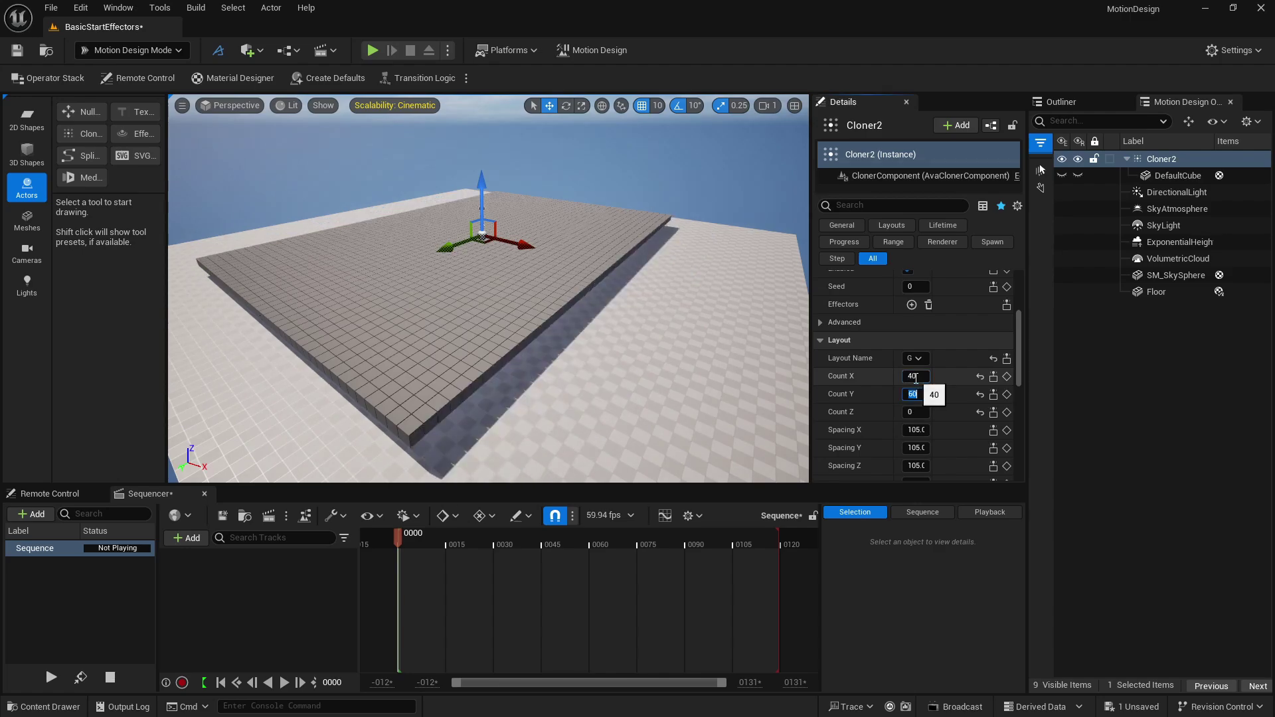
key(Tab)
Step: Bring the viewport camera low over the cube field and widen the Details panel to show the cloner's Transform properties
right_drag(598, 298, 601, 265)
key(w)
key(w)
right_drag(536, 348, 536, 348)
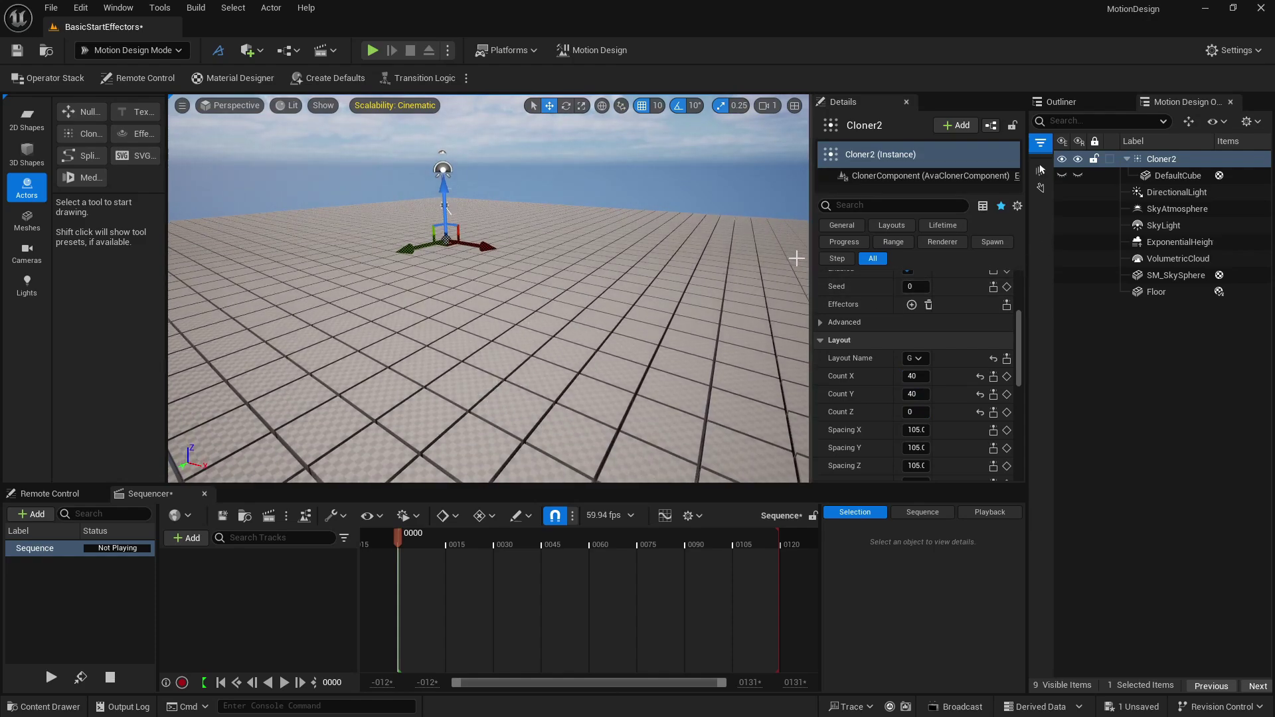
drag(808, 254, 705, 254)
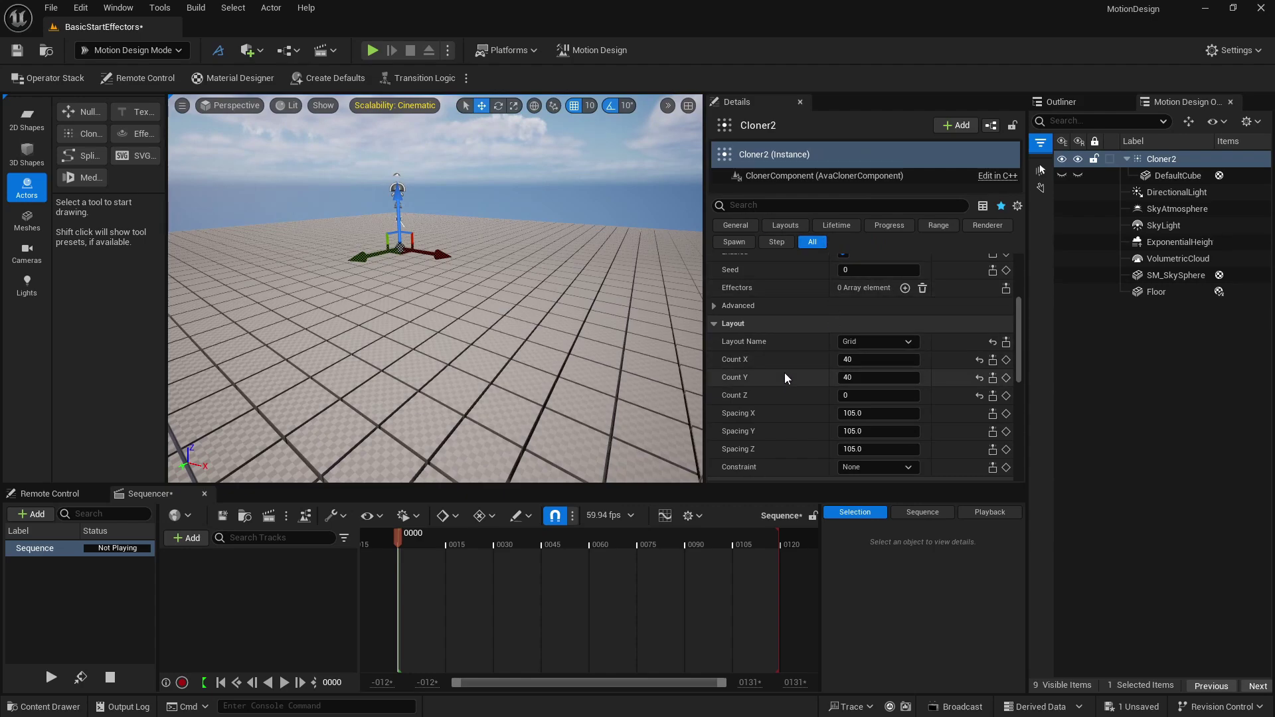
scroll(783, 372, up, 3)
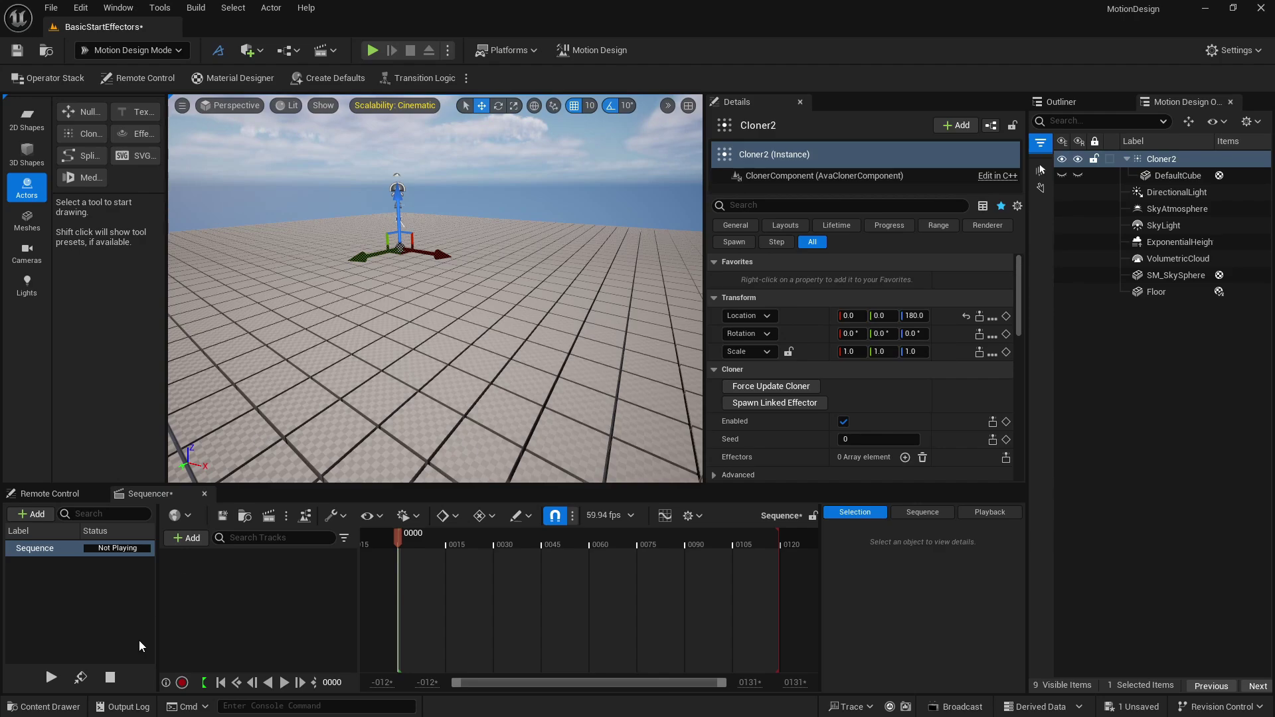
Step: Create a folder named Materials inside the MotionDesign content folder and open it
click(43, 706)
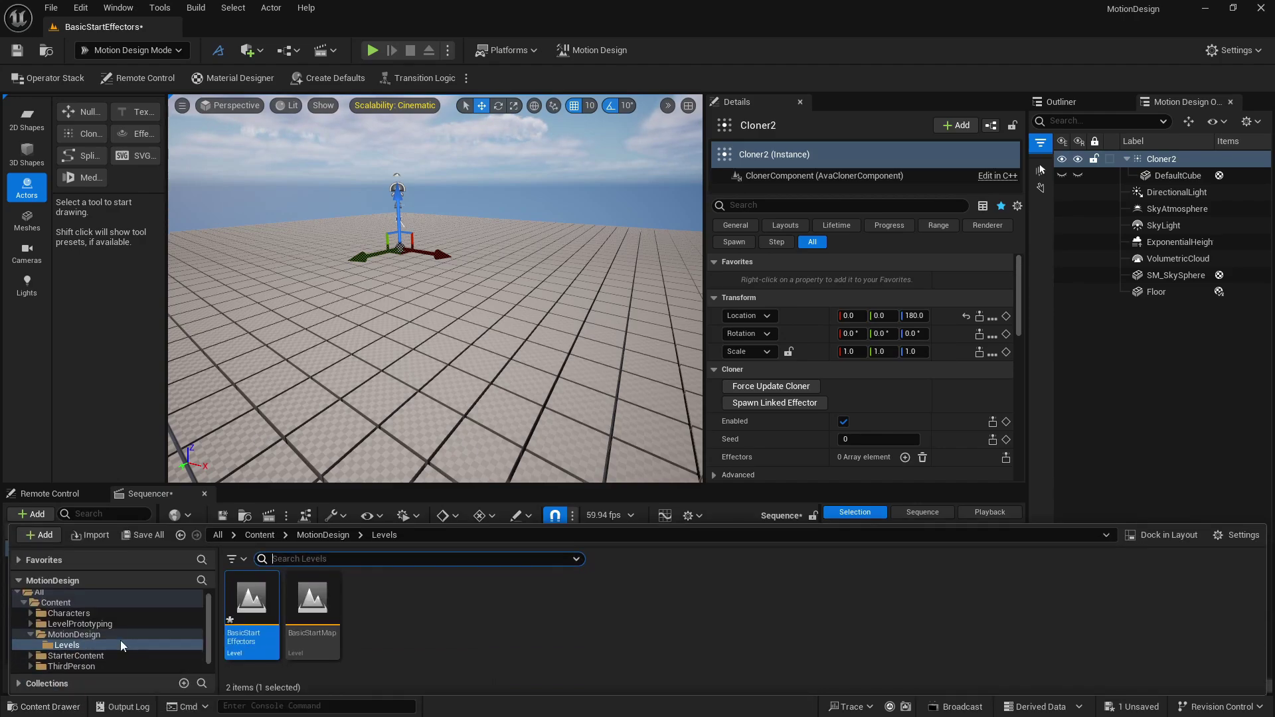
click(127, 634)
right_click(357, 623)
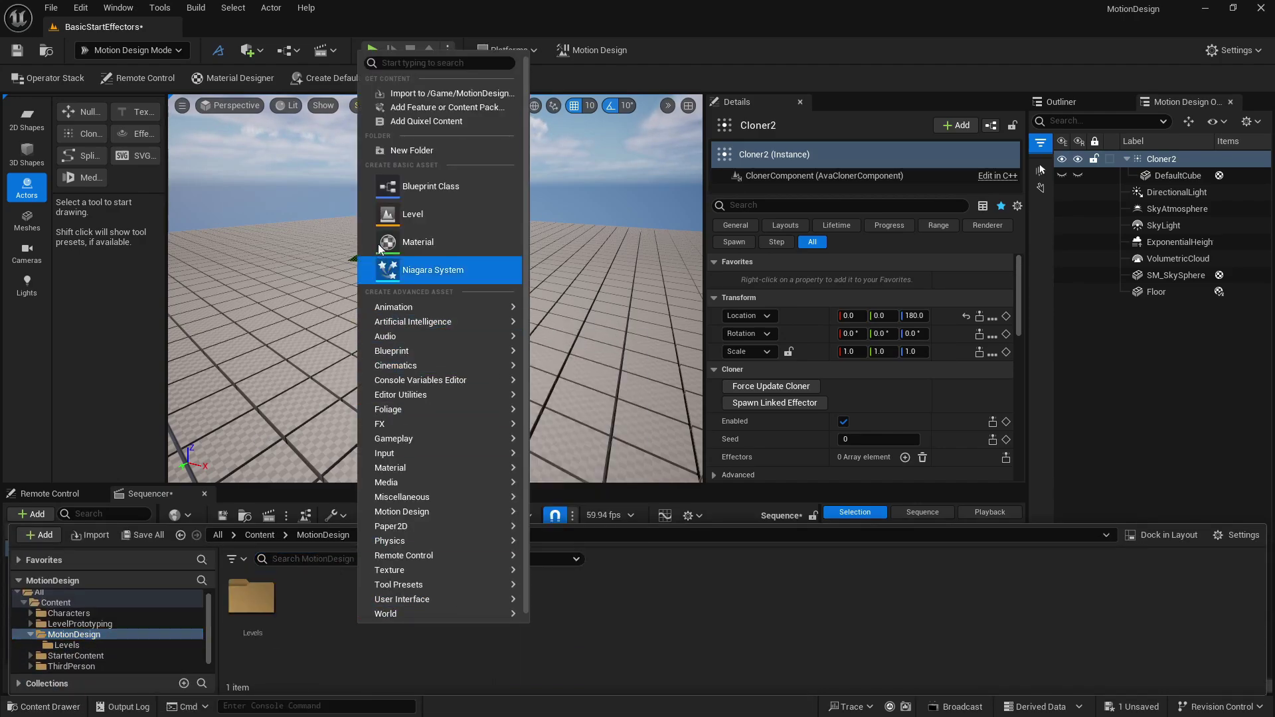
click(338, 644)
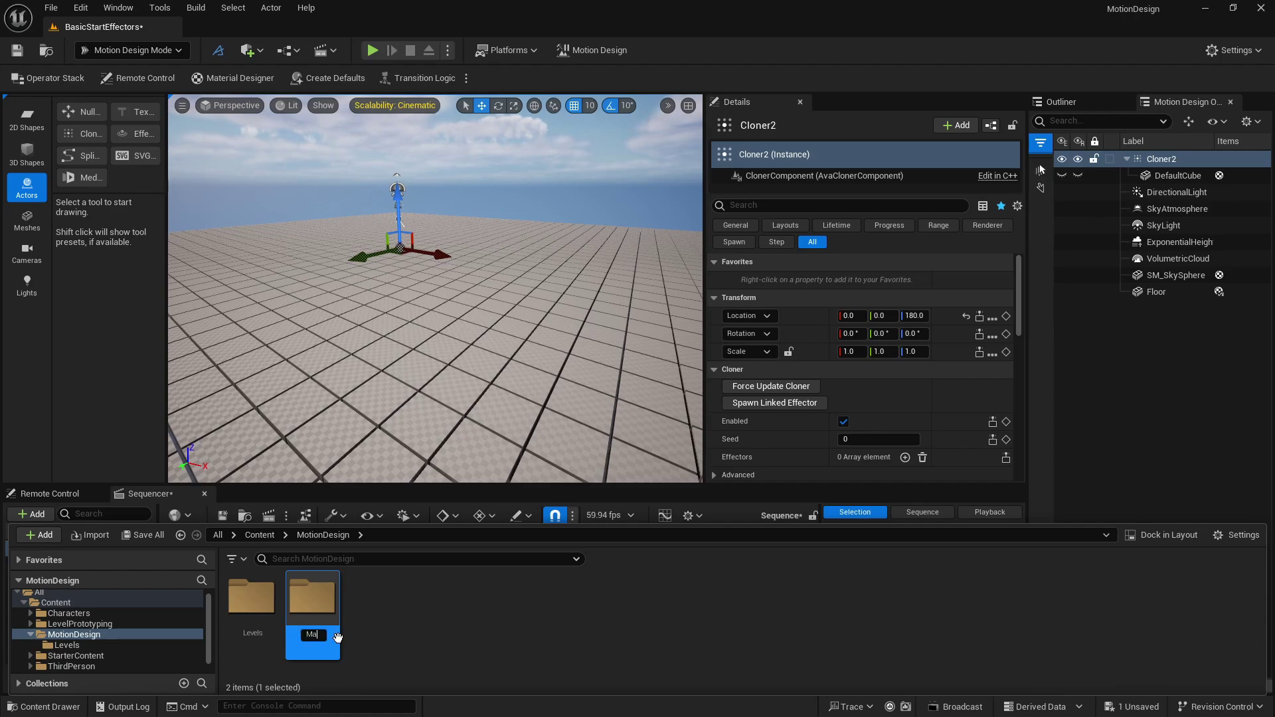
key(Return)
double_click(338, 638)
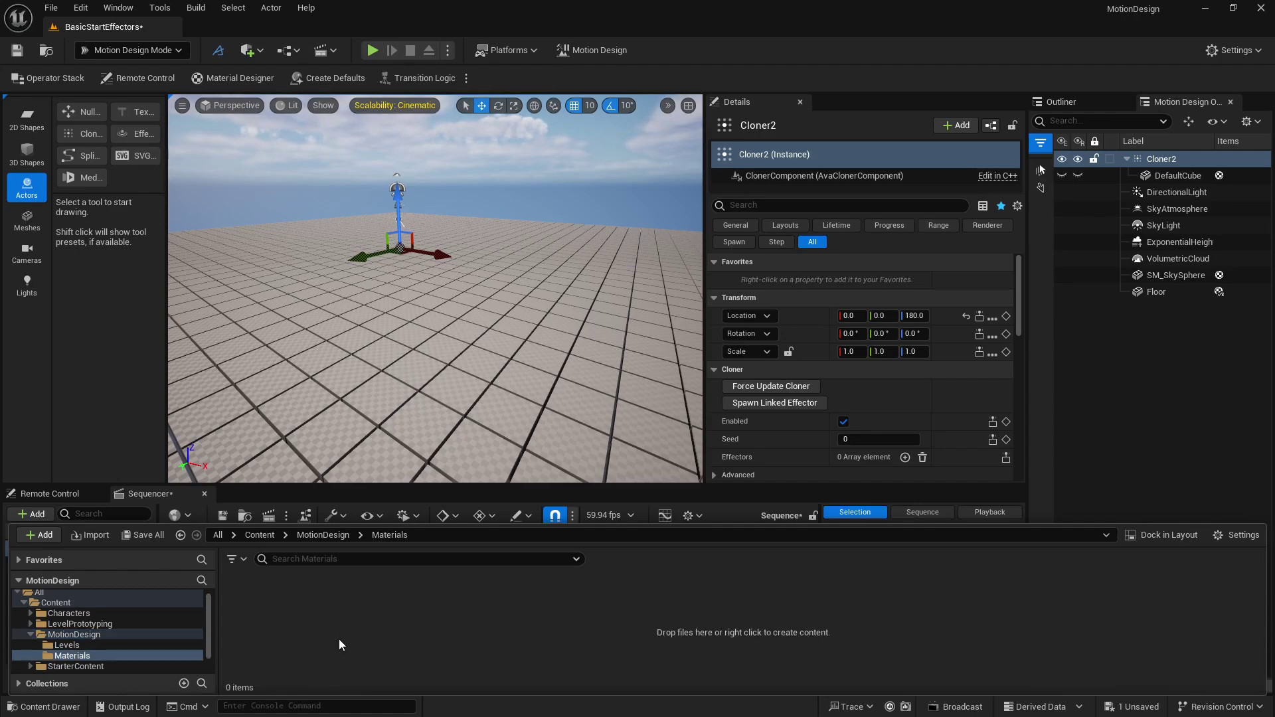
Step: Create a material named M_Master in the Materials folder
right_click(338, 639)
click(397, 257)
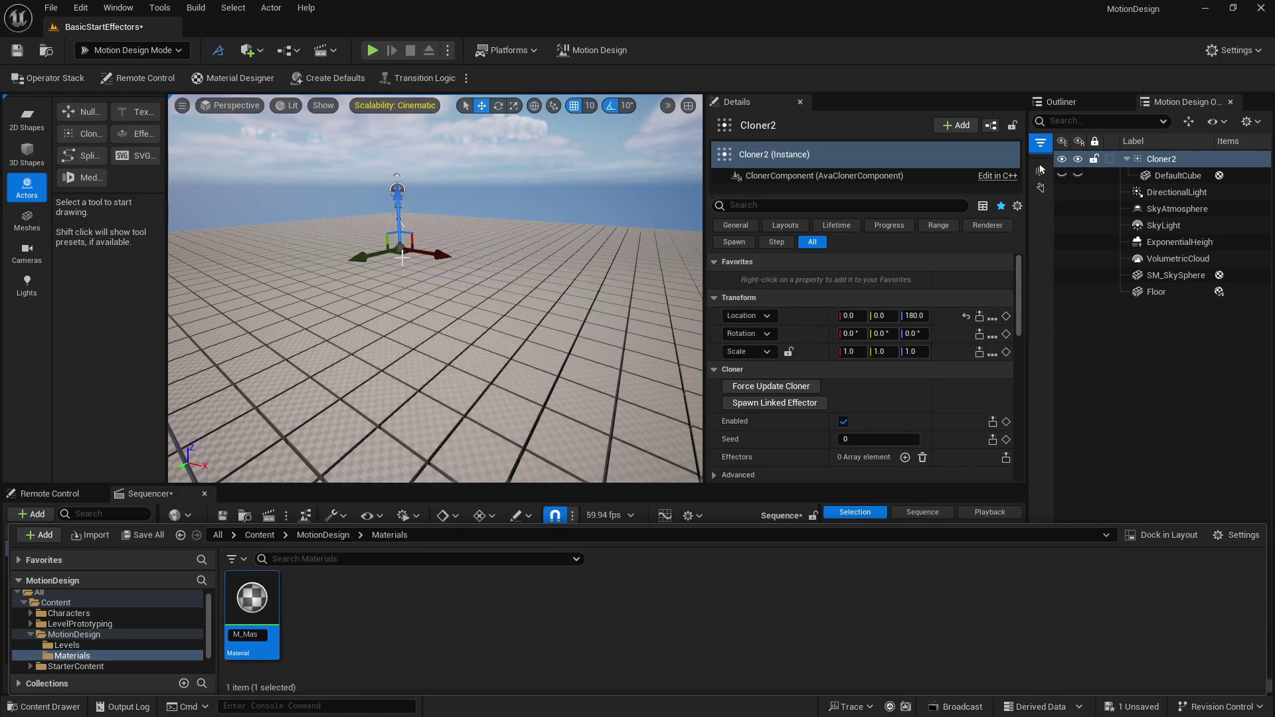
text(M_Master)
key(Return)
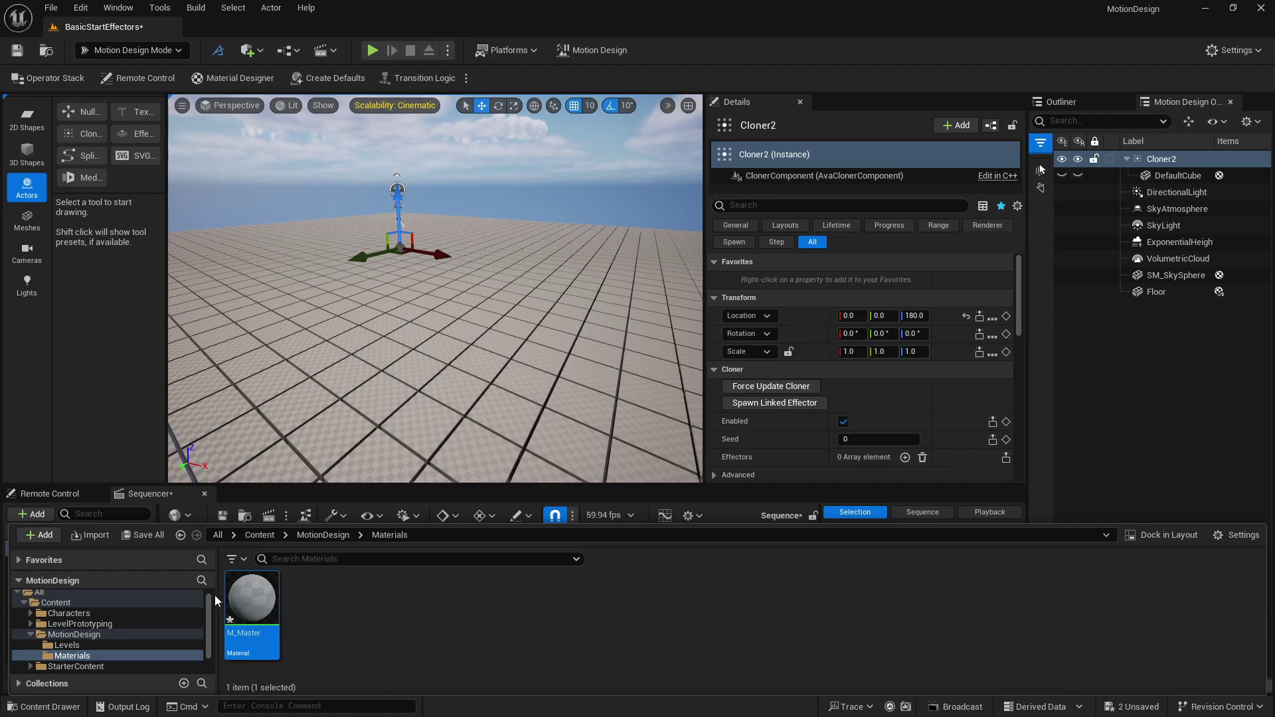
Step: Open M_Master, promote its Base Color input to a parameter, and place the parameter node well clear of the material node
double_click(244, 592)
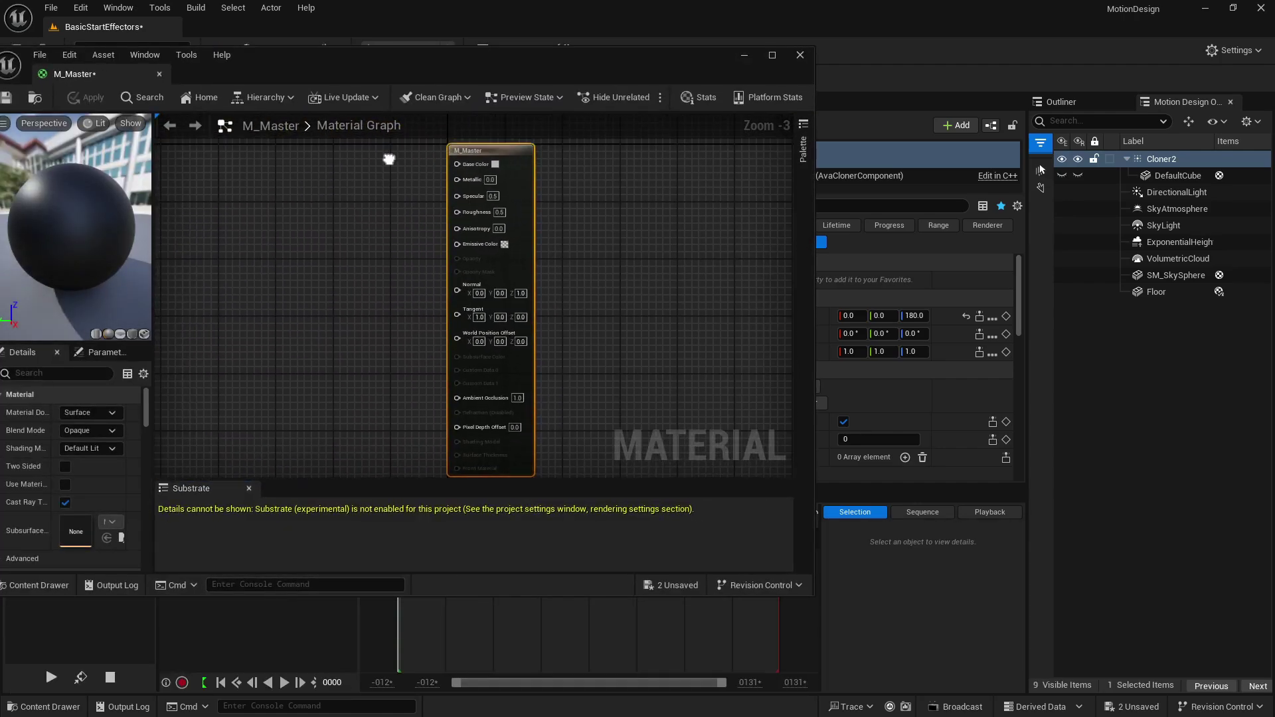
right_drag(388, 160, 461, 199)
right_click(548, 207)
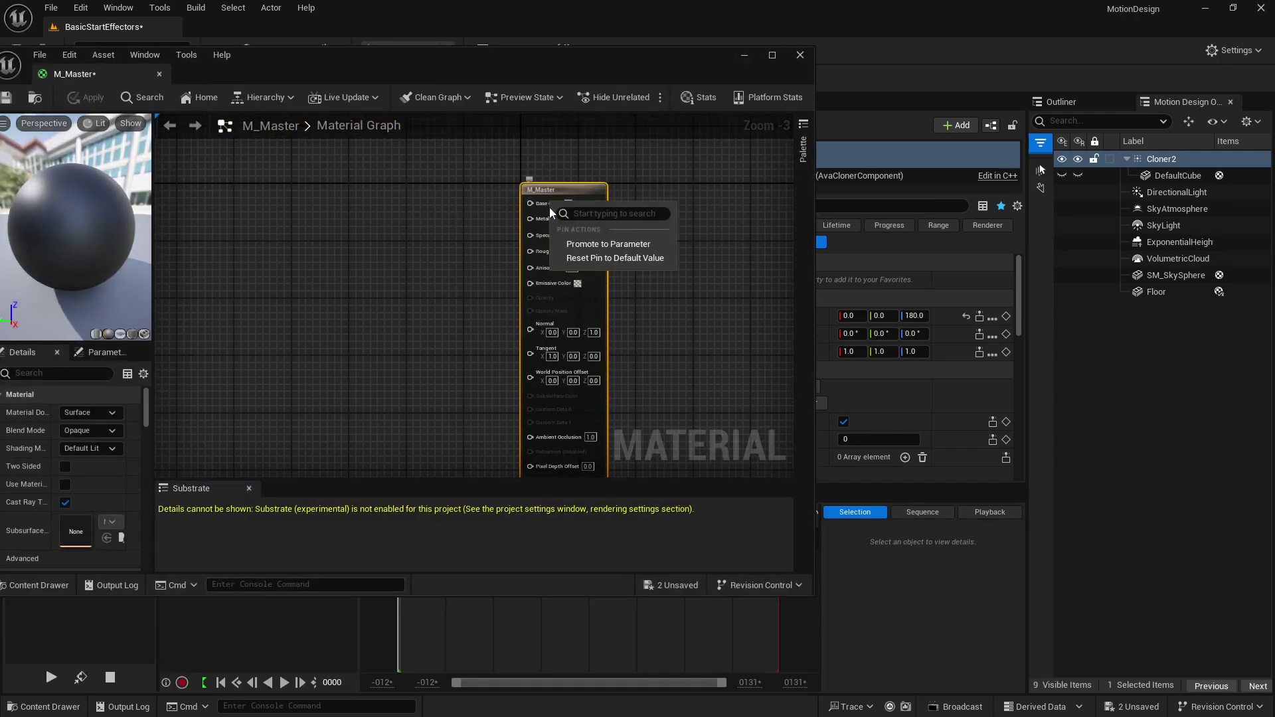
click(608, 244)
drag(481, 200, 320, 227)
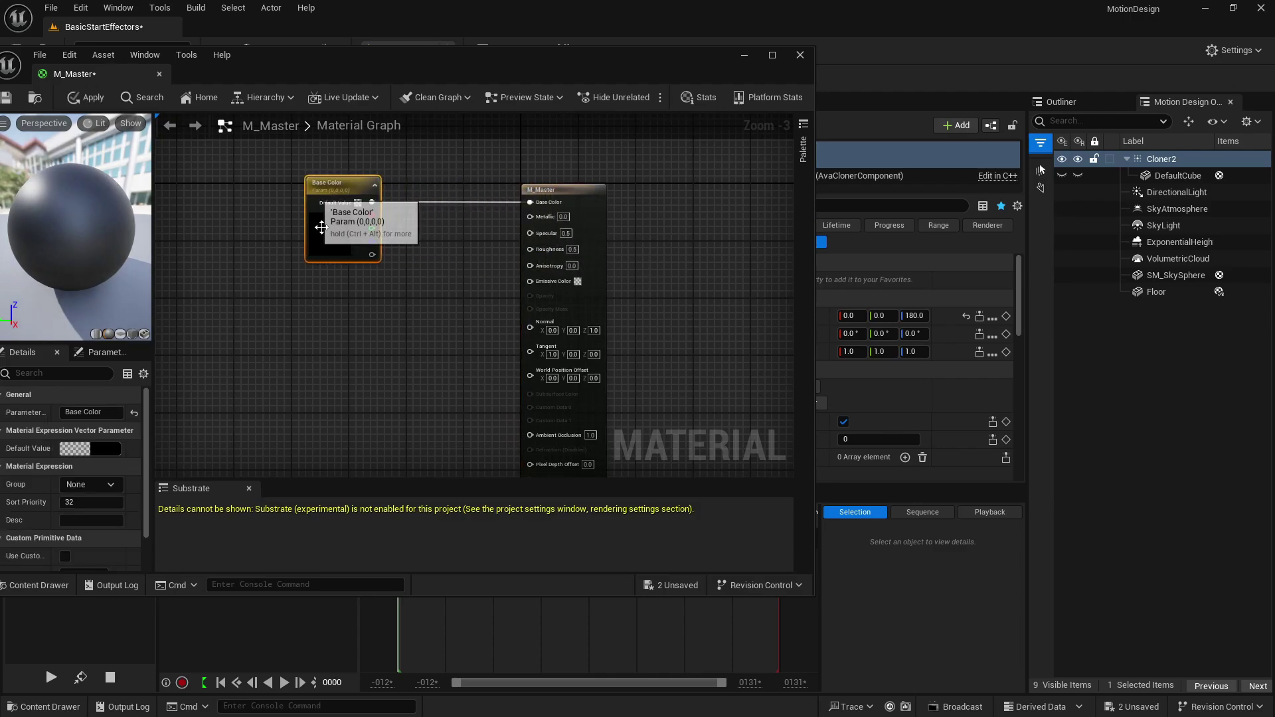
Step: Set the Base Color parameter's default value to a saturated yellow, hex sRGB FAEE55FF
double_click(321, 227)
click(370, 351)
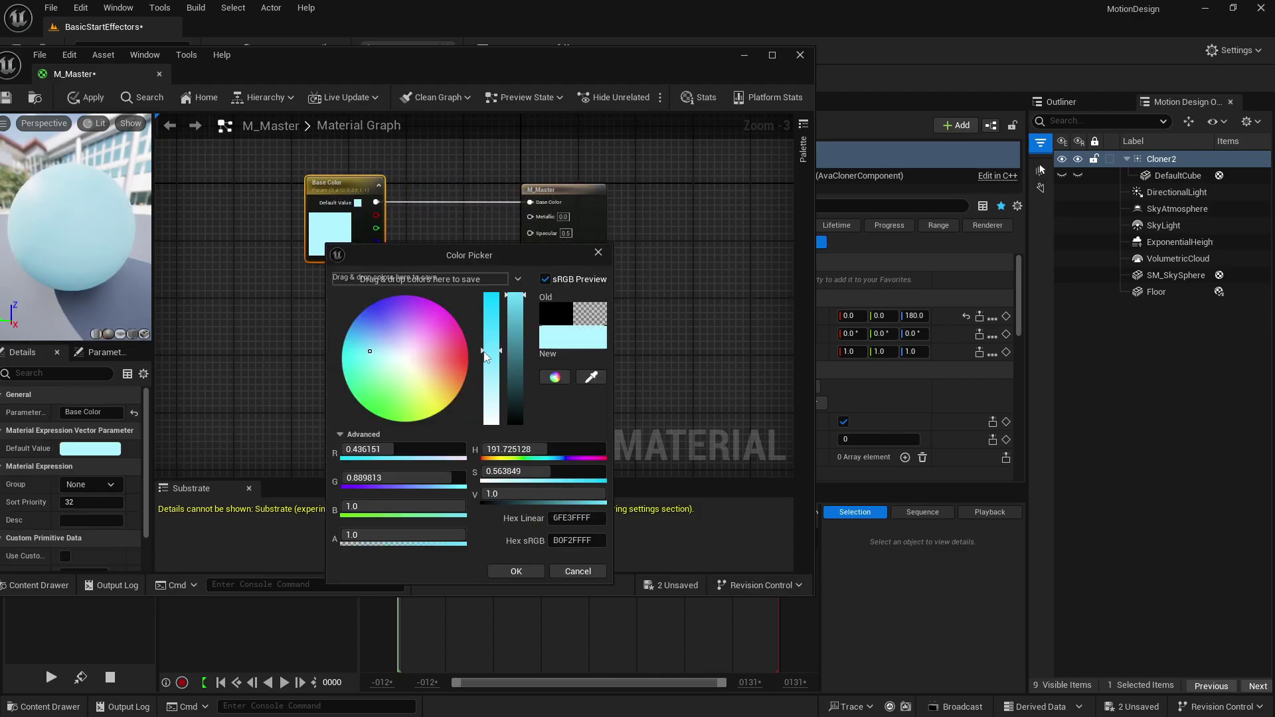
click(426, 383)
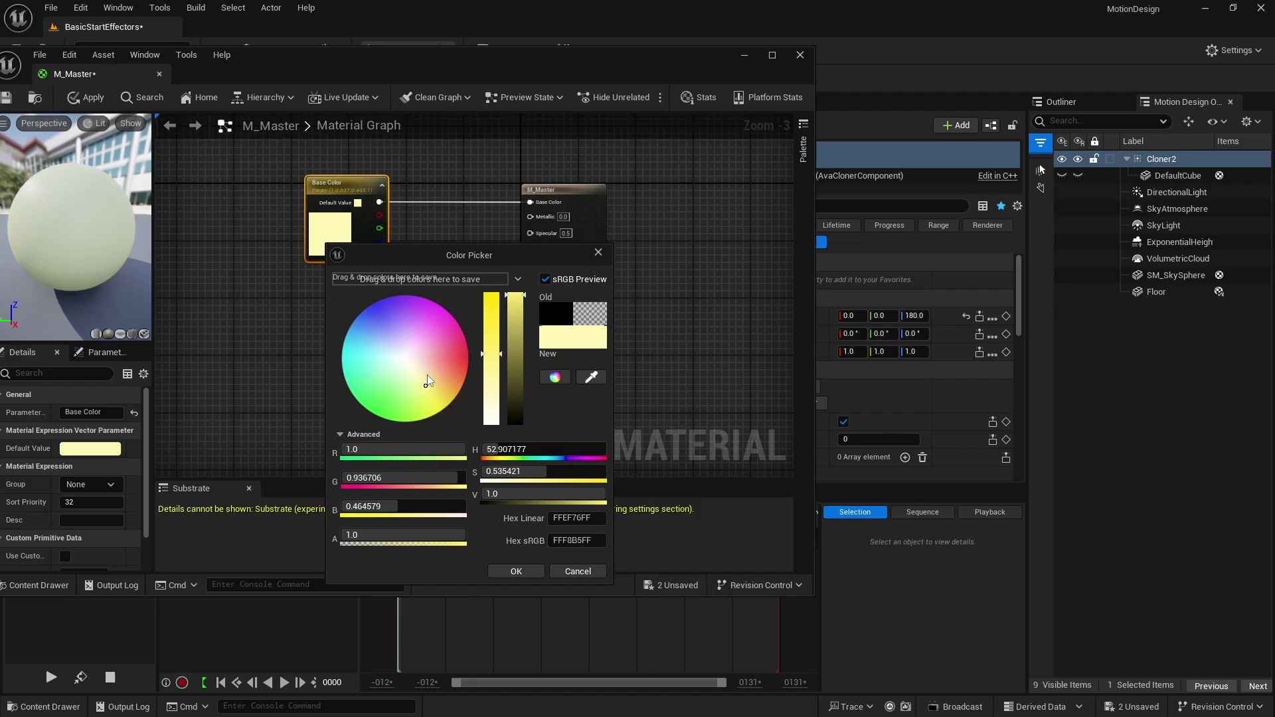
drag(487, 347, 495, 306)
click(512, 299)
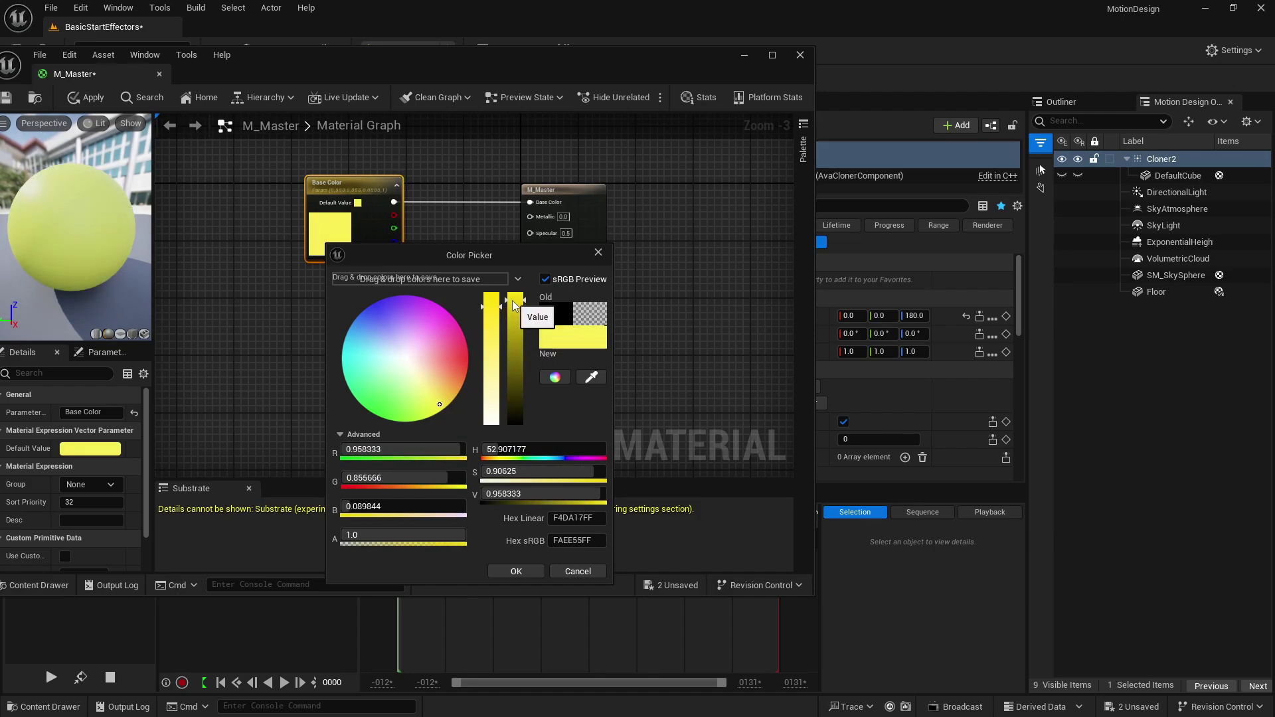
click(513, 570)
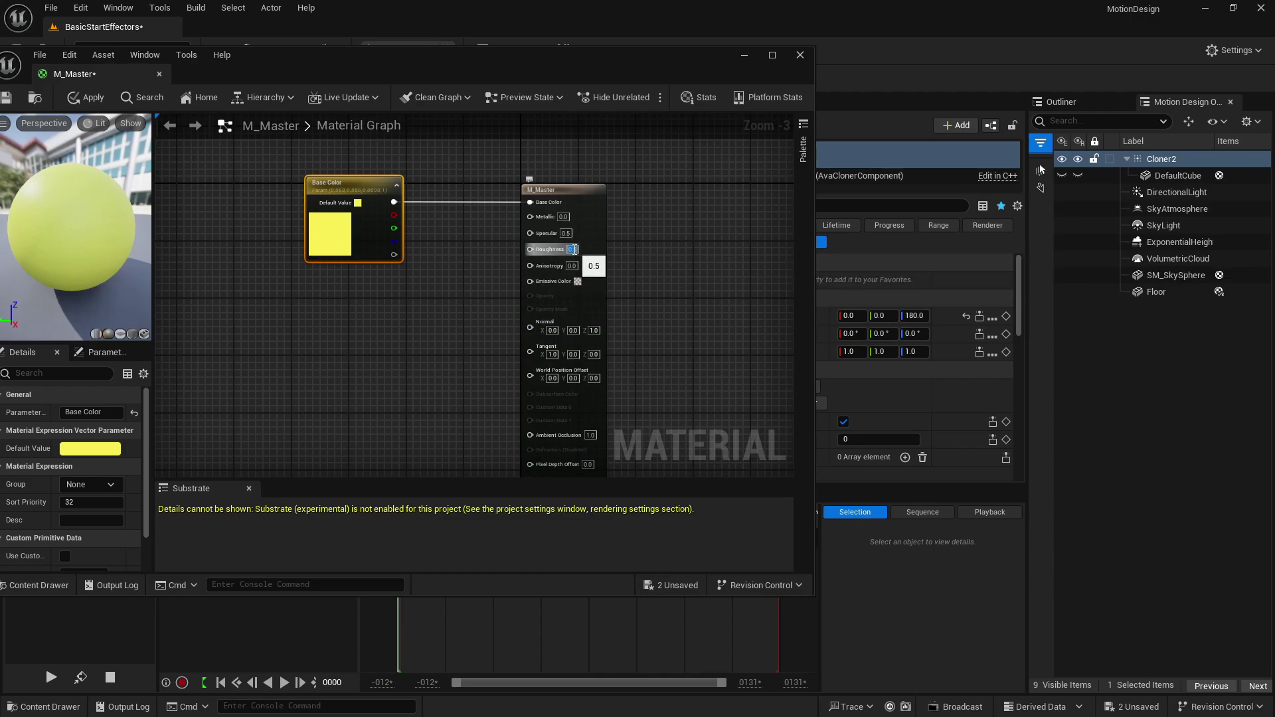
Step: Apply and save the M_Master material, and close its editor
click(437, 280)
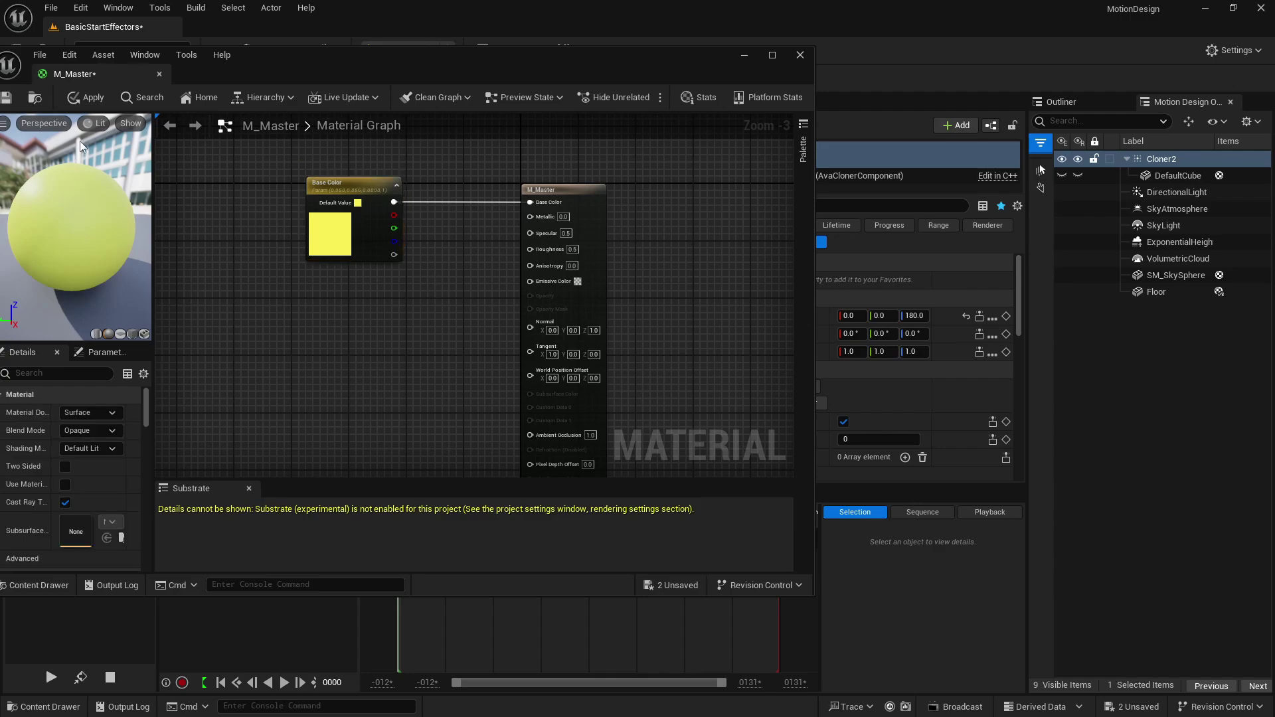
click(86, 97)
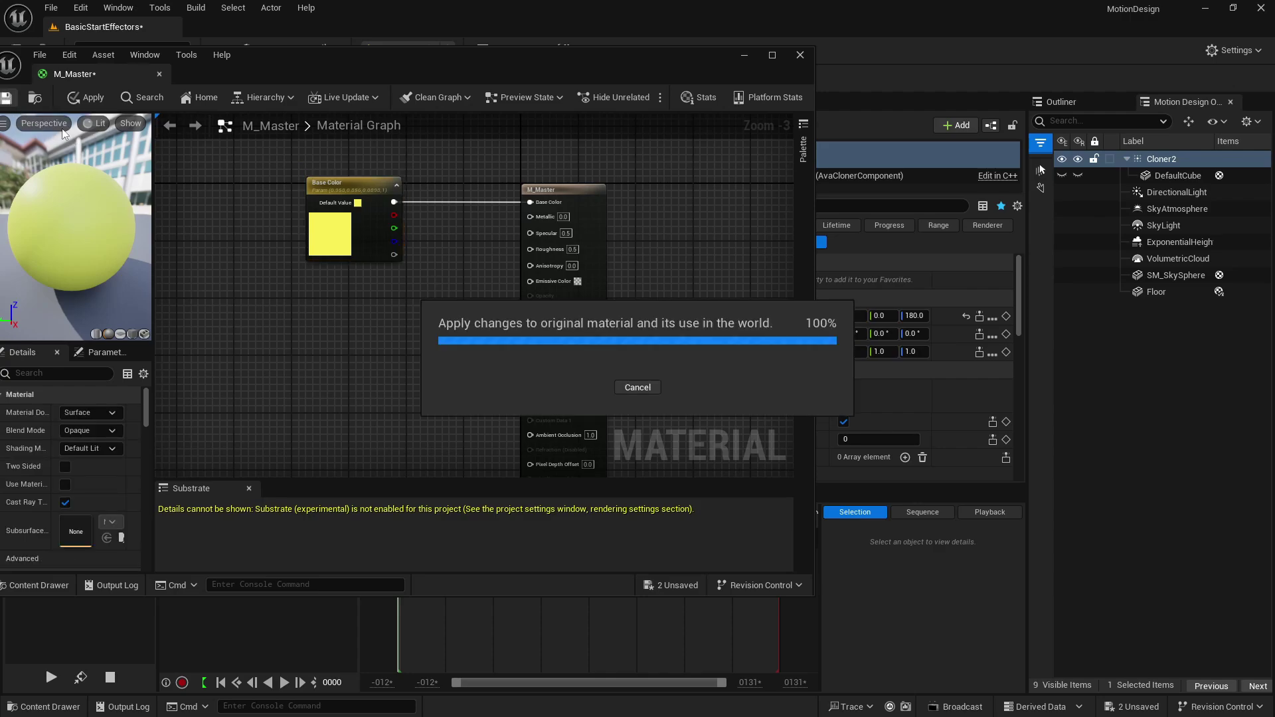
click(160, 75)
Step: Create a material instance from M_Master in the Materials folder
click(44, 707)
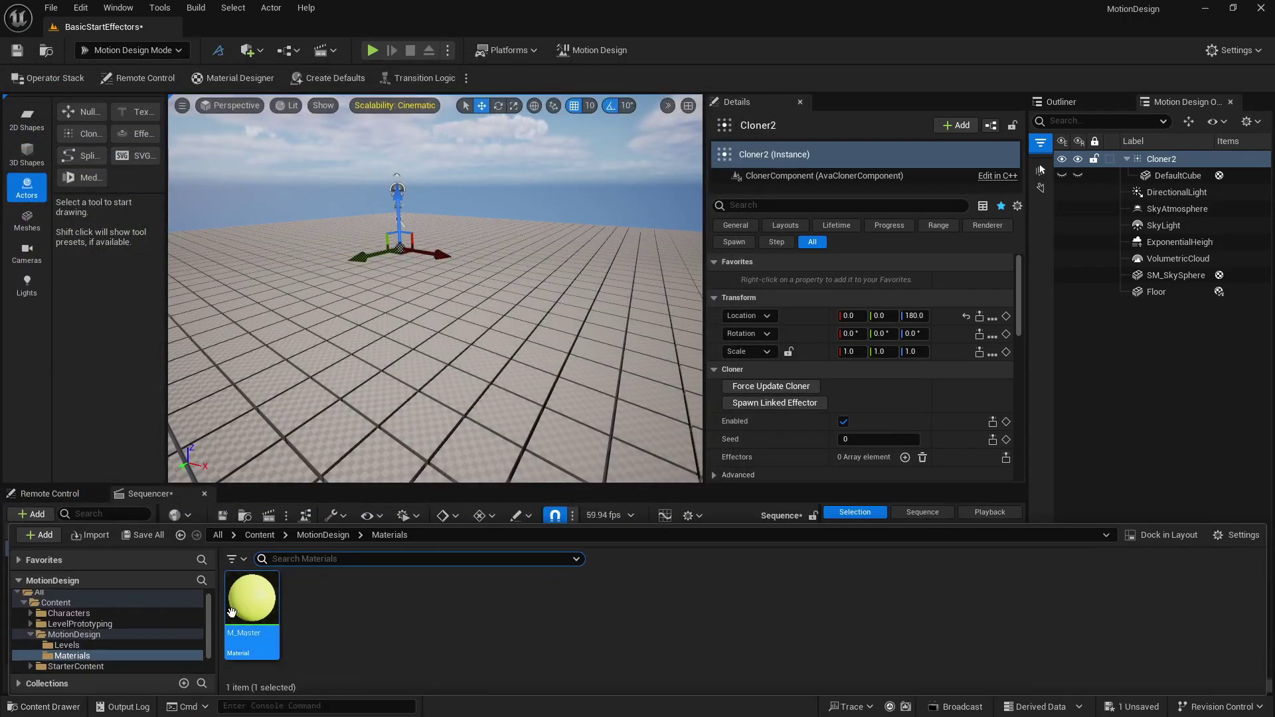
right_click(251, 601)
click(346, 299)
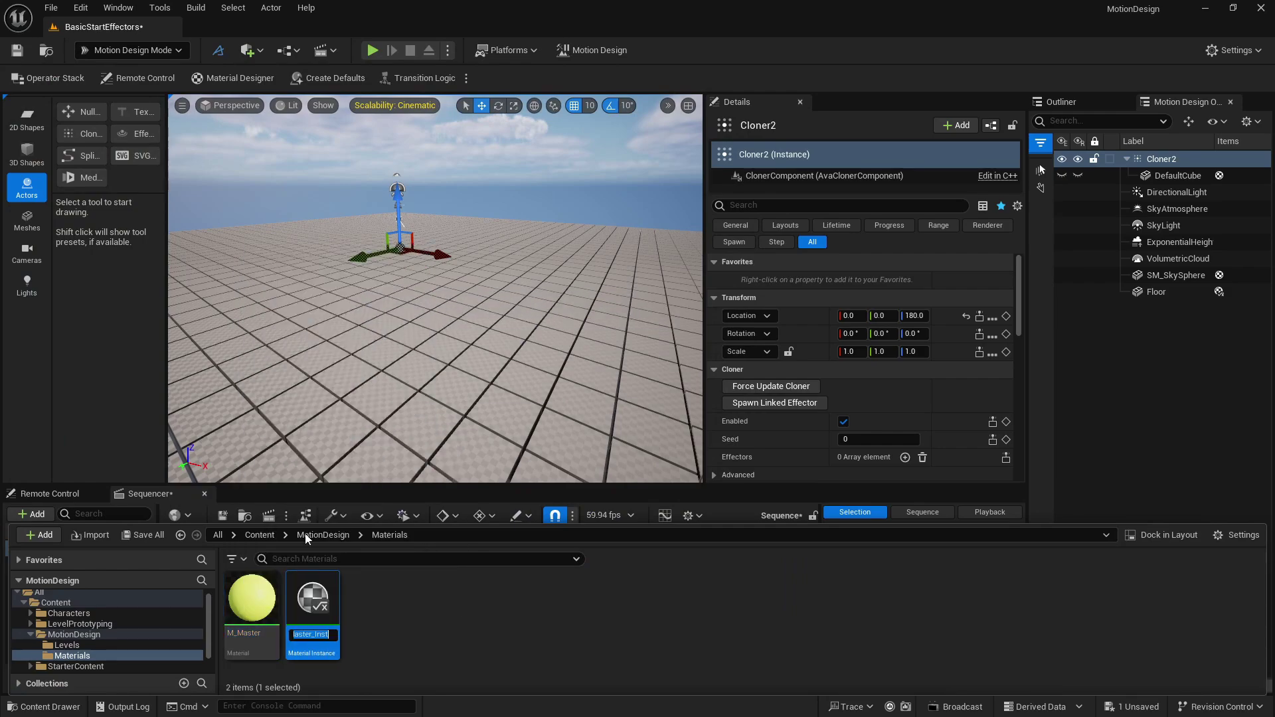
Step: Override the Base Color of M_Master_Inst with a violet-blue, hex sRGB 96A0FAFF, and close the instance editor
double_click(310, 606)
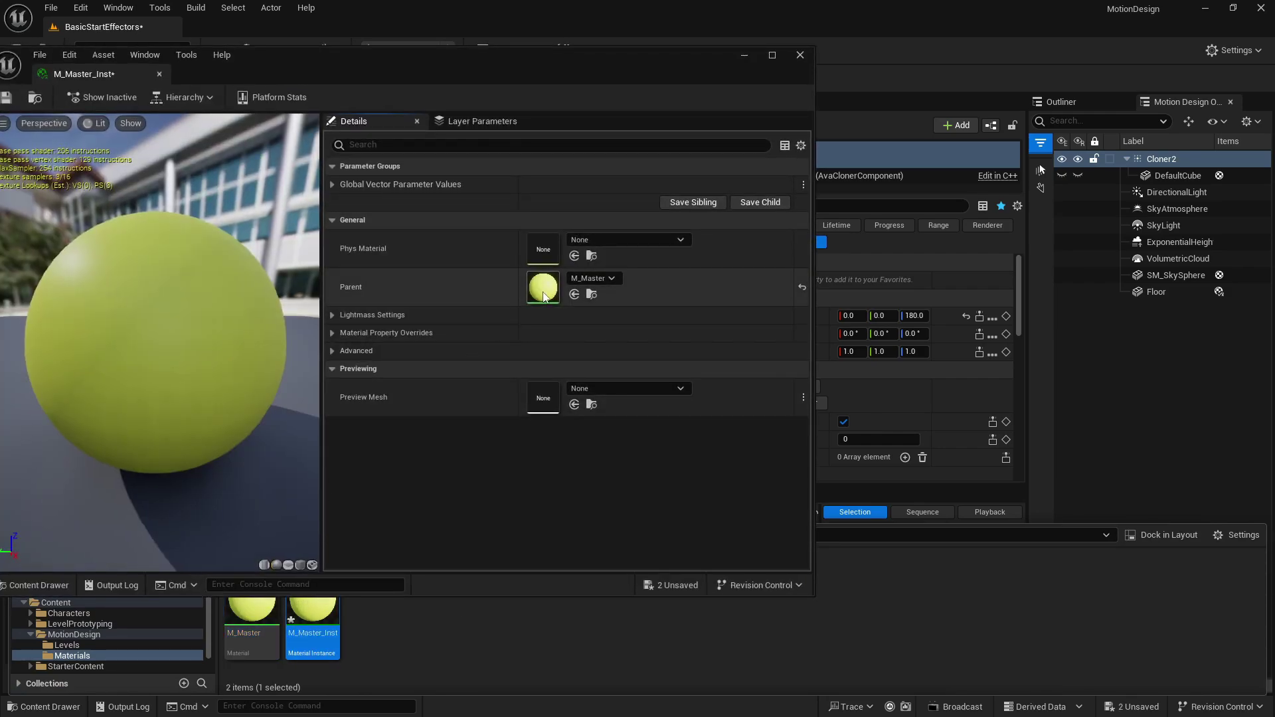
click(336, 183)
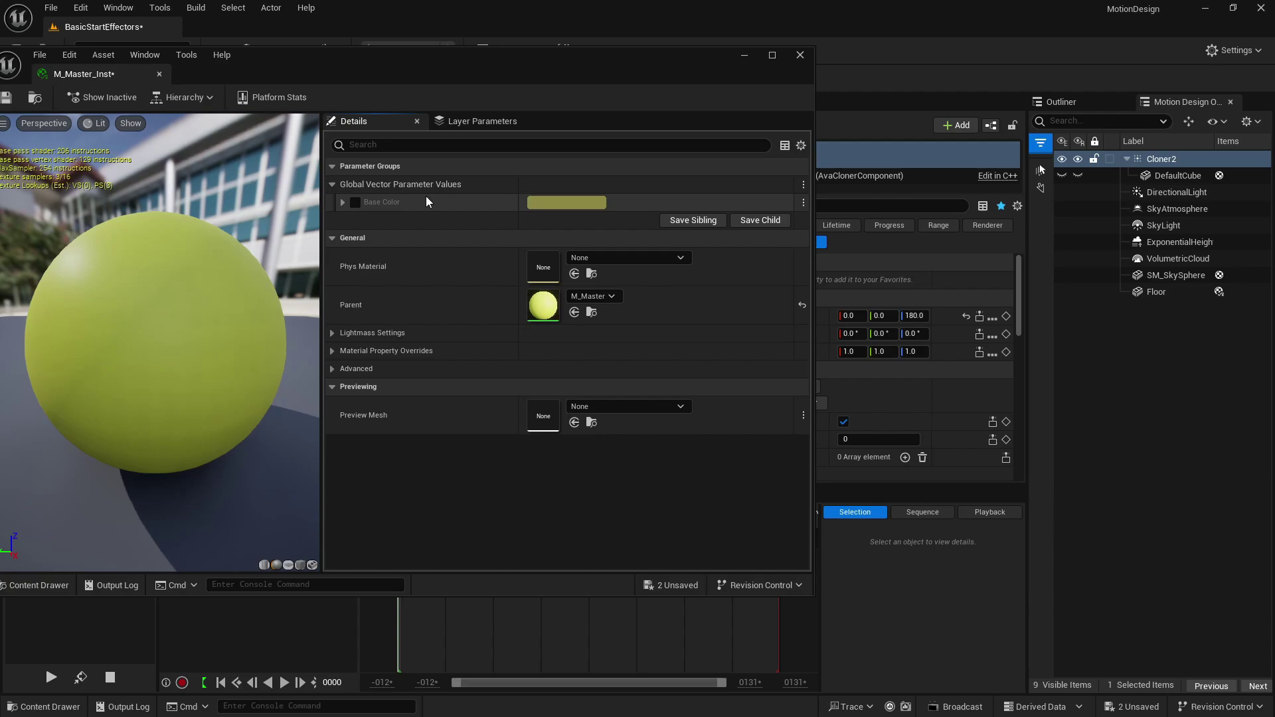
click(355, 202)
click(566, 203)
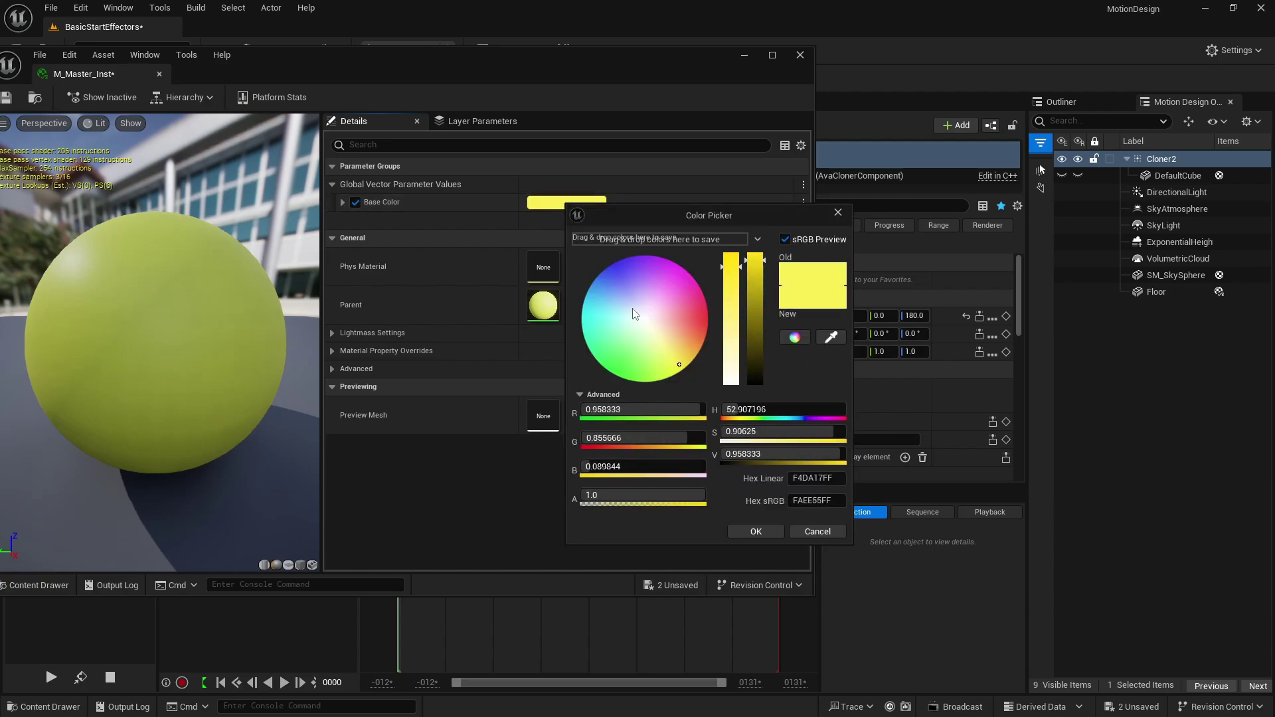
click(621, 283)
click(734, 532)
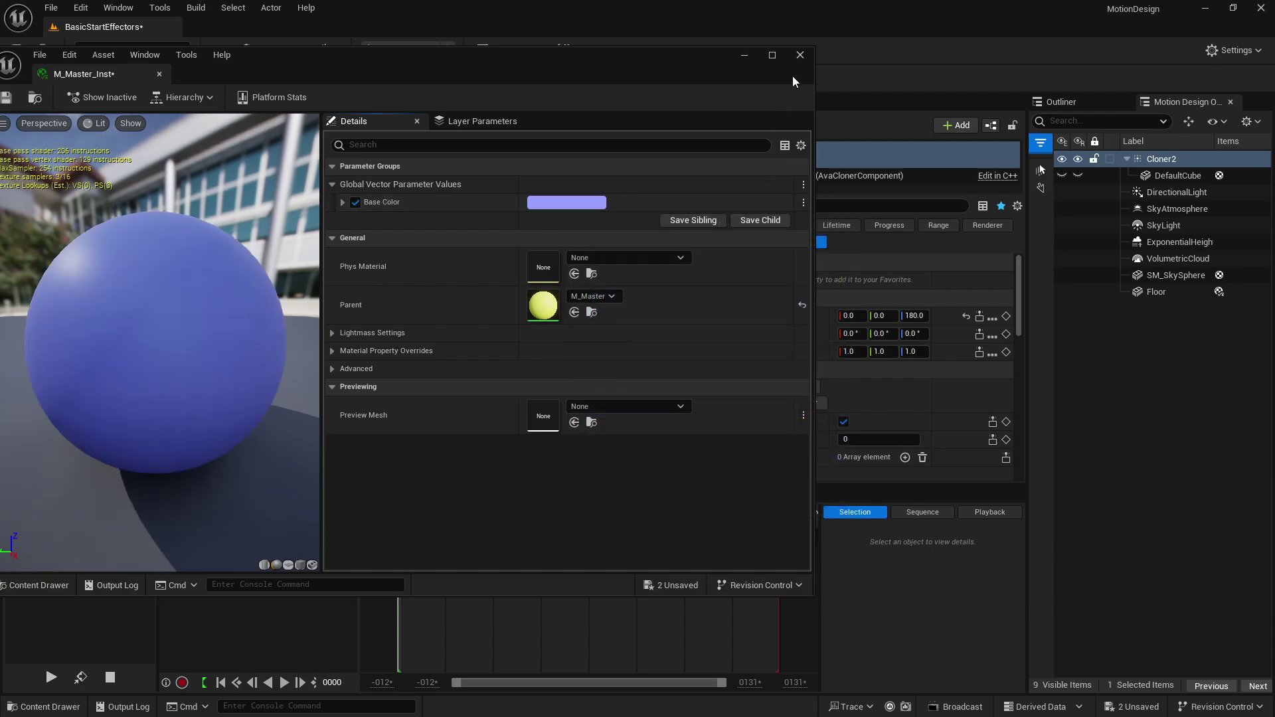
click(800, 56)
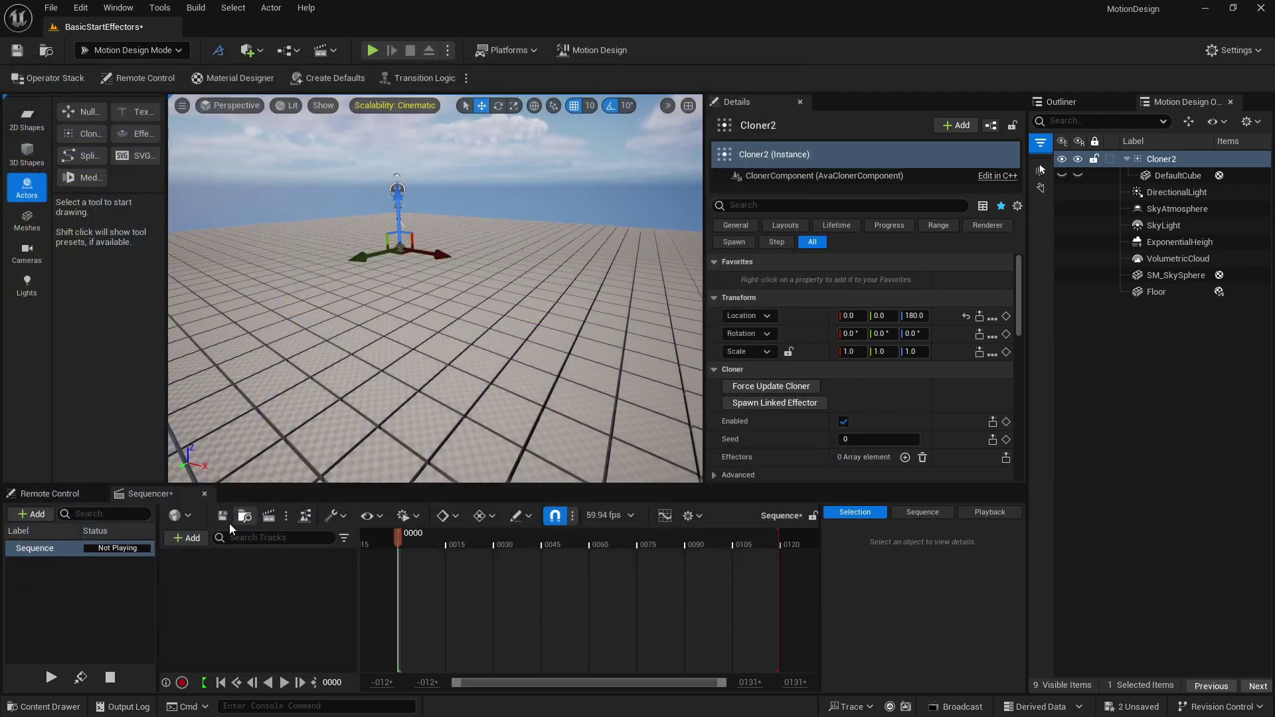
Step: Duplicate the violet-blue material instance and set the copy's Base Color to pink, hex sRGB FA80BDFF
click(45, 706)
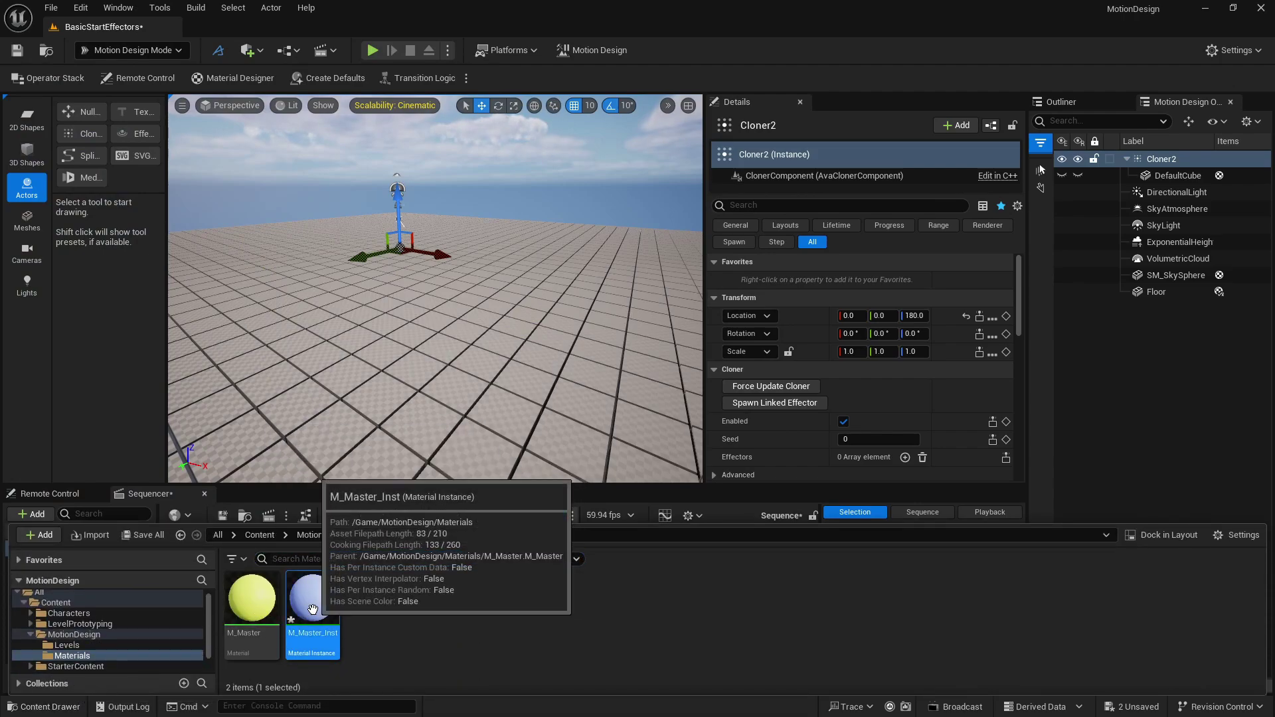
key(ctrl+d)
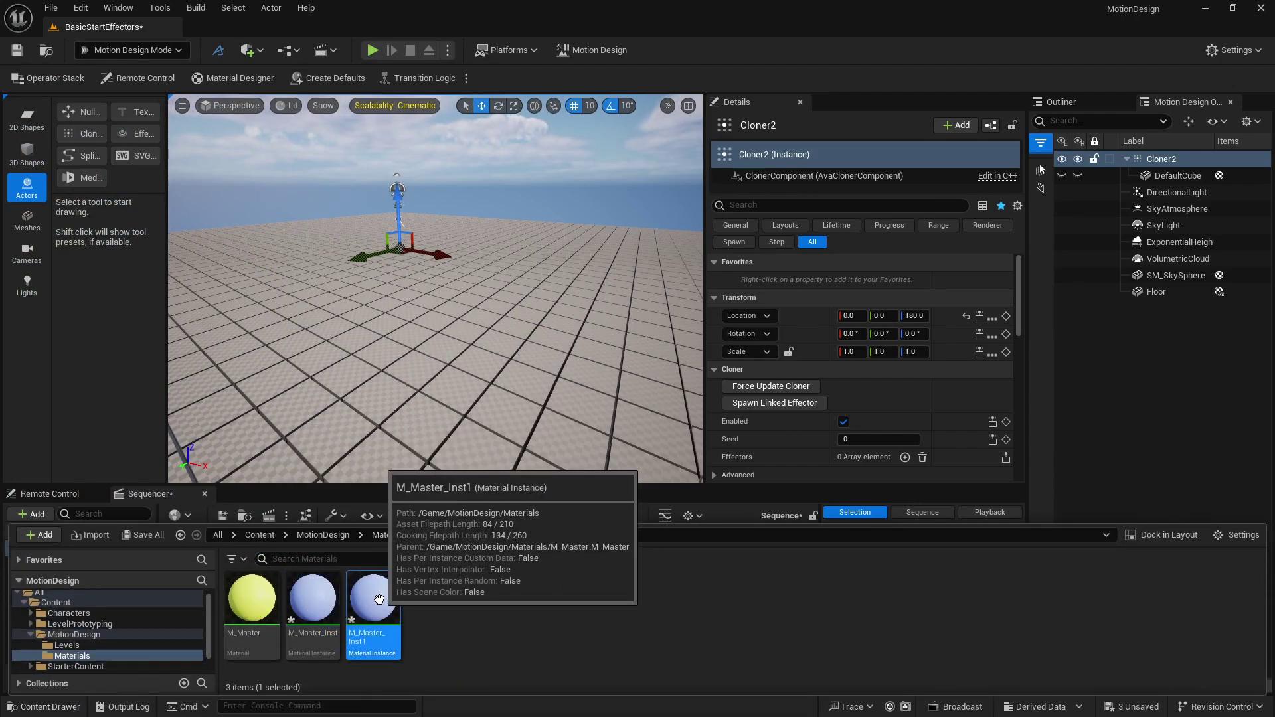
double_click(373, 607)
click(566, 202)
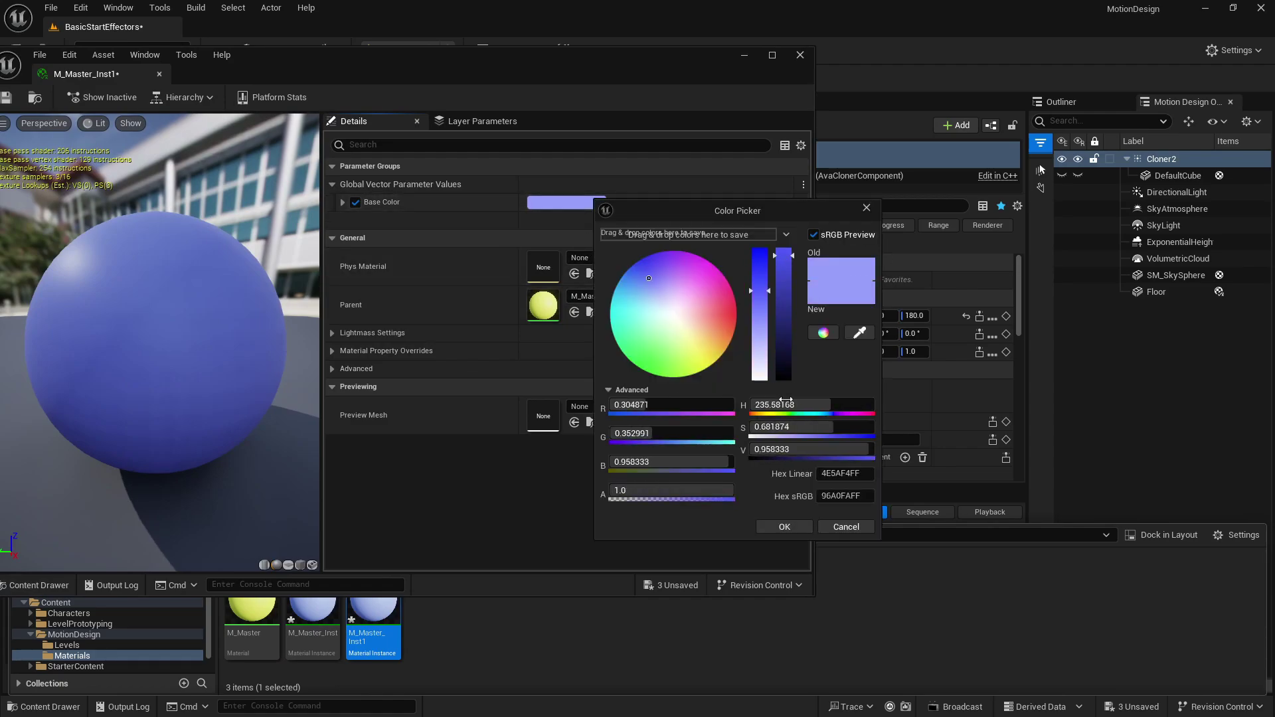
click(718, 295)
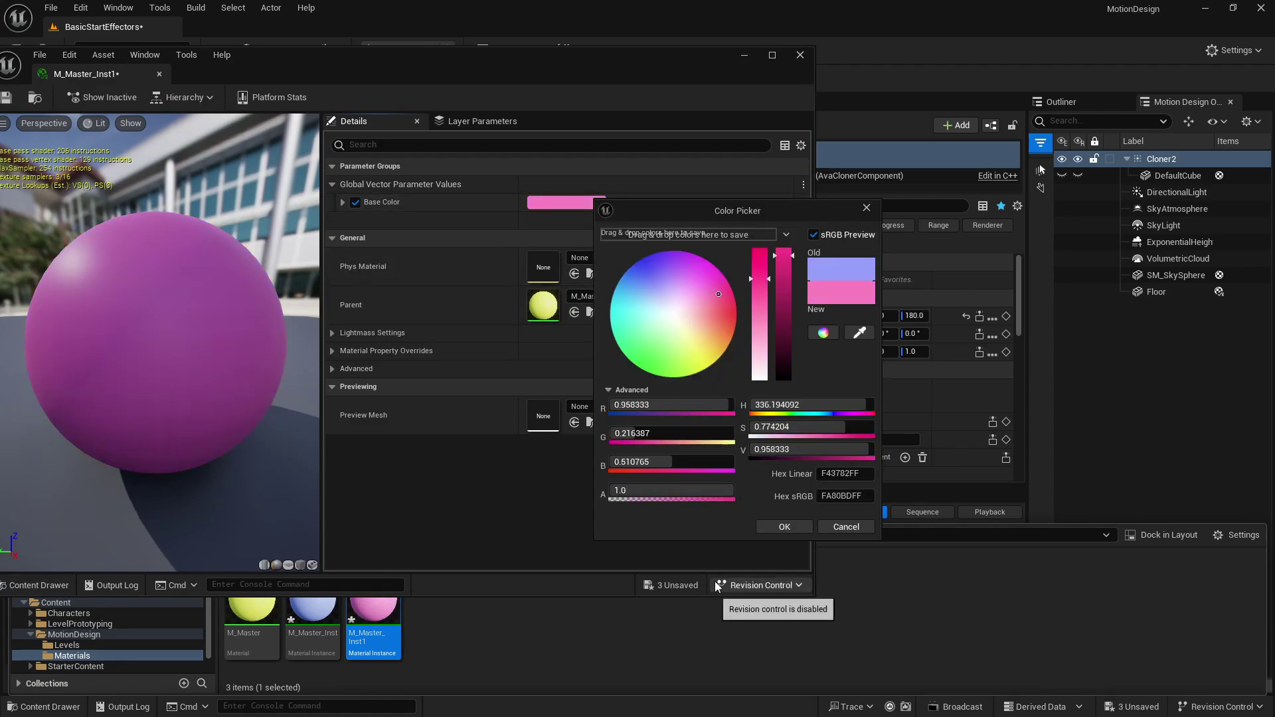
click(789, 526)
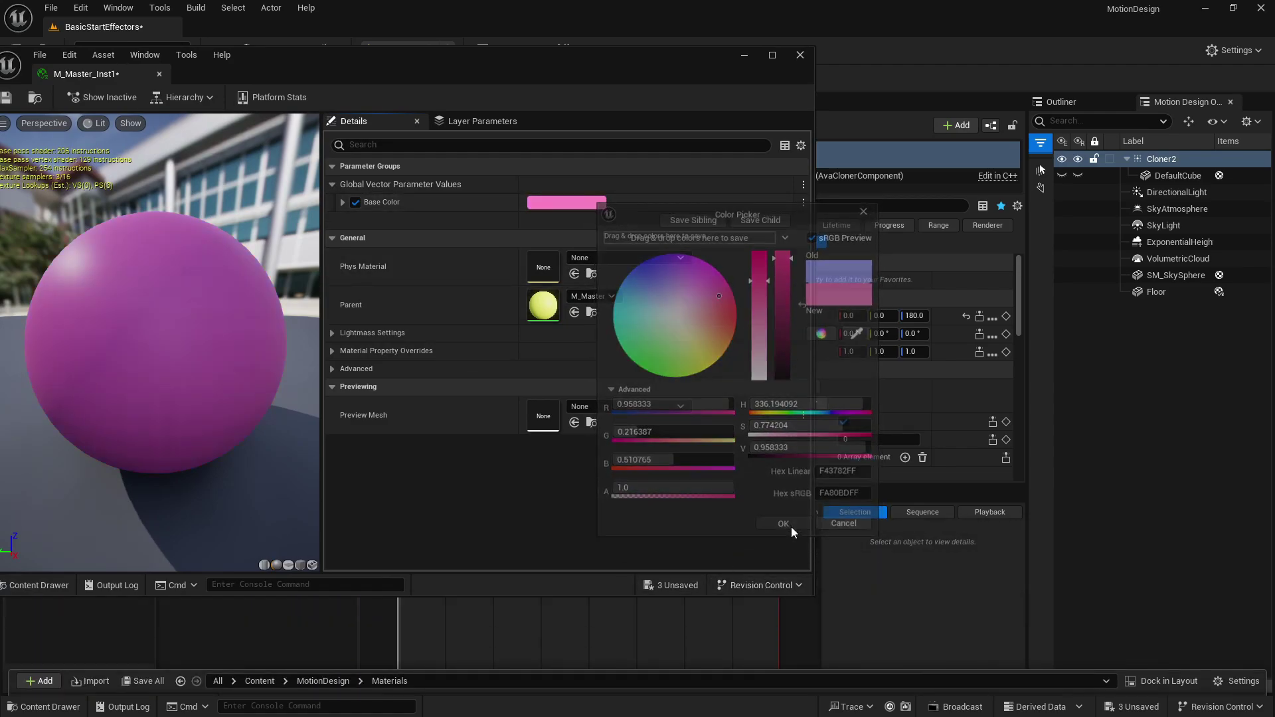
click(802, 54)
Step: Duplicate the pink material instance M_Master_Inst1, set the copy's Base Color to light green, and close its editor
click(71, 708)
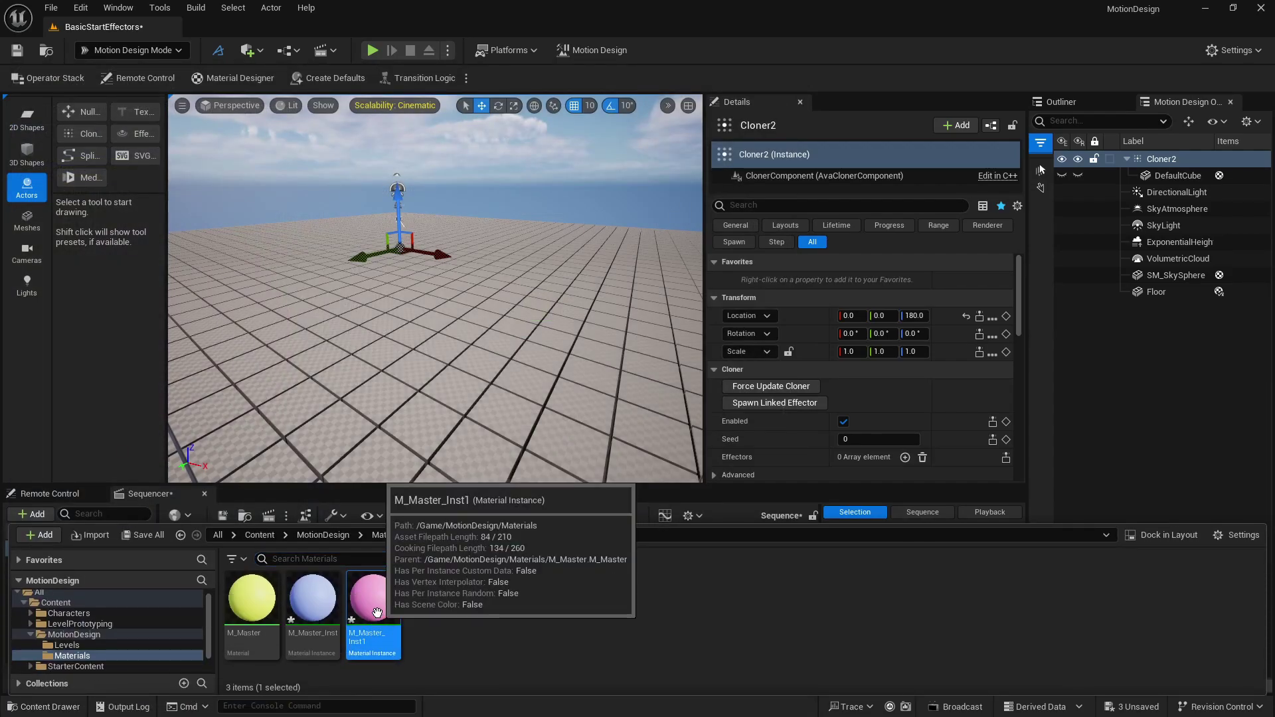
key(ctrl+d)
double_click(443, 598)
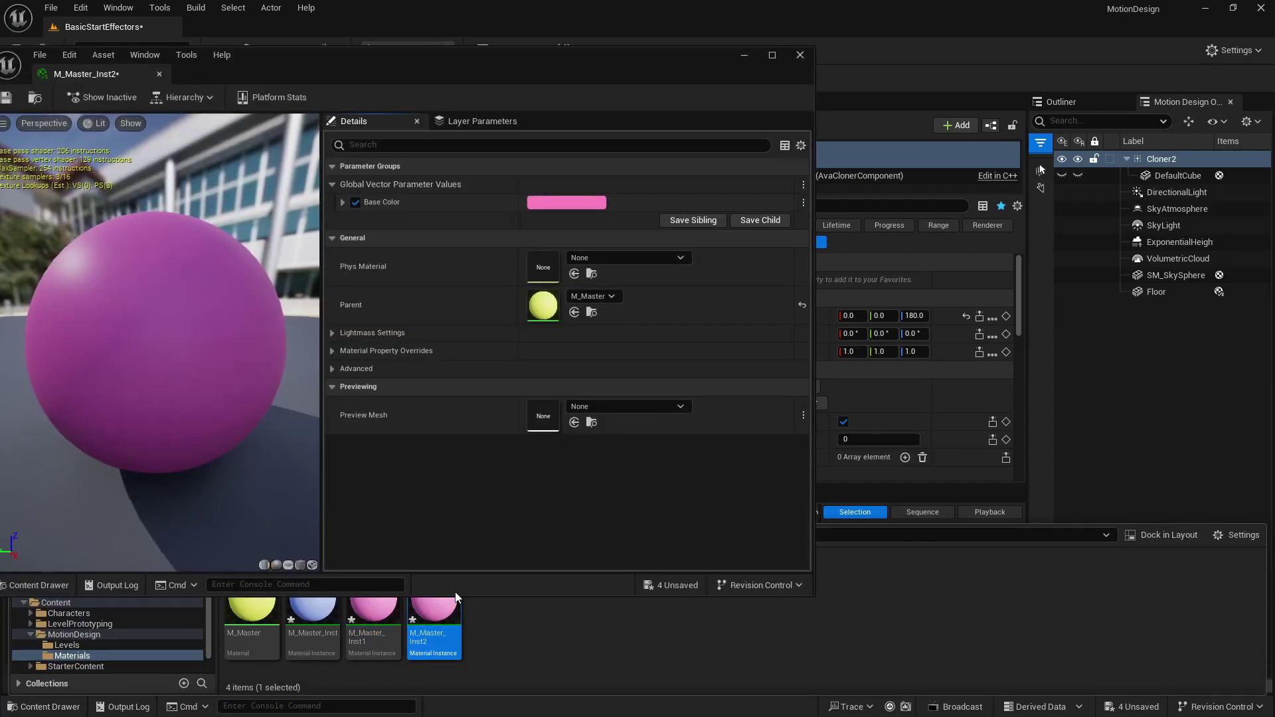
click(580, 203)
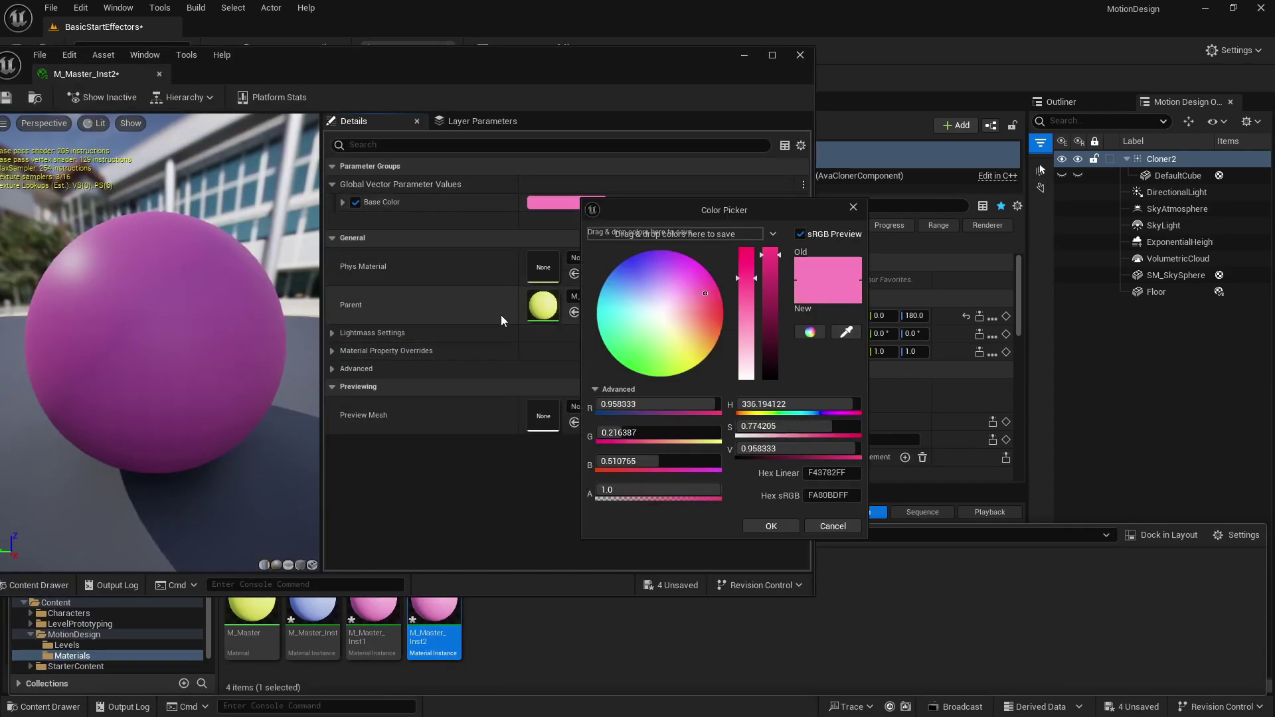
click(634, 341)
click(770, 526)
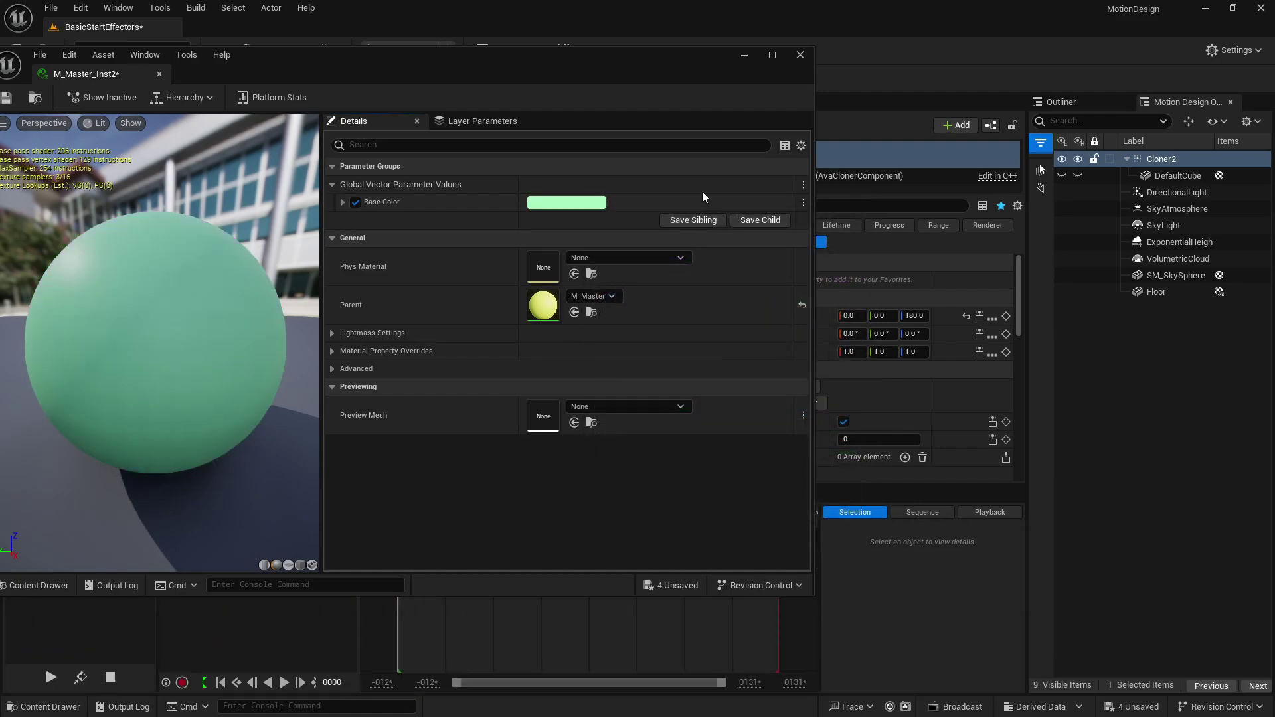
click(799, 55)
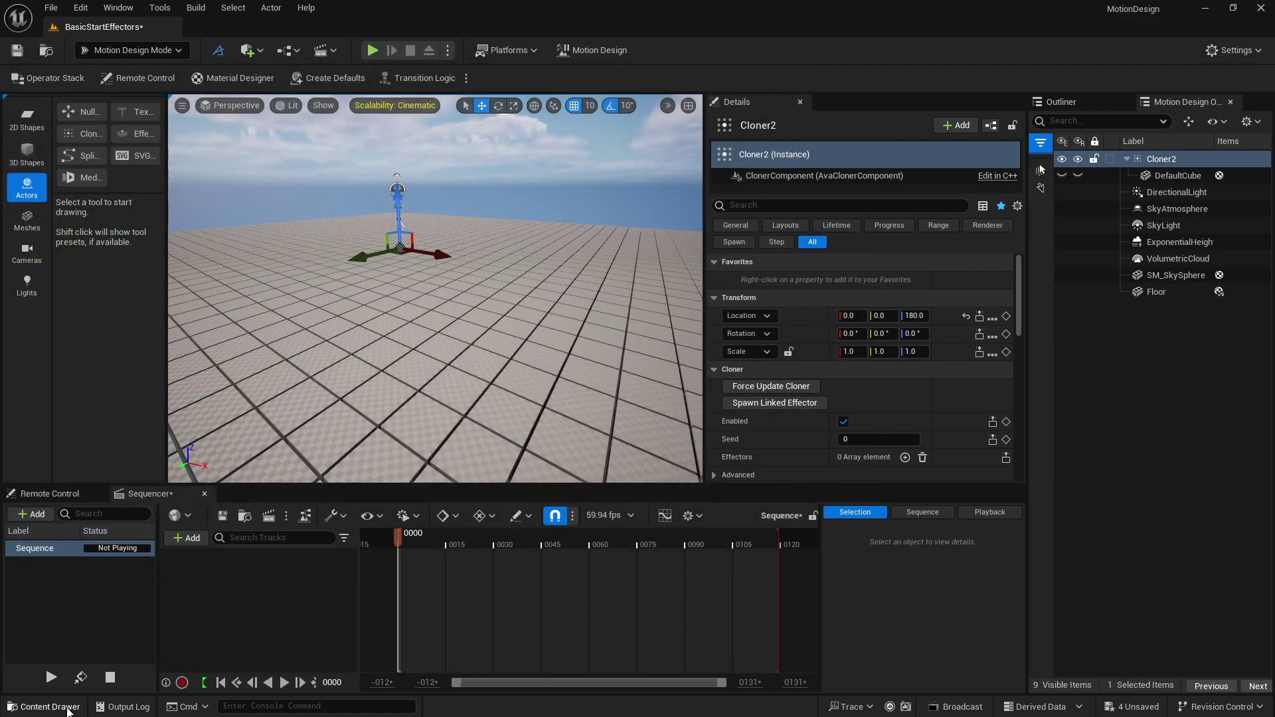
Step: Duplicate the green material instance, set the copy's Base Color to yellow, hex sRGB FAF084FF, and close its editor
click(43, 706)
key(ctrl+d)
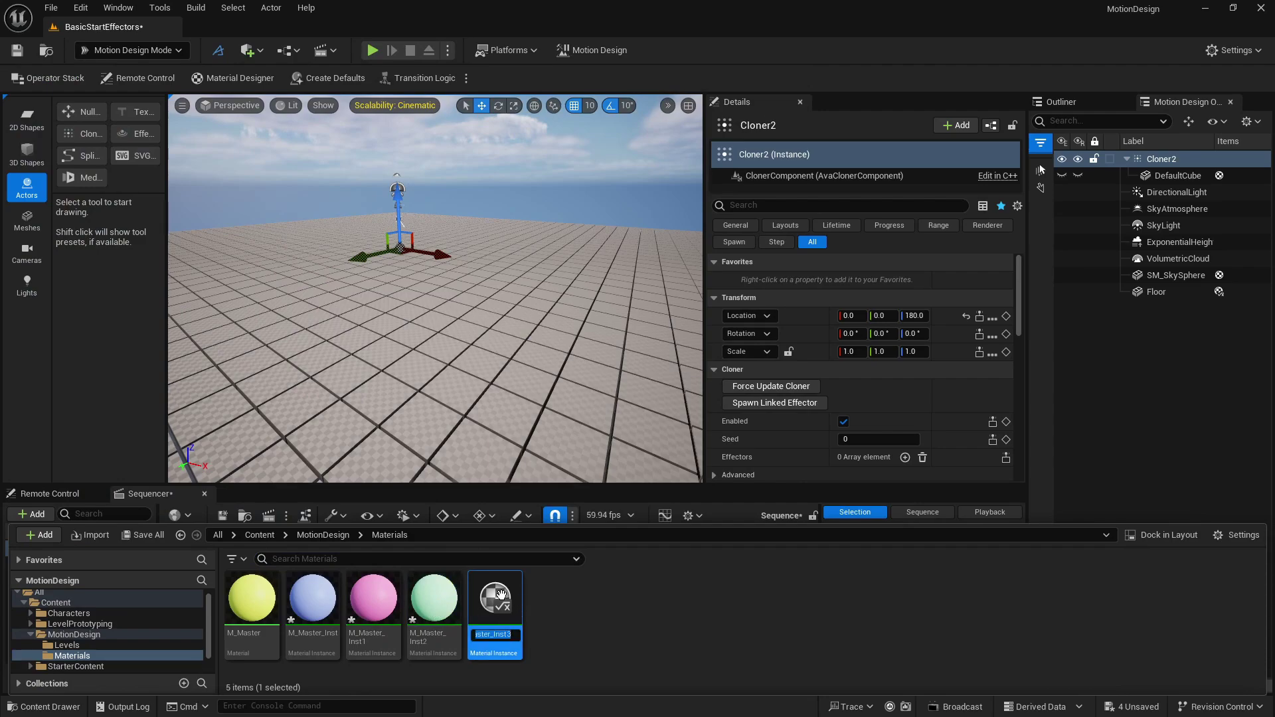
double_click(502, 598)
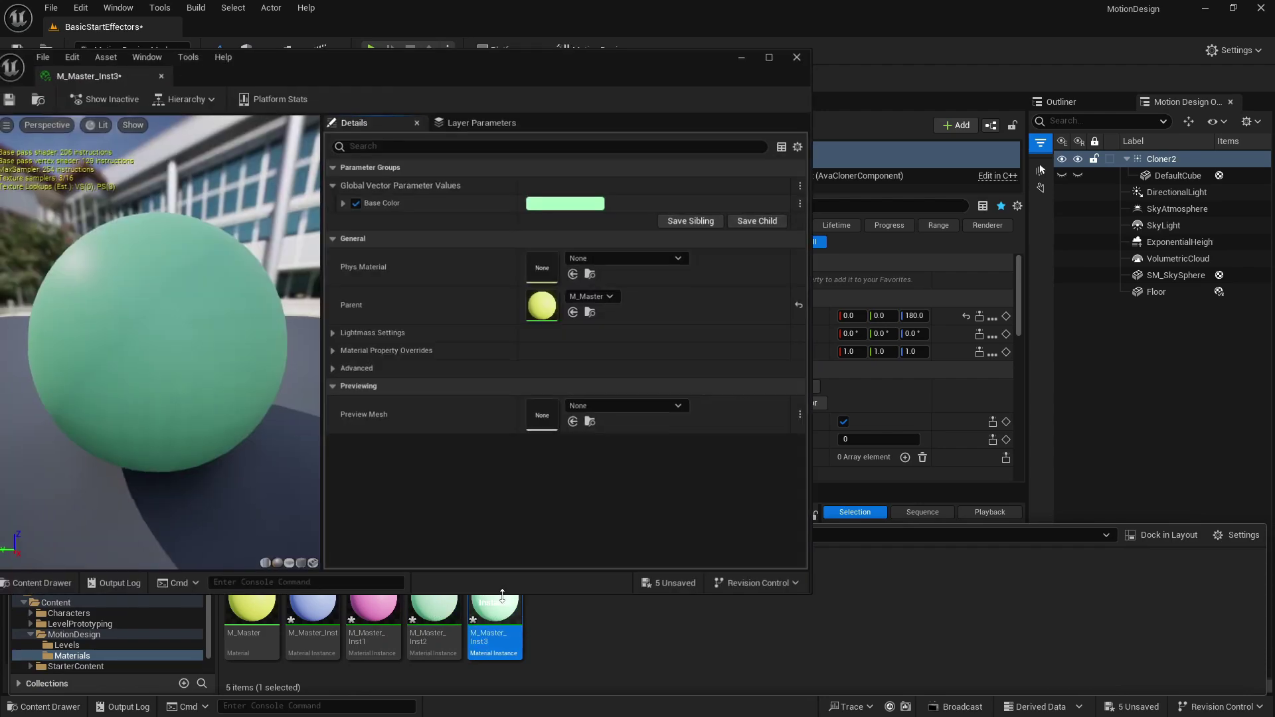
click(564, 202)
click(671, 358)
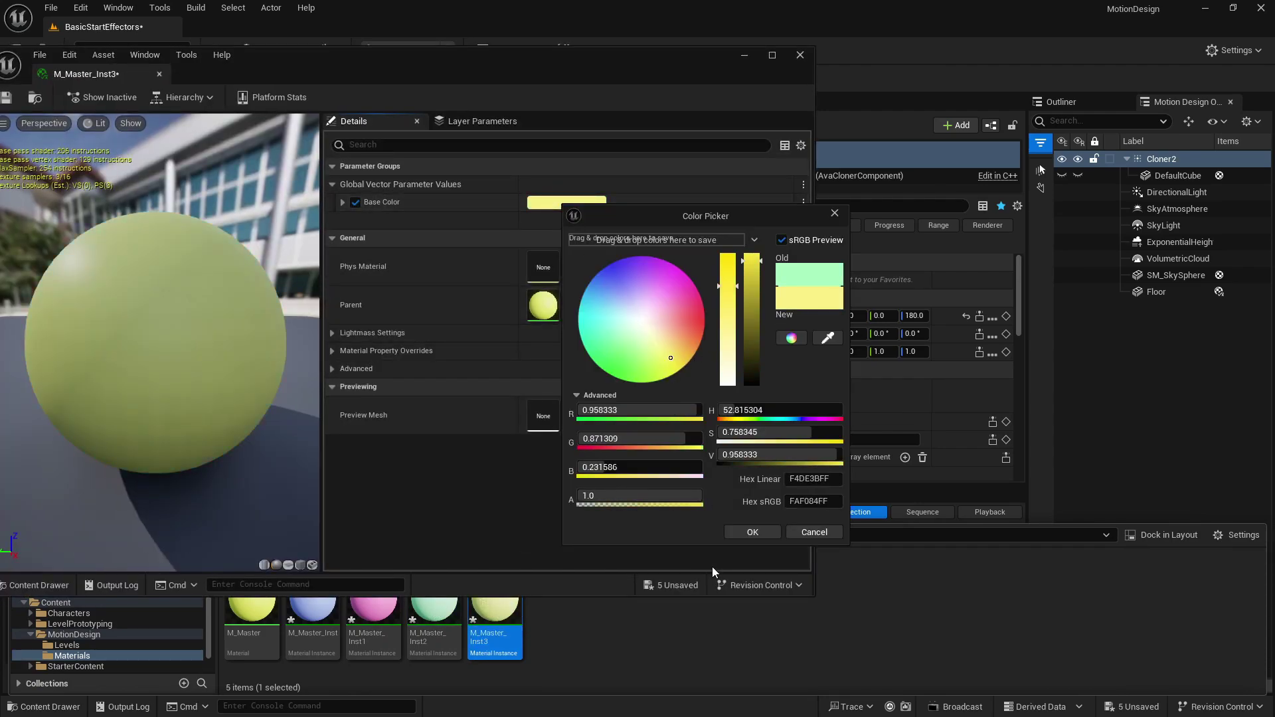
click(756, 531)
click(800, 55)
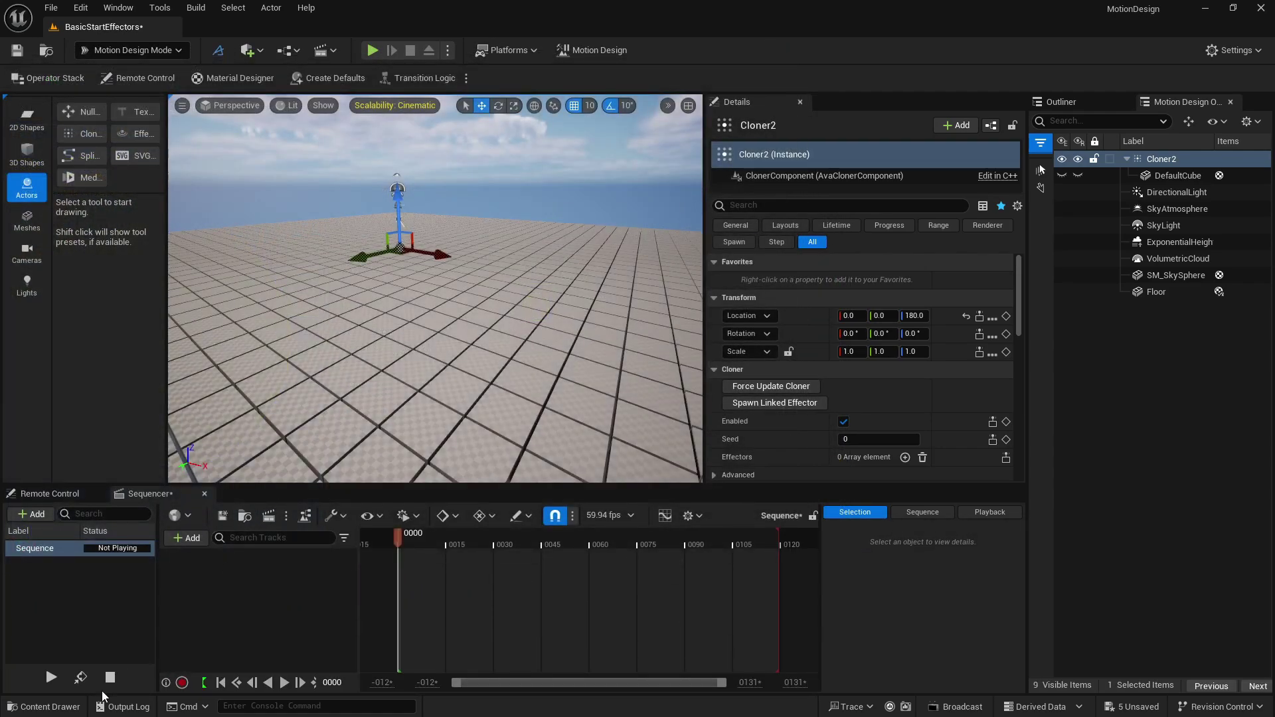
Step: Assign the violet-blue M_Master_Inst to the material Element 0 of DefaultCube under Cloner2
click(45, 706)
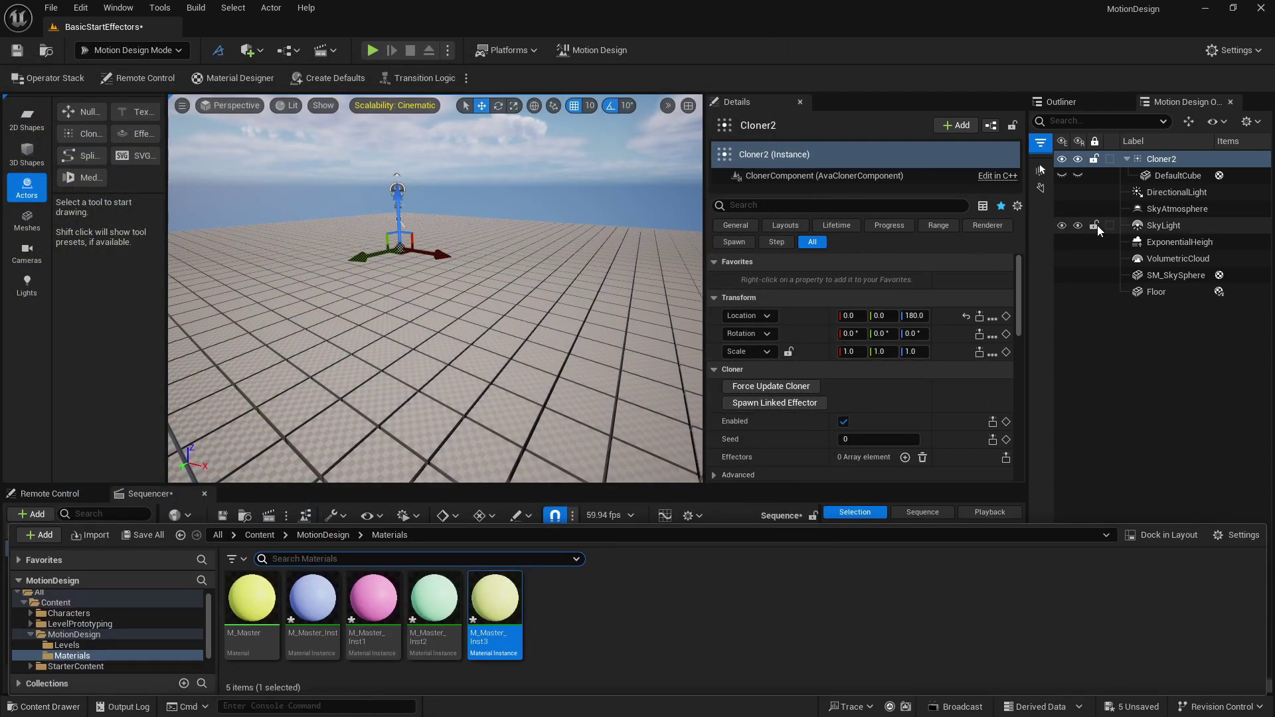
click(1172, 177)
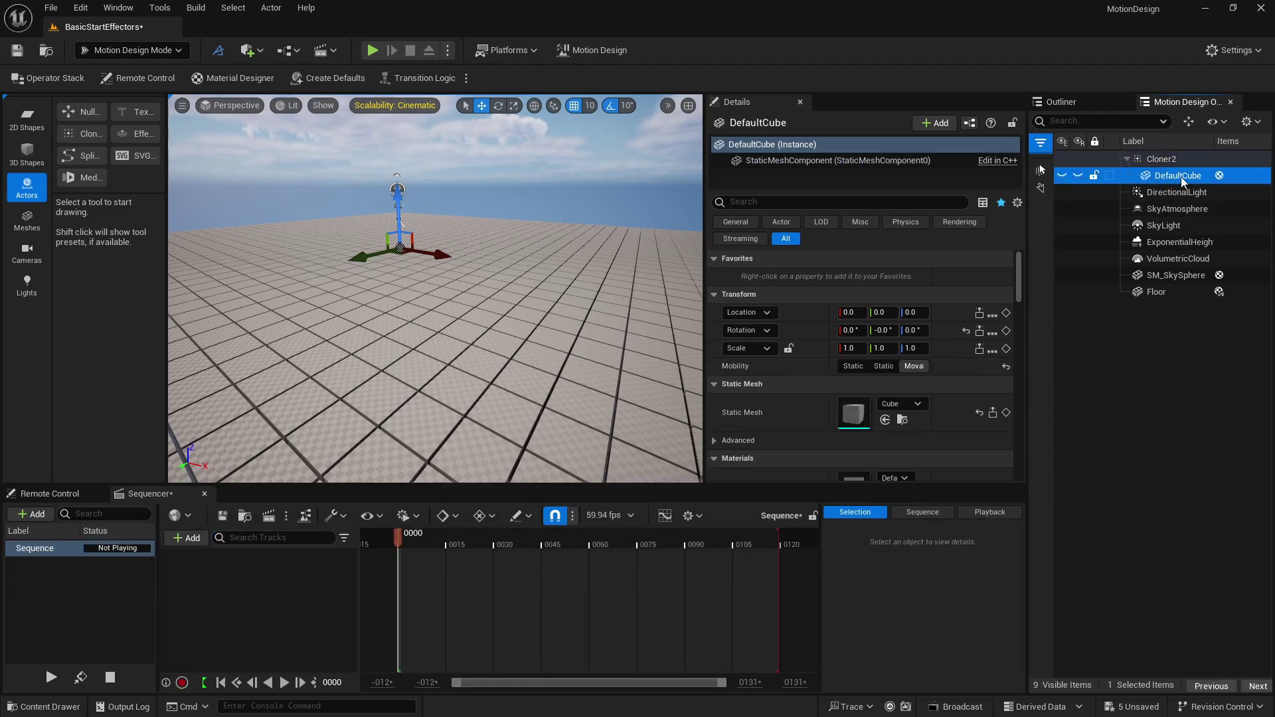
scroll(803, 424, down, 5)
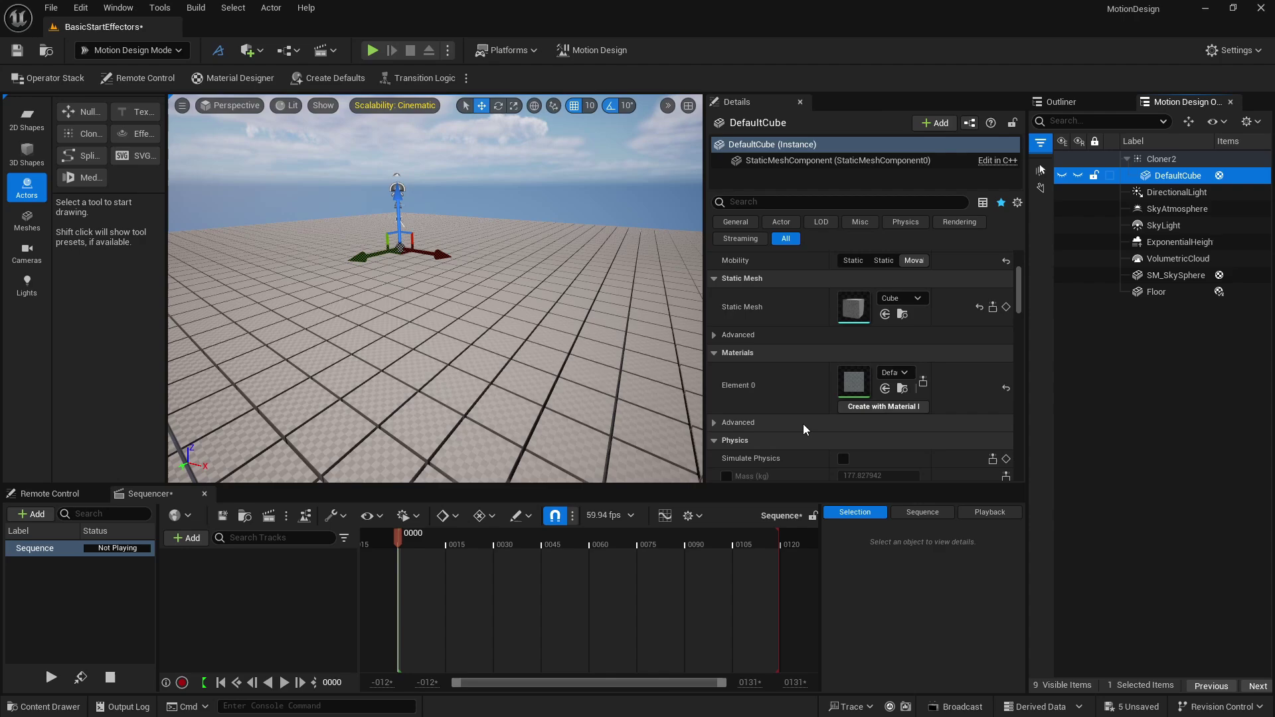
click(42, 707)
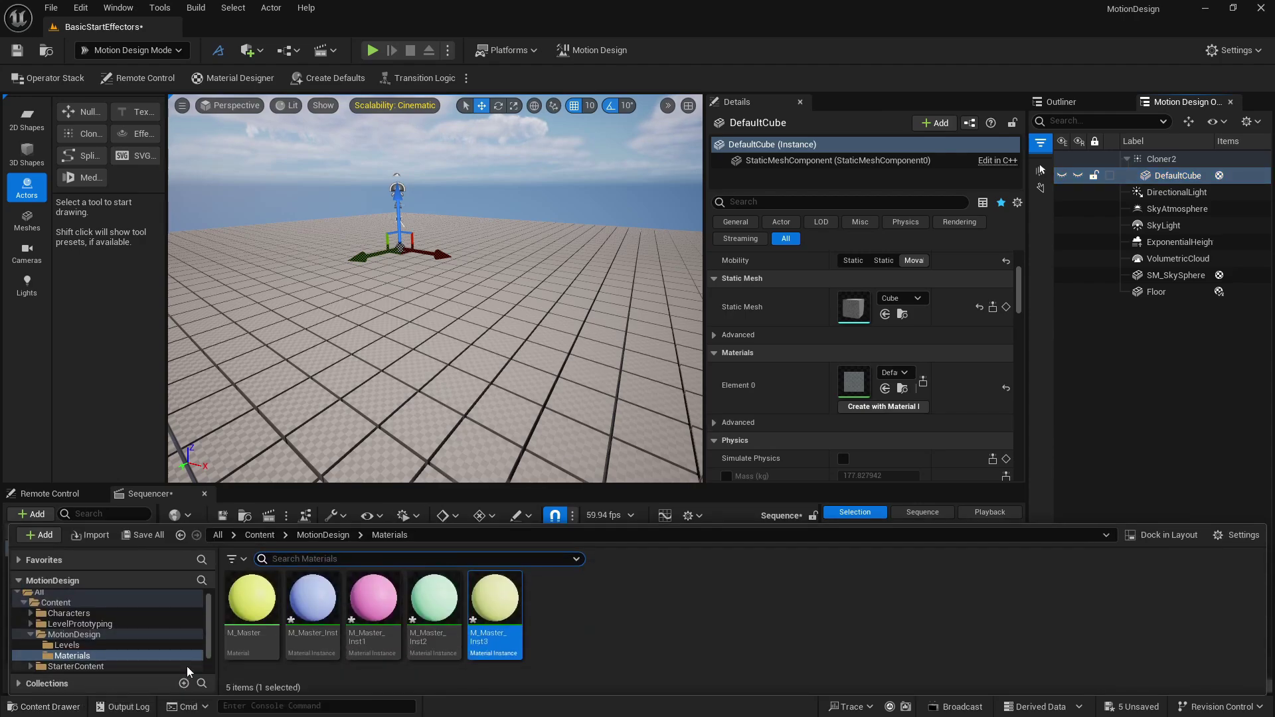
drag(312, 601, 855, 384)
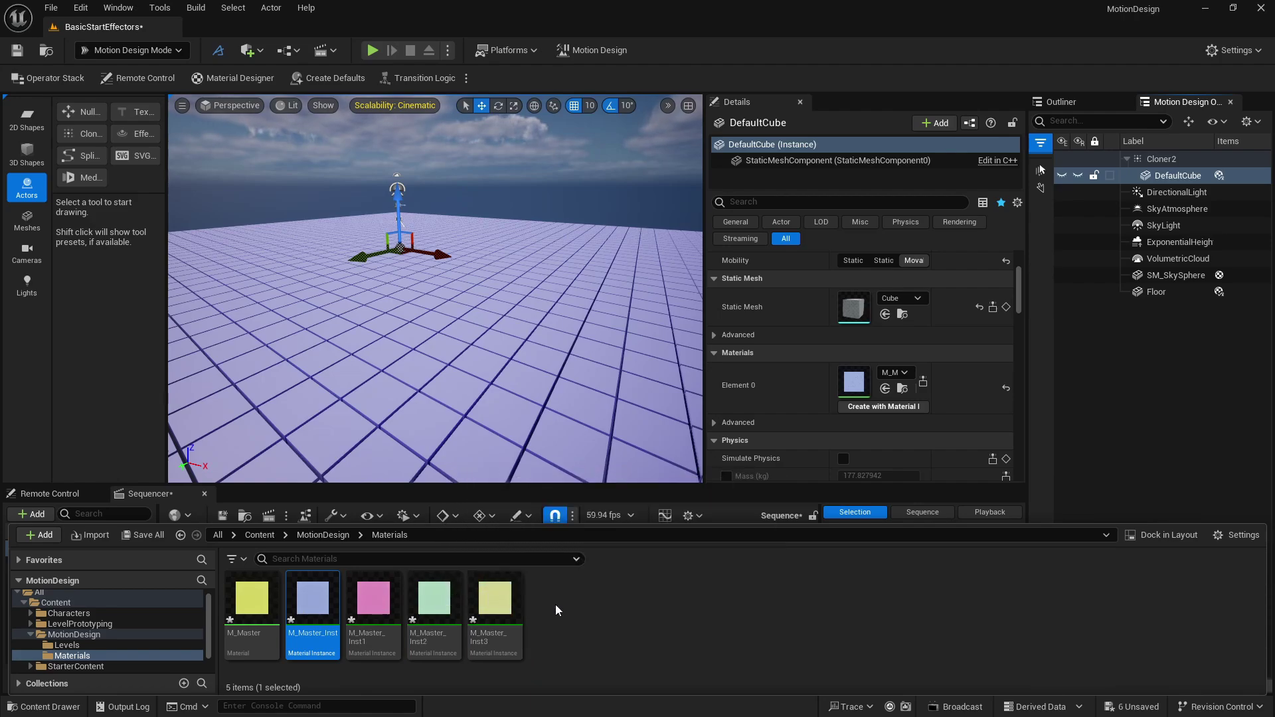
Step: Duplicate DefaultCube three times under Cloner2
click(1160, 192)
click(1158, 178)
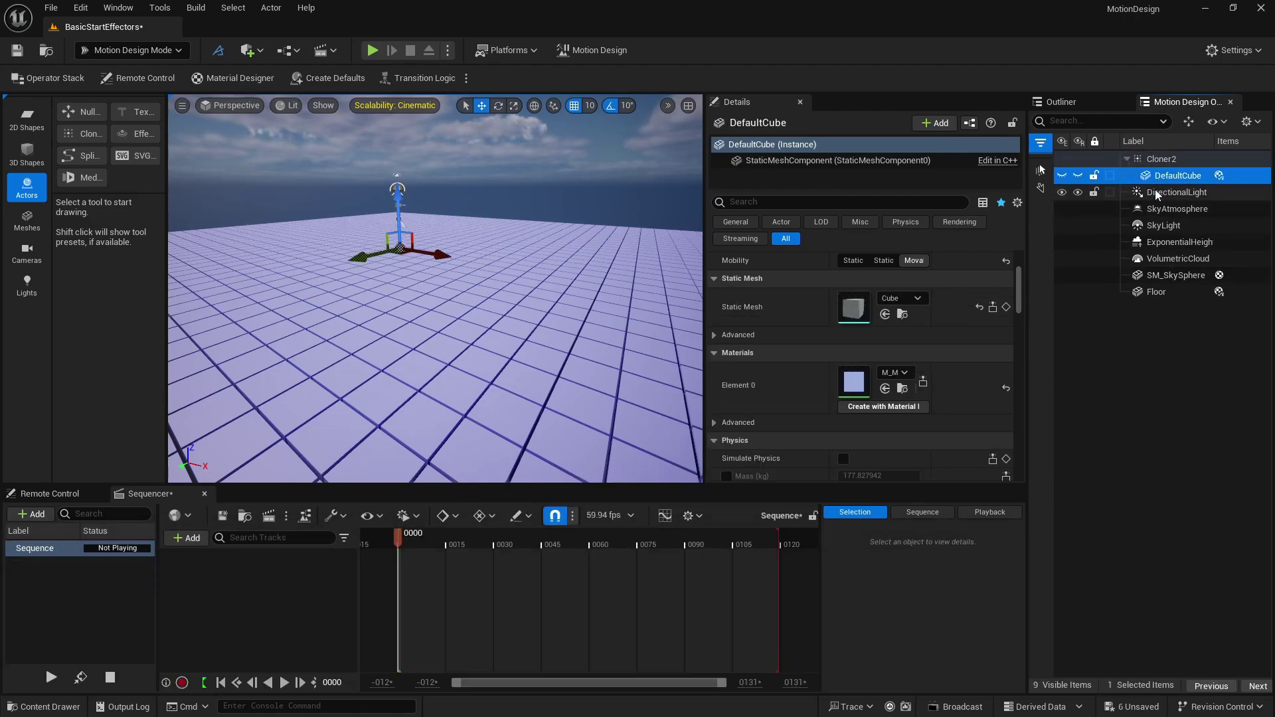
key(ctrl+d)
key(ctrl+d)
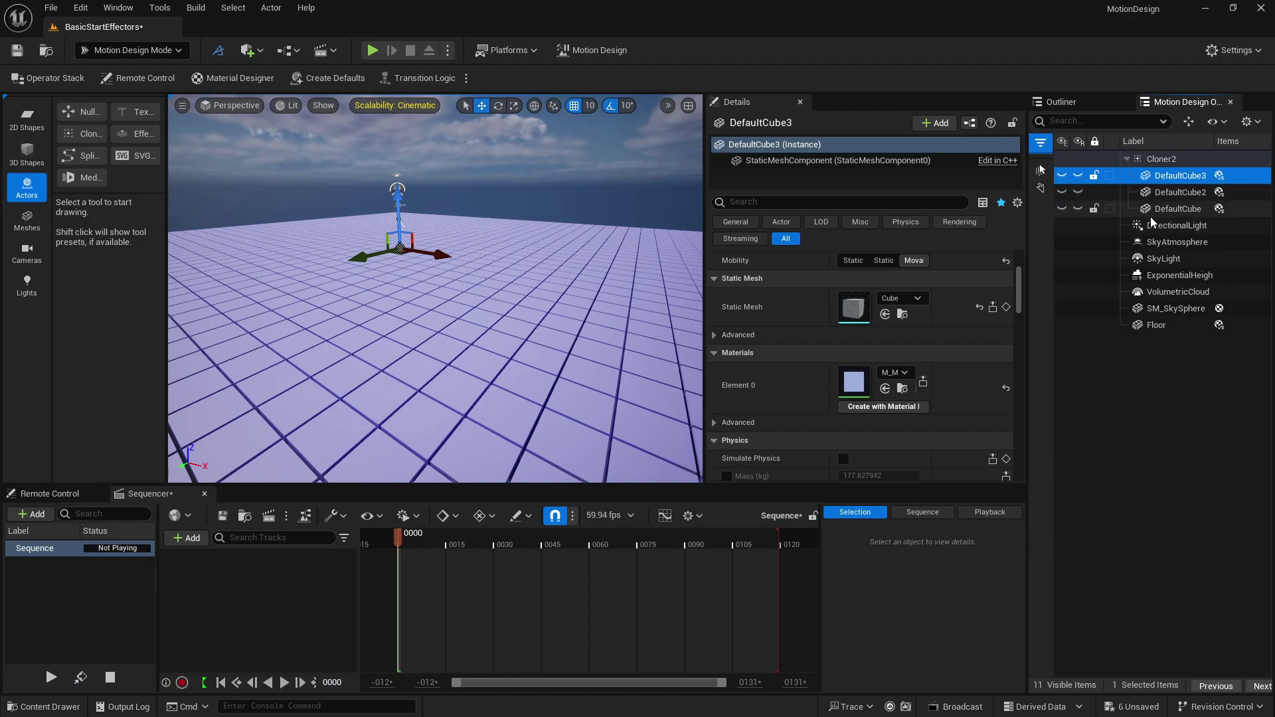
key(ctrl+d)
Step: Assign the pink M_Master_Inst1 to the material Element 0 of DefaultCube2
click(1167, 210)
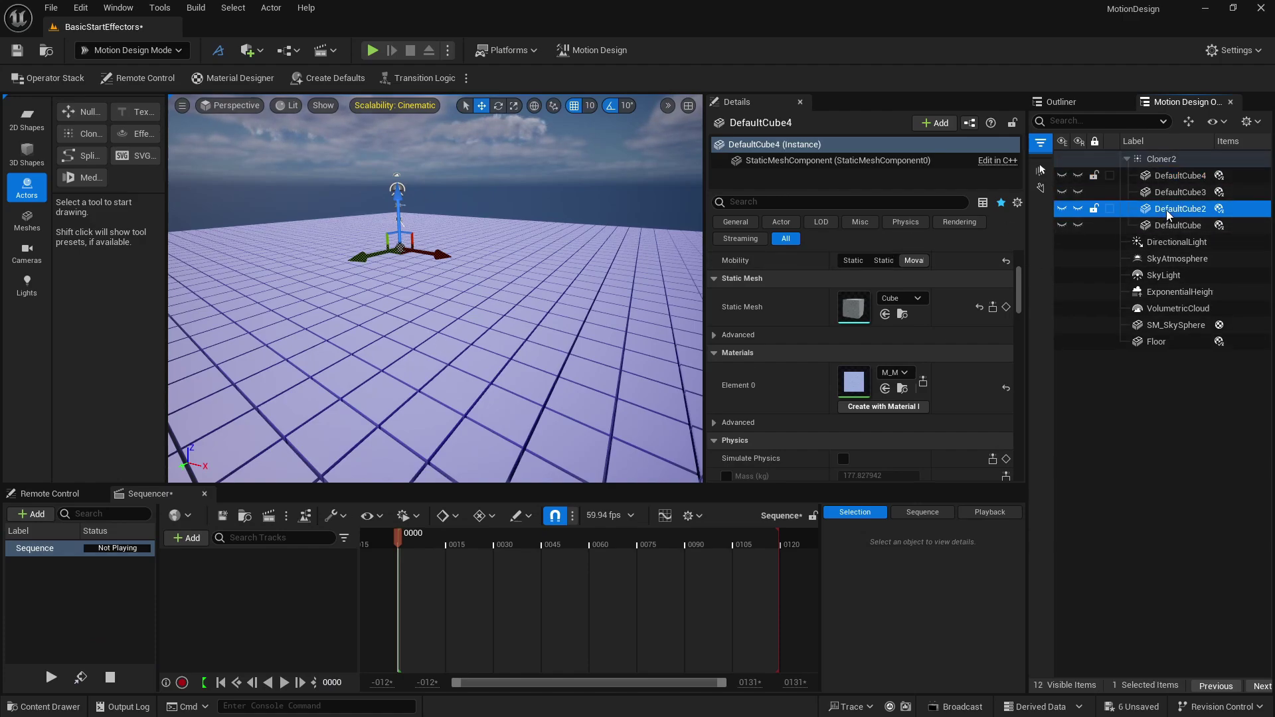
click(40, 706)
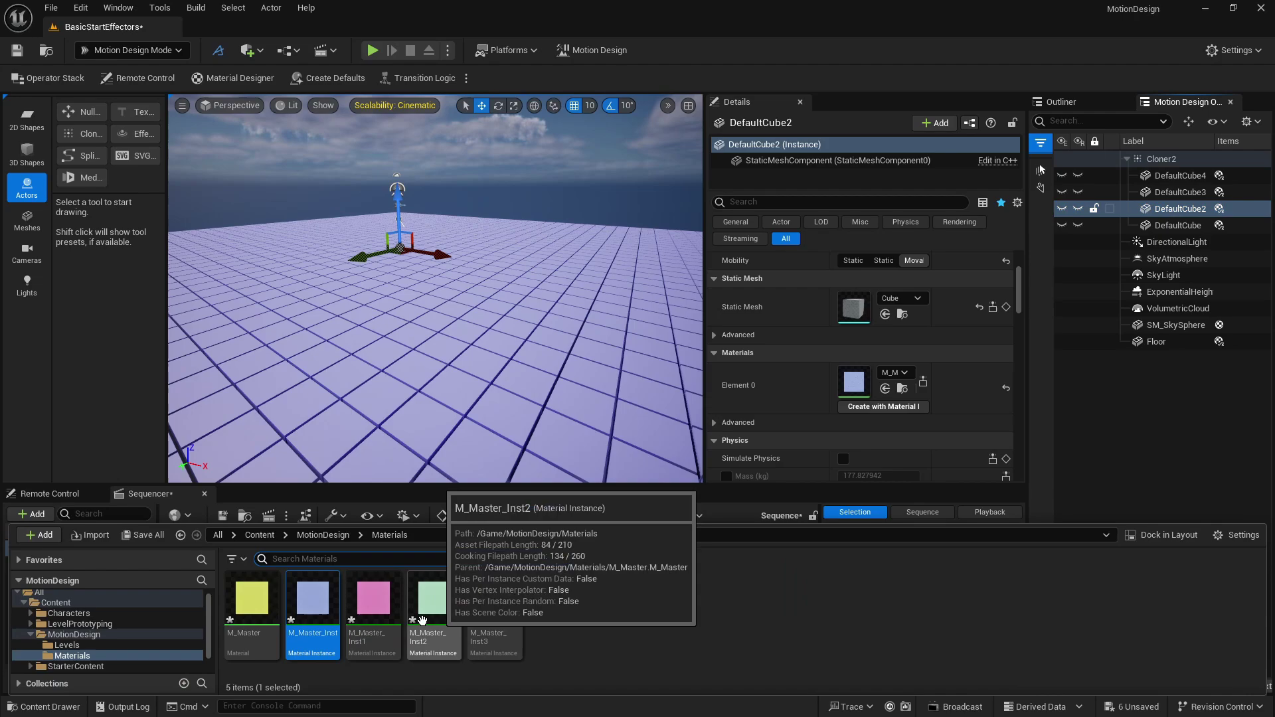
drag(373, 600, 844, 392)
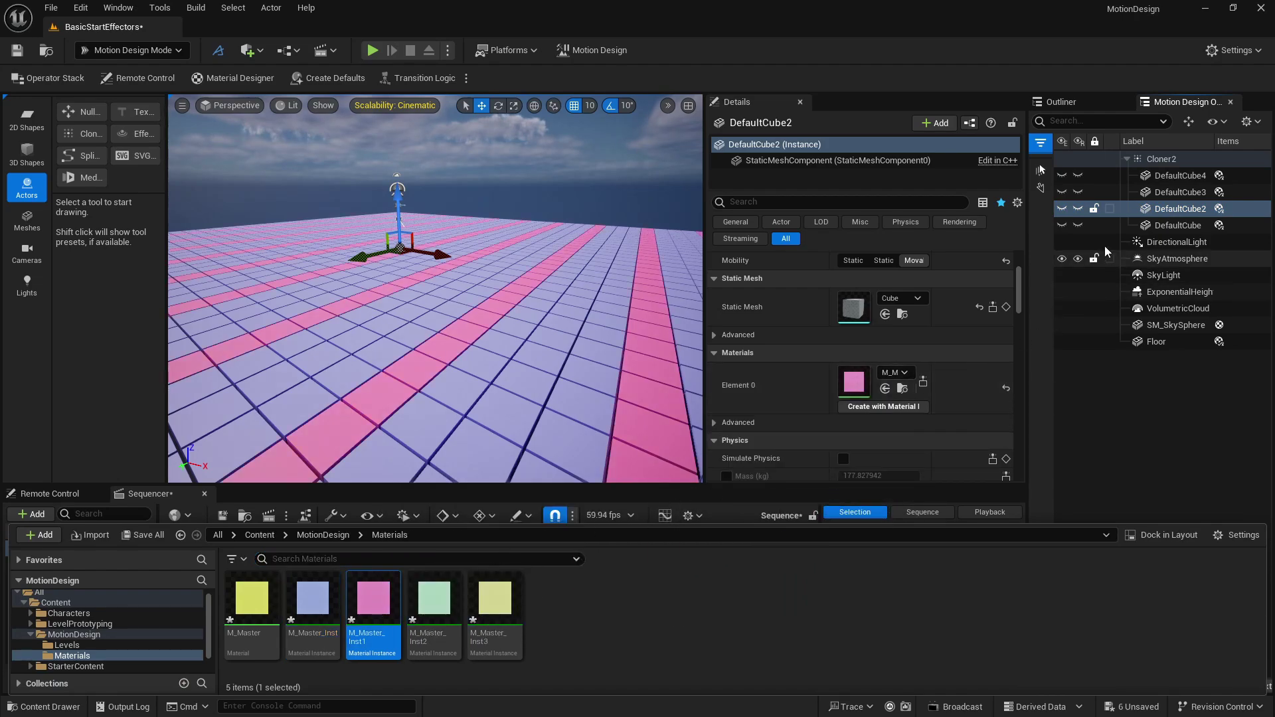
Step: Assign the light green M_Master_Inst2 to the material Element 0 of DefaultCube3
click(641, 400)
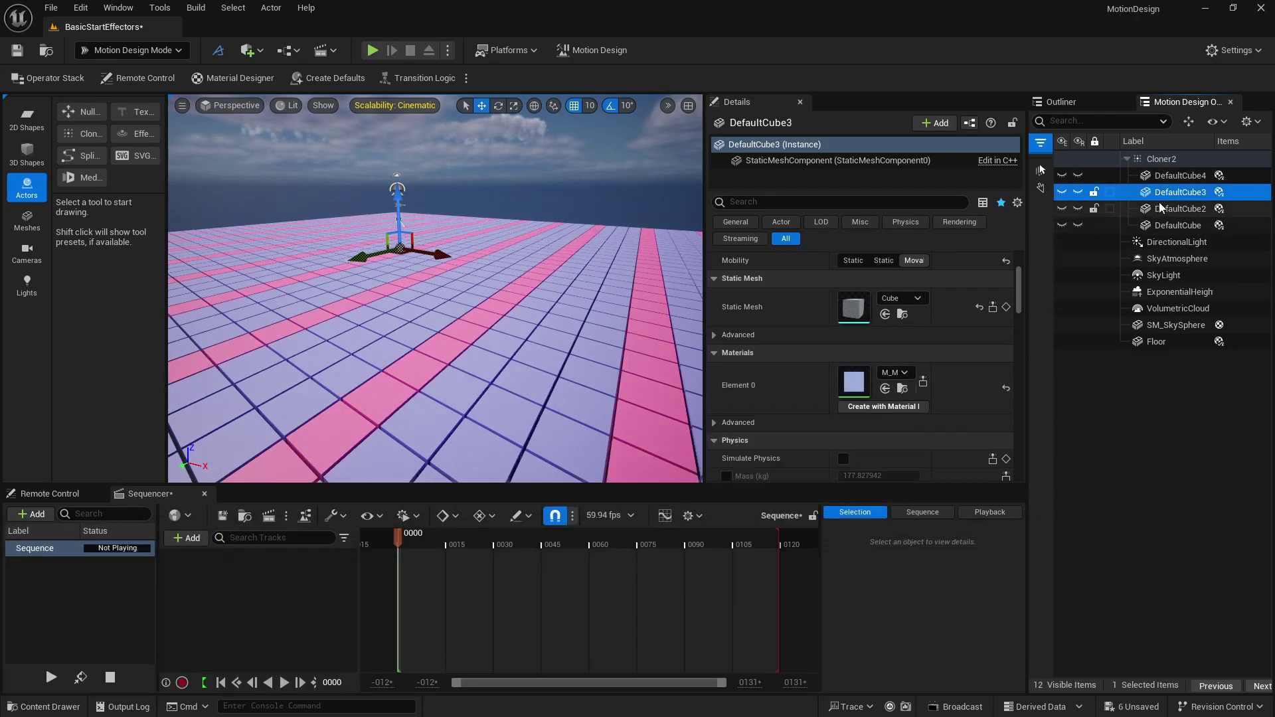
click(40, 705)
drag(434, 601, 856, 382)
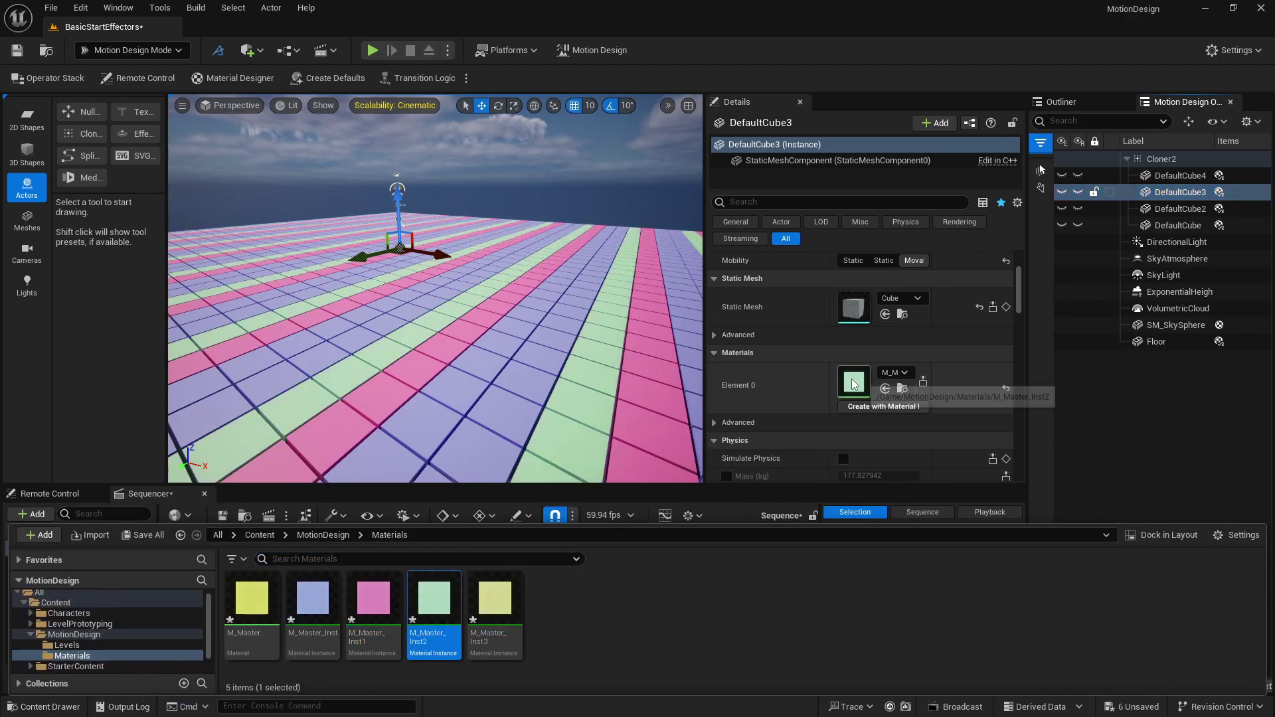
Step: Assign the yellow M_Master_Inst3 to the material Element 0 of DefaultCube4
click(1172, 178)
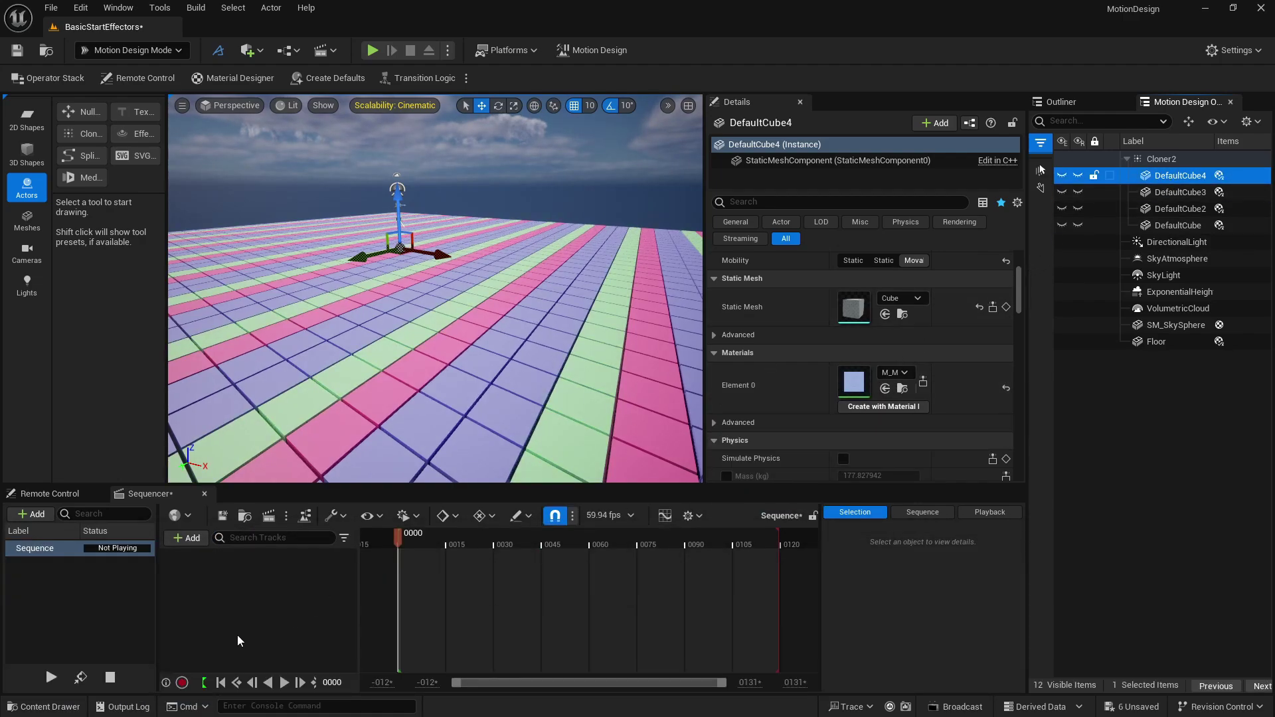
click(54, 706)
click(494, 601)
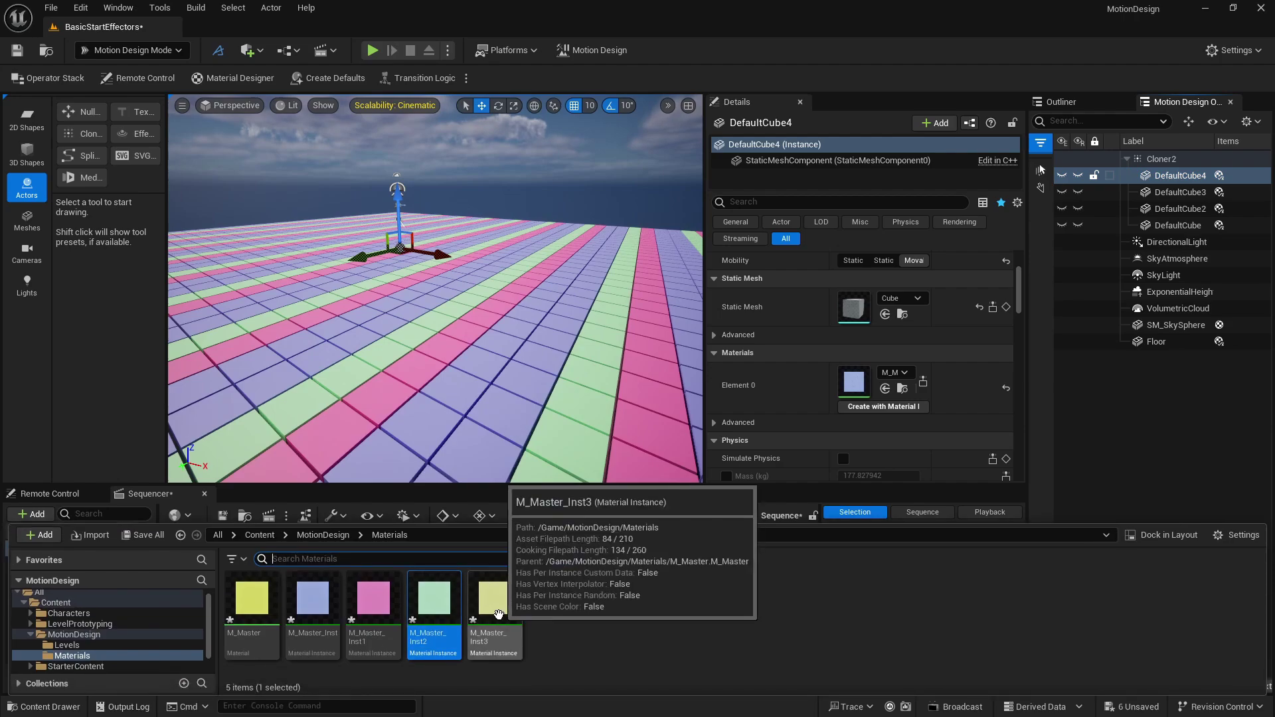
drag(495, 601, 848, 376)
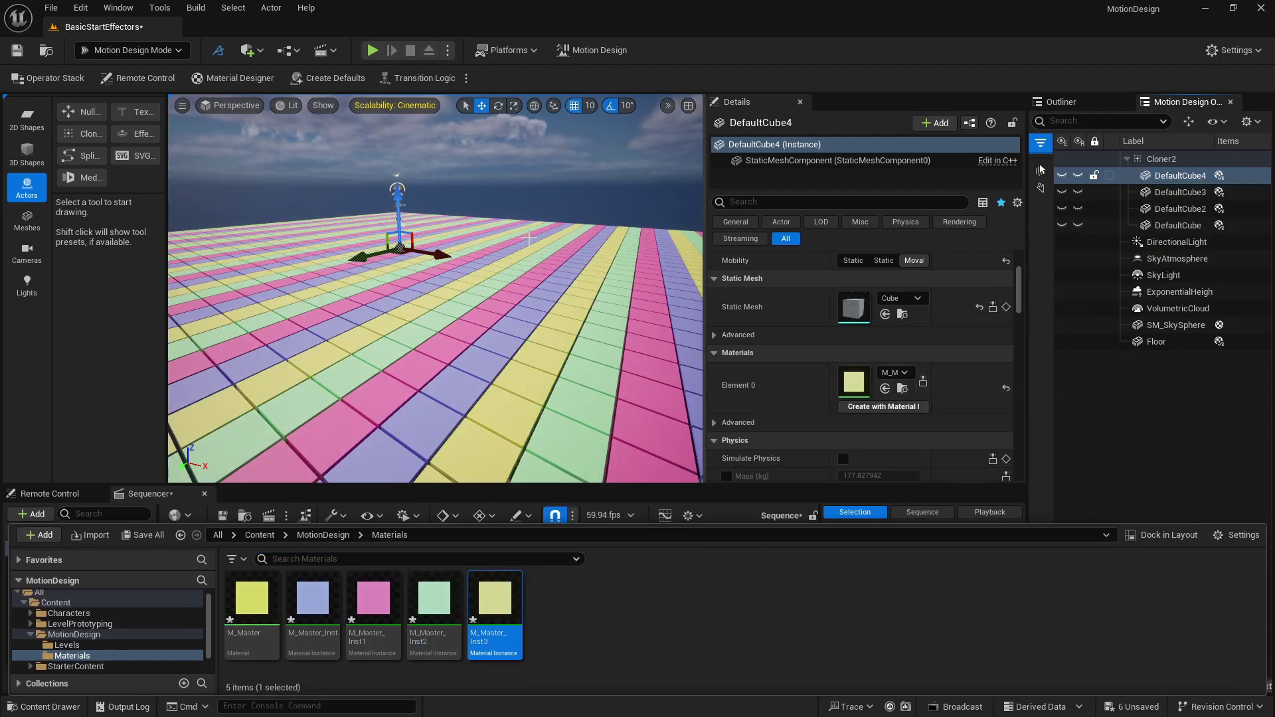
Step: Dock the Details panel beneath the Motion Design Outliner and resize the panels for a taller viewport and a wider outliner column
click(548, 179)
mouse_move(533, 204)
right_down()
mouse_move(533, 289)
mouse_move(571, 266)
mouse_move(542, 282)
mouse_move(512, 189)
mouse_move(557, 197)
right_up()
key(e)
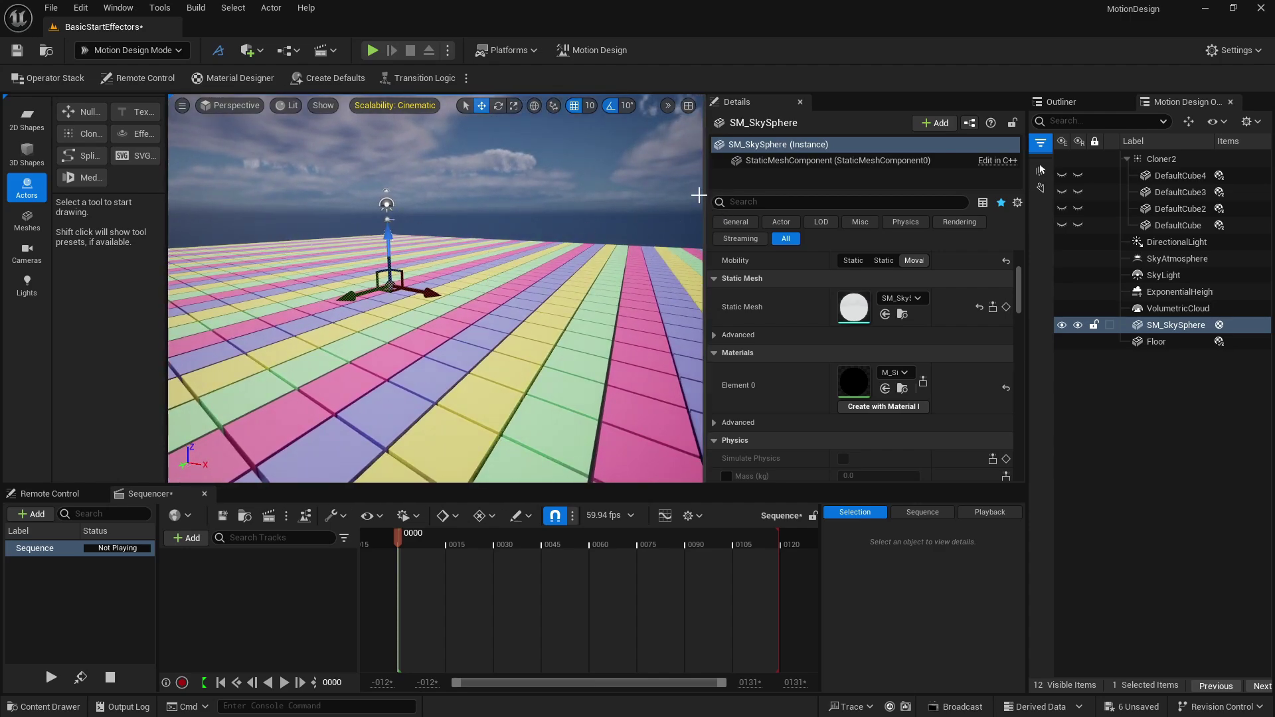
drag(745, 101, 1106, 393)
drag(1134, 409, 1118, 674)
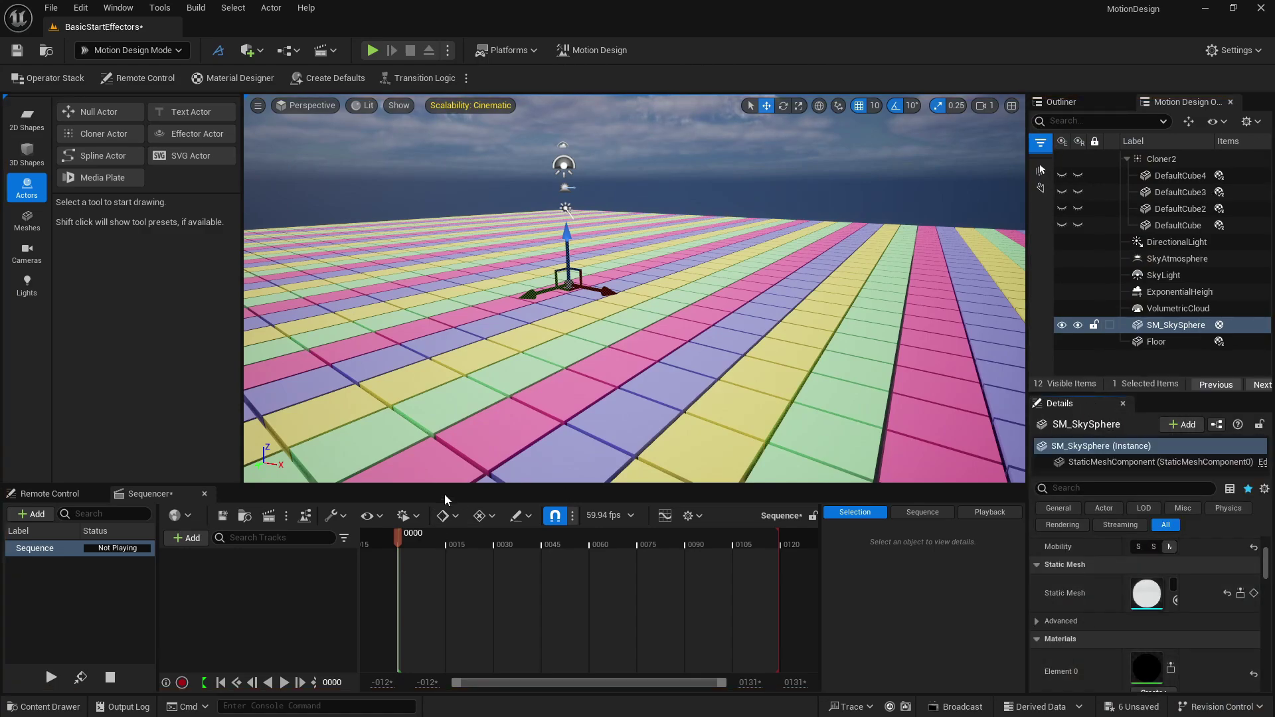
drag(448, 487, 451, 556)
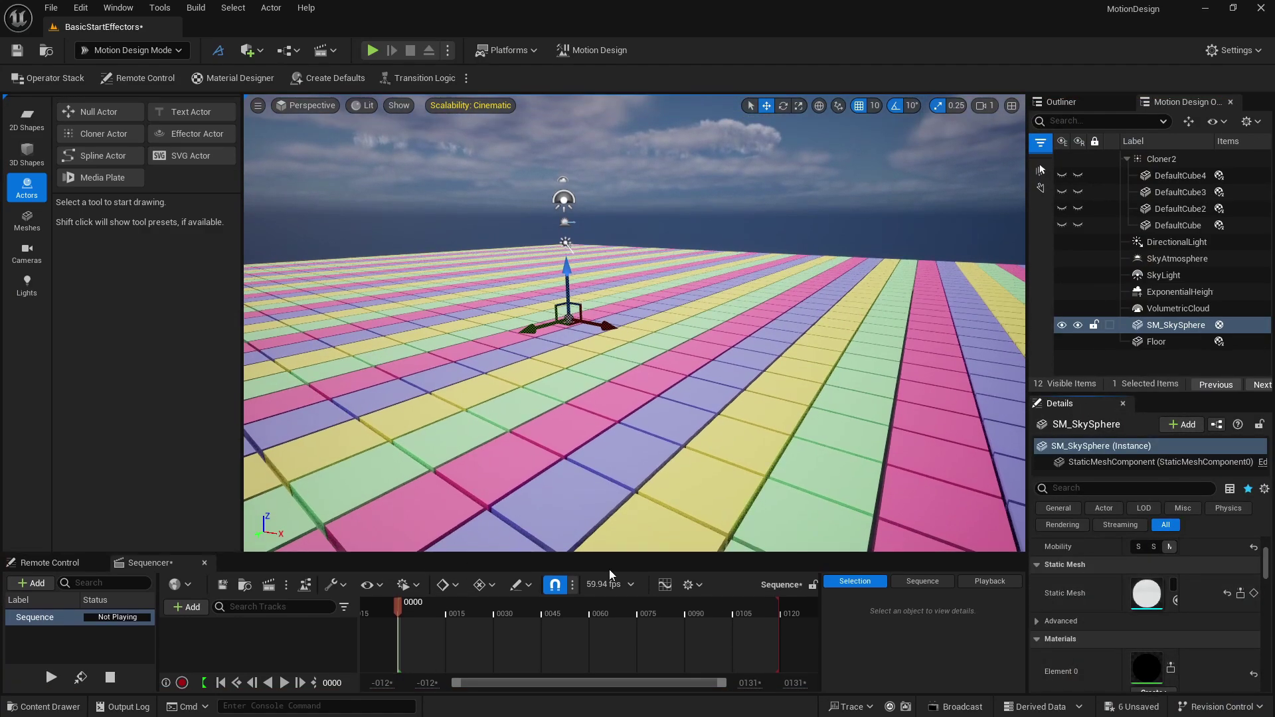
drag(1035, 352, 938, 387)
scroll(1024, 614, down, 3)
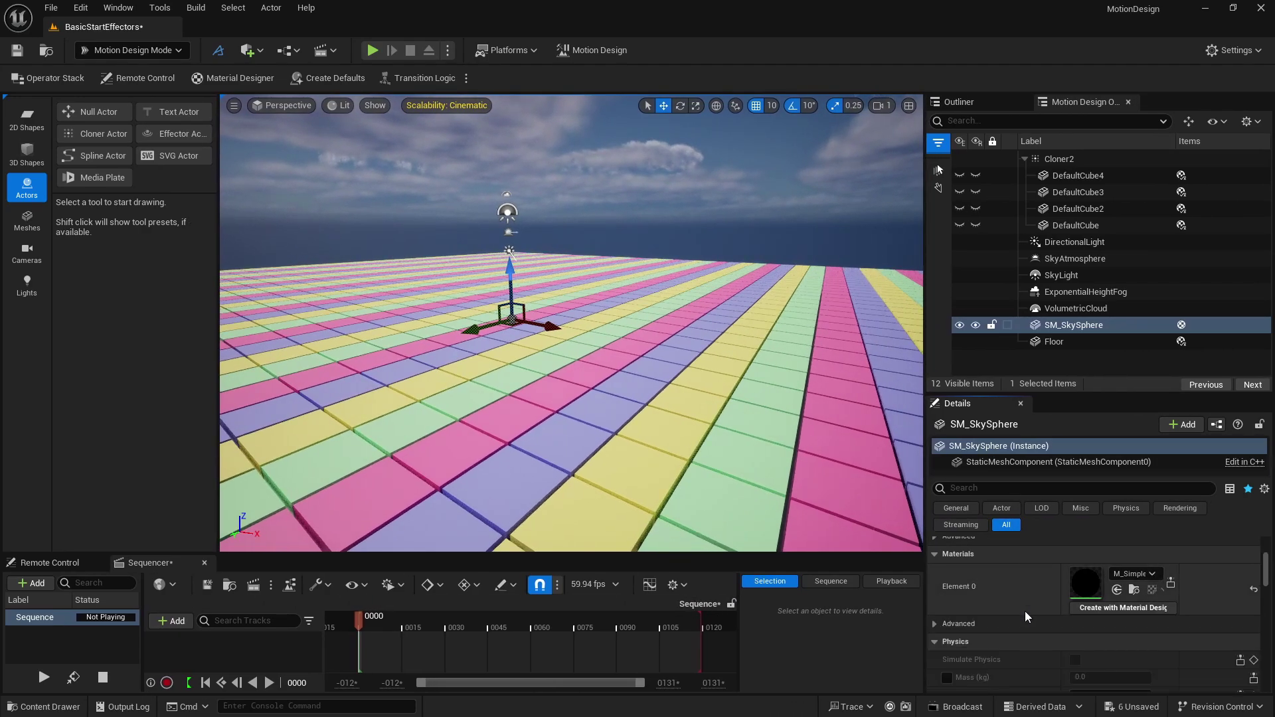
Step: Select Cloner2, collapse its child cubes in the outliner, and save the level and all unsaved assets
click(1056, 161)
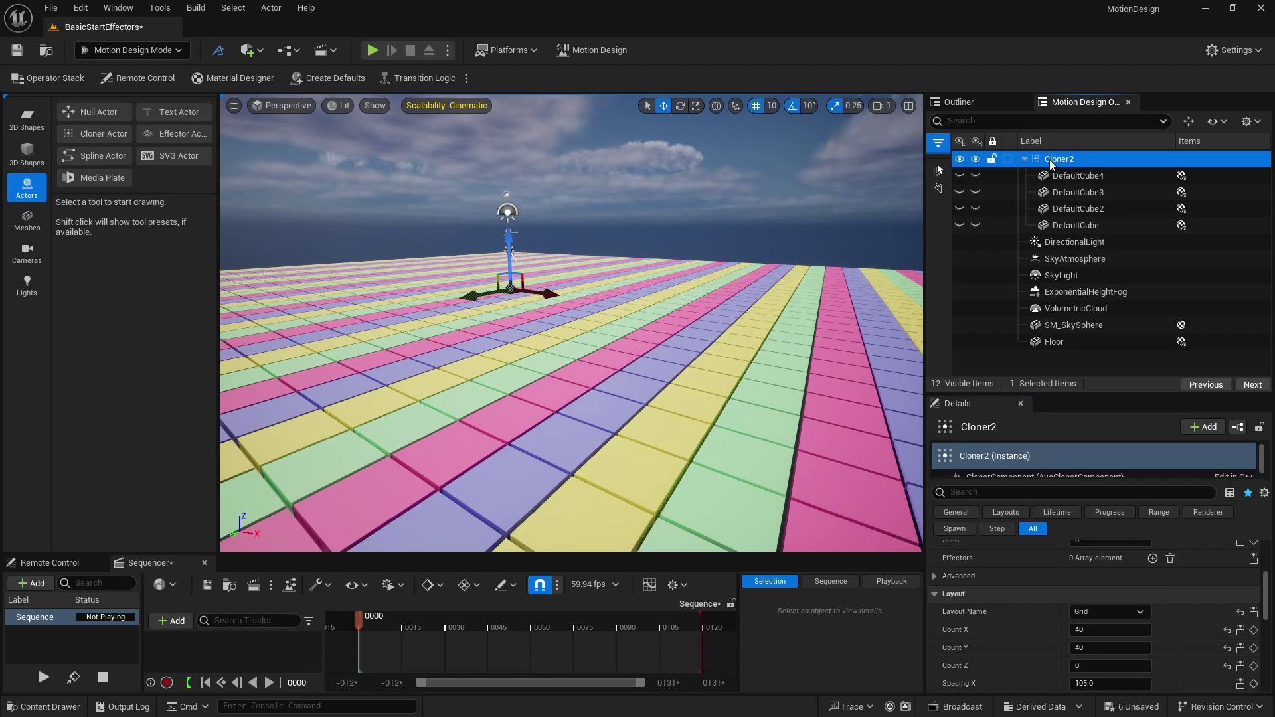
click(1024, 159)
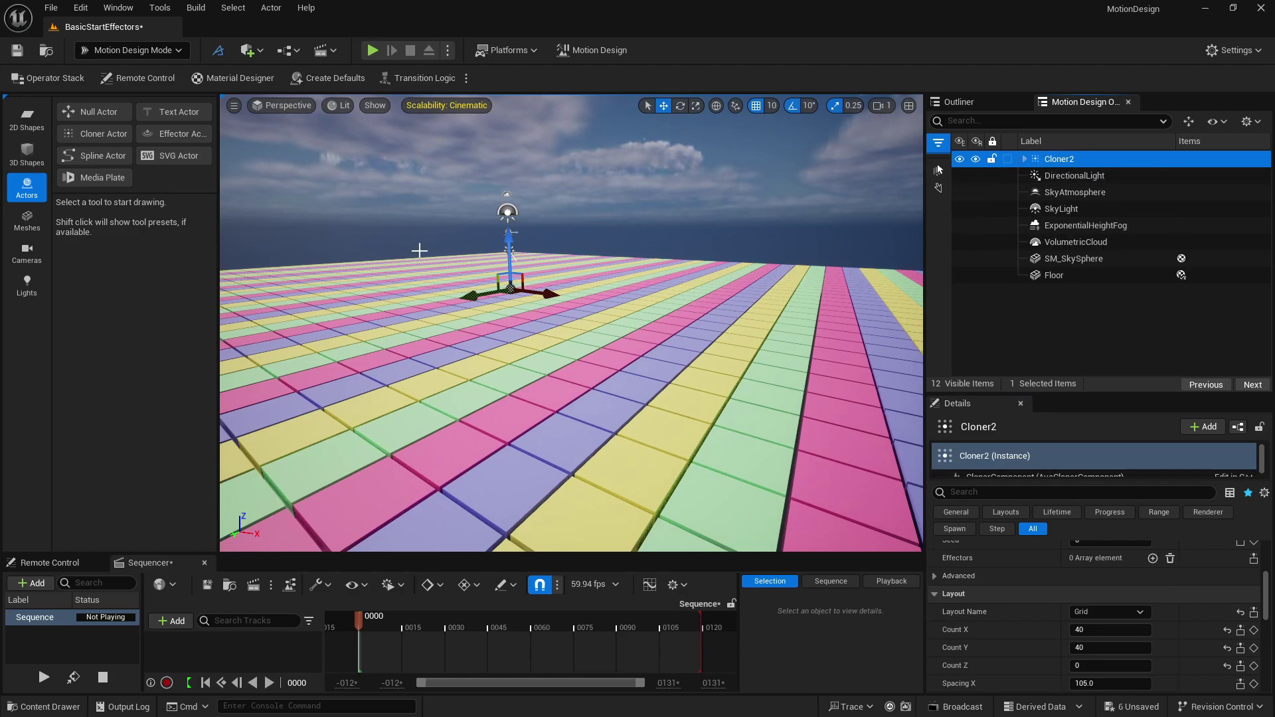
key(ctrl+s)
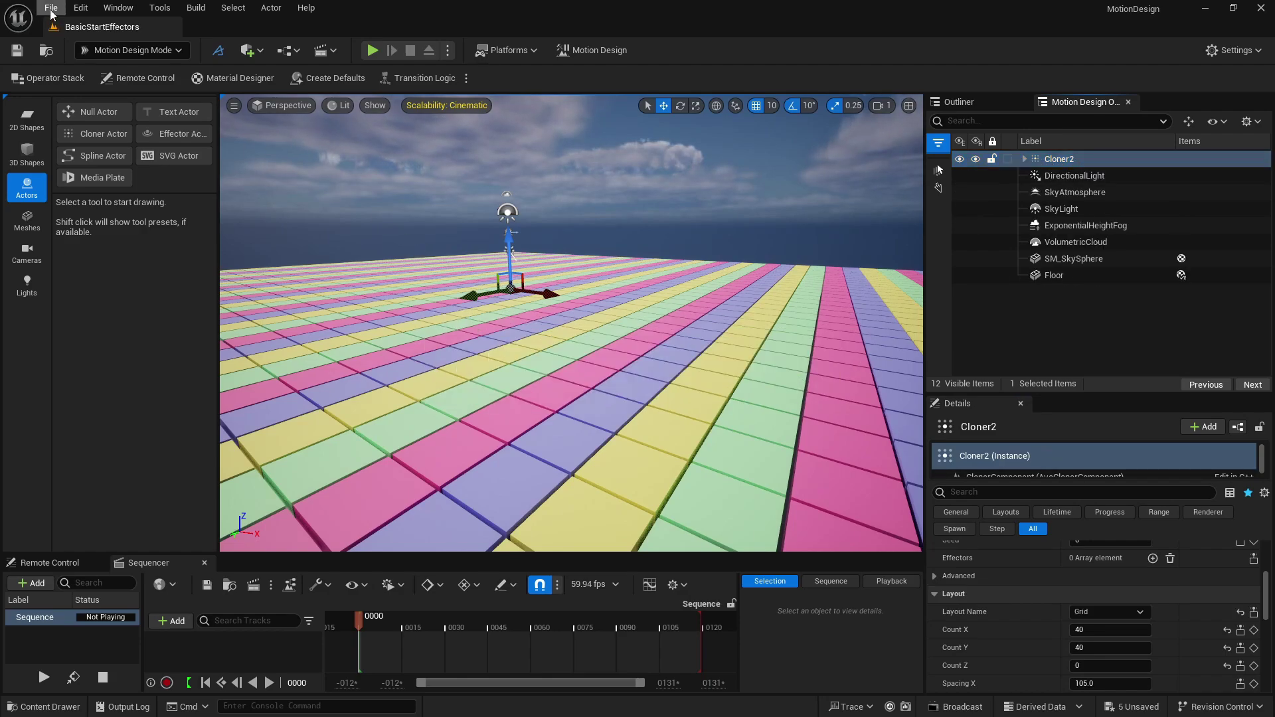
click(50, 8)
click(80, 204)
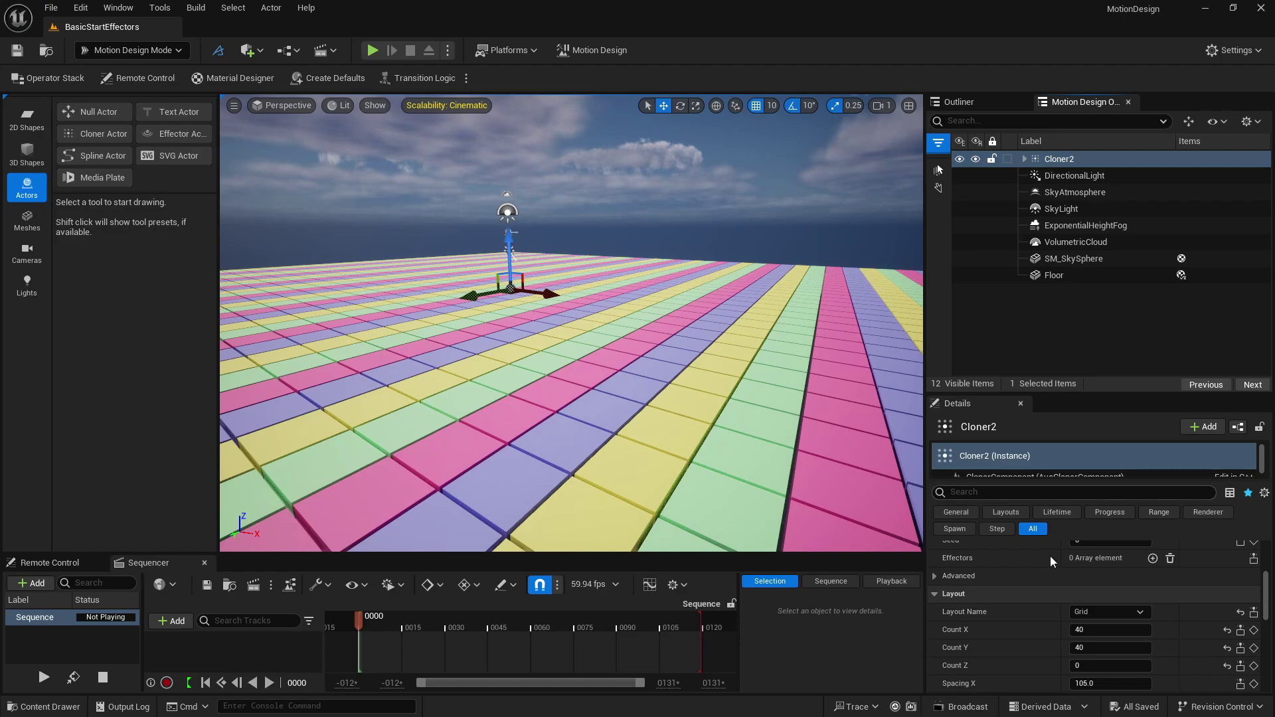
Step: Spawn an effector linked to Cloner2 and select the new effector in the outliner
scroll(1018, 639, up, 3)
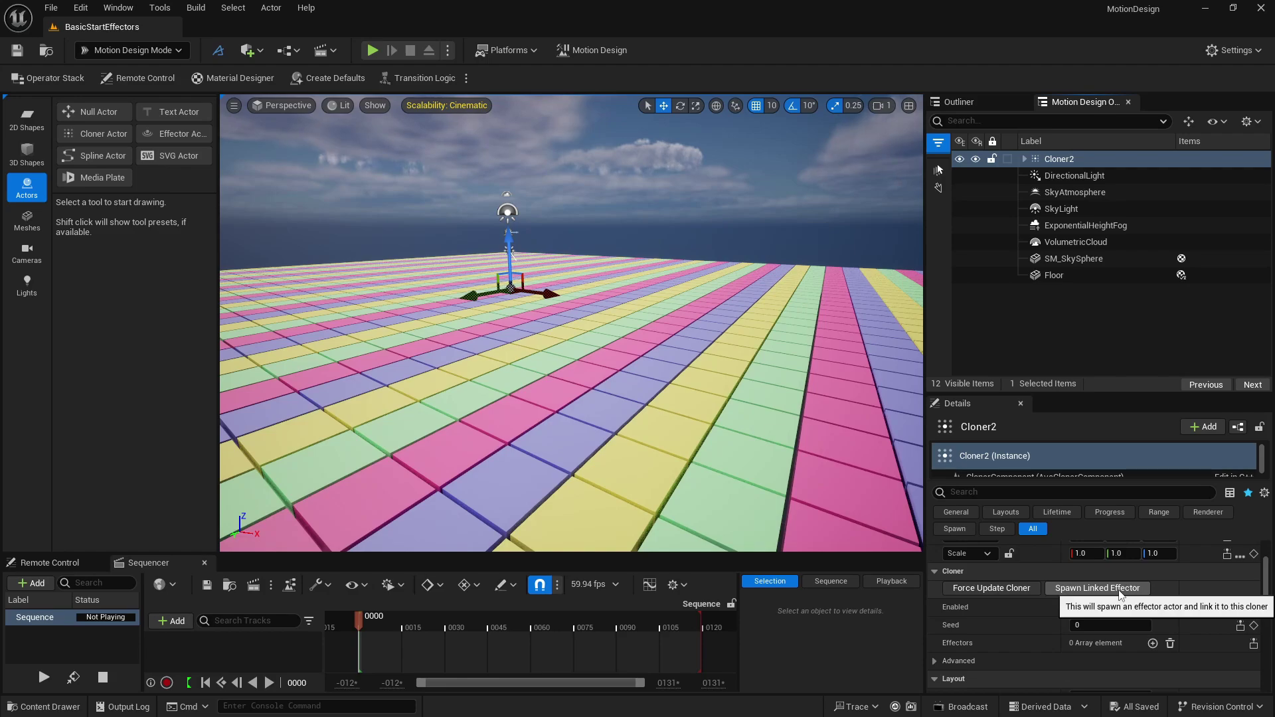
click(1120, 591)
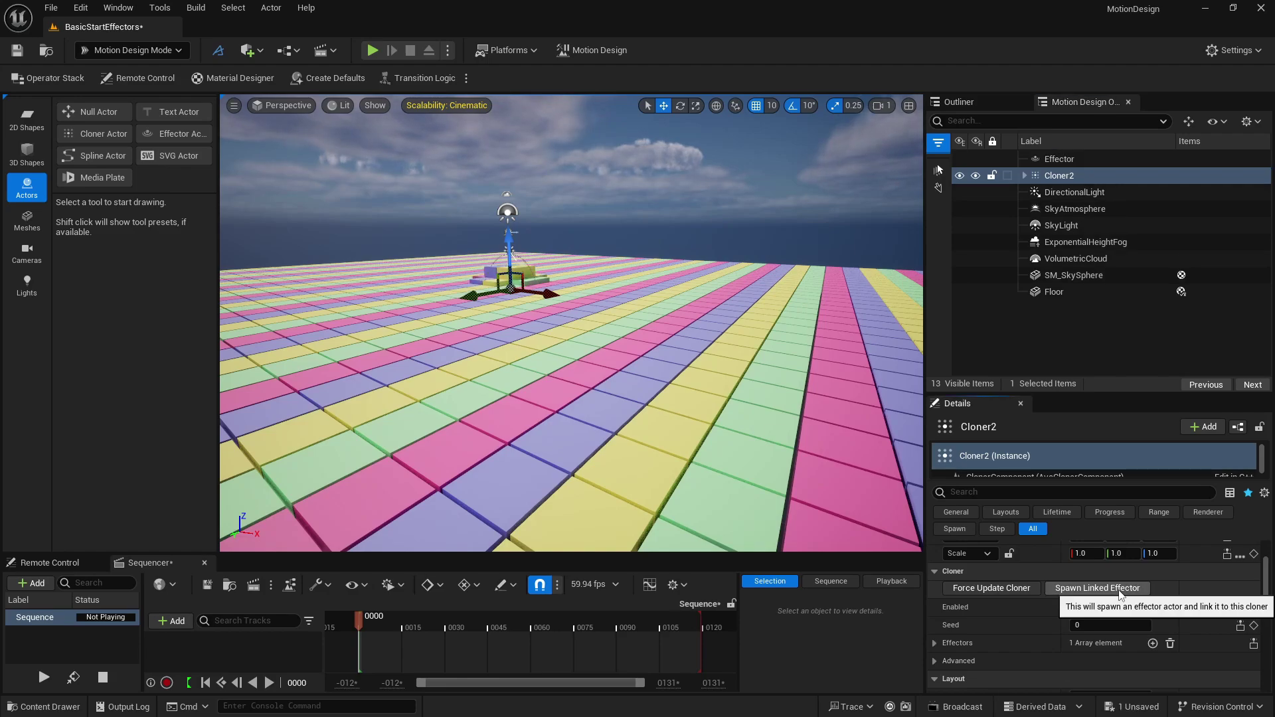
click(1062, 162)
mouse_move(797, 252)
right_down()
mouse_move(783, 233)
mouse_move(792, 272)
right_up()
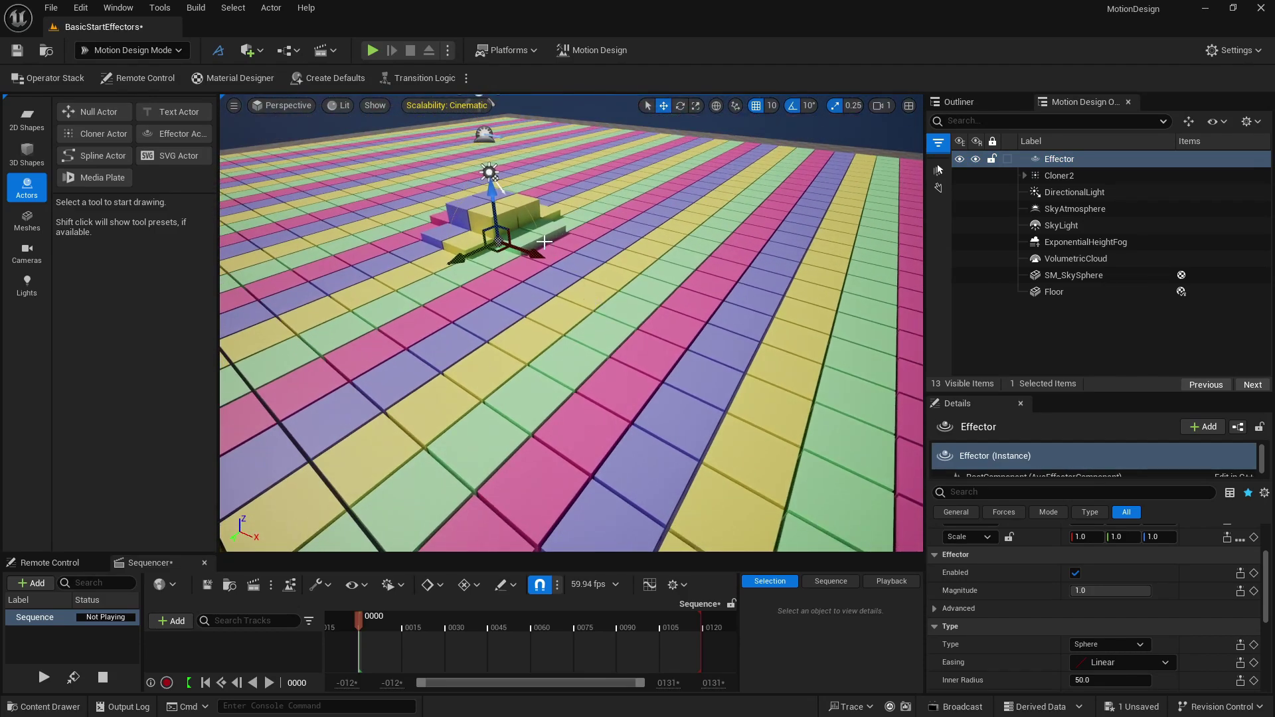
Step: Move the effector across the cube grid in the X-Y plane and rename it Effector01
drag(525, 250, 619, 309)
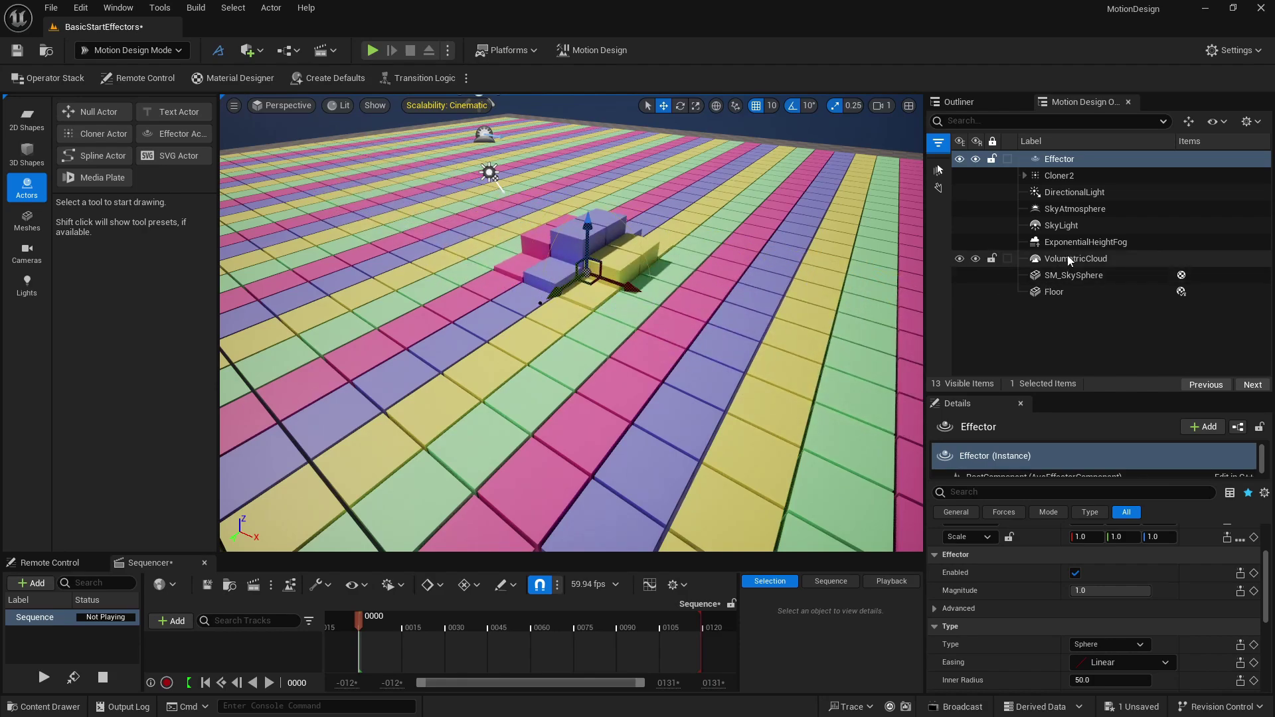
click(1061, 159)
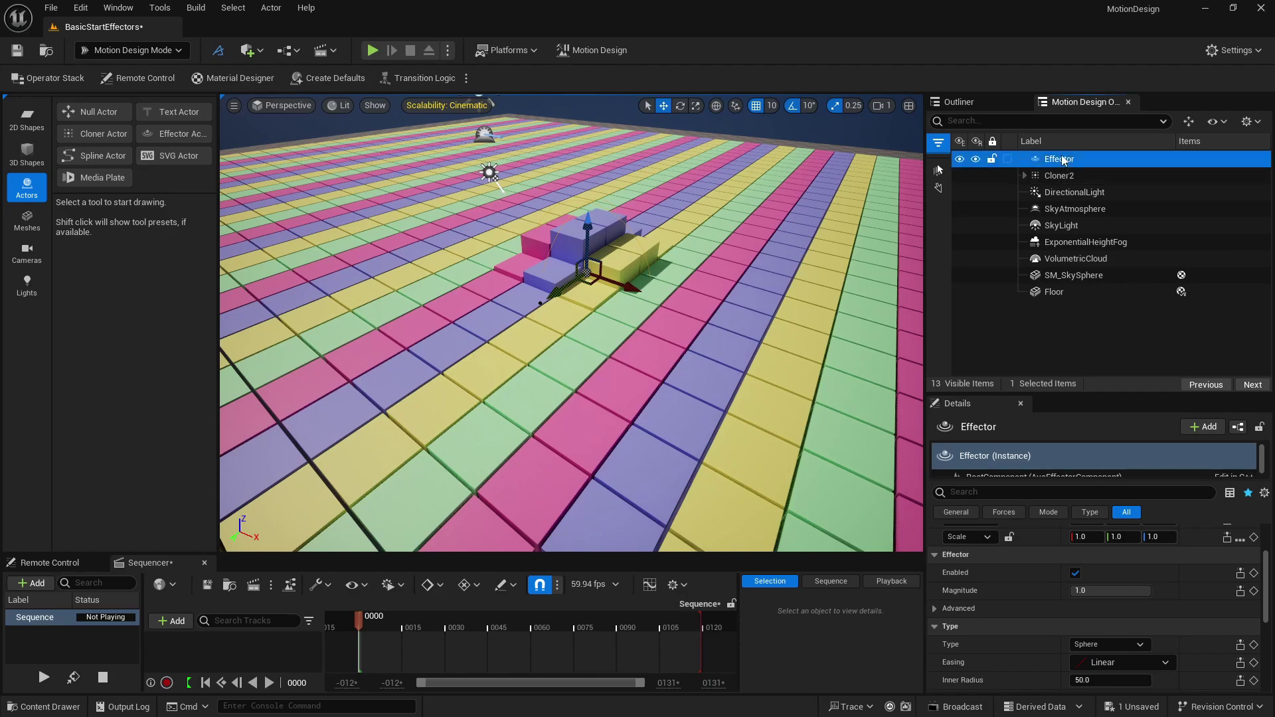
click(1061, 159)
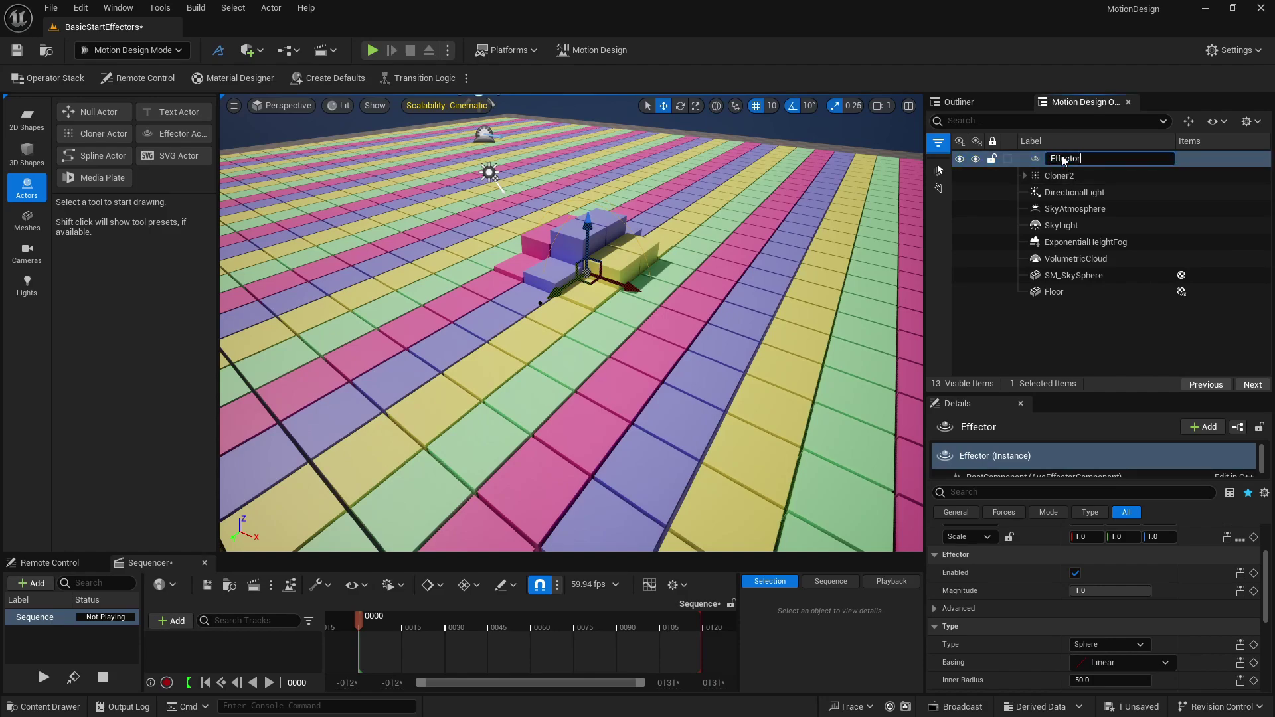
key(Return)
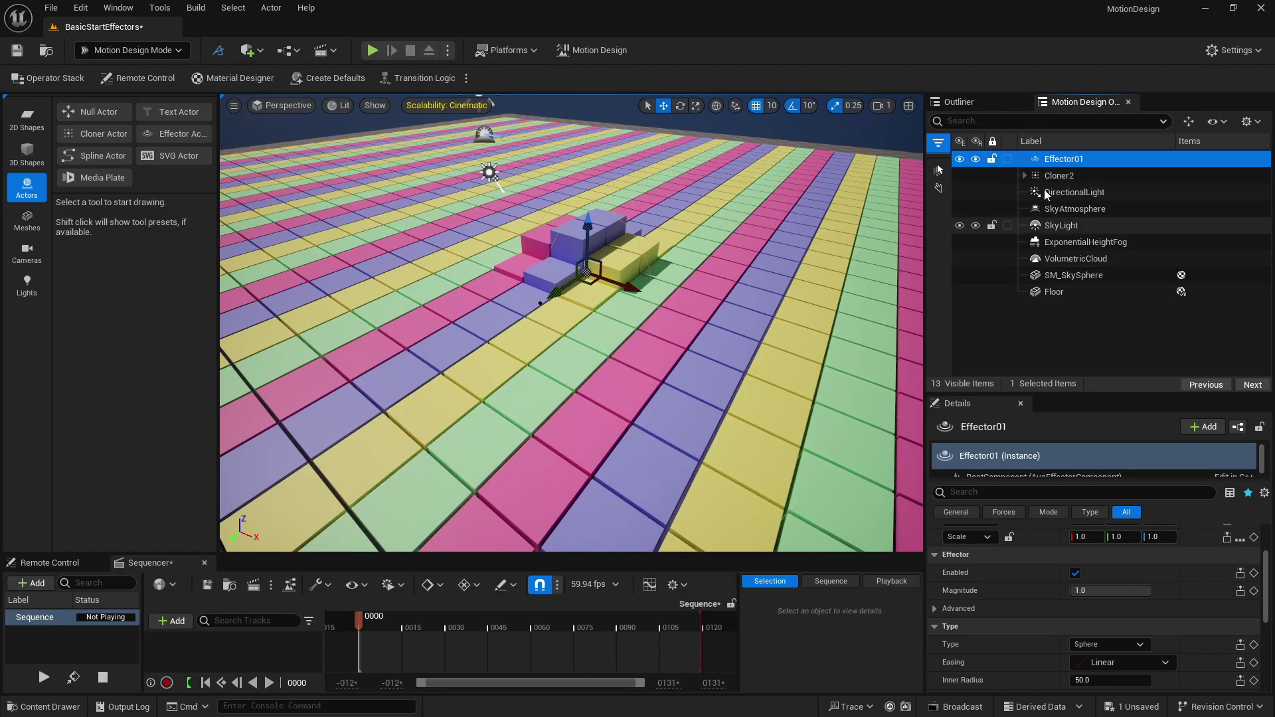
Step: Widen the Details panel and set the Z offset in Effector01's Mode settings to 0
scroll(1011, 621, down, 3)
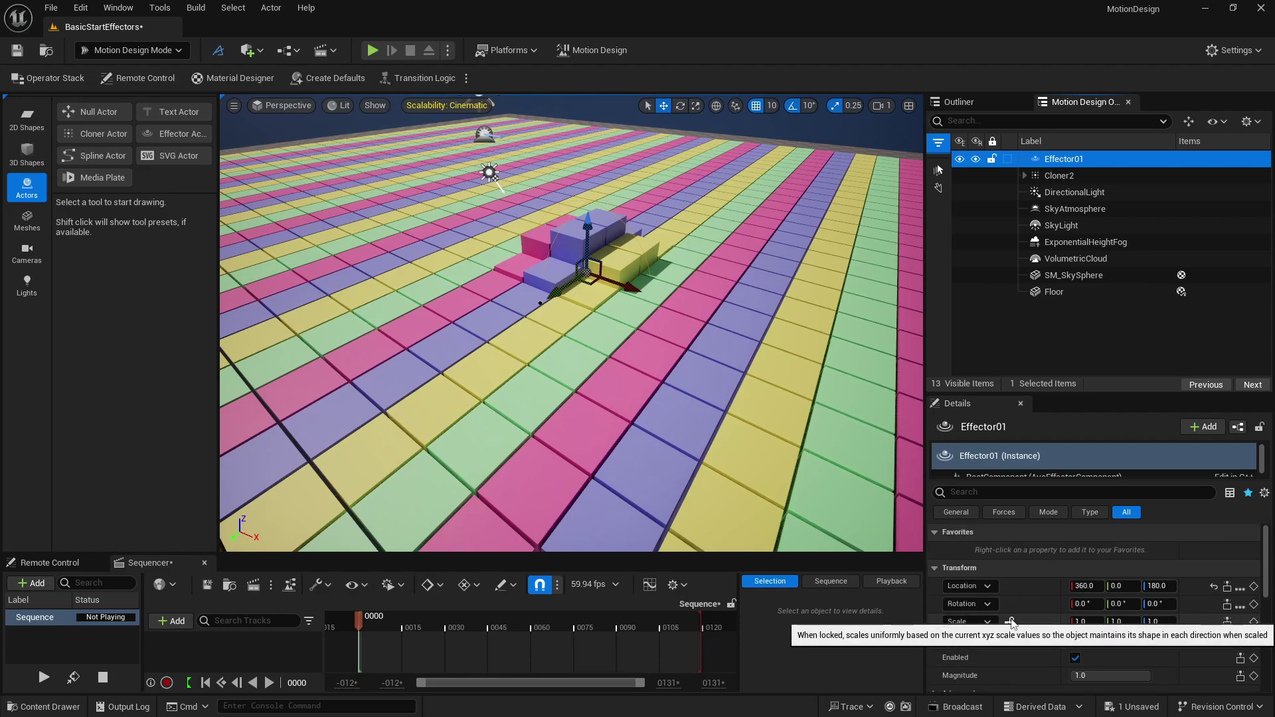
scroll(1010, 620, down, 3)
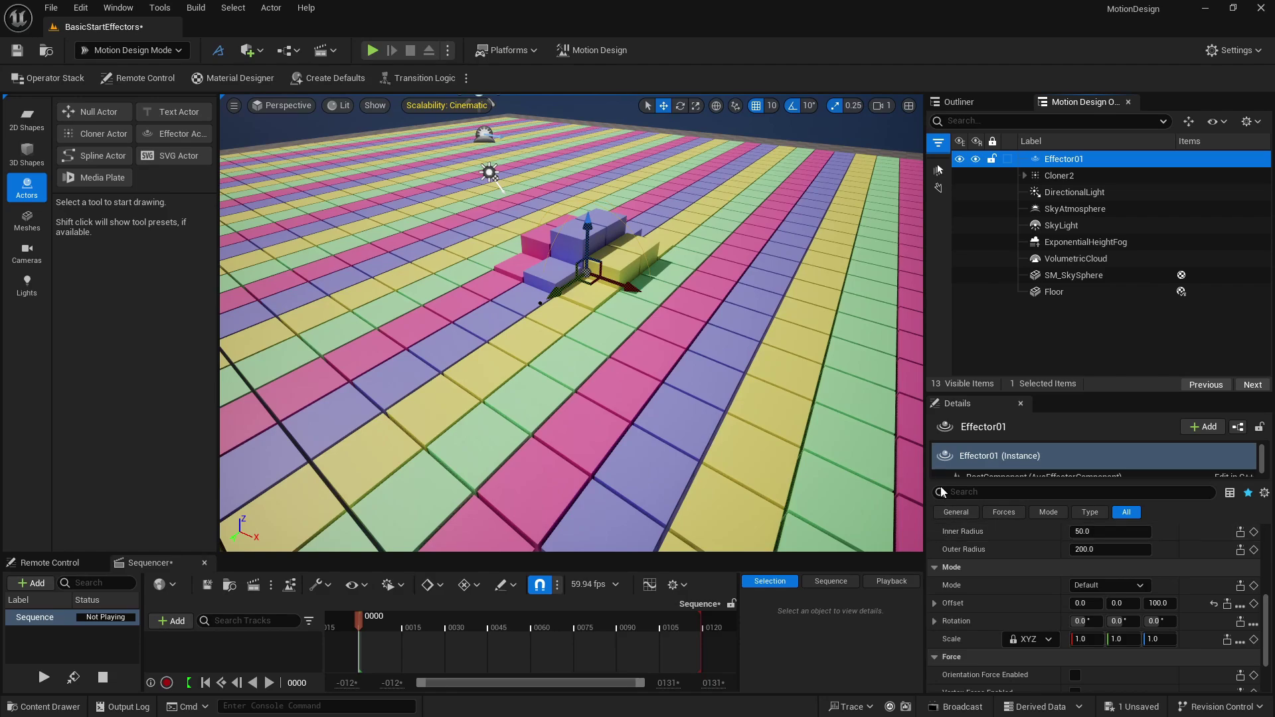
drag(926, 475, 800, 476)
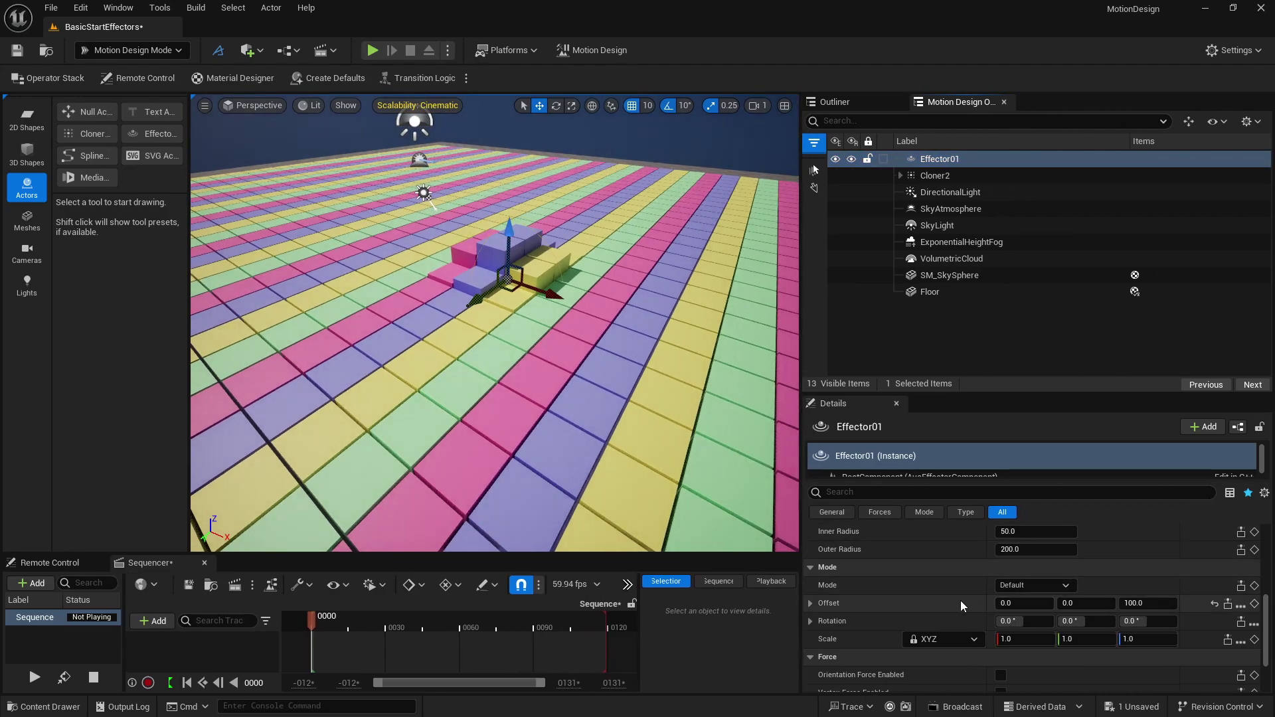
click(1158, 602)
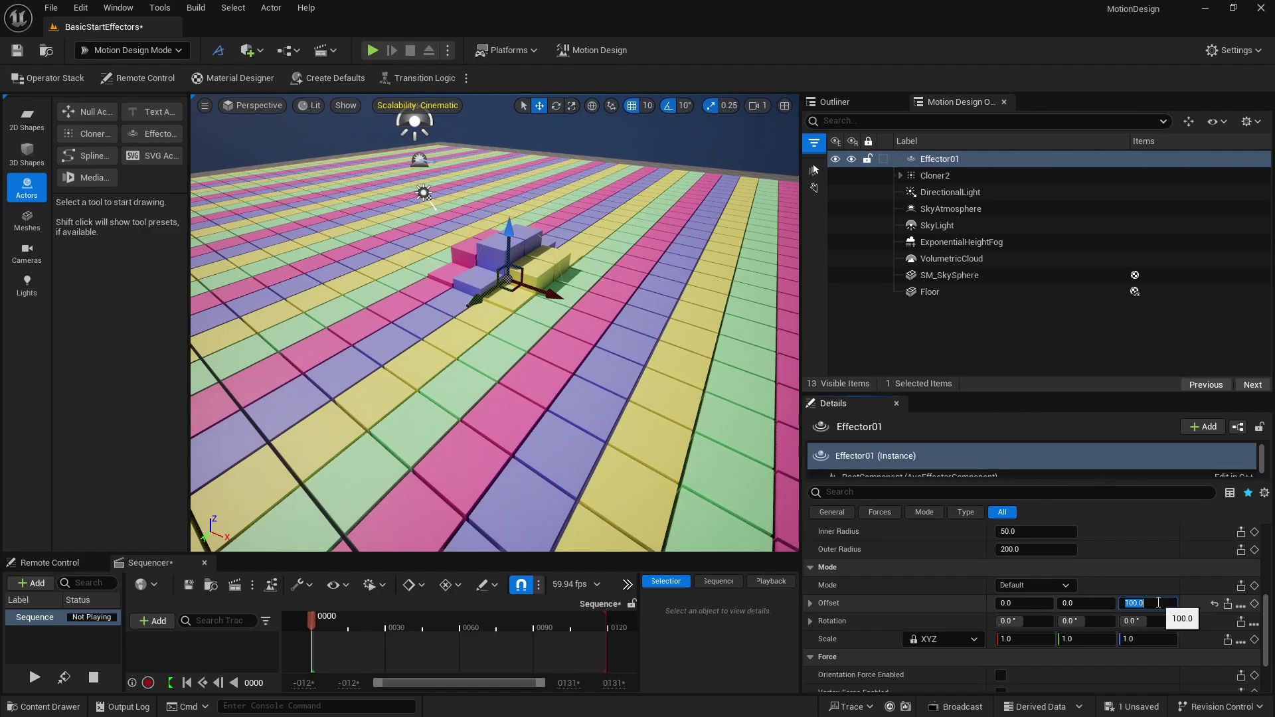
text(0)
key(Return)
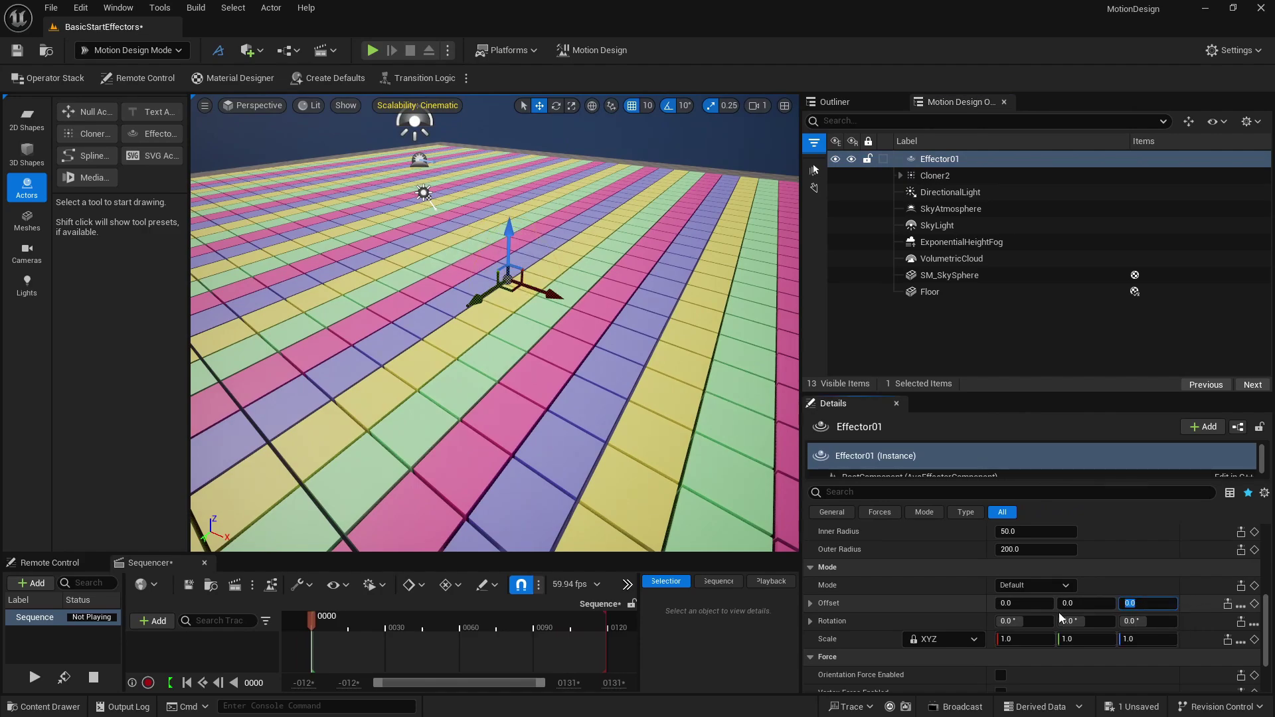
Step: Try an X offset of 100 on Effector01 and set it back to 0
click(1021, 604)
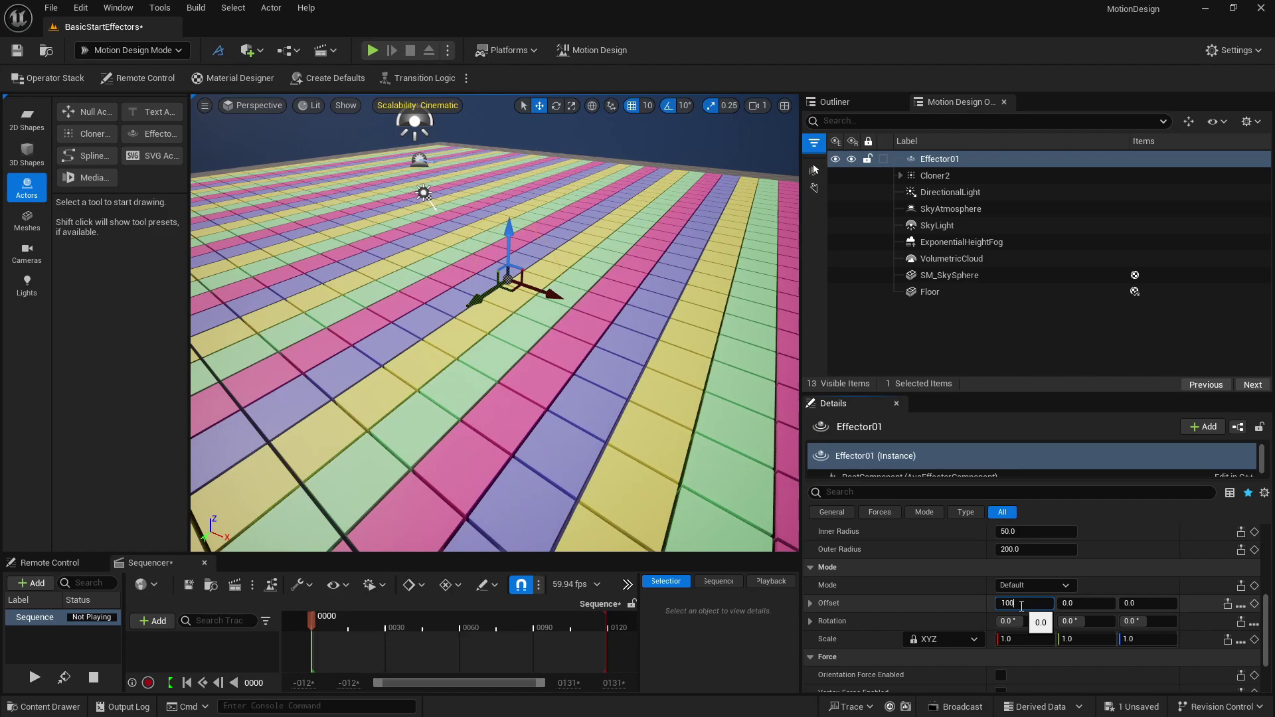
text(100)
key(Return)
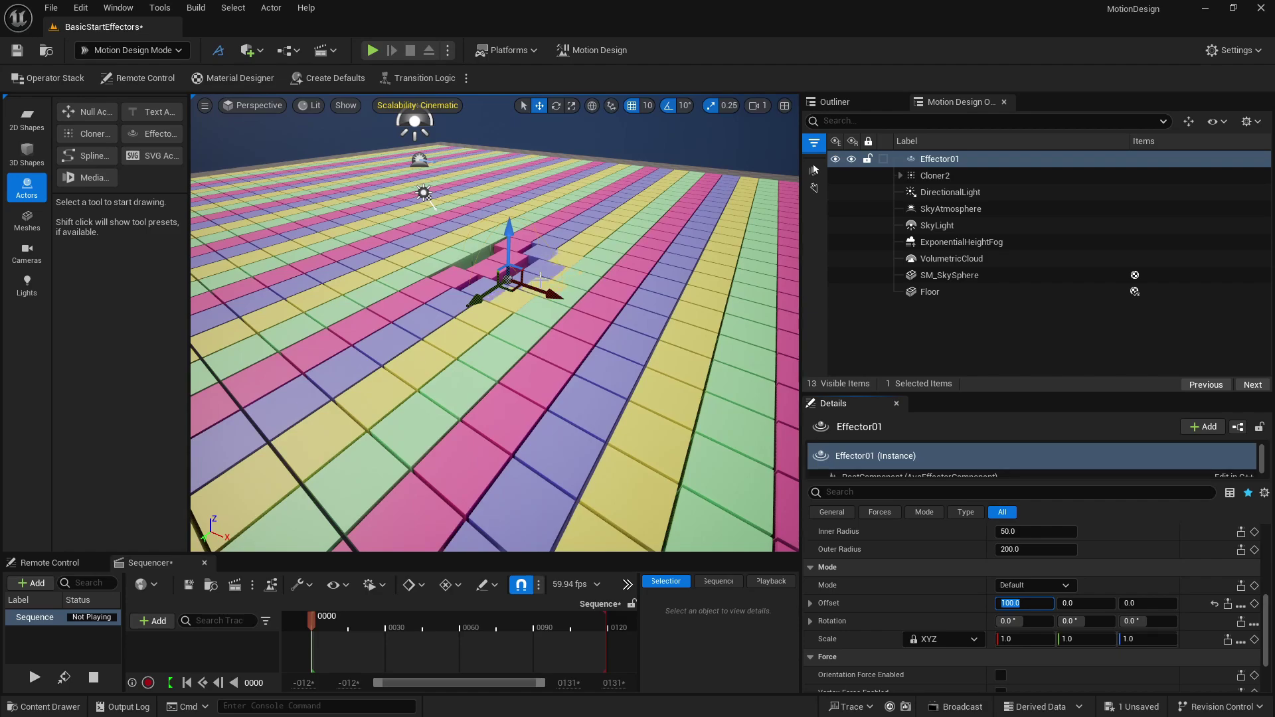
text(0)
key(Return)
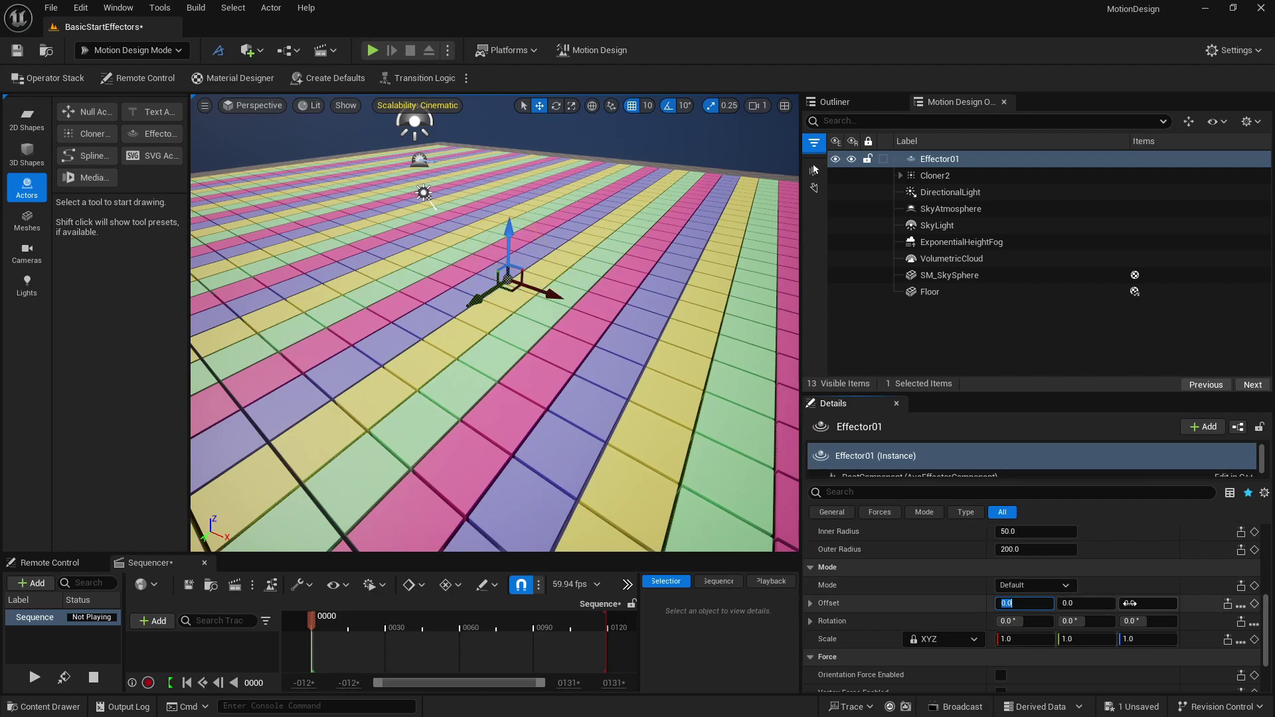
Step: Set Effector01's Z offset to 200 and move the effector to another area of the cube grid
click(1129, 603)
text(20)
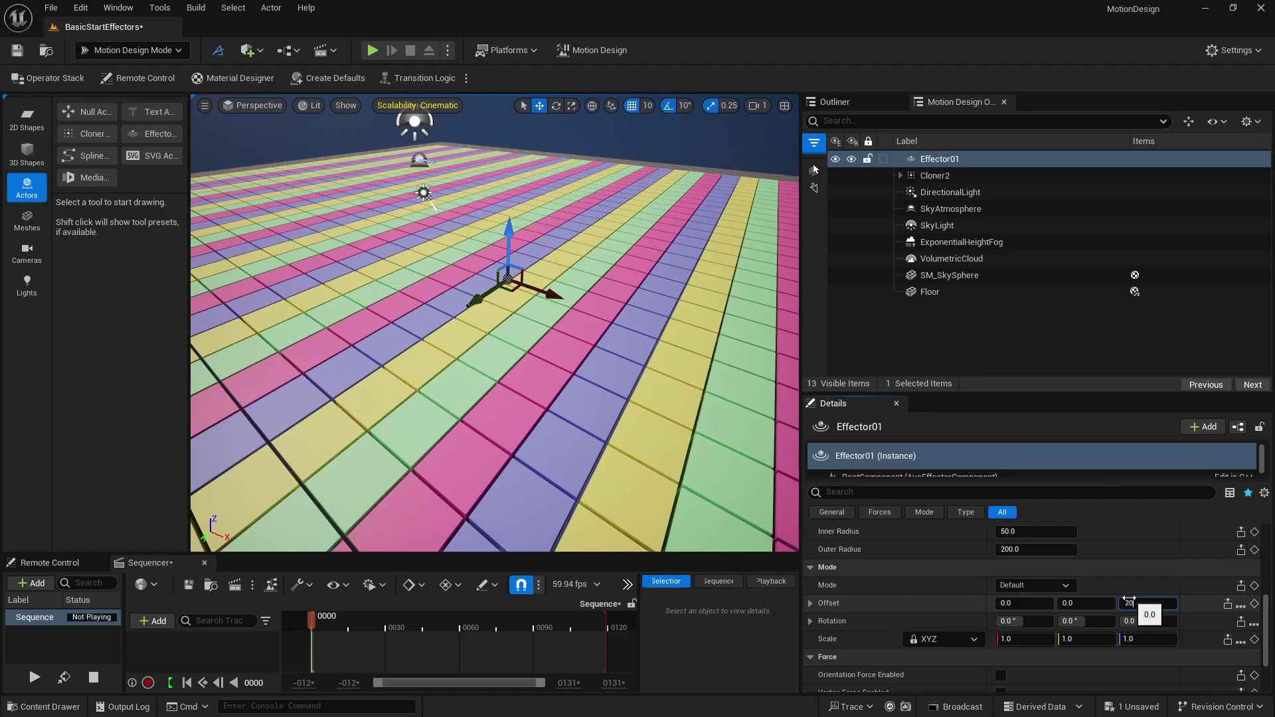
text(0)
key(Return)
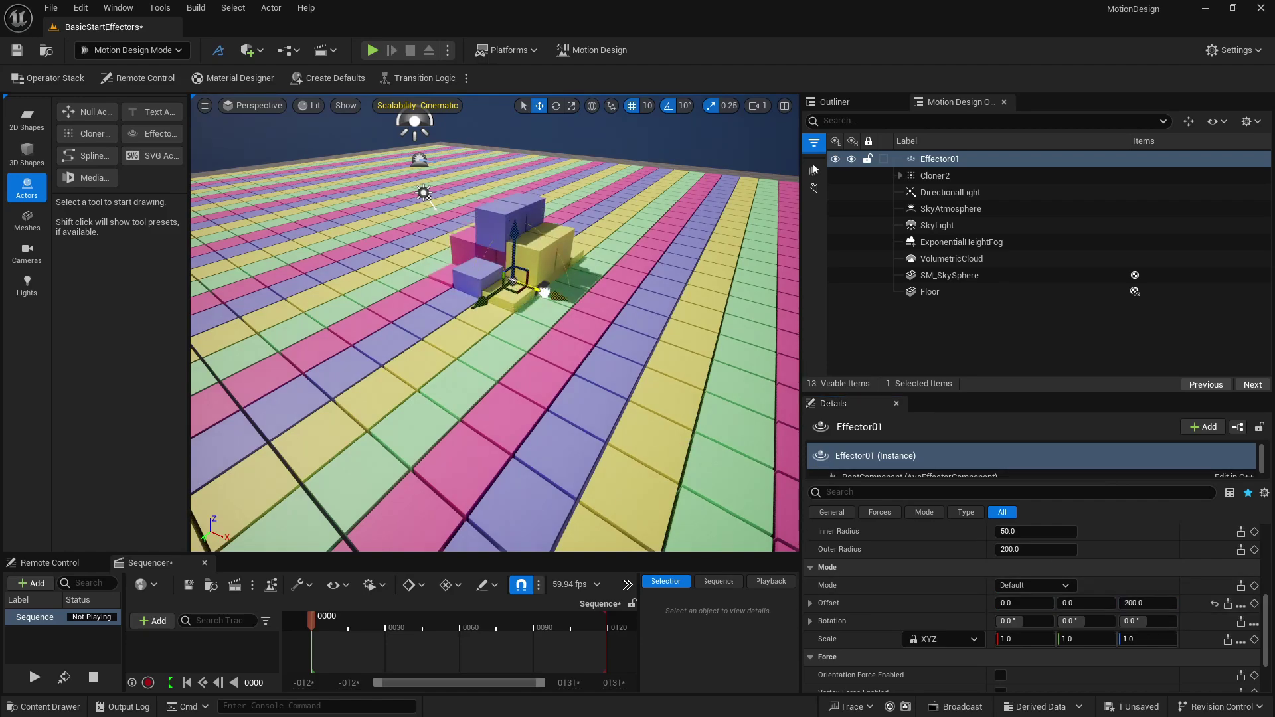
middle_drag(543, 292, 318, 252)
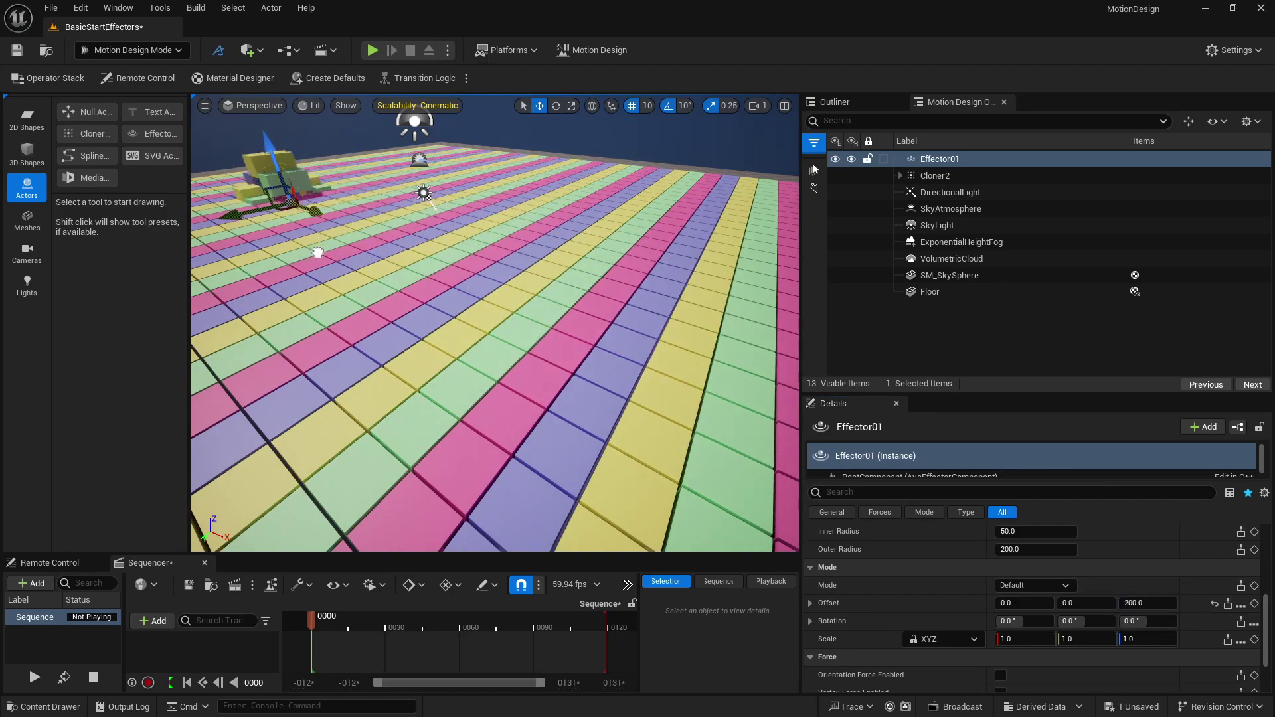
key(f)
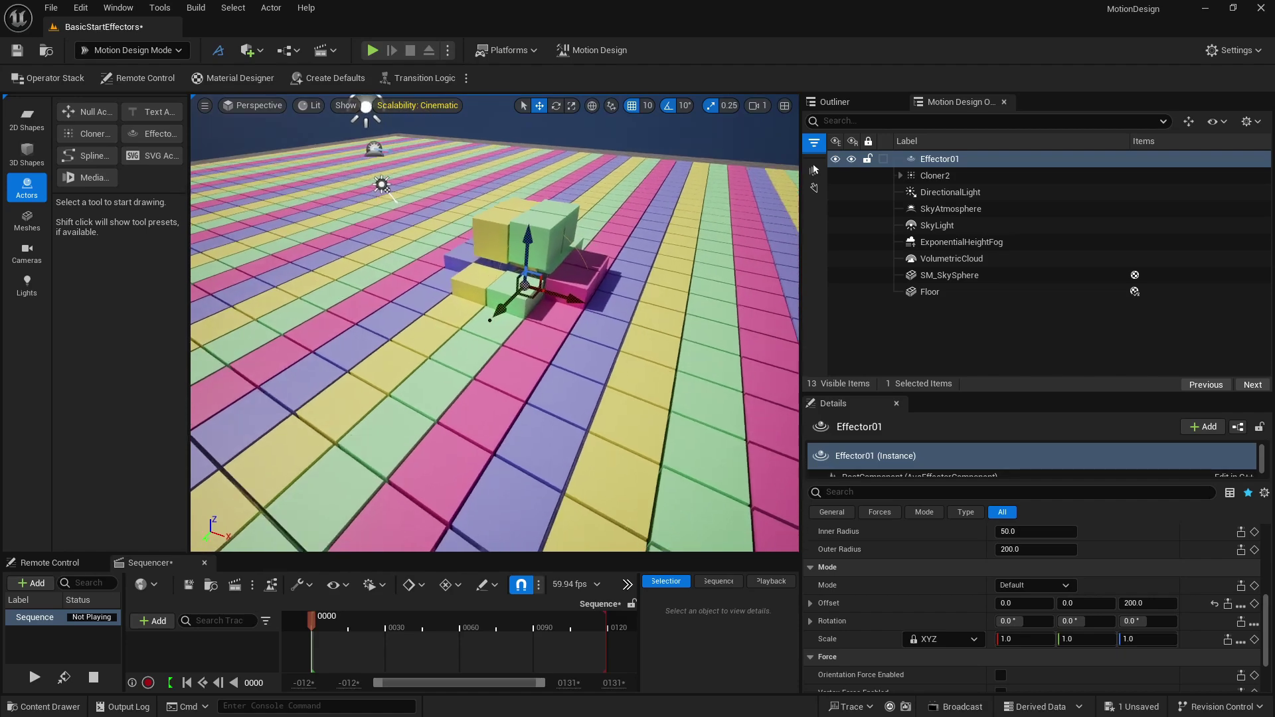
Step: Set the Visualizer Thickness in Effector01's advanced settings to 2
key(w)
right_drag(522, 213, 566, 190)
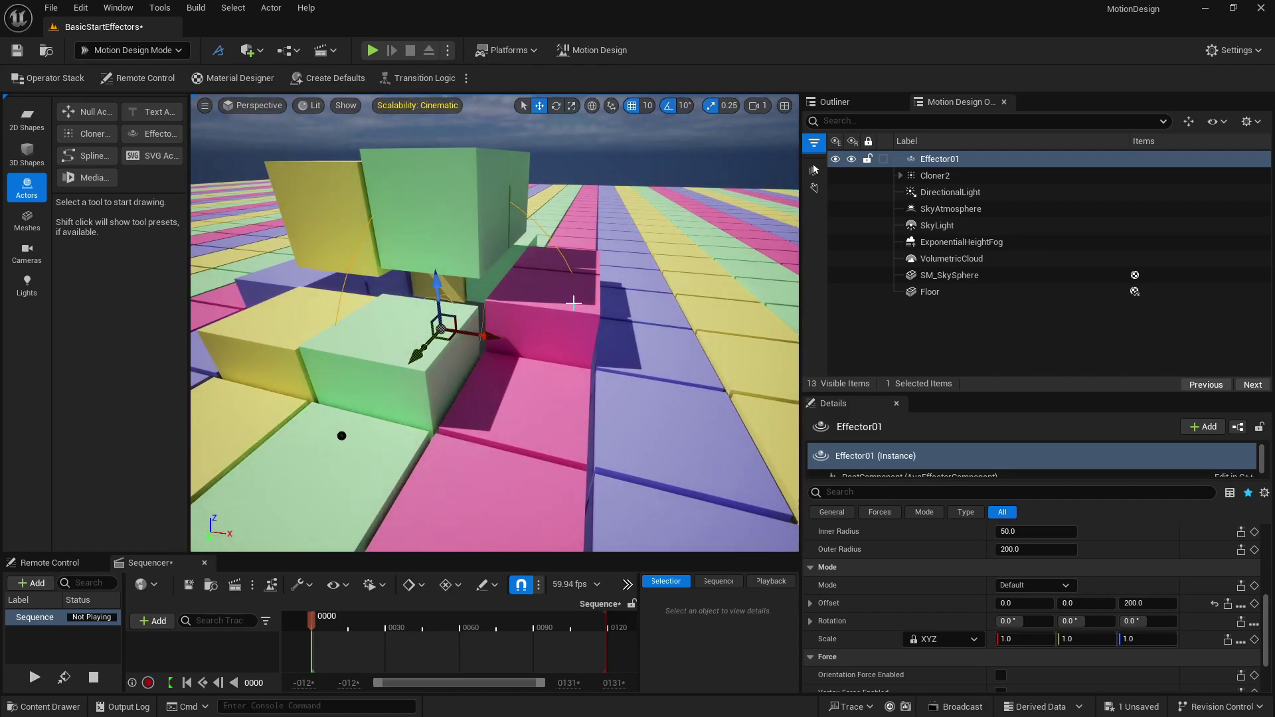
scroll(838, 573, down, 2)
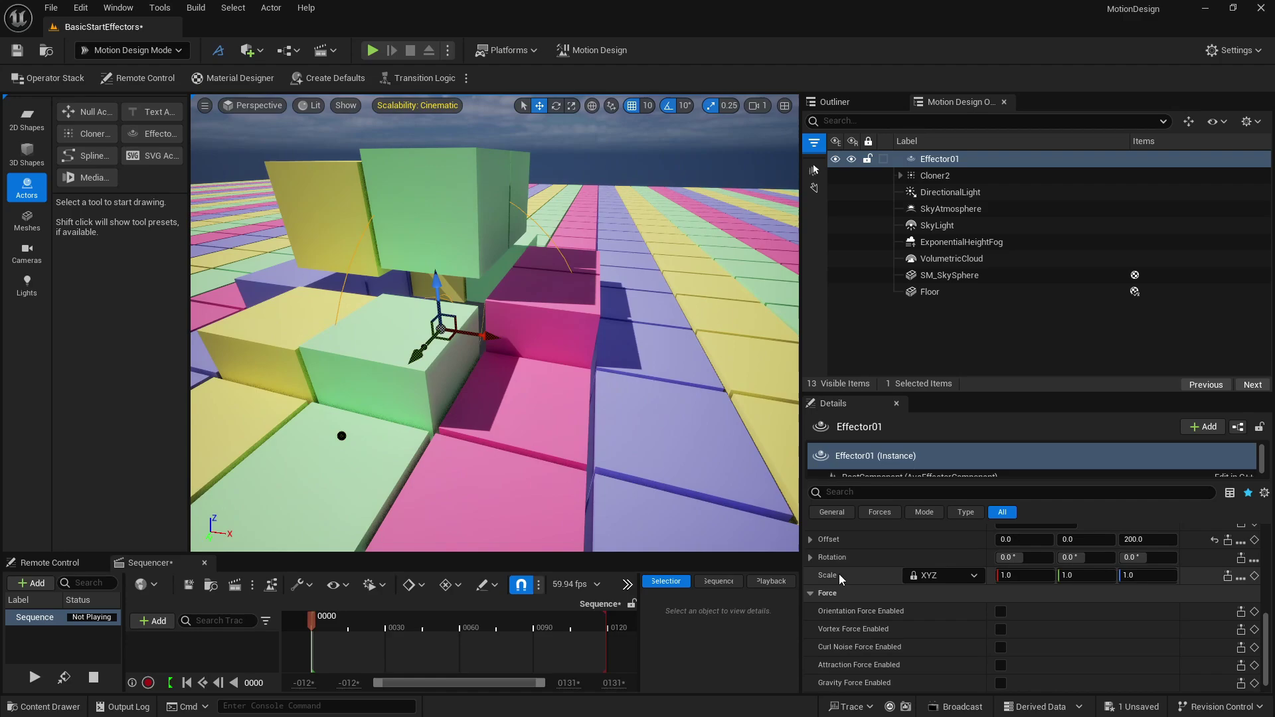
click(827, 575)
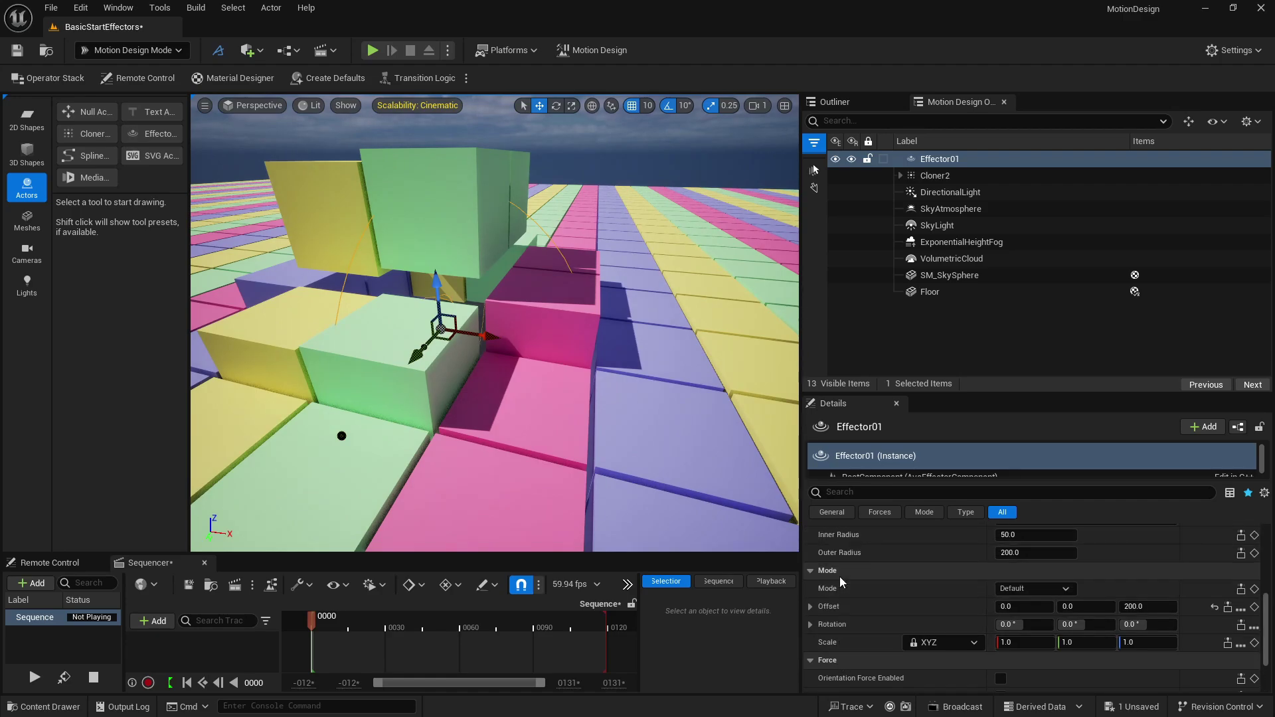
scroll(839, 576, up, 3)
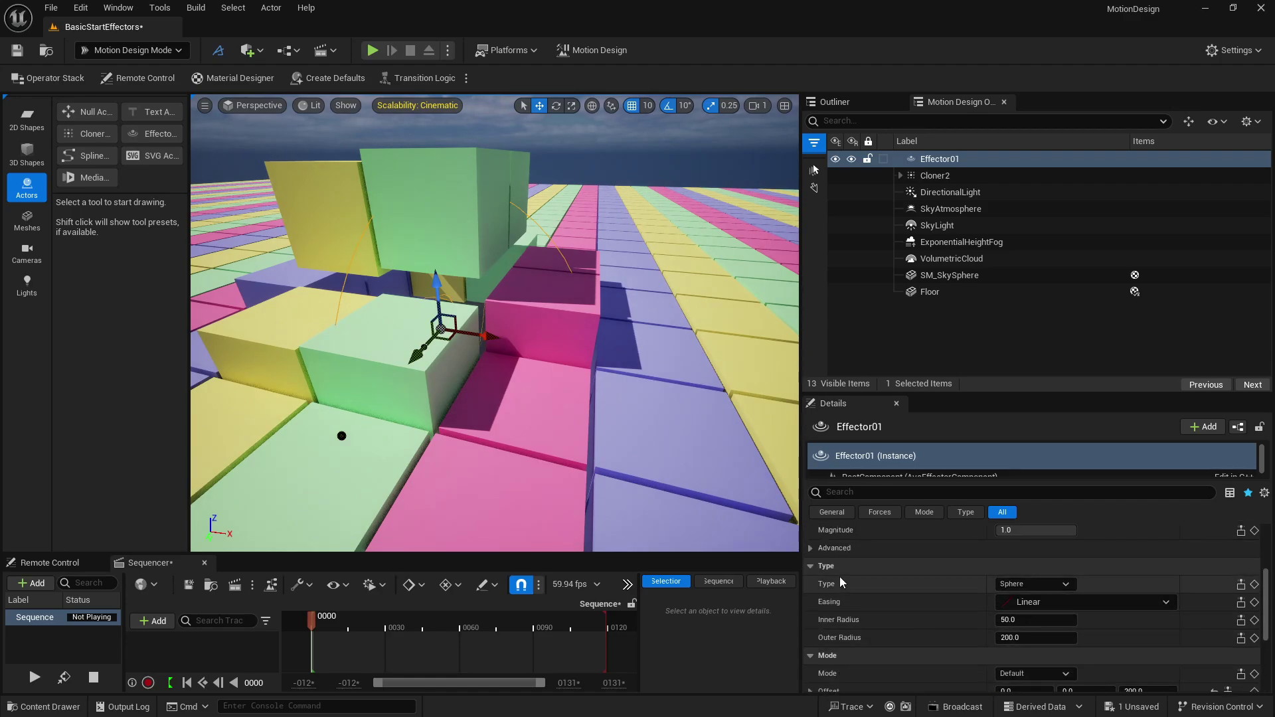
scroll(839, 576, up, 2)
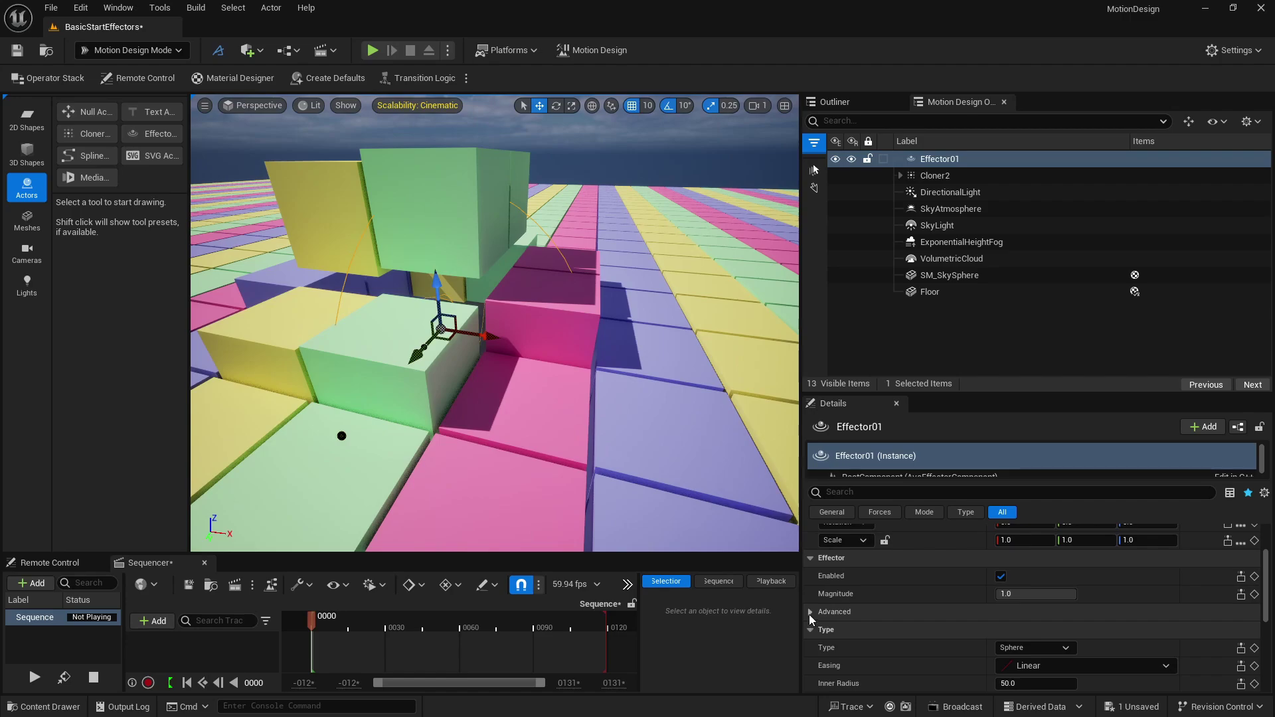
click(809, 613)
scroll(872, 583, down, 1)
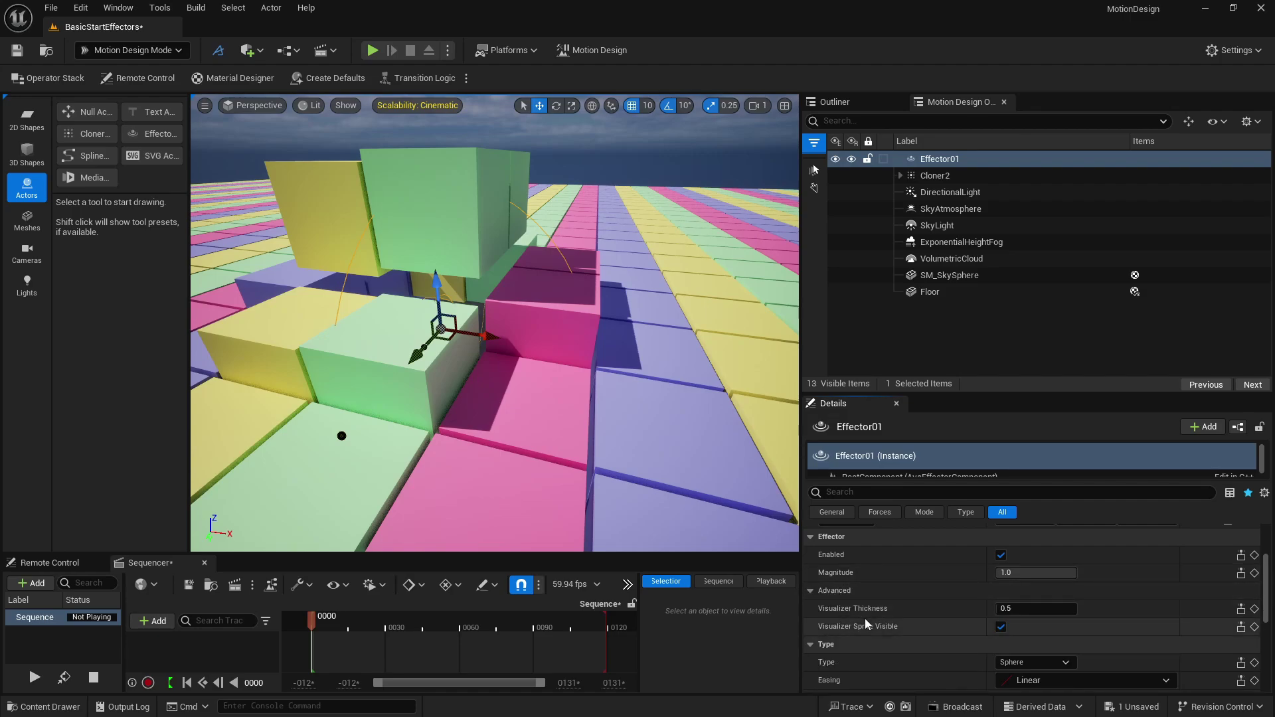
click(1033, 609)
text(2)
key(Return)
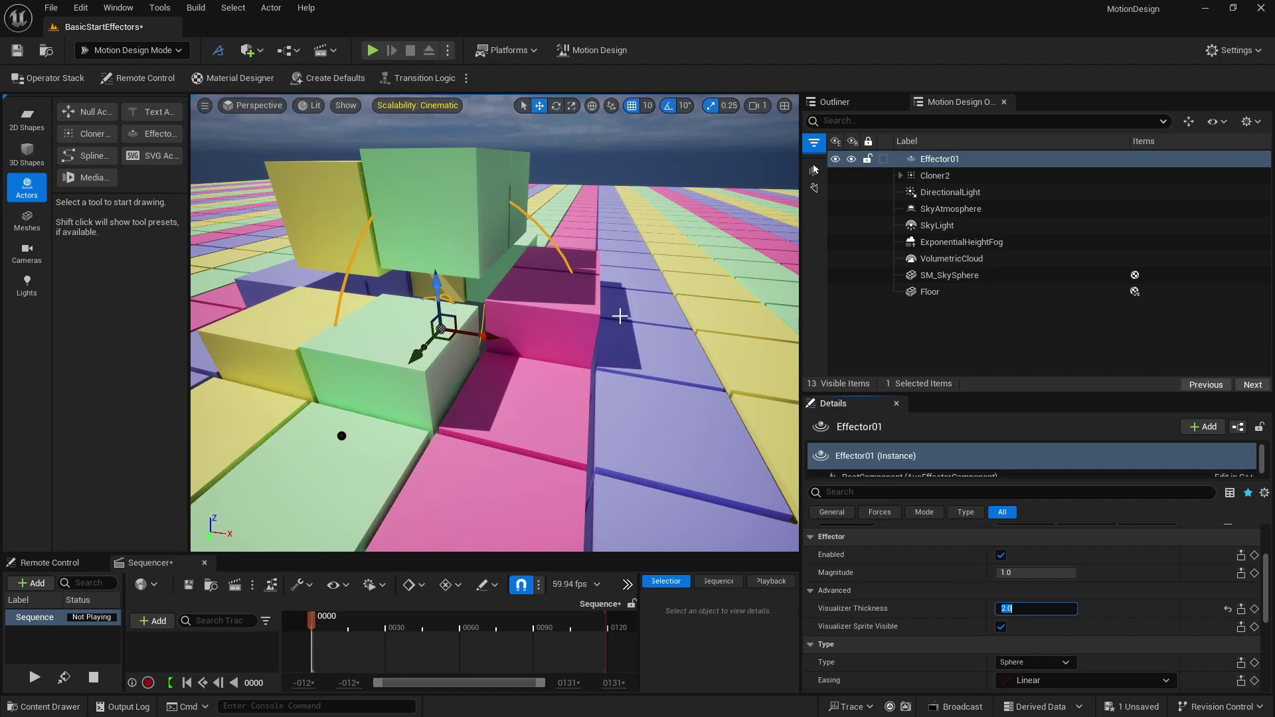
Step: Scale Effector01 up uniformly so that its sphere covers a much larger area of the cube grid
scroll(882, 567, down, 3)
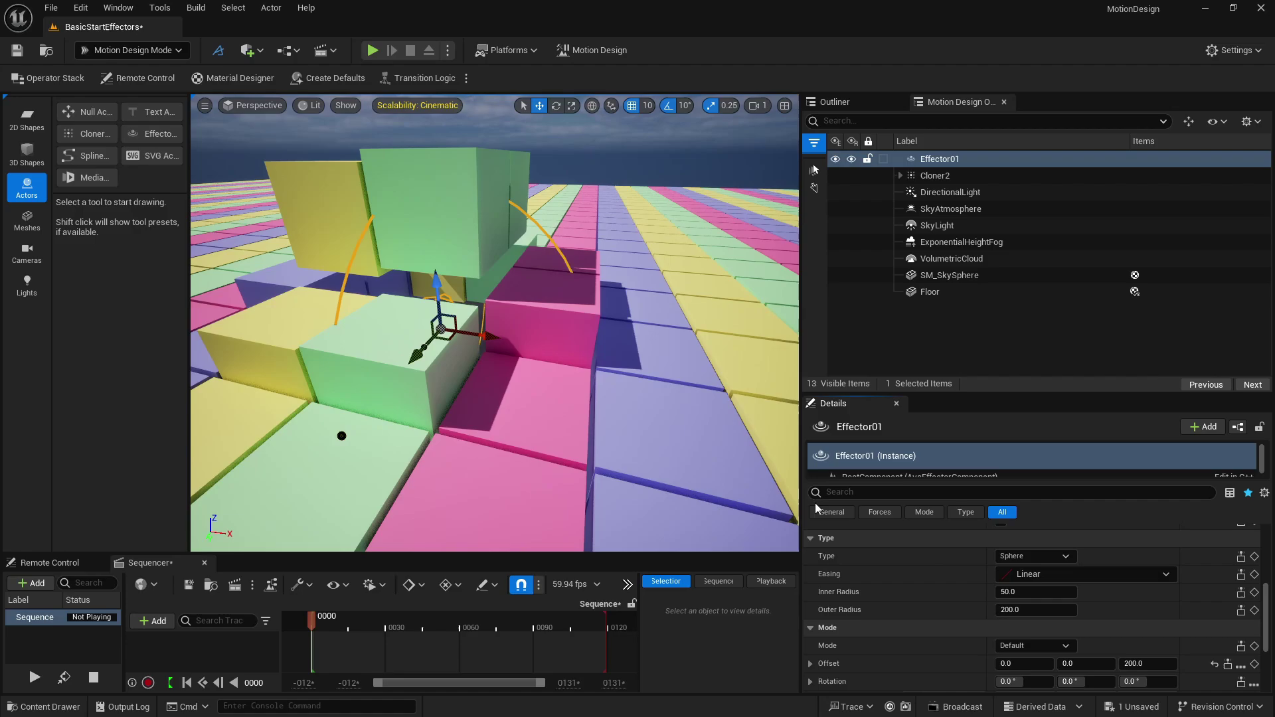
click(440, 328)
key(r)
drag(439, 328, 531, 282)
scroll(441, 328, down, 3)
key(s)
right_drag(441, 328, 388, 408)
key(w)
key(d)
right_drag(446, 273, 446, 274)
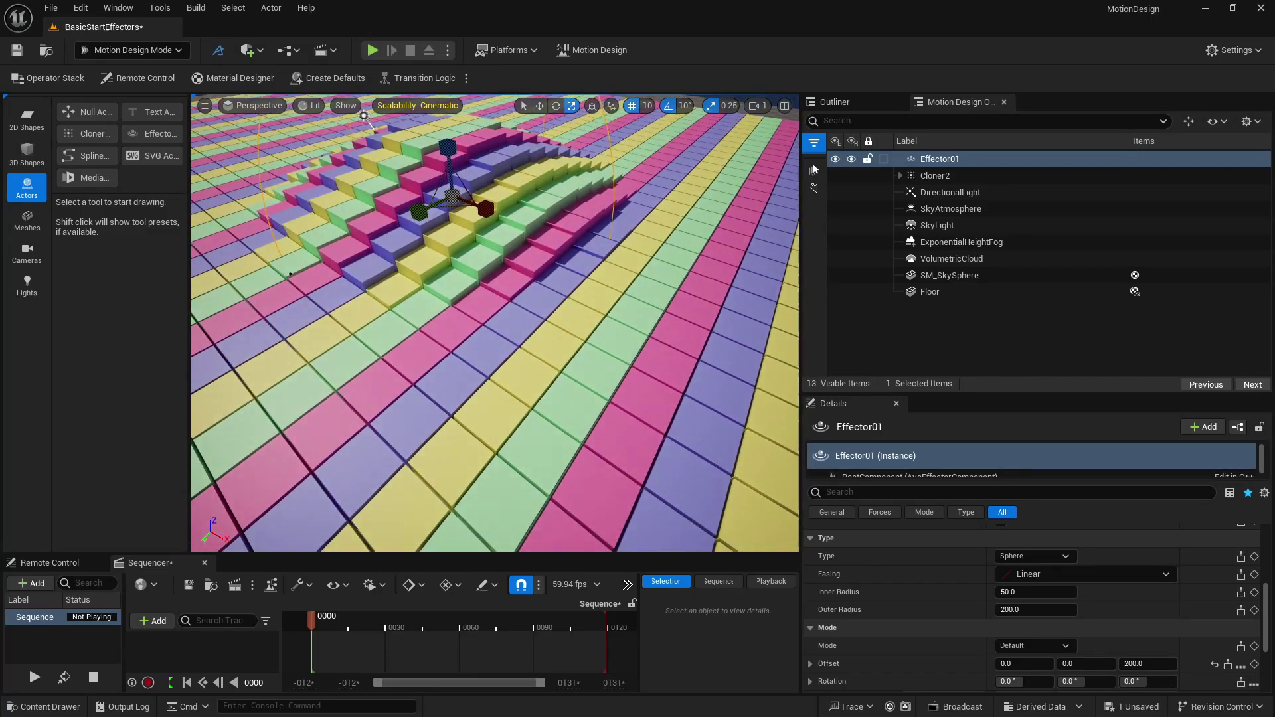
Step: Move the enlarged Effector01 to a new position on the cube grid
key(w)
drag(493, 209, 518, 269)
key(s)
right_drag(518, 269, 481, 249)
key(d)
mouse_move(486, 296)
mouse_down()
mouse_move(402, 295)
mouse_move(296, 352)
mouse_move(408, 296)
mouse_move(447, 308)
mouse_move(335, 276)
mouse_move(499, 316)
mouse_move(483, 312)
mouse_up()
right_drag(483, 312, 555, 337)
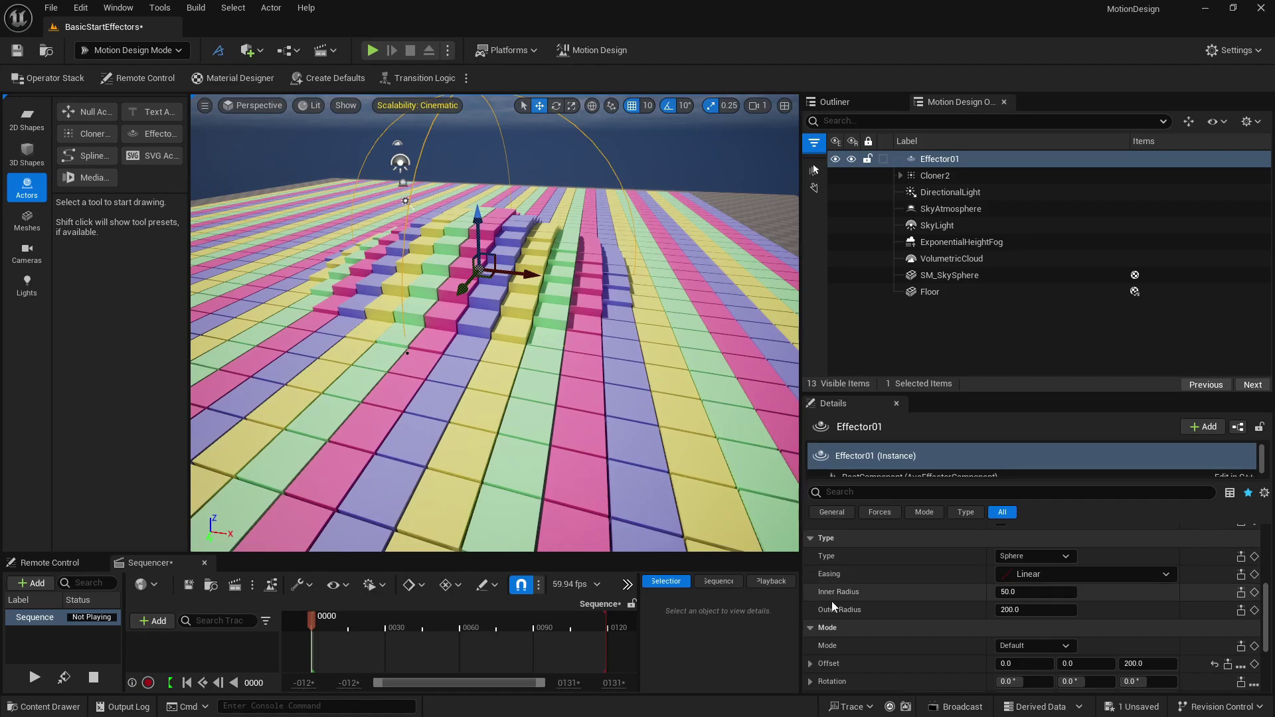
Step: Set Effector01's inner radius to 0 and move the effector across the grid
click(1008, 593)
key(Return)
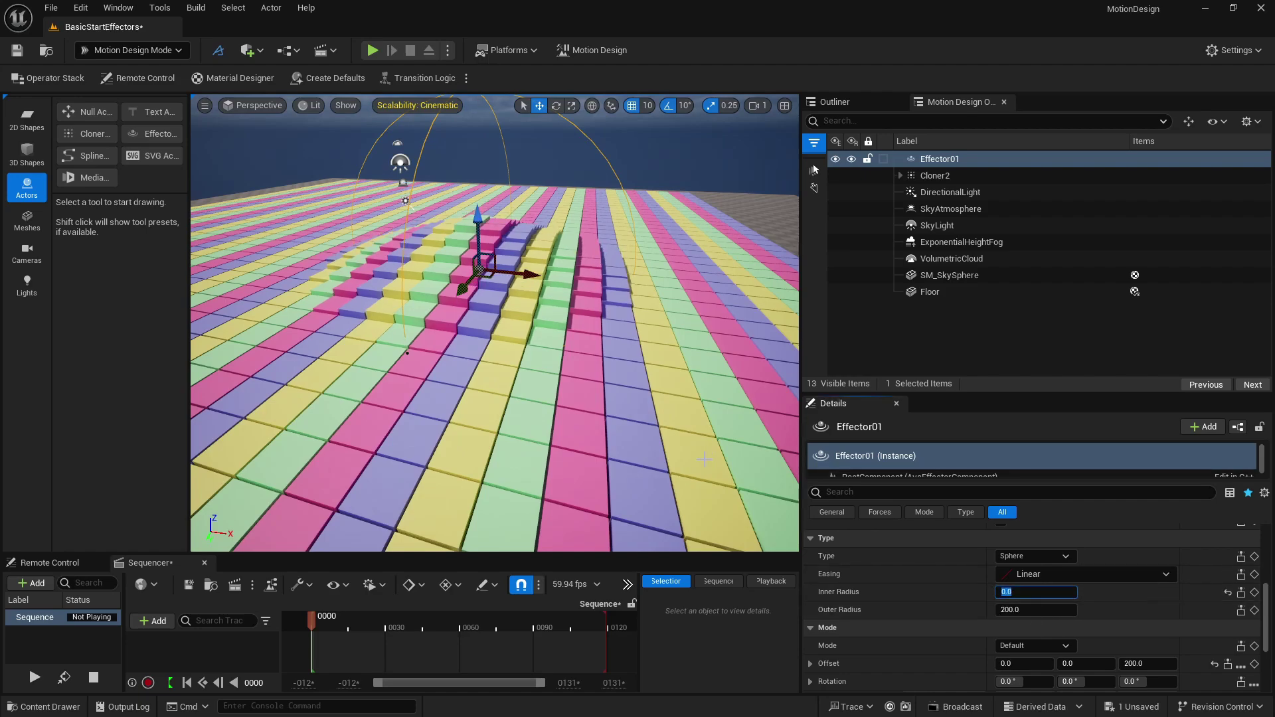
drag(502, 264, 388, 296)
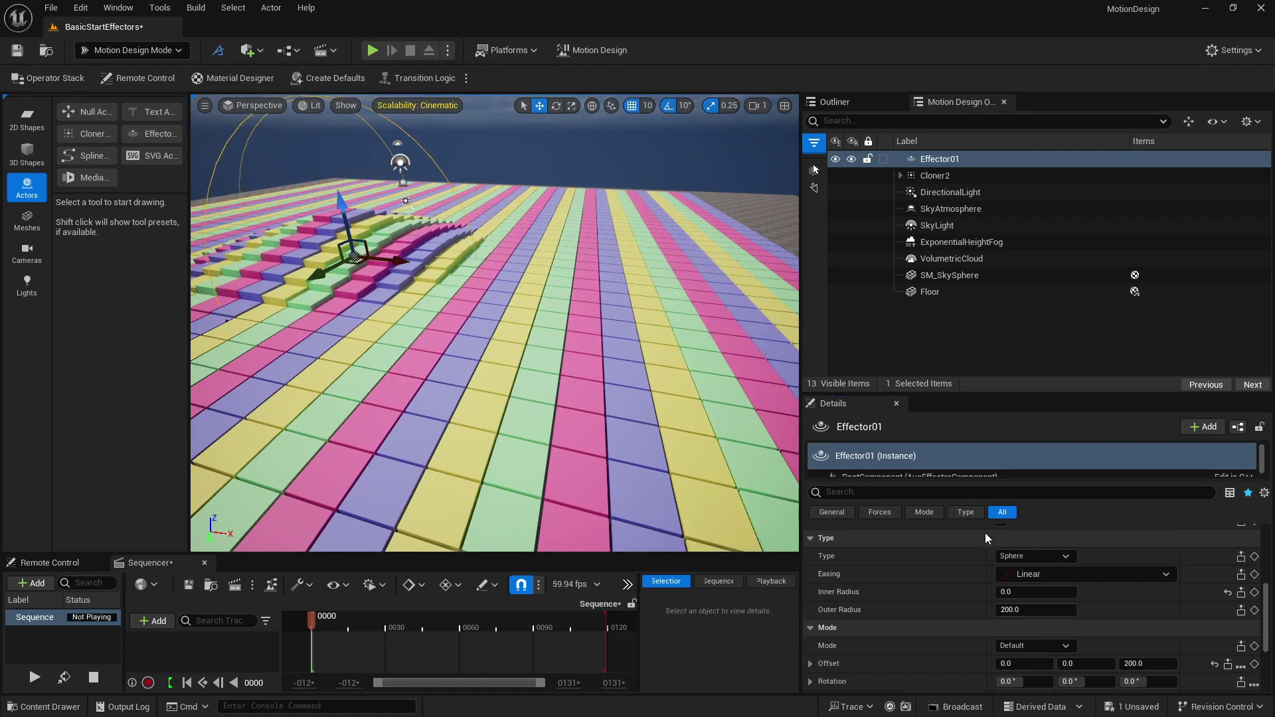
Step: Test an inner radius of 200 while moving Effector01 over the grid, and set the inner radius back to 0
click(1009, 592)
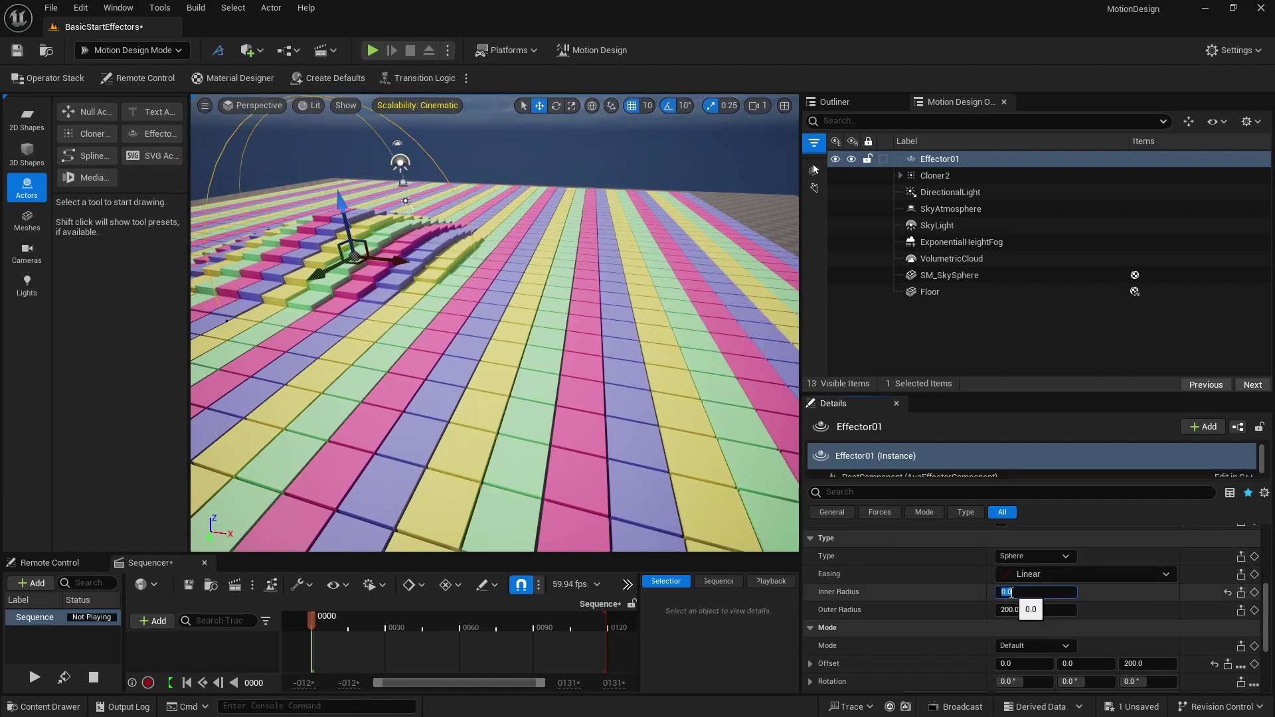
text(200)
key(Return)
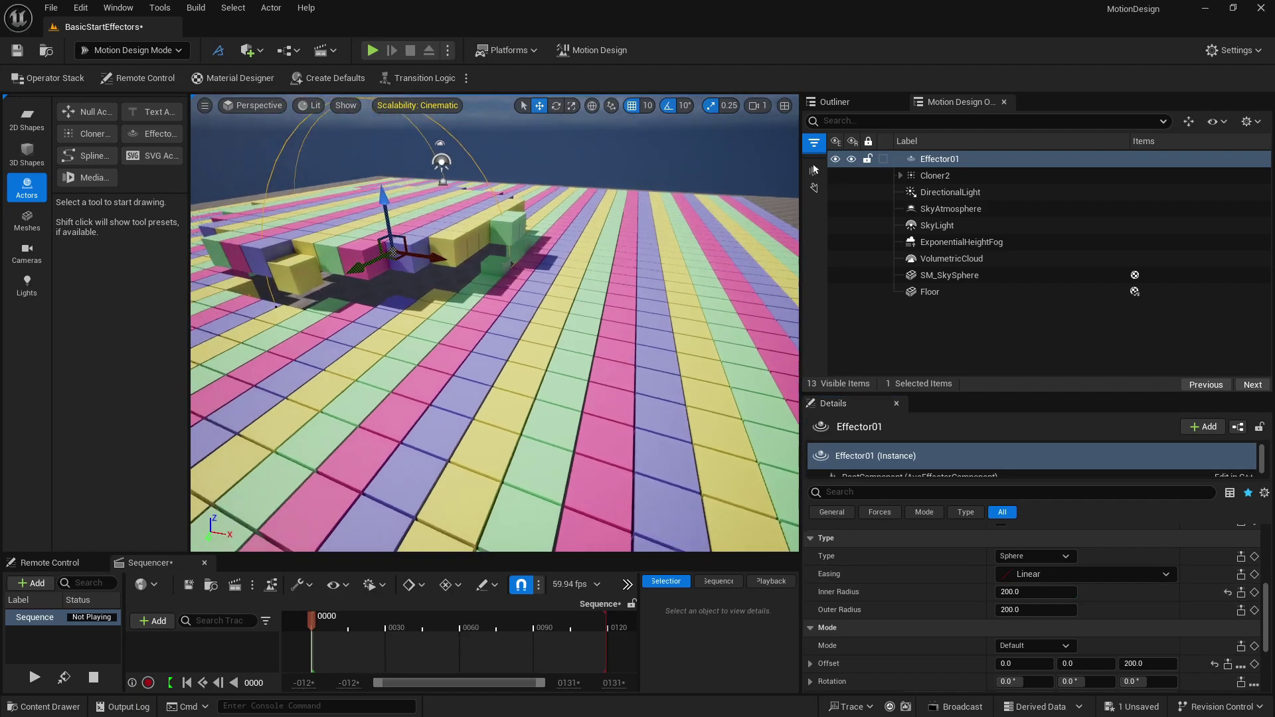
right_drag(425, 299, 425, 310)
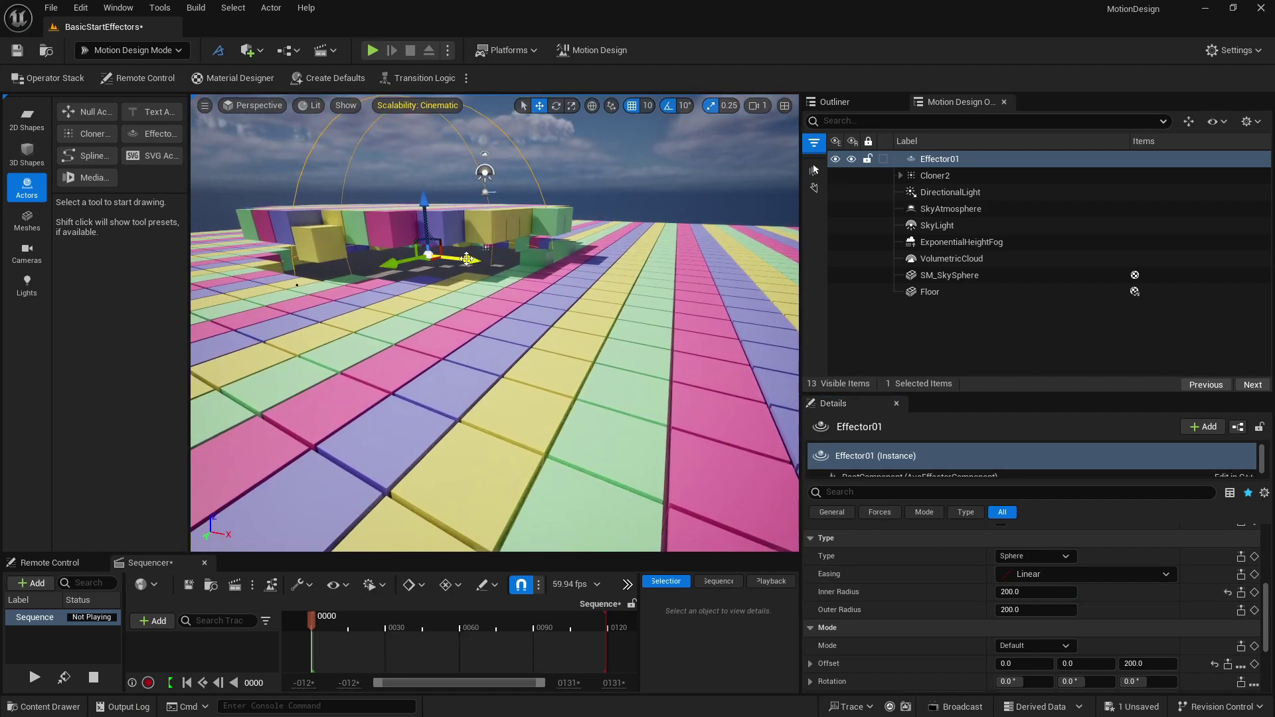
drag(471, 262, 511, 262)
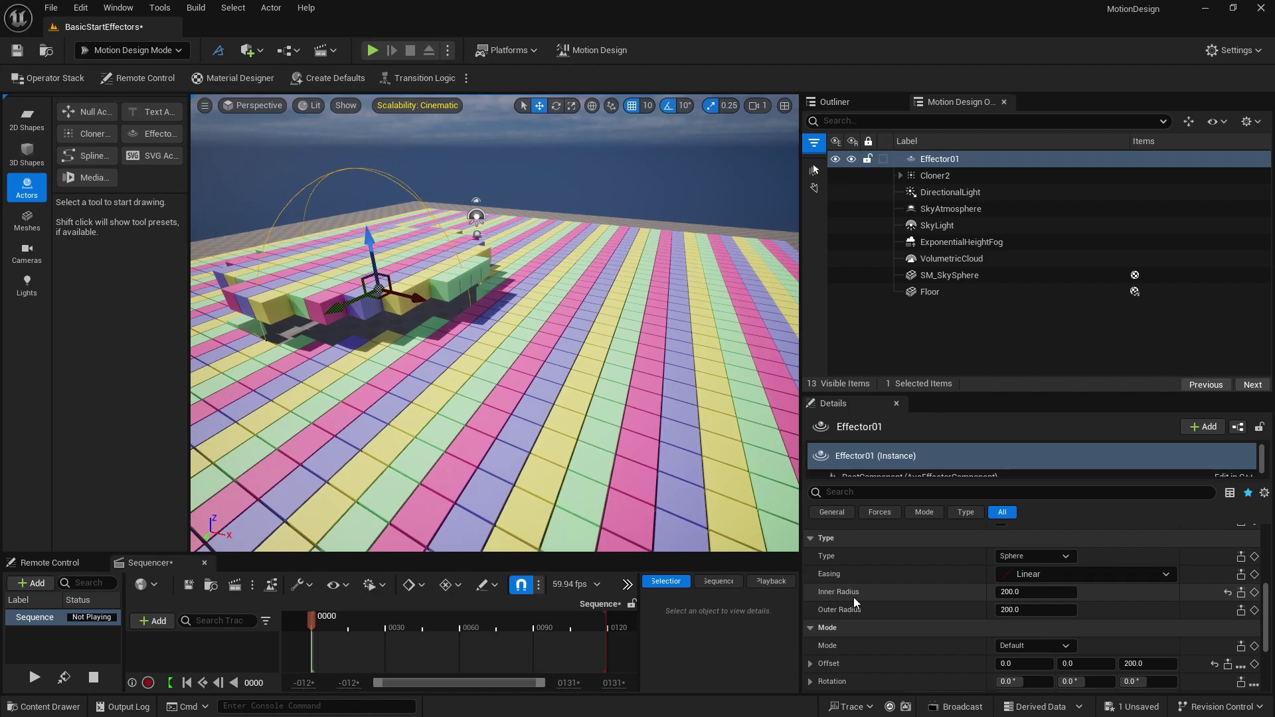
click(1035, 592)
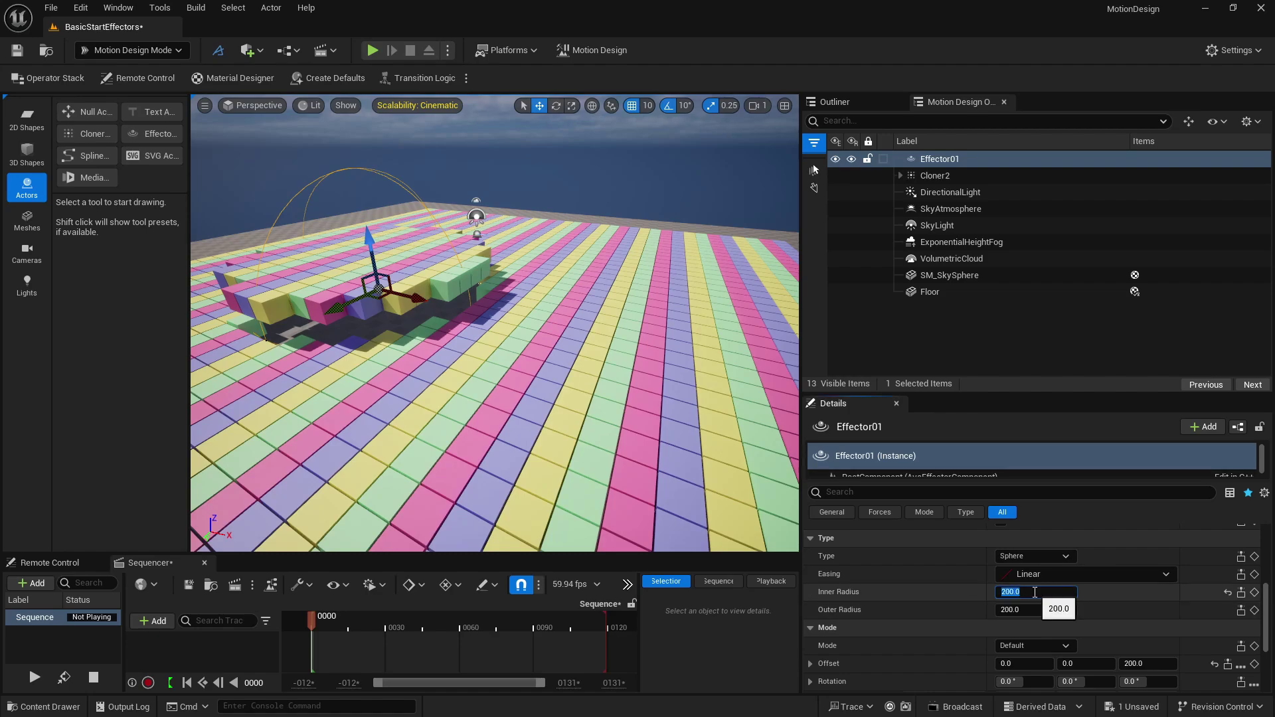
key(Return)
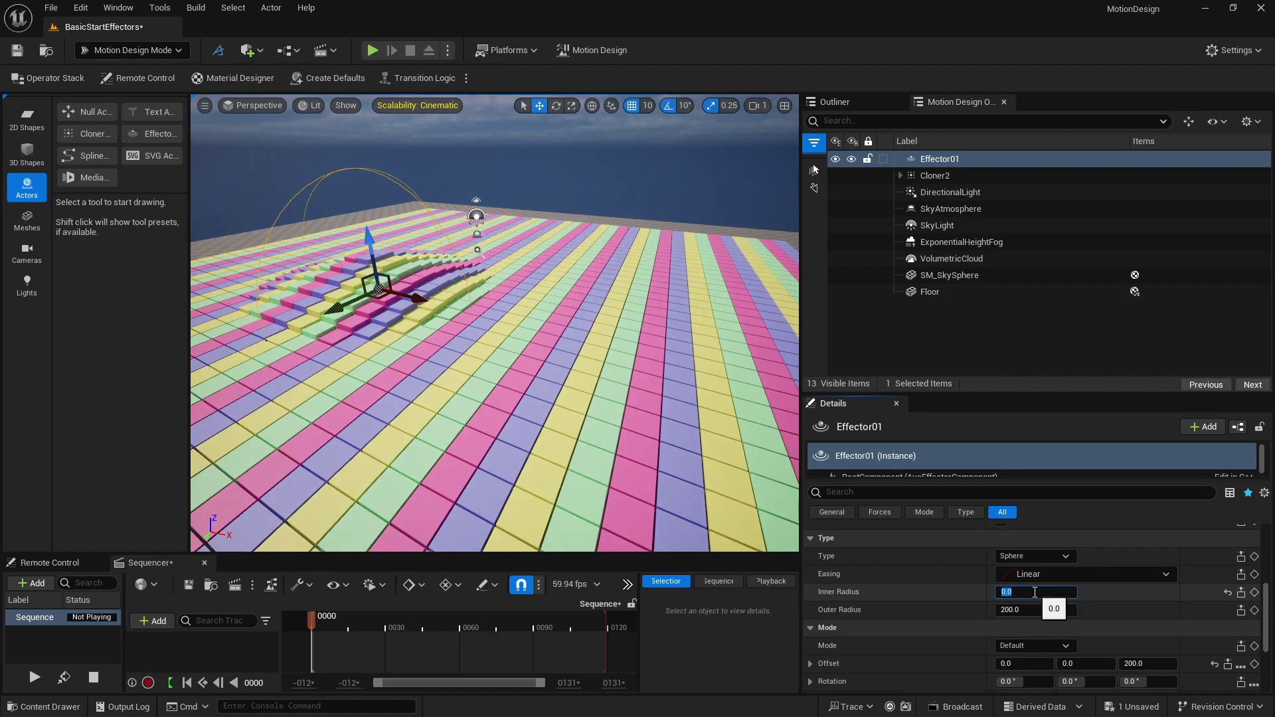
Step: Set Effector01's Z offset to 500 and move the effector to several positions across the cube grid
click(1143, 664)
text(5)
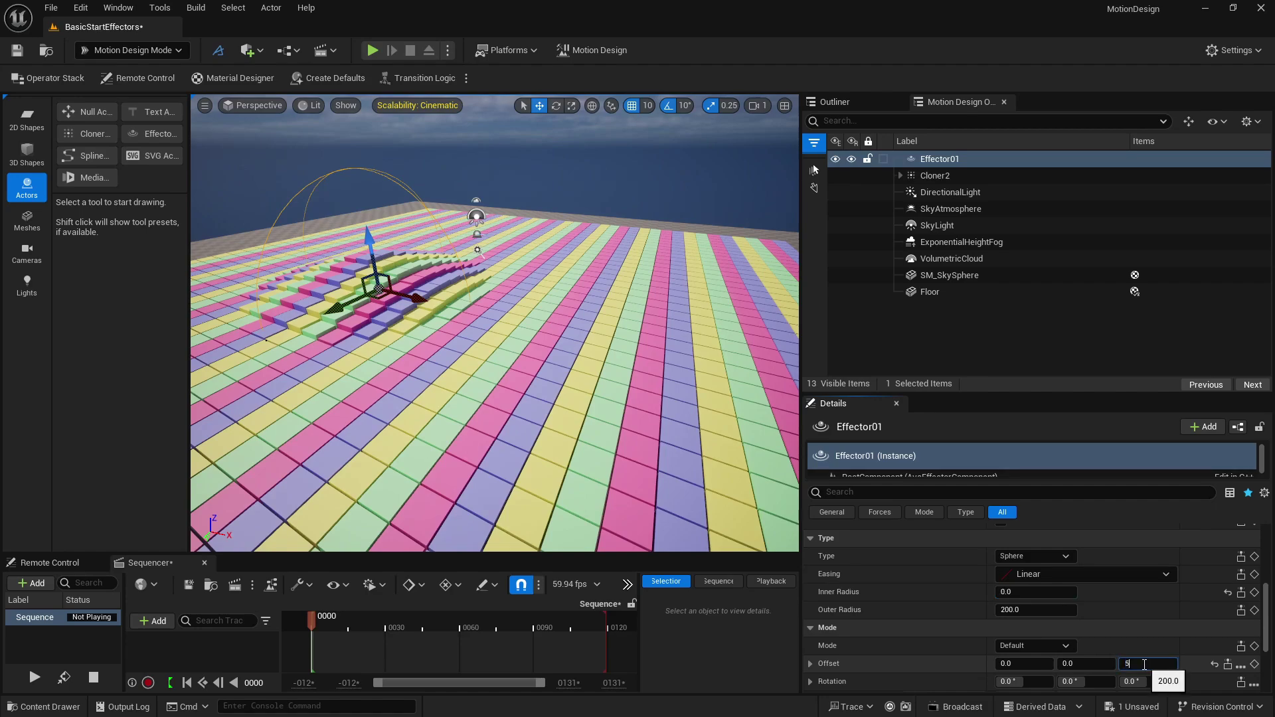
text(00)
key(Return)
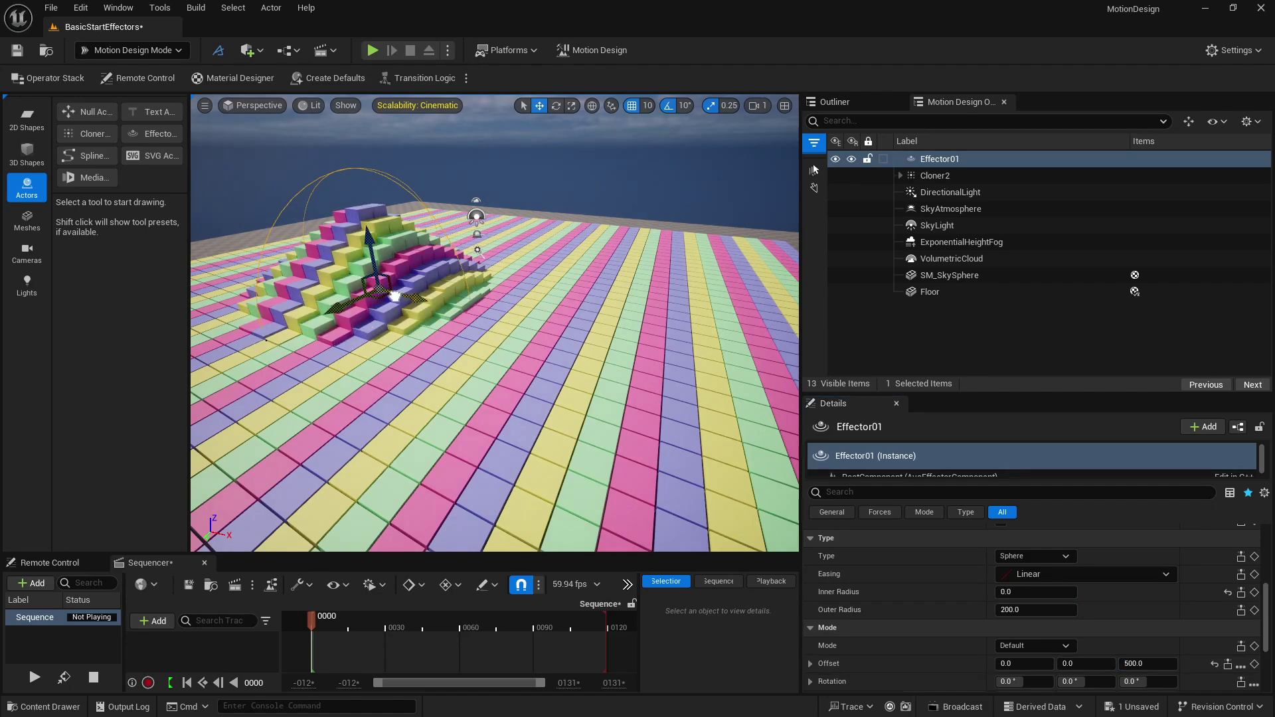
drag(394, 296, 541, 369)
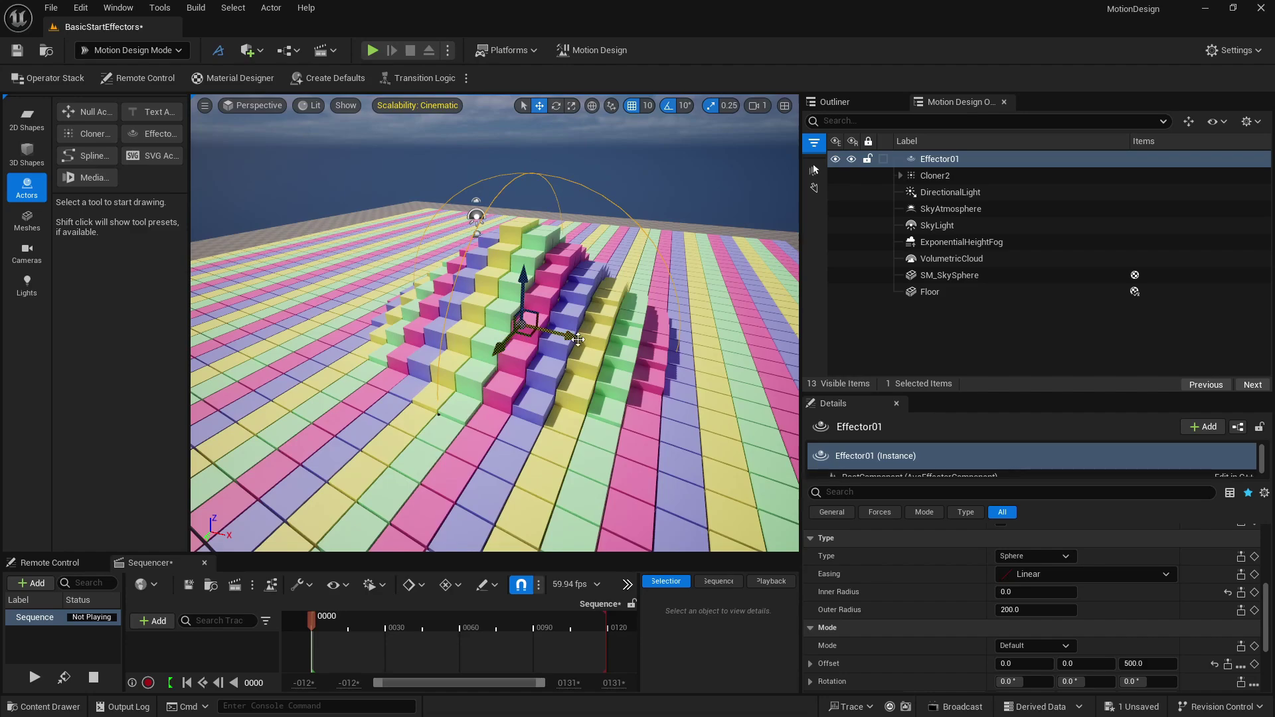
mouse_move(511, 340)
mouse_down()
mouse_move(438, 296)
mouse_move(338, 285)
mouse_move(488, 332)
mouse_up()
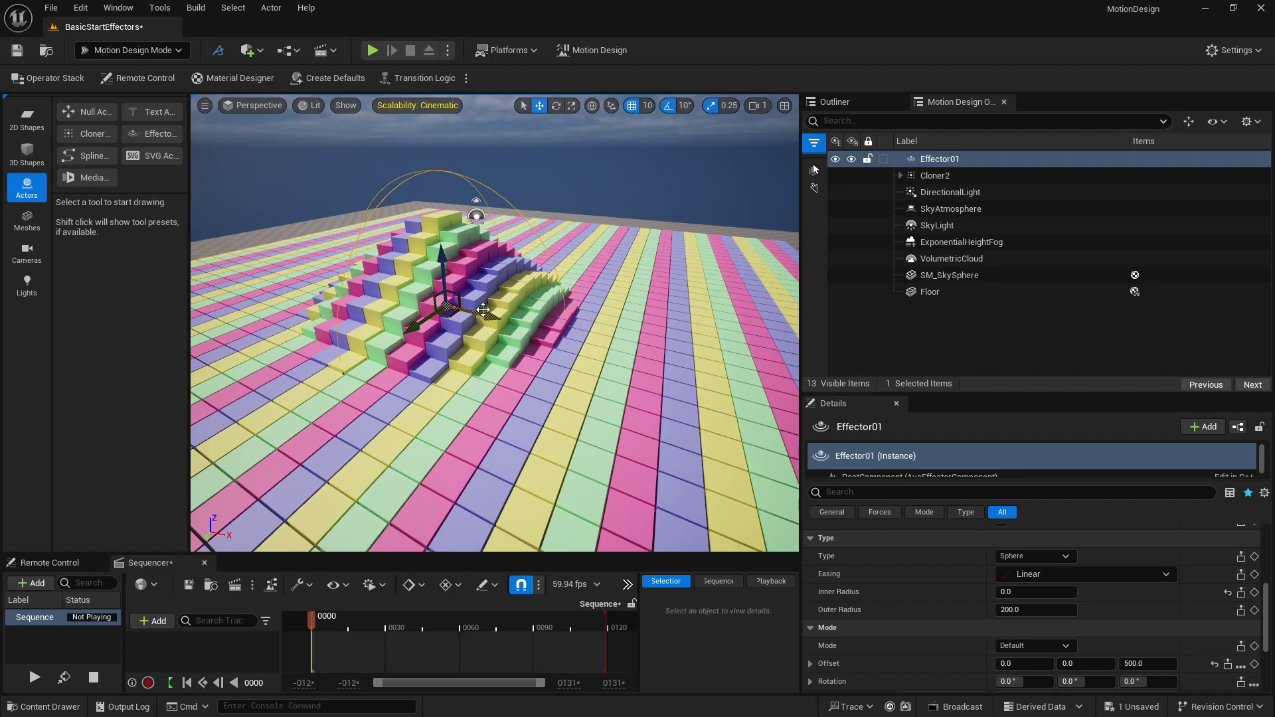
drag(482, 316, 528, 362)
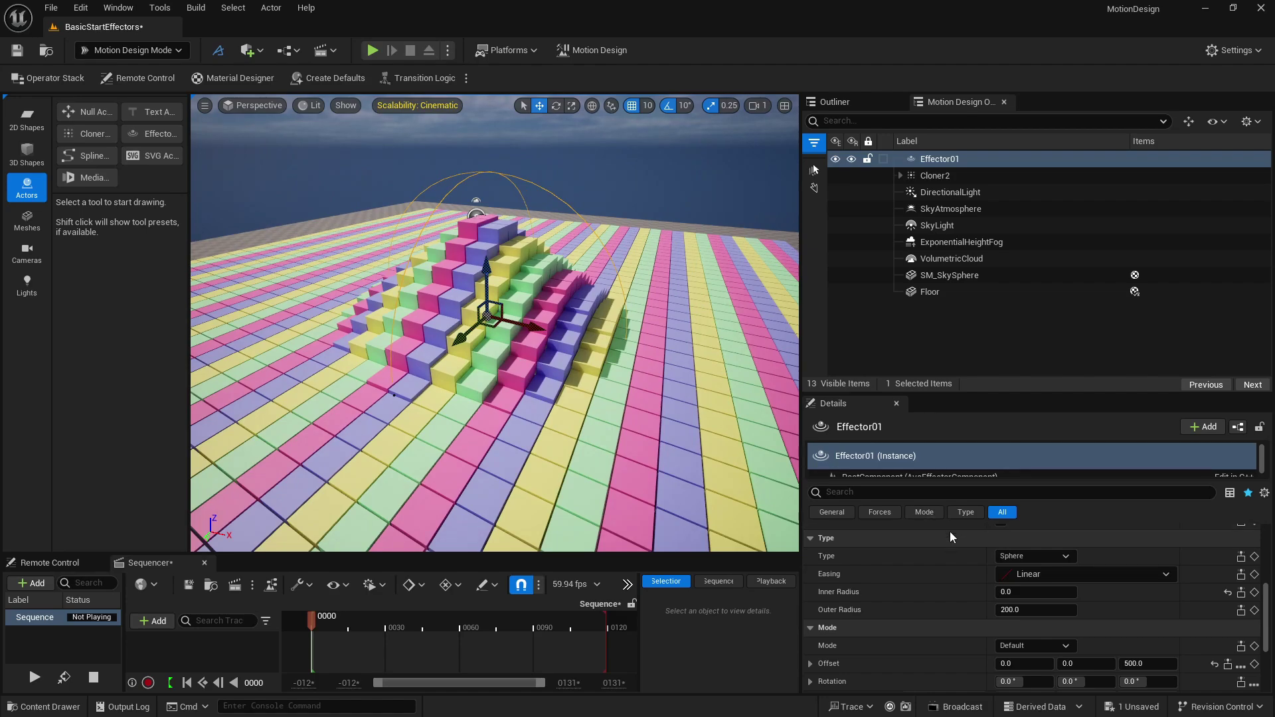
Step: Change Effector01's easing to Out Bounce and move the effector across the grid
click(1089, 576)
scroll(1081, 485, down, 5)
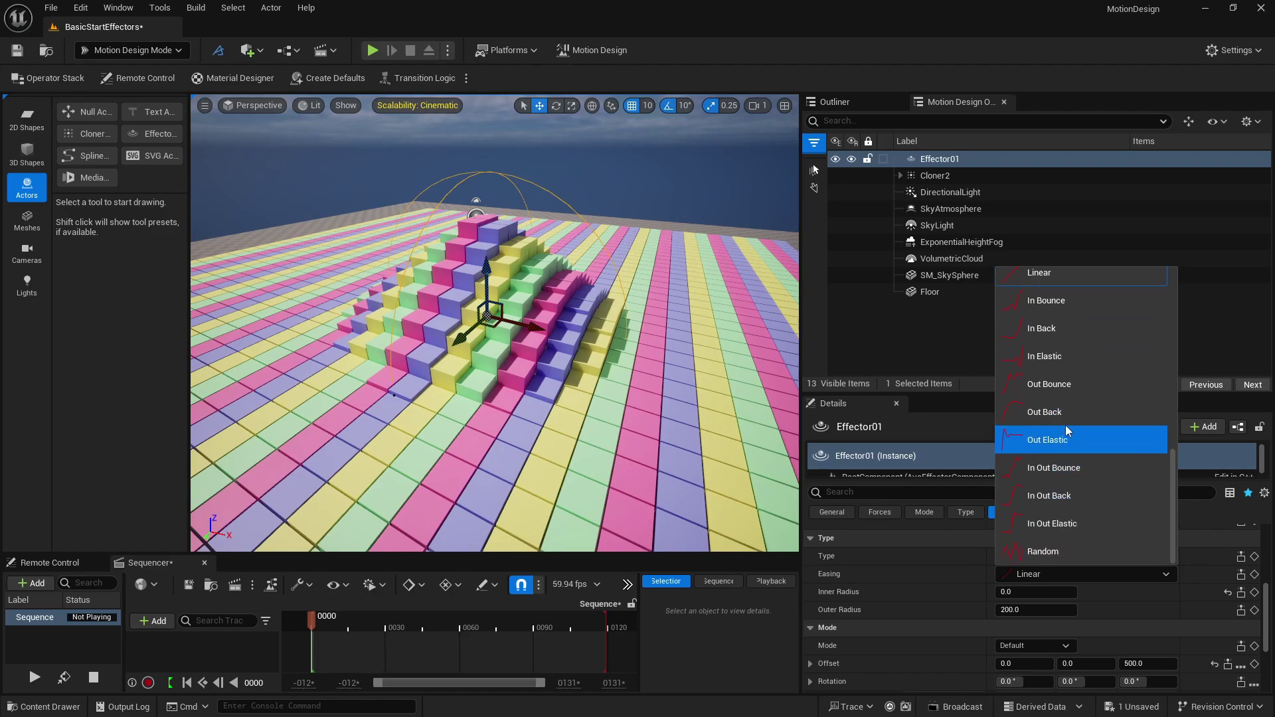
click(1064, 385)
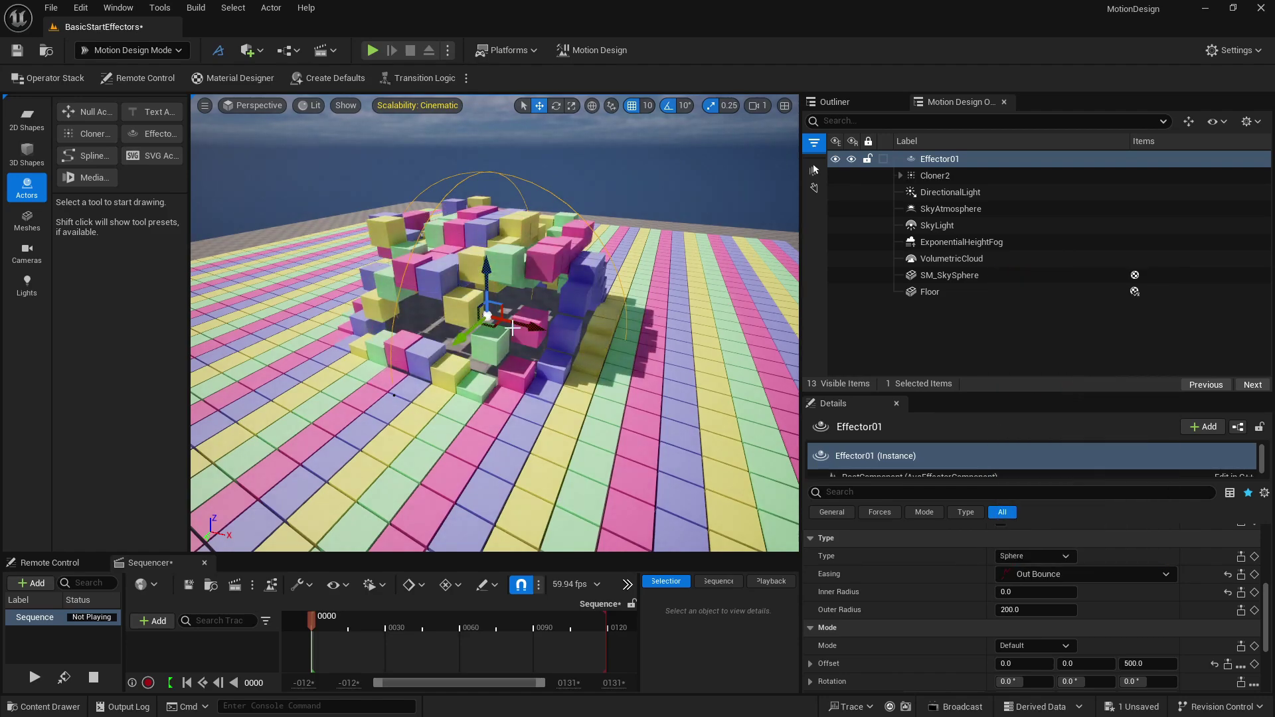
drag(494, 324, 347, 332)
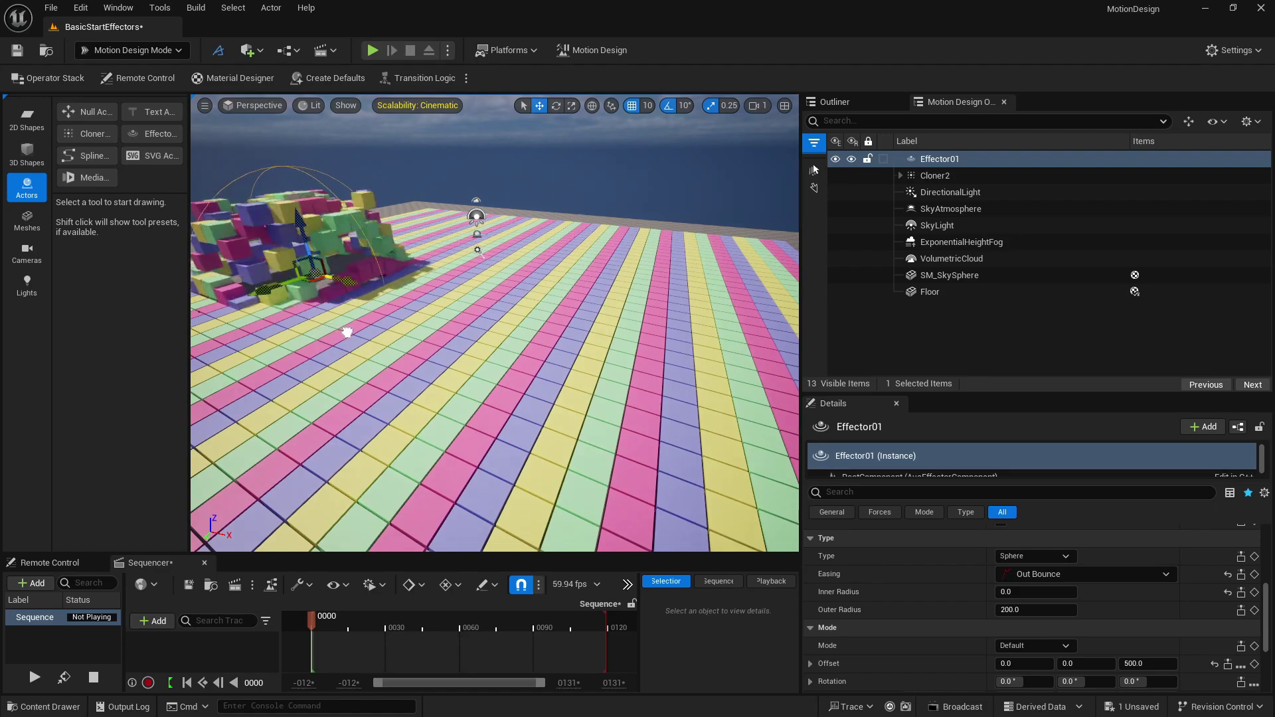
middle_drag(347, 332, 465, 377)
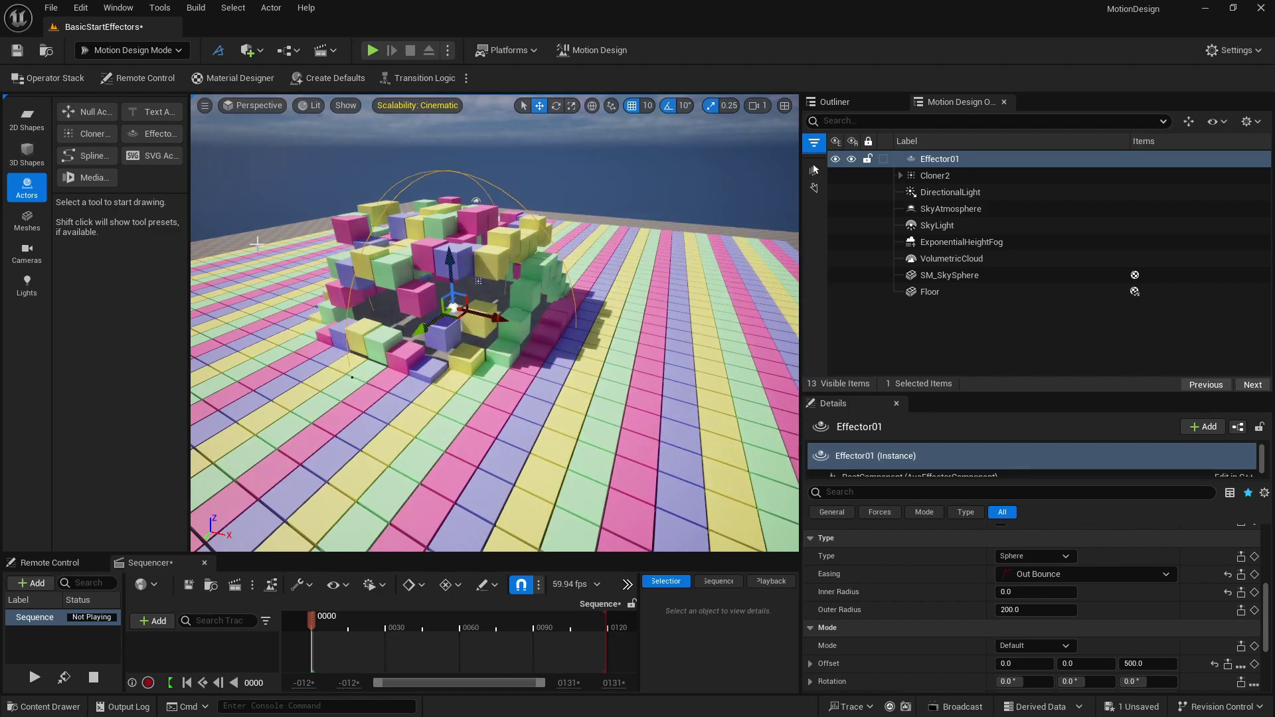
Step: Hide the Floor actor, undo its accidental move, and move Effector01 to another position on the grid
click(257, 235)
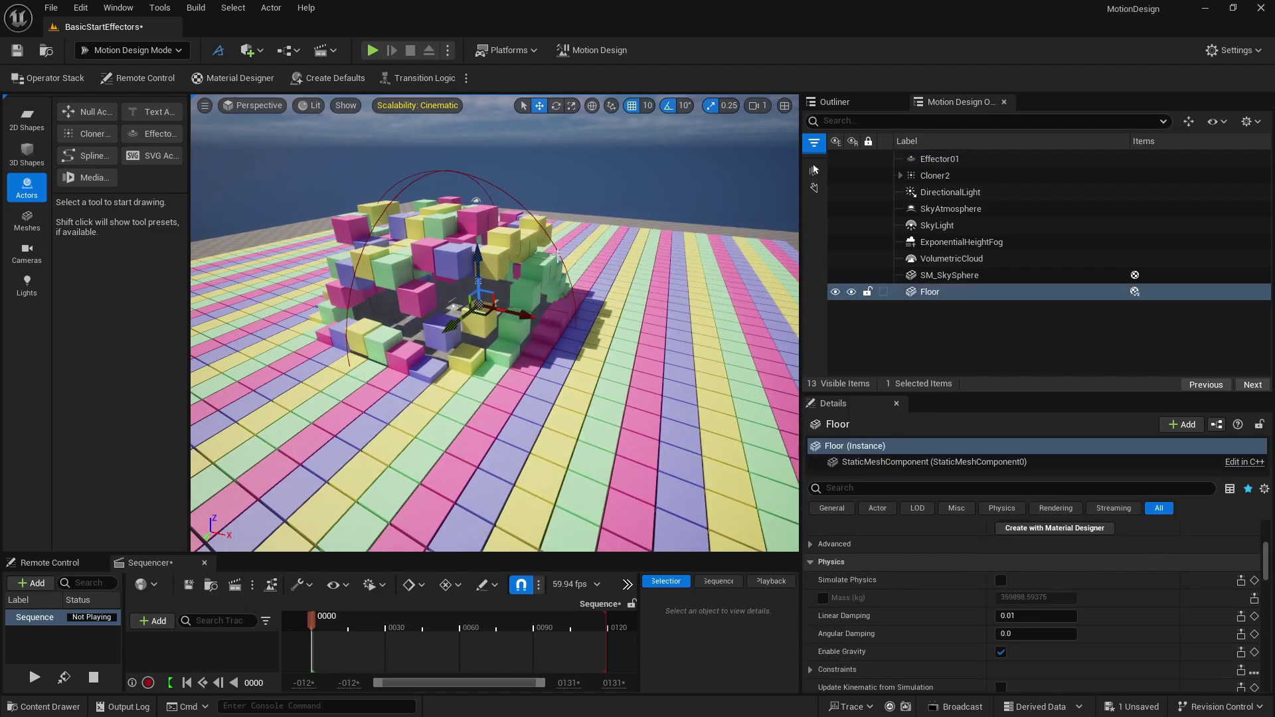
click(846, 297)
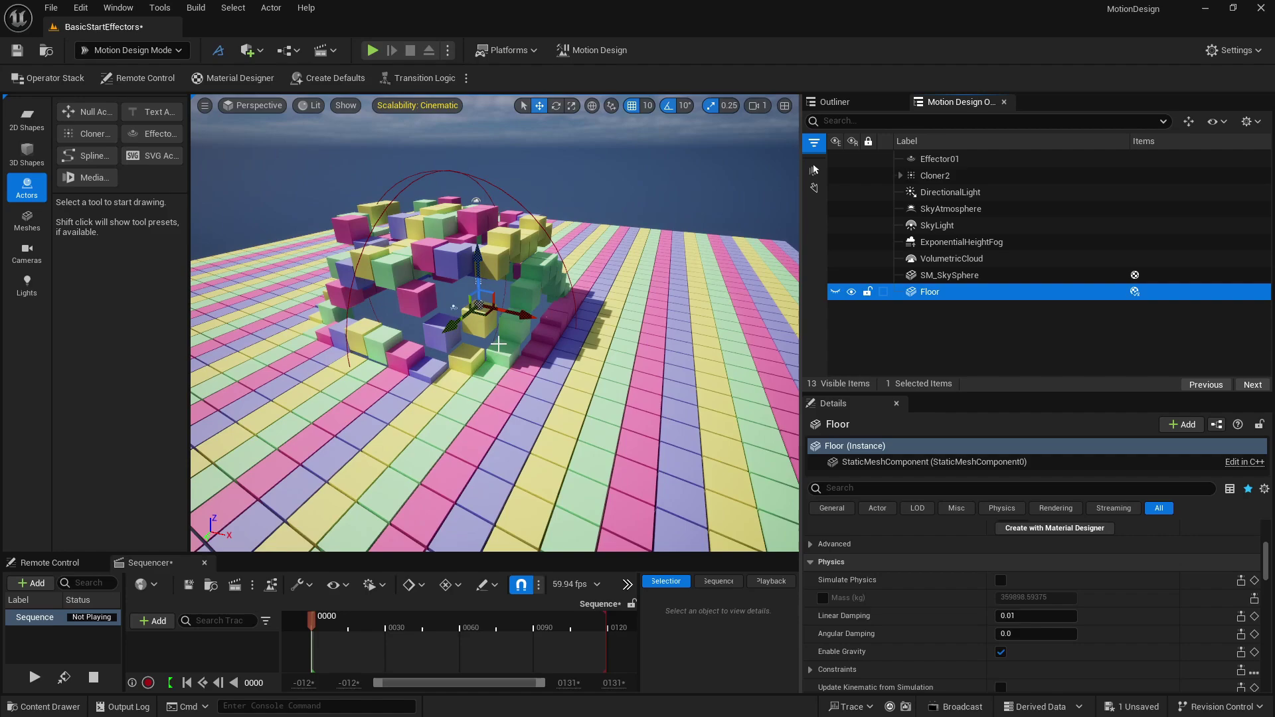
drag(515, 316, 543, 326)
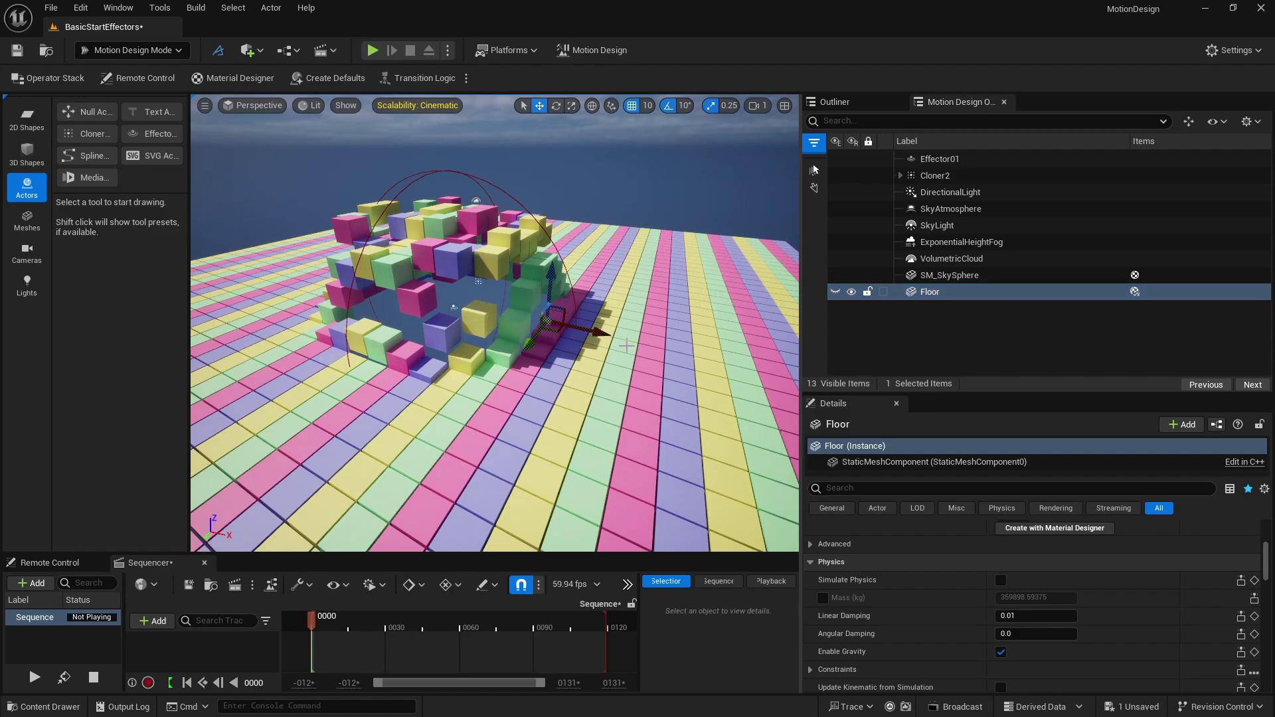
key(ctrl+z)
click(944, 160)
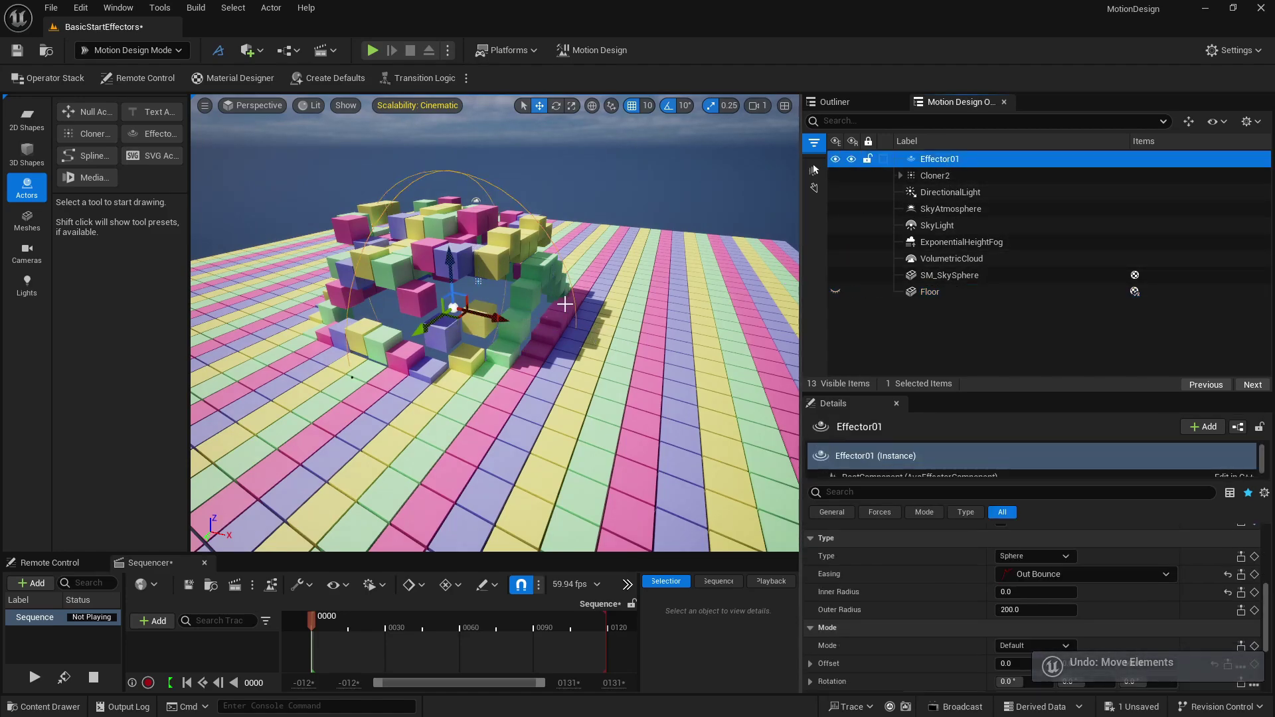
drag(495, 320, 555, 367)
Step: Try the In Elastic easing on Effector01 while moving the effector over the grid
click(1039, 573)
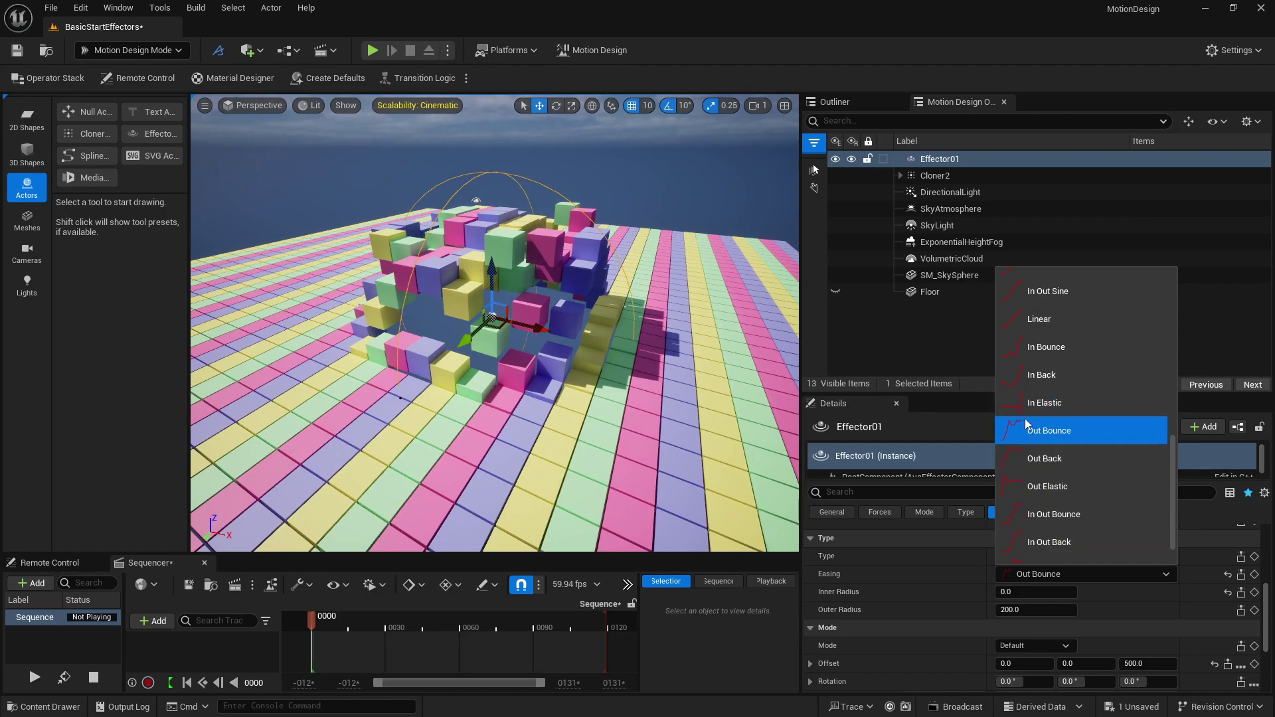
click(1039, 403)
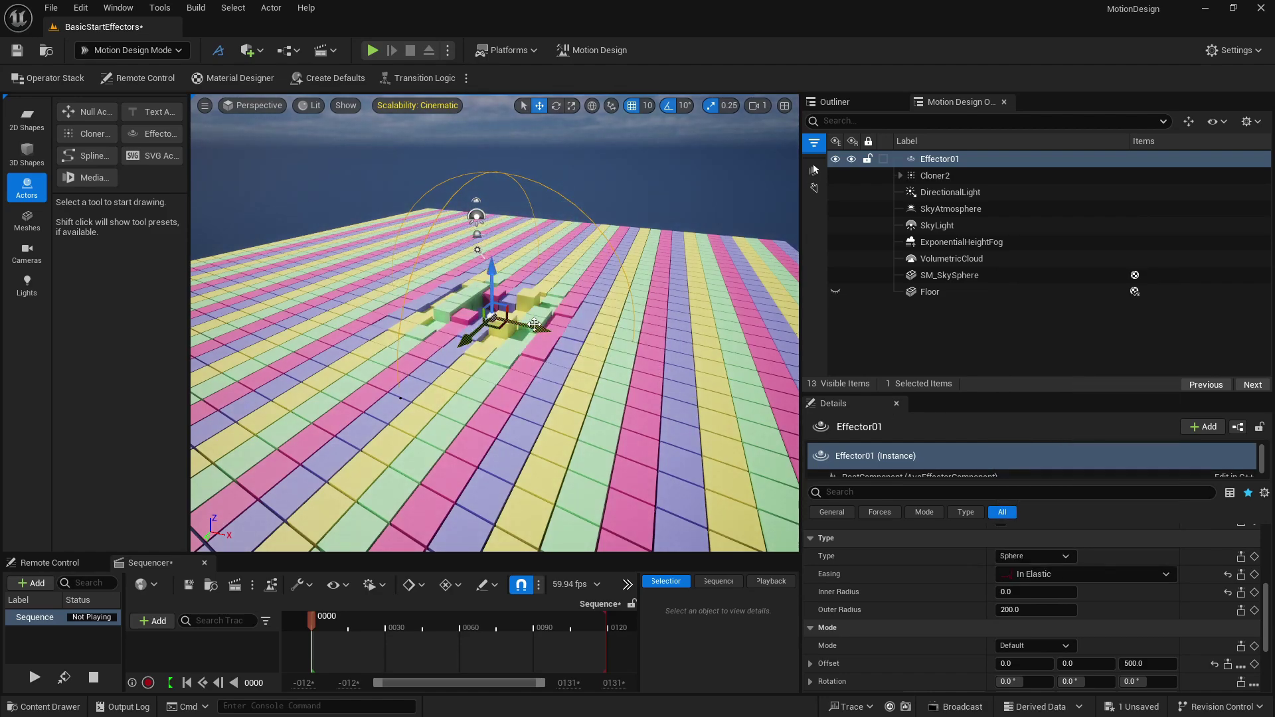
drag(535, 325, 500, 324)
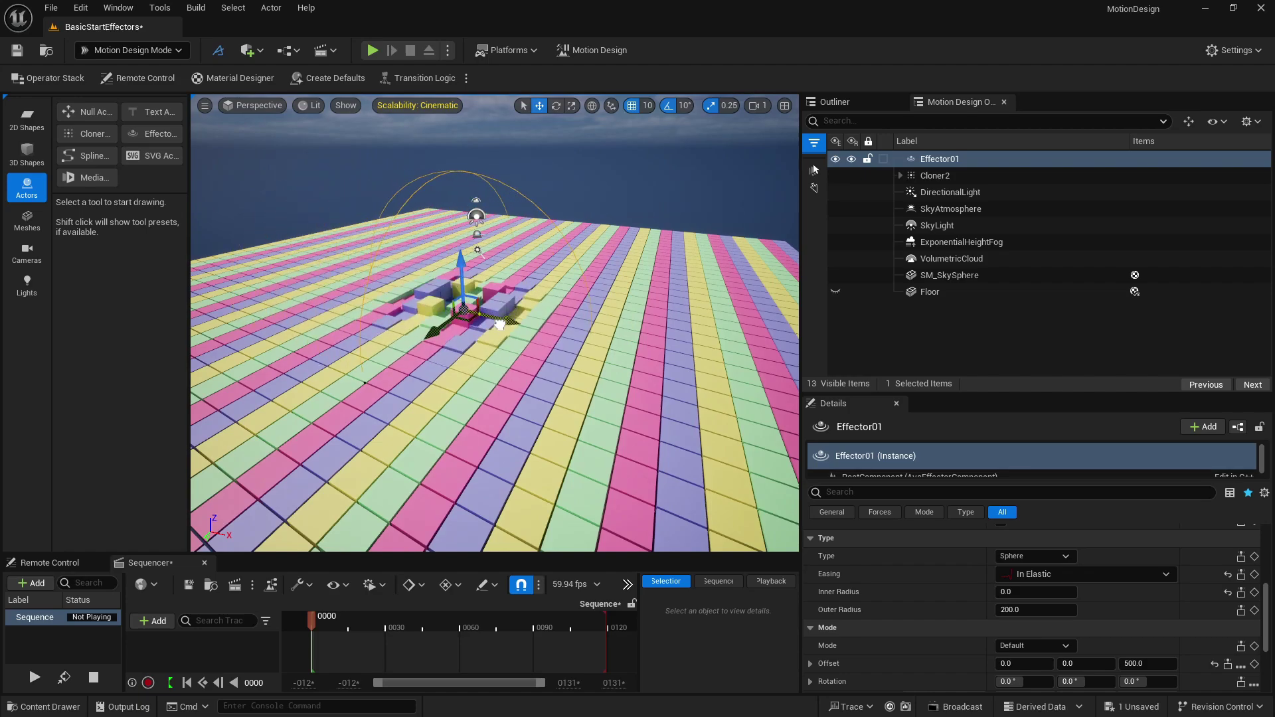
Step: Shift Cloner2 slightly along the X axis while viewing the displaced cubes from beneath, and reselect Effector01
right_click(508, 330)
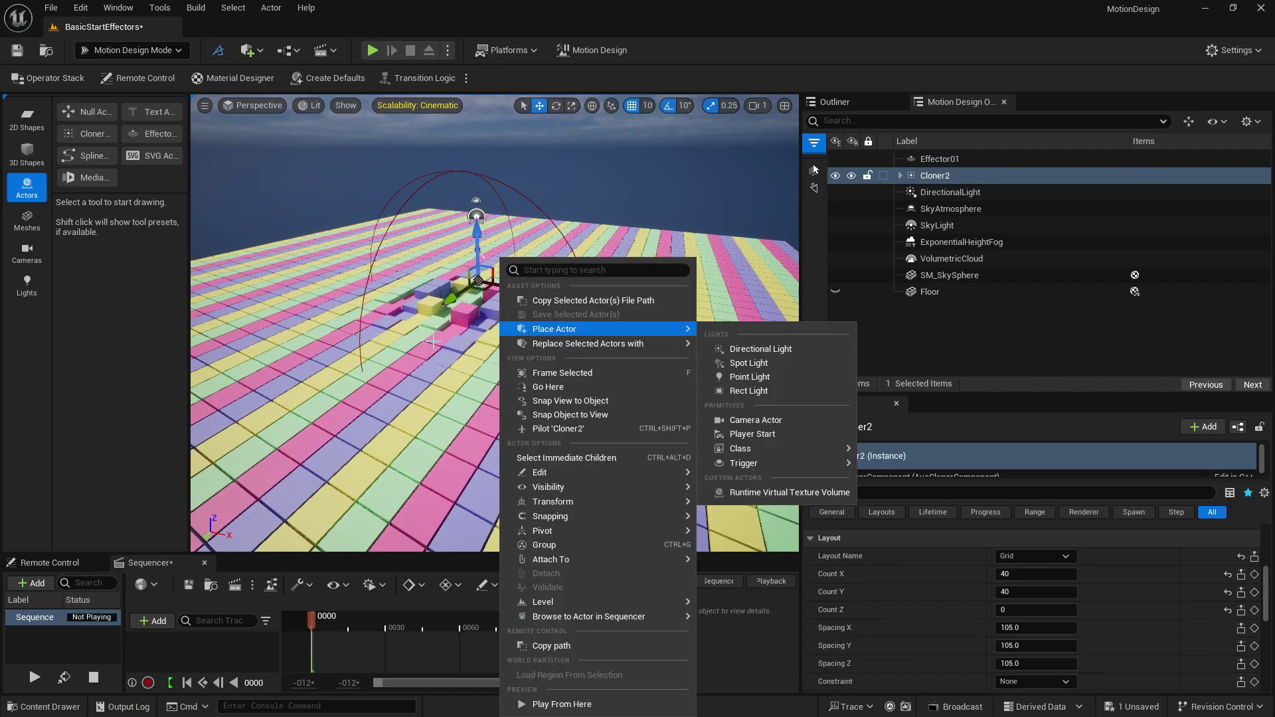
right_drag(425, 334, 441, 236)
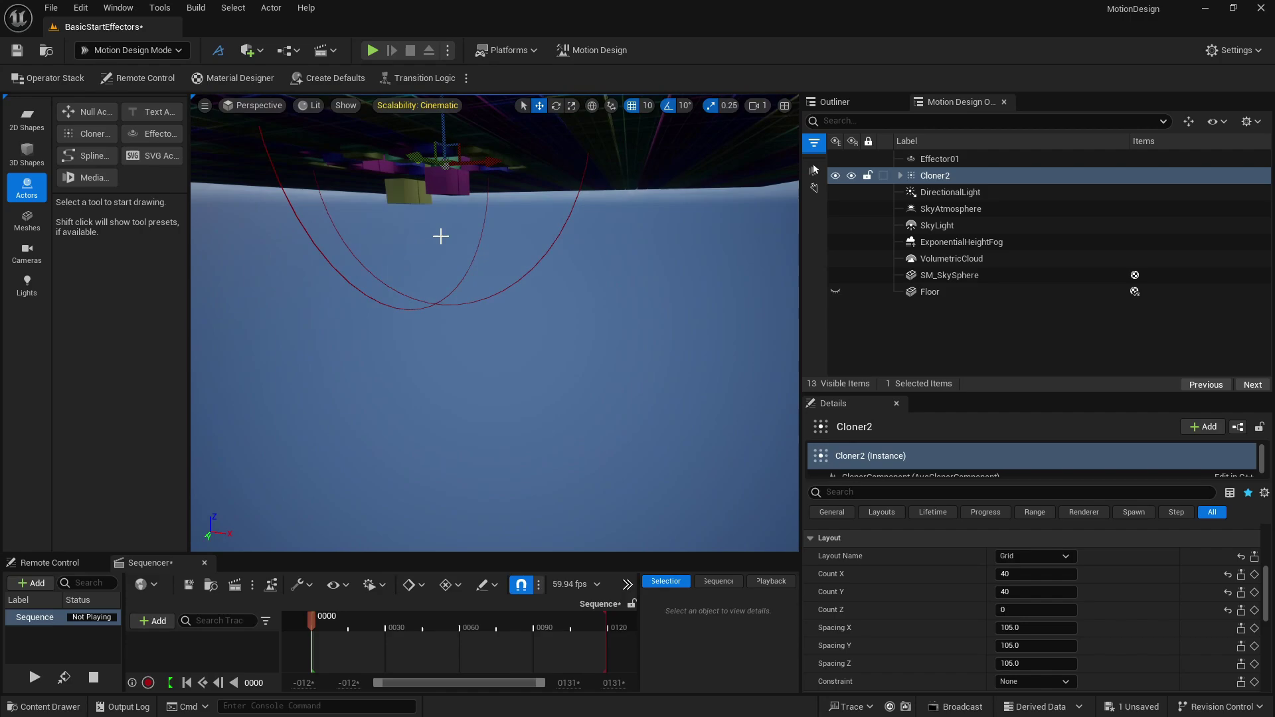
drag(485, 165, 507, 181)
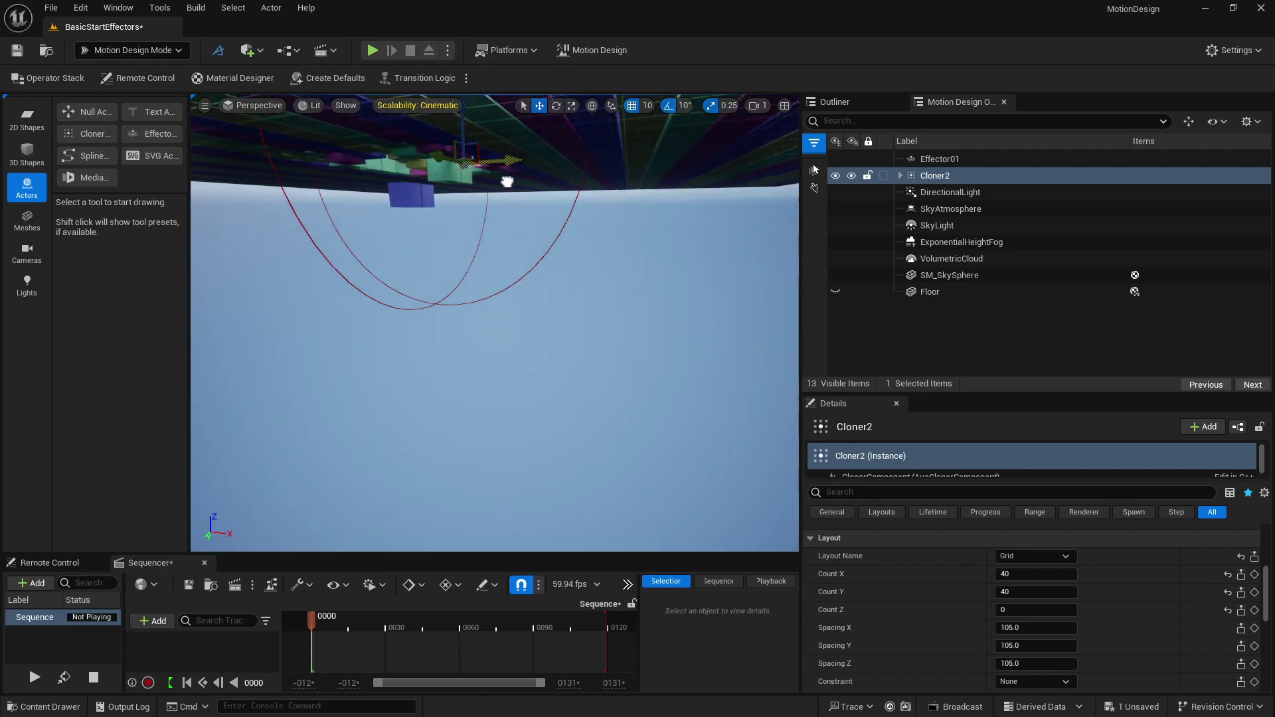
right_drag(507, 182, 507, 156)
right_drag(521, 223, 521, 231)
click(941, 160)
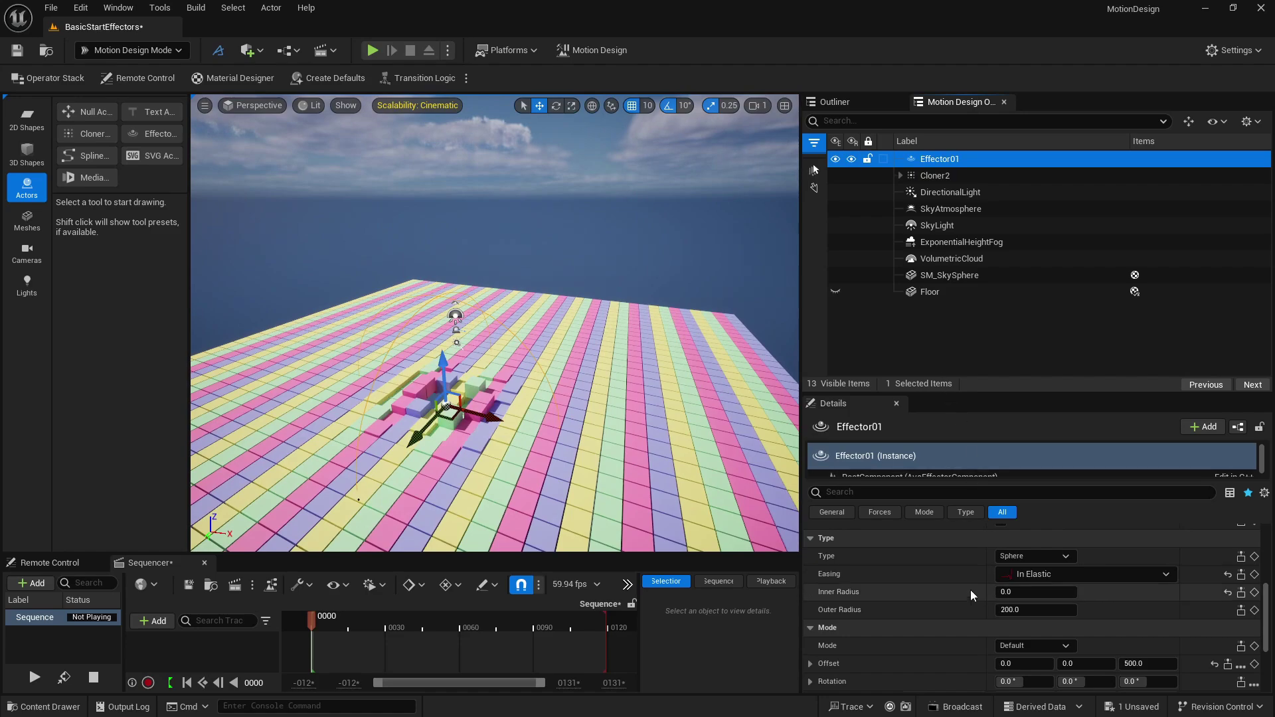
Step: Try the Out Back easing on Effector01, moving the effector and examining the raised cubes up close
click(1014, 573)
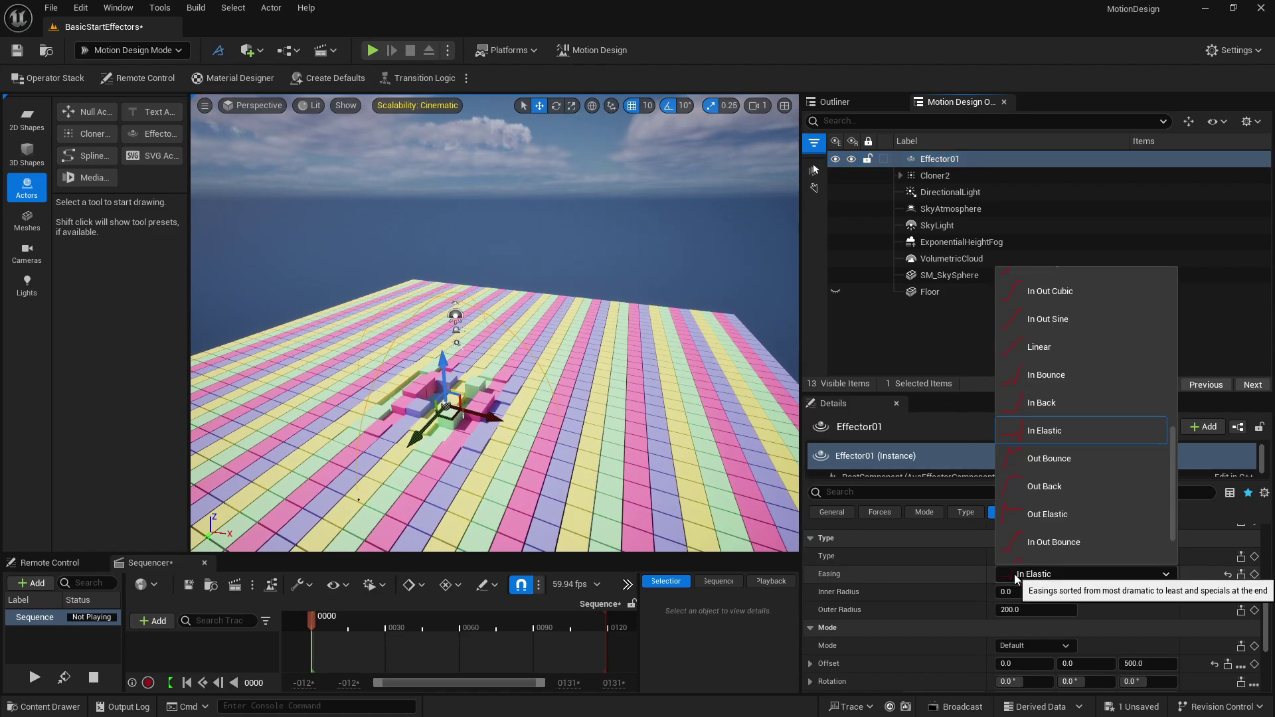
click(1062, 494)
mouse_move(486, 414)
mouse_down()
mouse_move(708, 444)
mouse_move(398, 415)
mouse_move(478, 420)
mouse_up()
right_drag(478, 420, 502, 441)
right_drag(614, 435, 591, 390)
key(w)
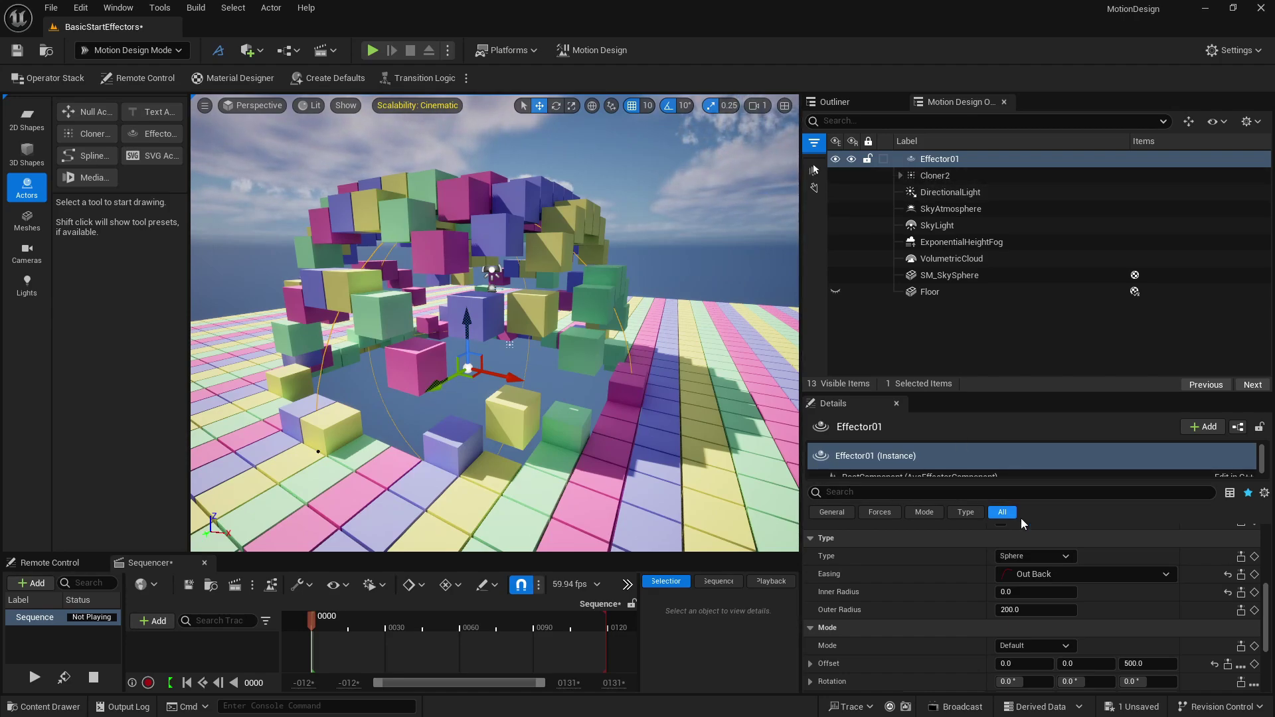
Step: Try the Out Elastic easing on Effector01 and move the effector along the grid's X axis
click(1041, 574)
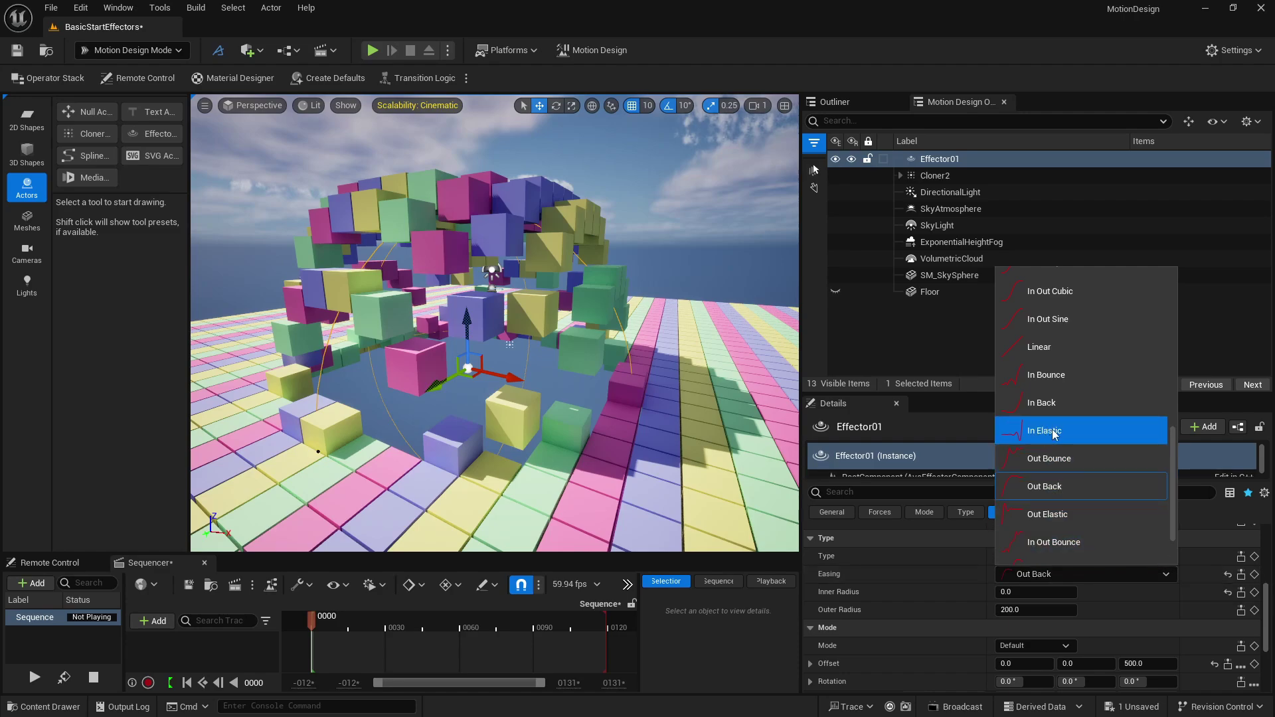
click(1051, 515)
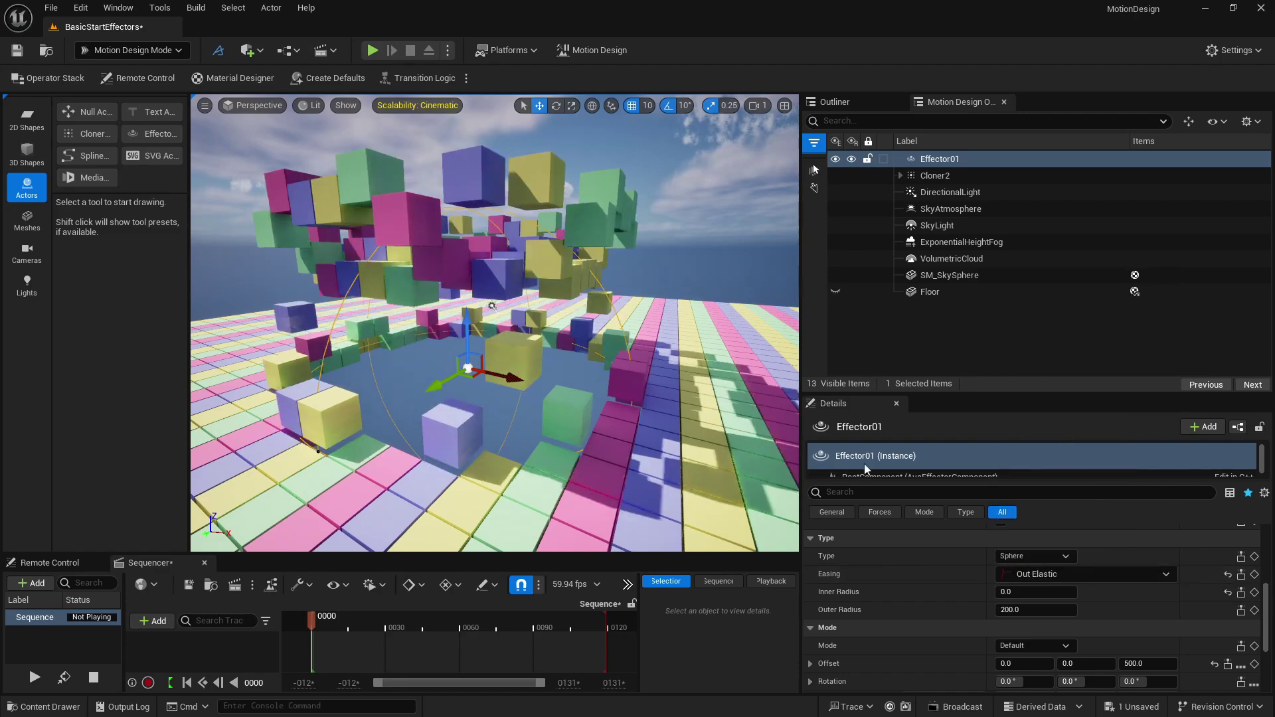
drag(498, 377, 430, 361)
Step: Return Effector01's easing to Out Bounce and move the effector along the grid
click(1036, 573)
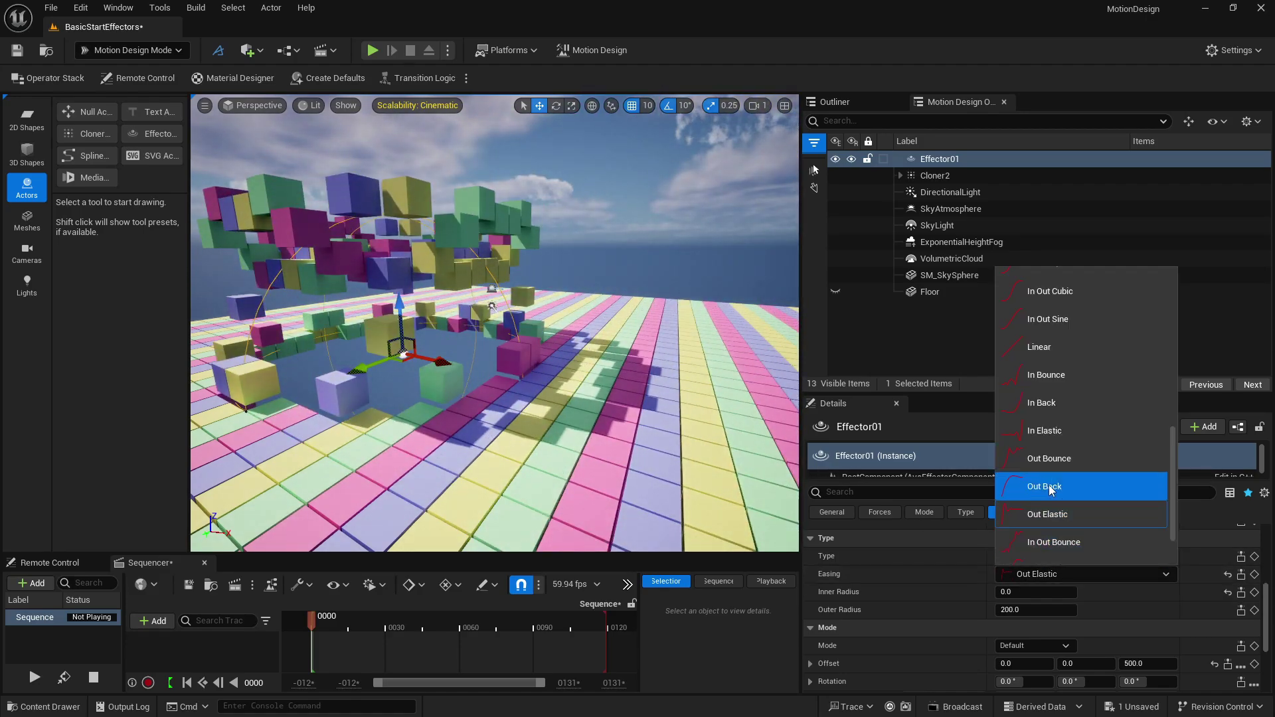
scroll(1063, 488, up, 3)
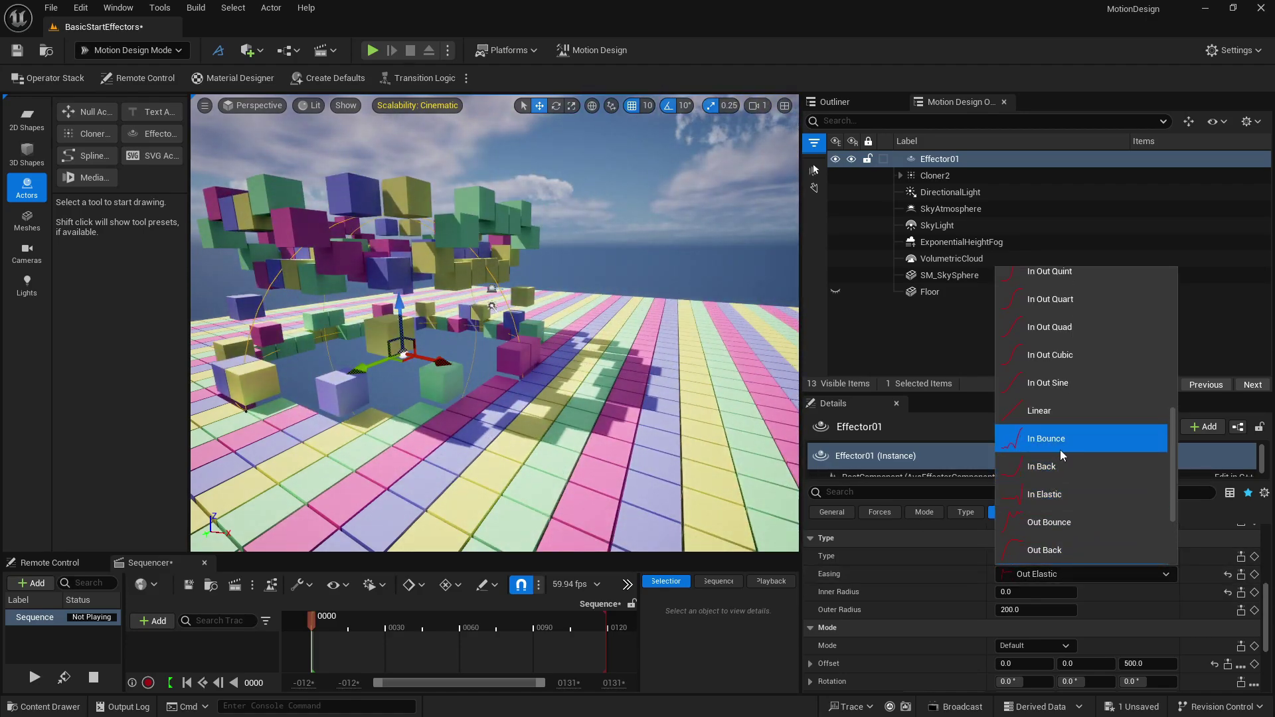
scroll(1053, 442, up, 1)
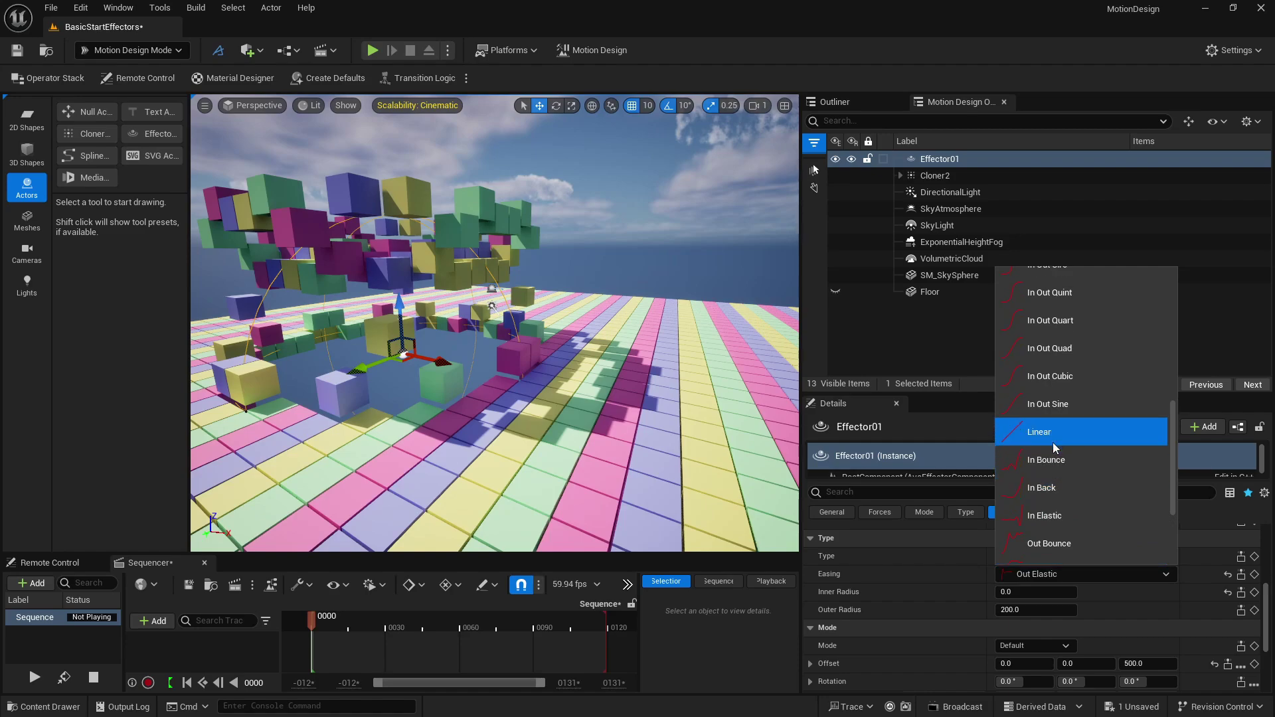
scroll(1053, 442, up, 7)
scroll(1052, 443, down, 10)
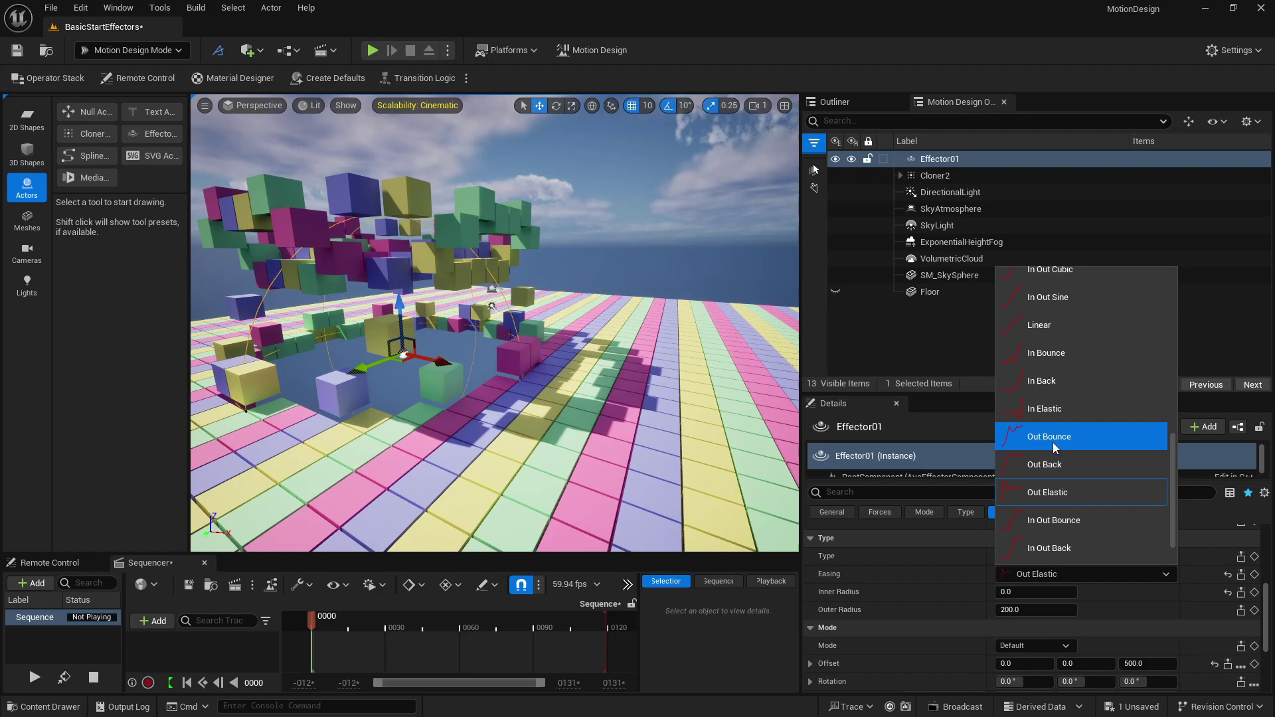
click(1053, 440)
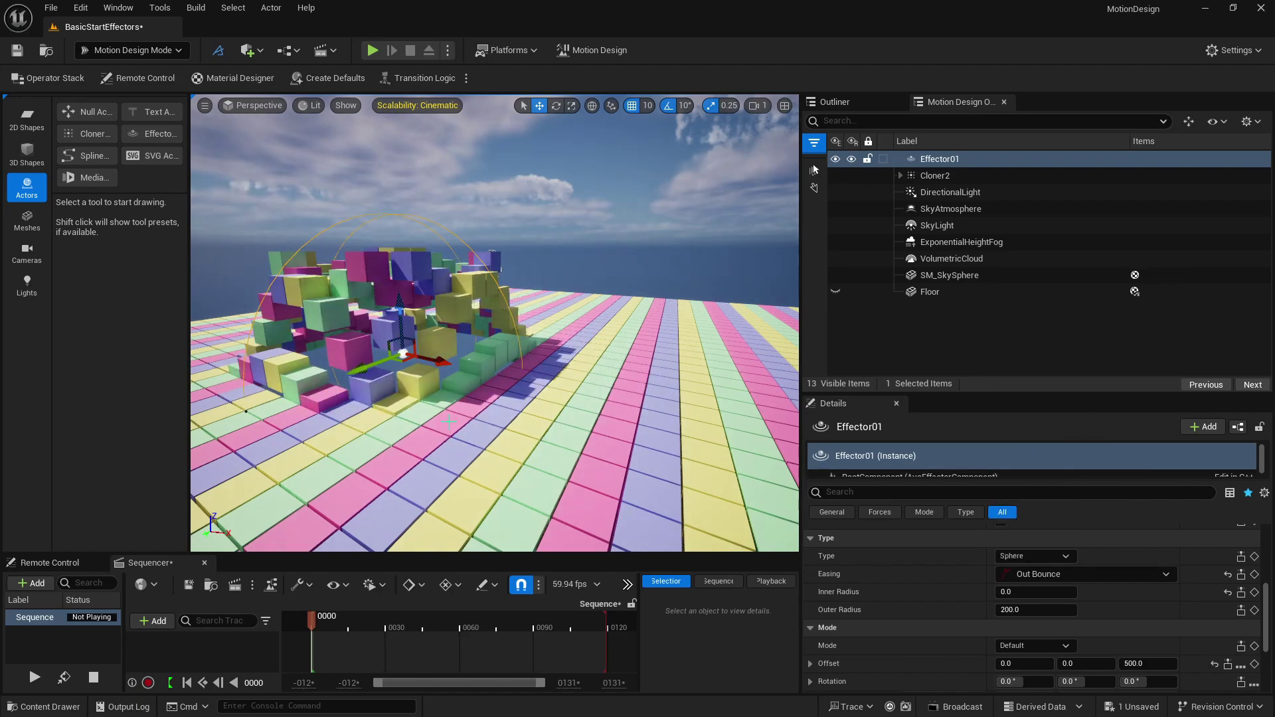
drag(437, 362, 480, 376)
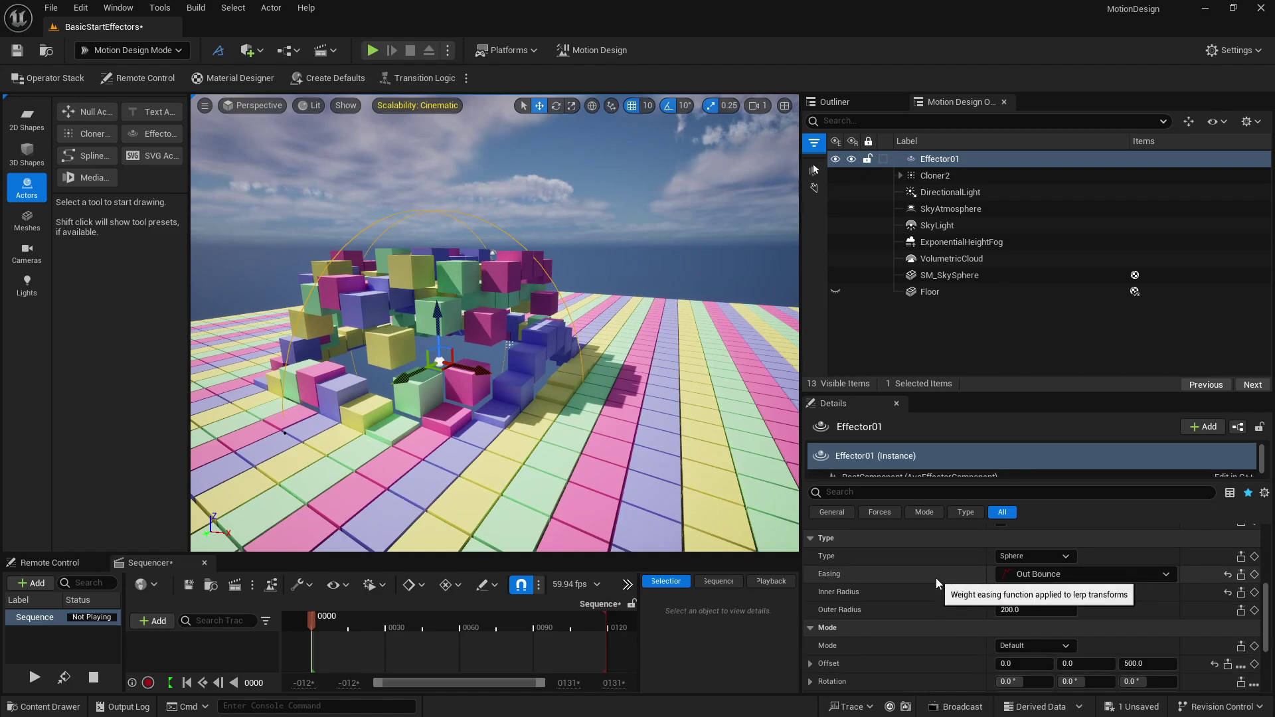
Step: Set Effector01's mode rotation to 40°, 20° and 10° and its mode scale to 0.5 on all axes
scroll(936, 581, down, 2)
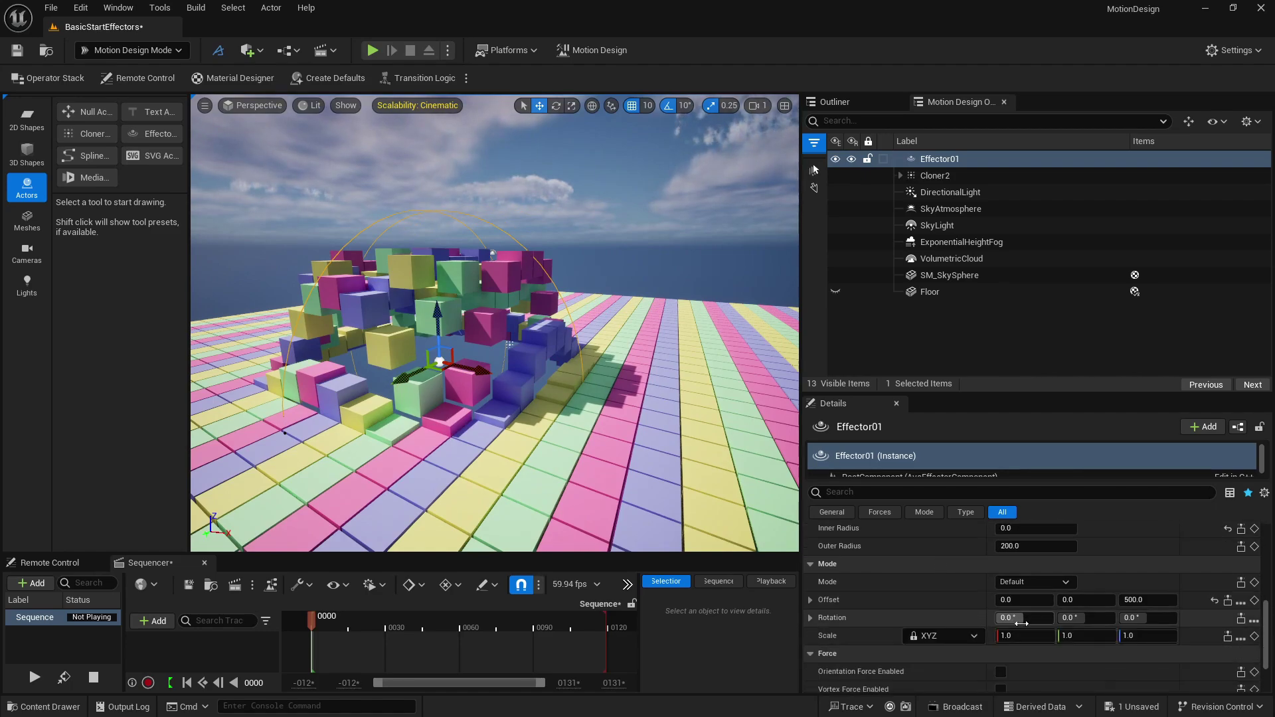
click(1023, 582)
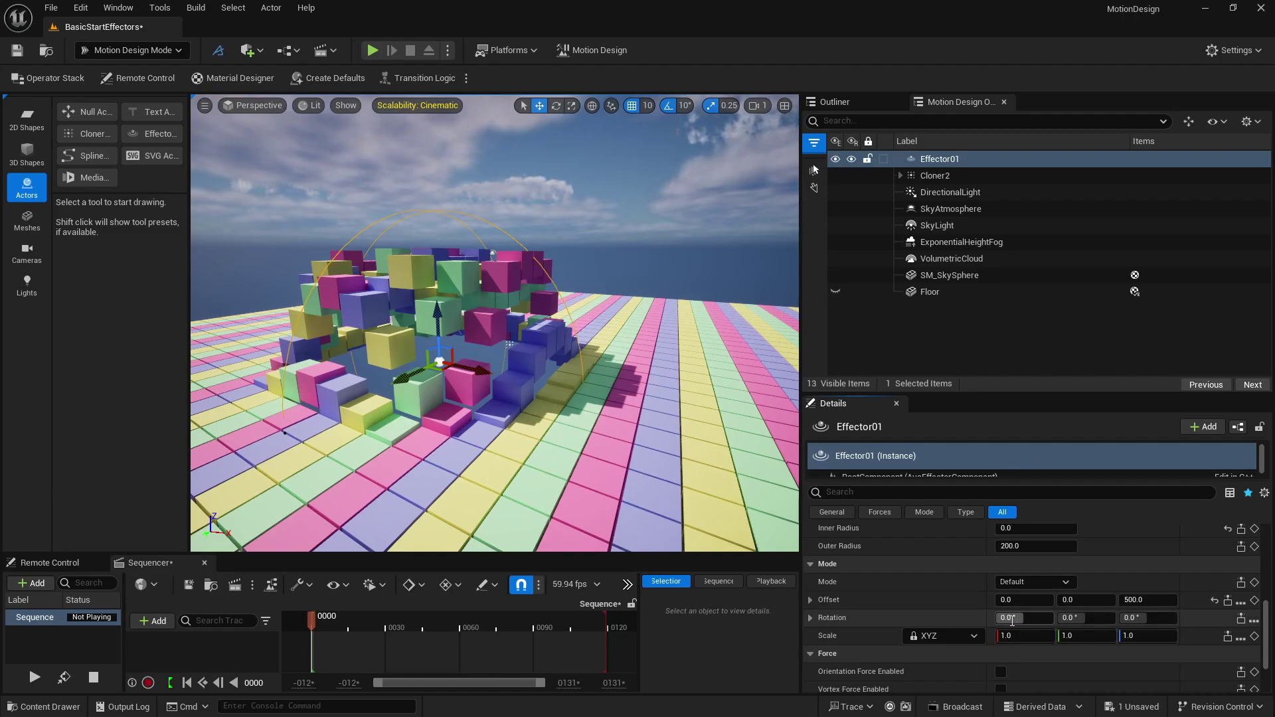
click(1011, 620)
text(40)
key(Return)
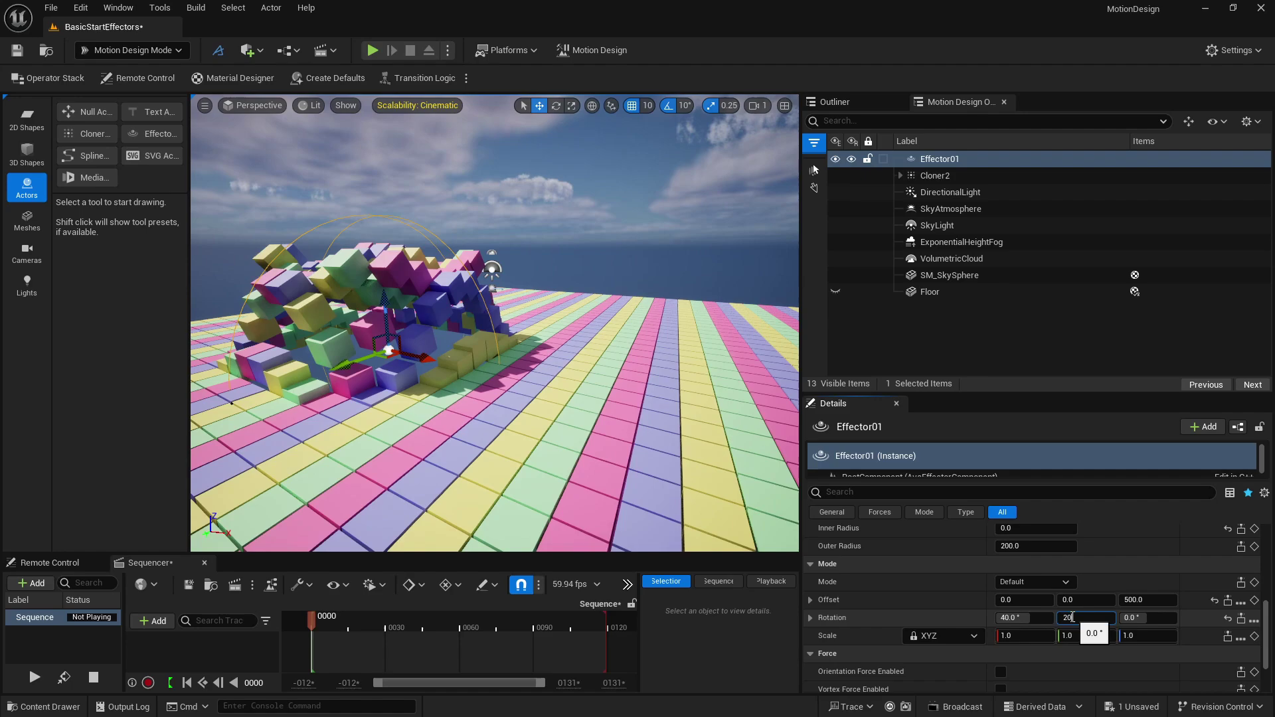
key(Return)
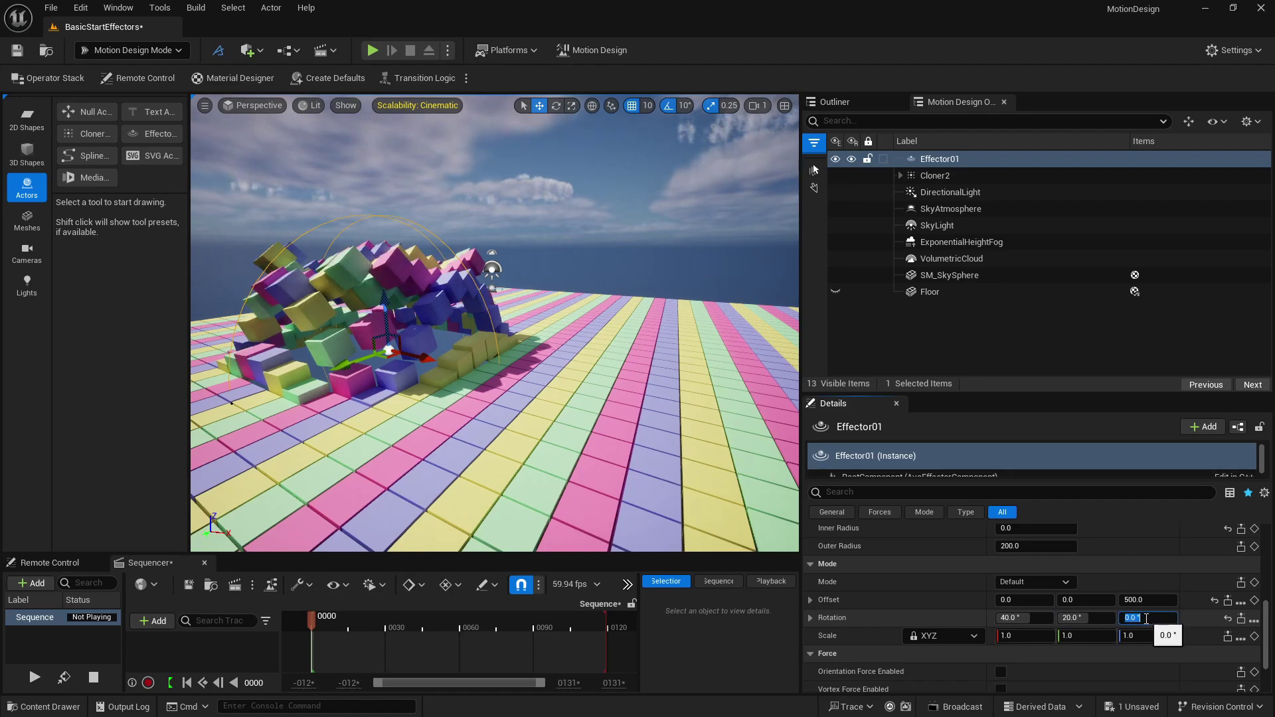
Step: Move Effector01 across the cube grid and examine the rotated, displaced cubes from a higher viewpoint
drag(415, 360, 440, 400)
key(s)
right_drag(440, 400, 399, 402)
key(e)
alt+drag(421, 446, 415, 456)
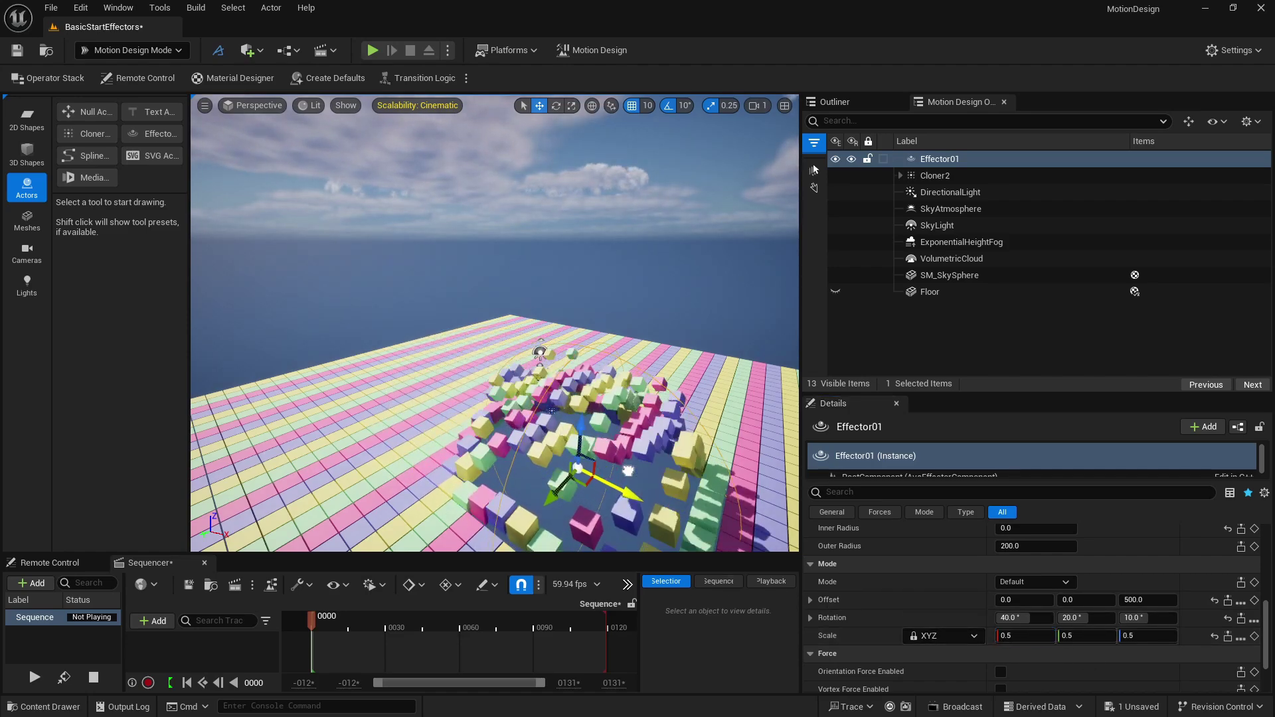
Step: Move Effector01 along the grid's X and Y axes and inspect the displaced cubes from close up and from above
drag(549, 462, 531, 455)
right_drag(531, 455, 535, 434)
key(w)
key(s)
key(q)
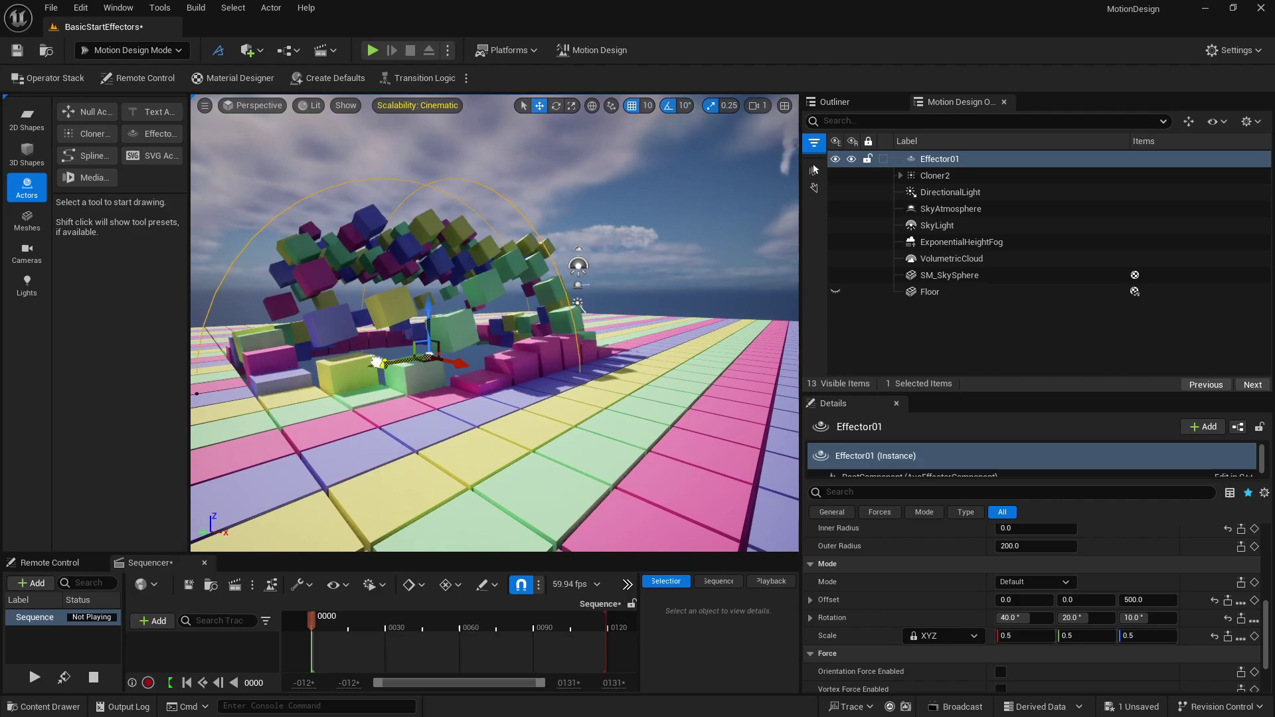
drag(376, 362, 472, 375)
right_drag(473, 375, 405, 461)
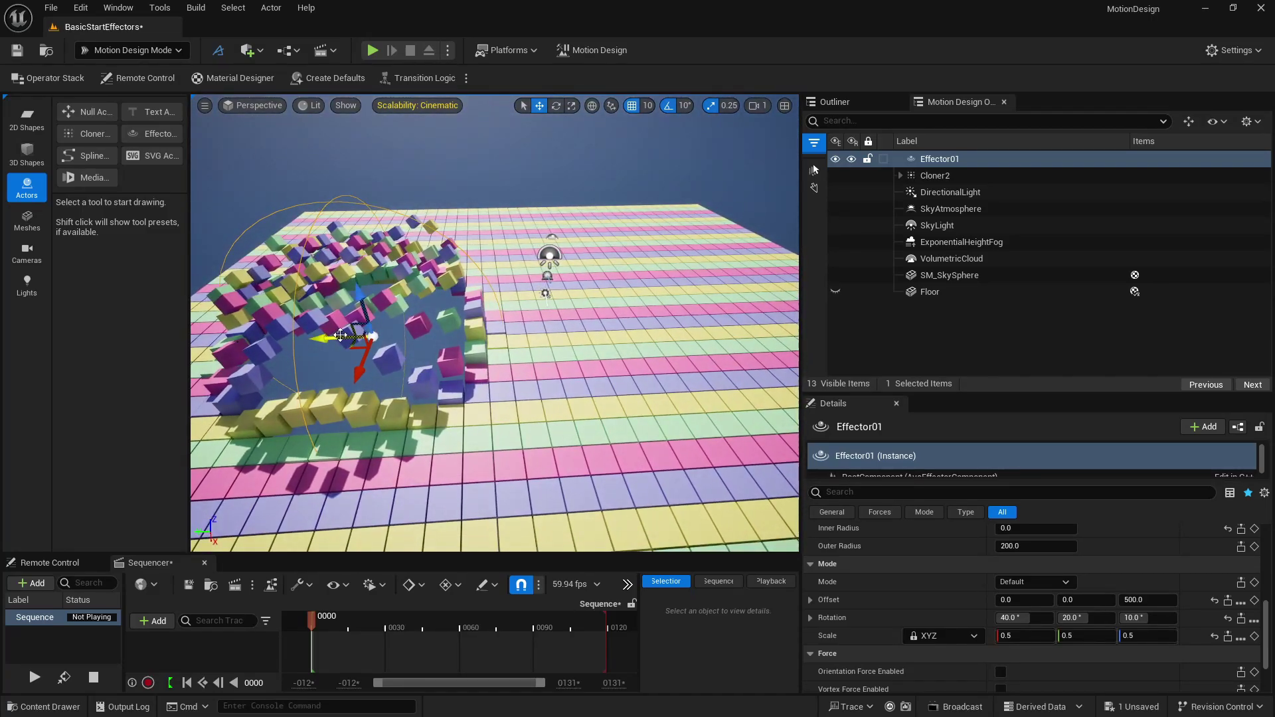
drag(340, 337, 481, 333)
right_drag(482, 335, 670, 332)
right_drag(602, 385, 602, 399)
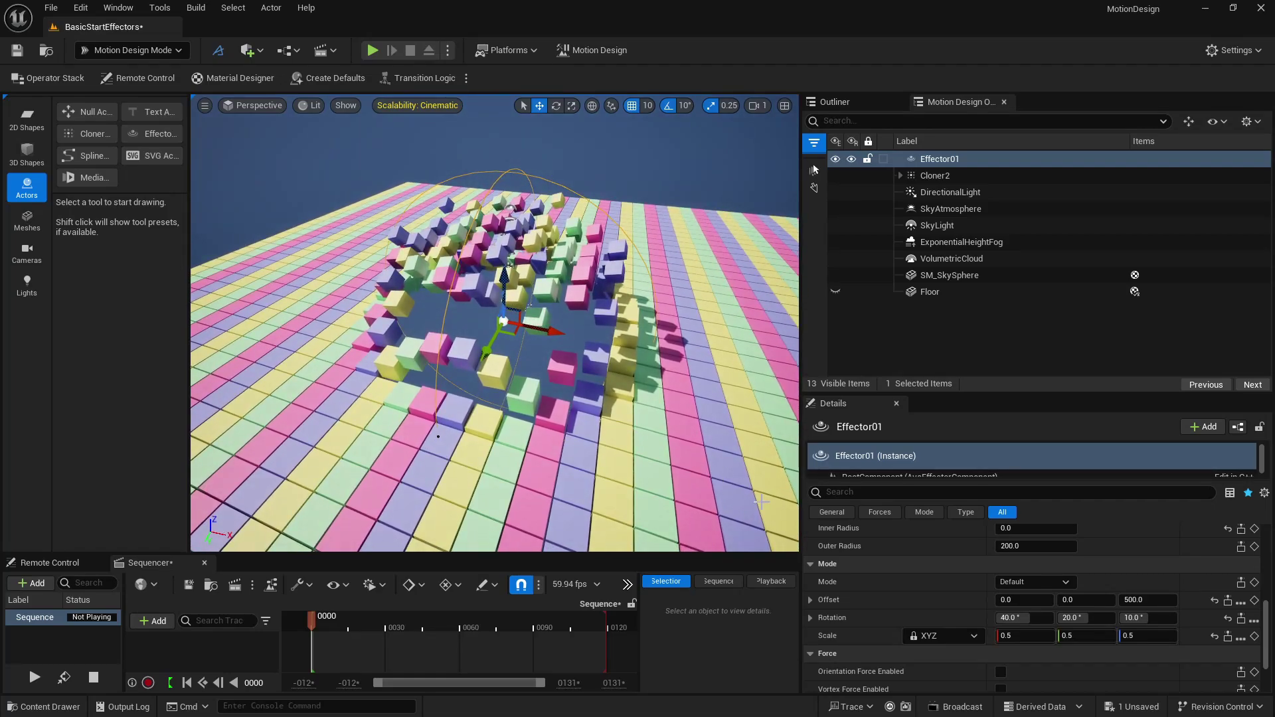
Step: Try the Plane type on Effector01 and move the effector back and forth along the grid's Y axis
scroll(911, 603, down, 2)
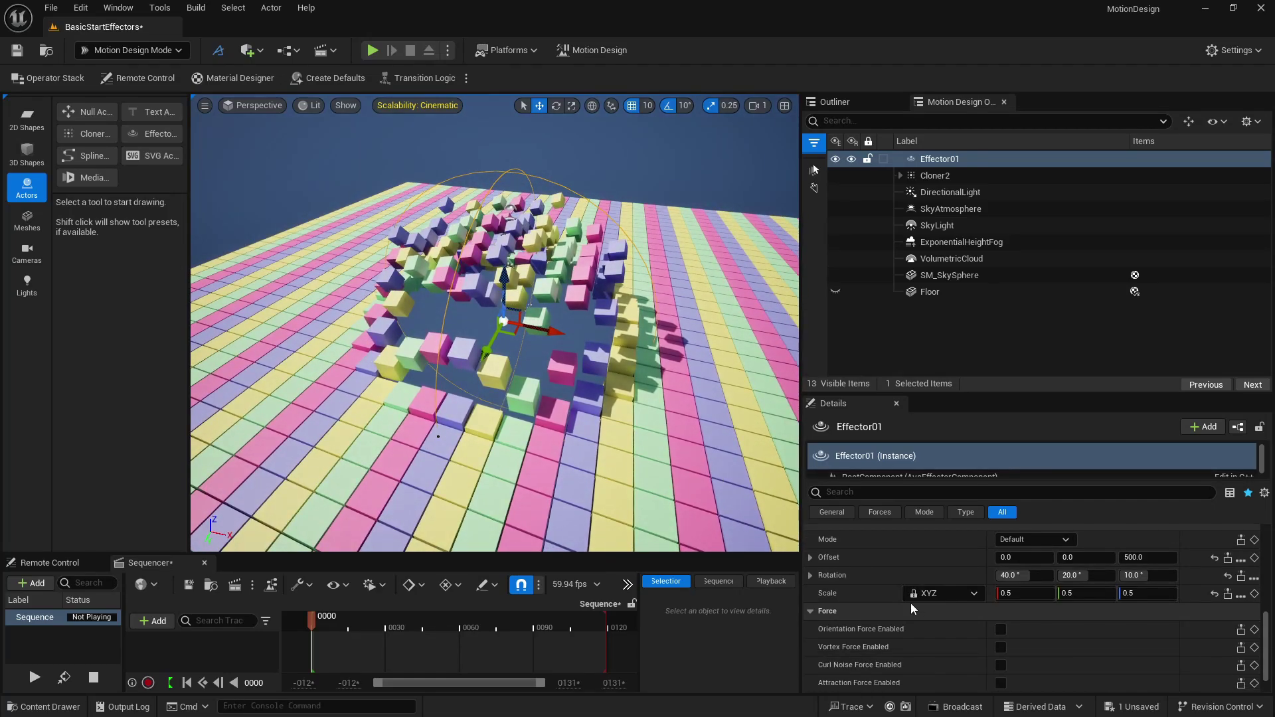
scroll(916, 631, down, 2)
scroll(918, 628, up, 5)
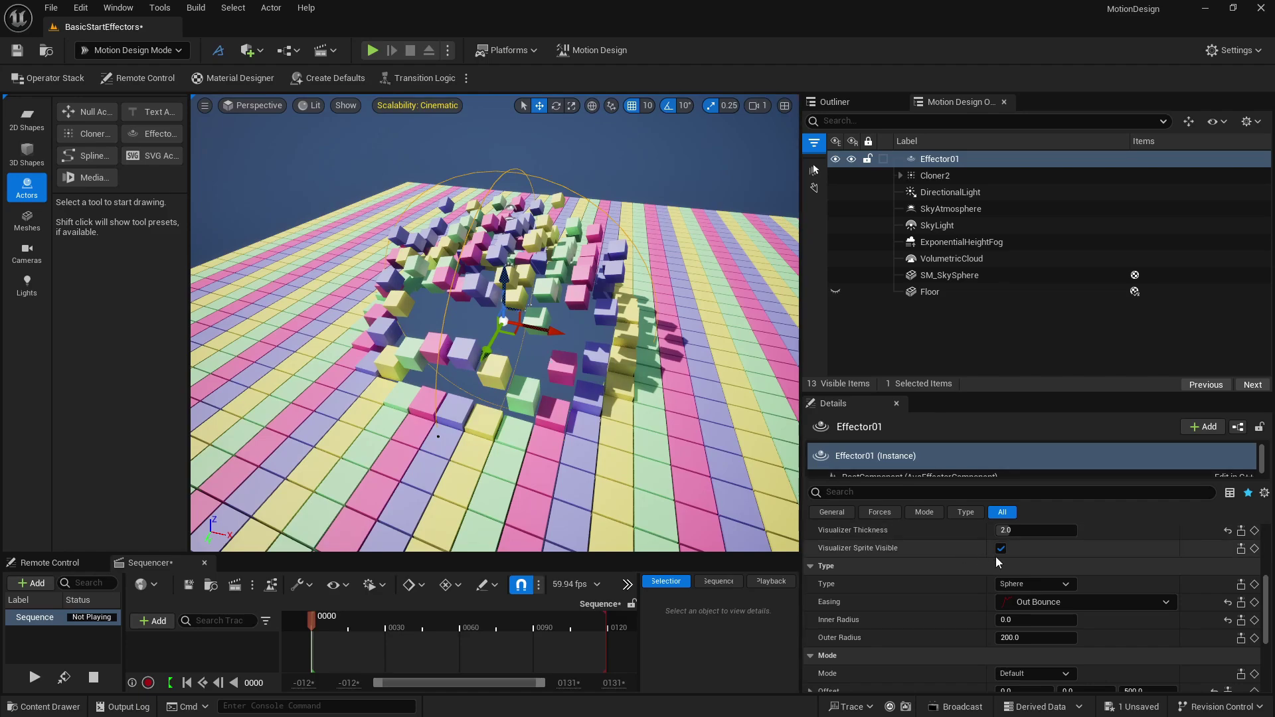
click(1031, 580)
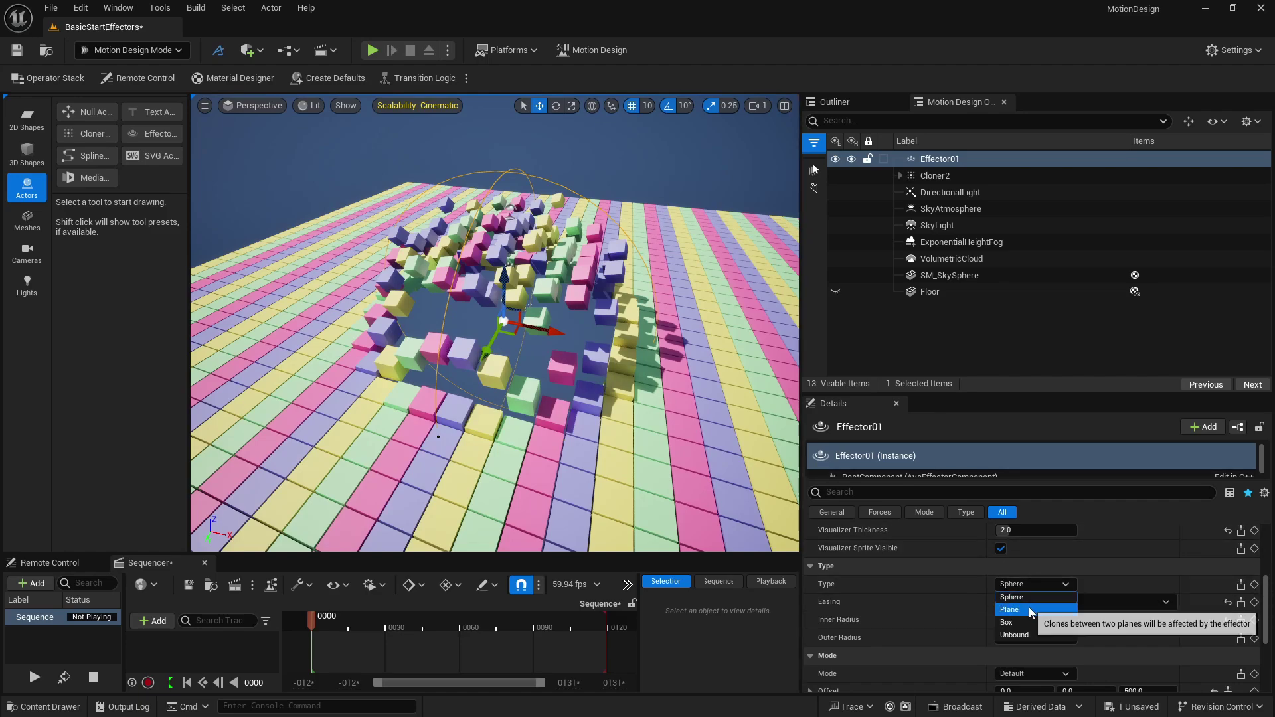
click(1029, 608)
right_drag(637, 372, 425, 375)
right_drag(479, 297, 499, 313)
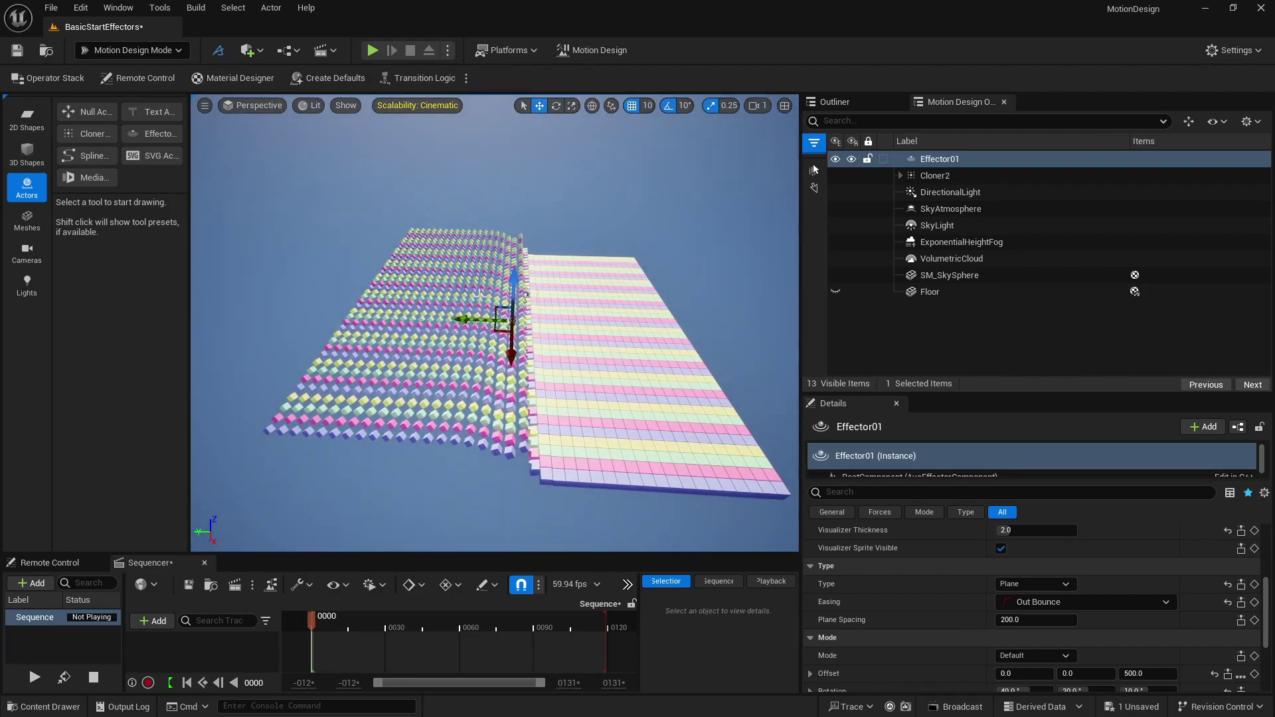
drag(473, 318, 236, 312)
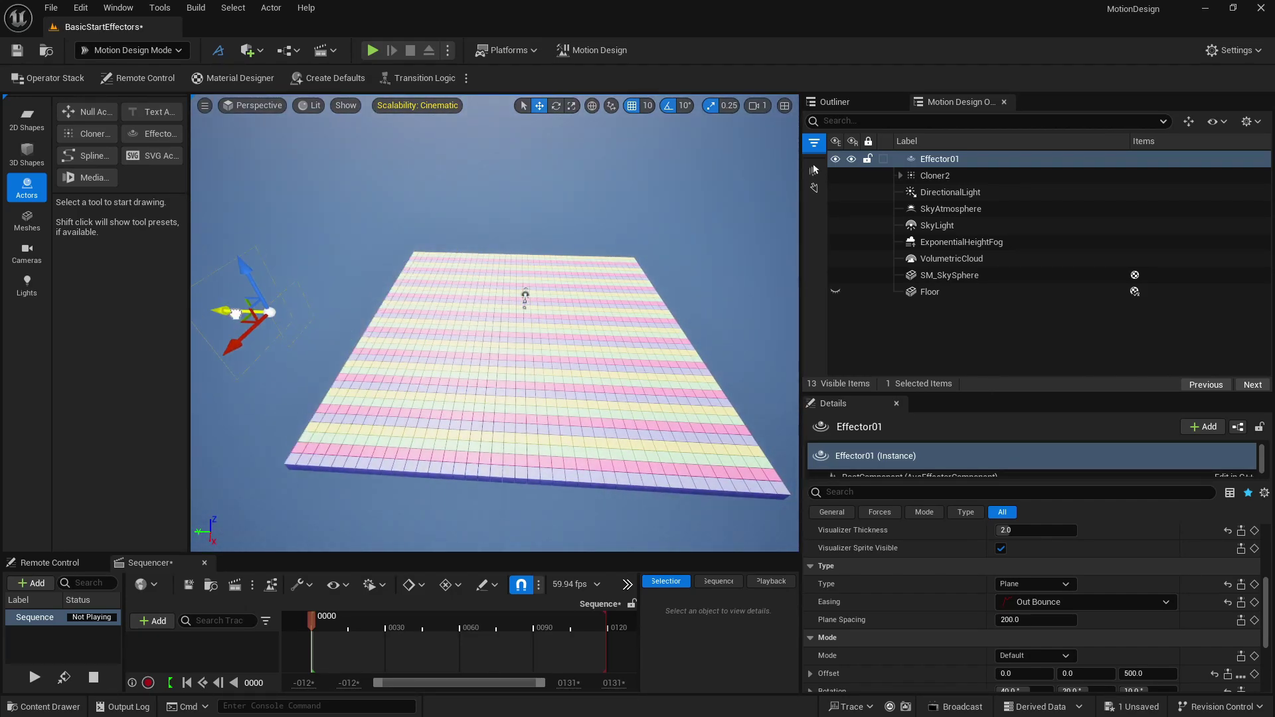
drag(334, 332, 458, 398)
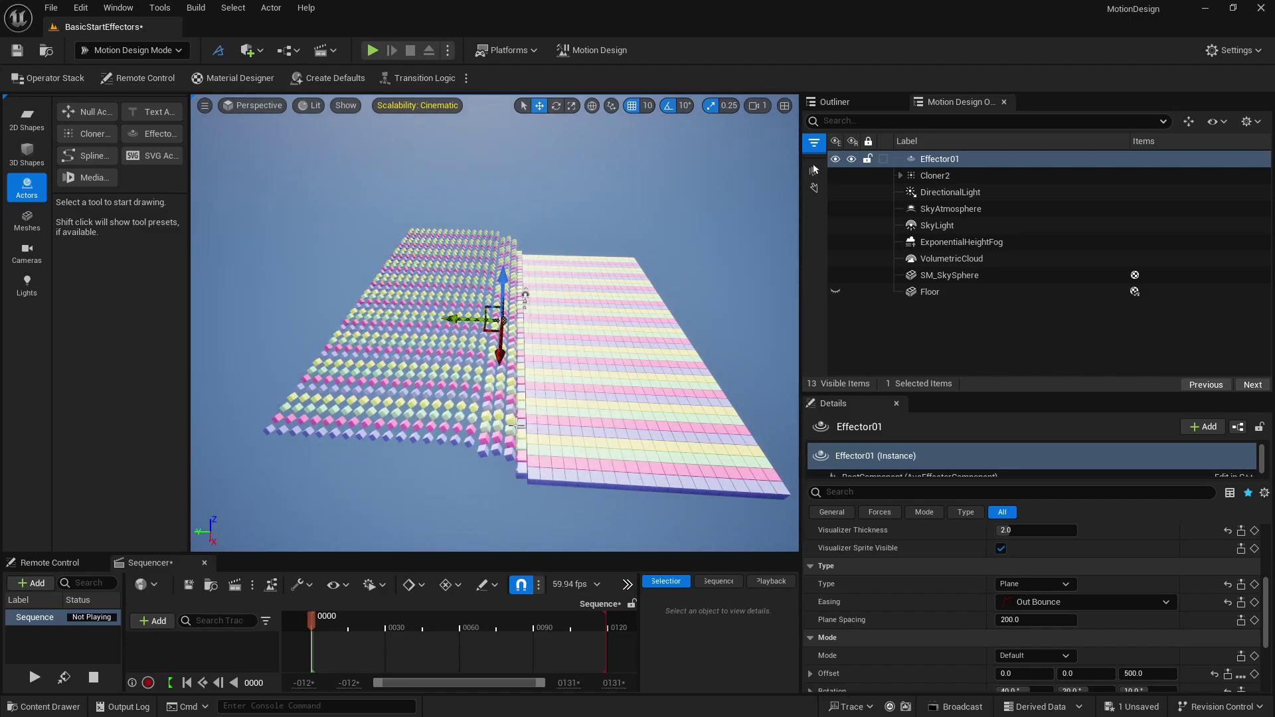
Step: Try the Box type on Effector01 and move the effector across the grid along its X axis
click(1015, 586)
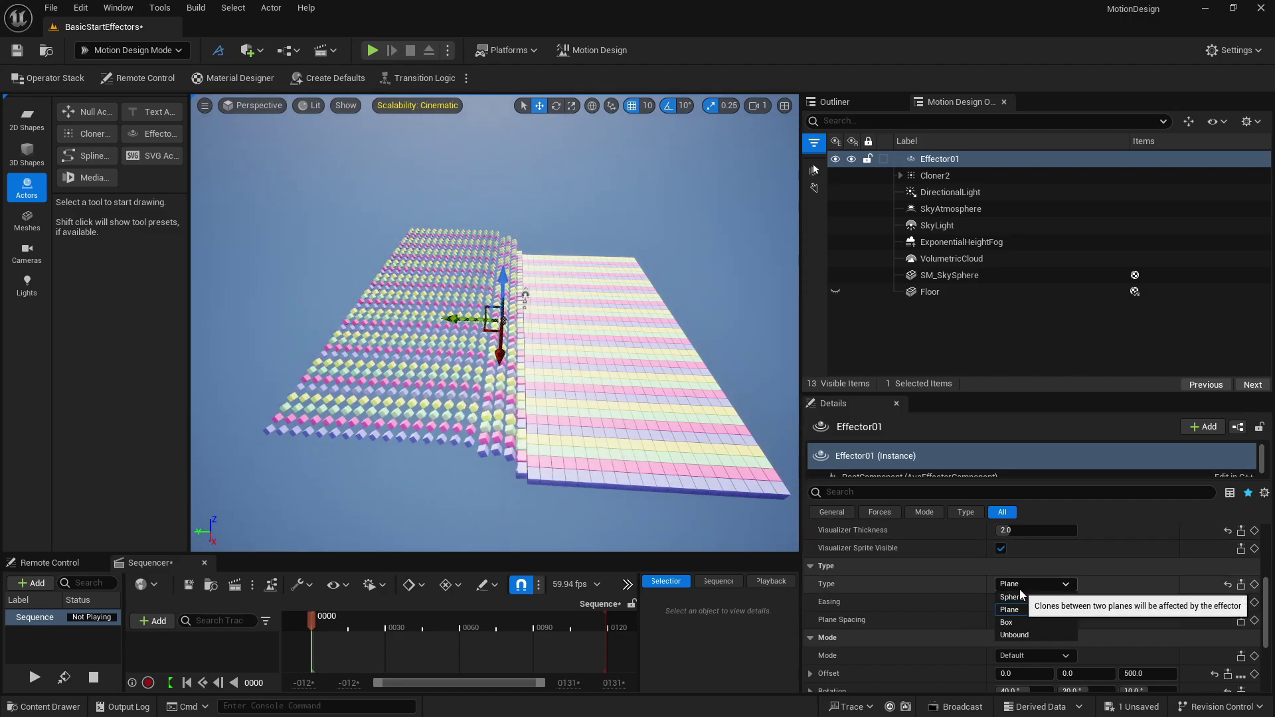
click(1006, 622)
right_drag(392, 369, 418, 373)
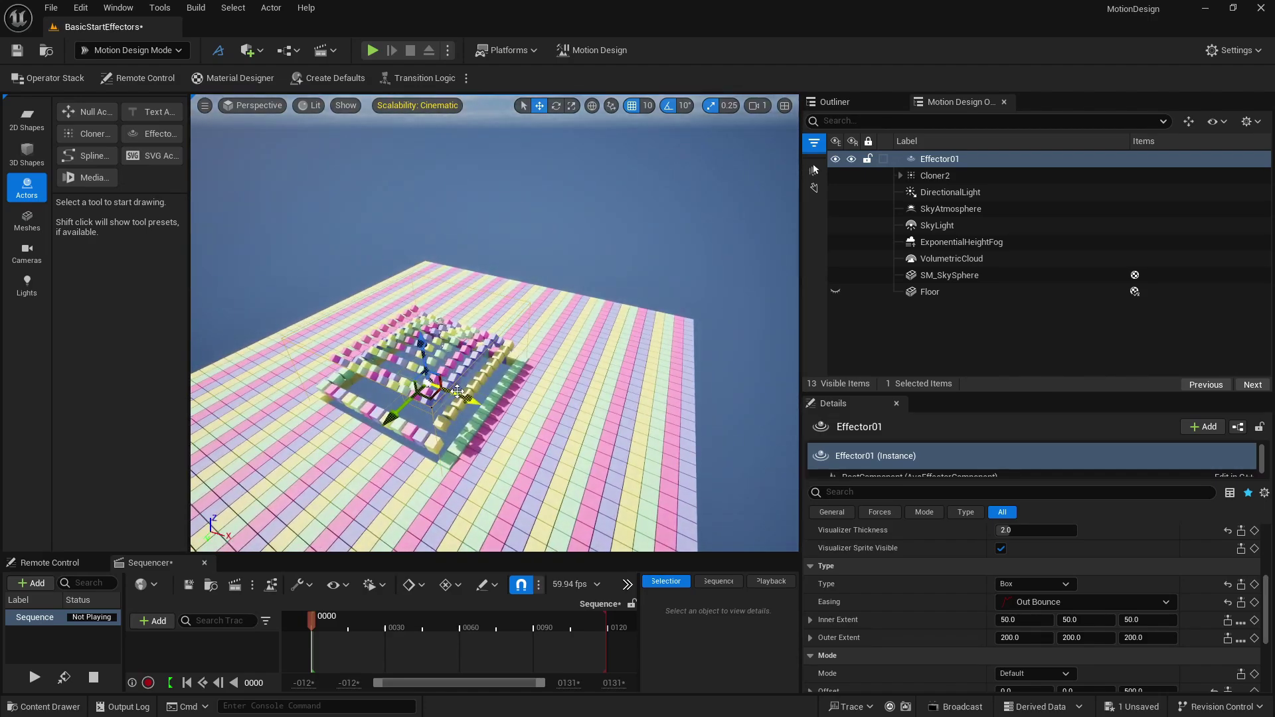
drag(469, 397, 315, 396)
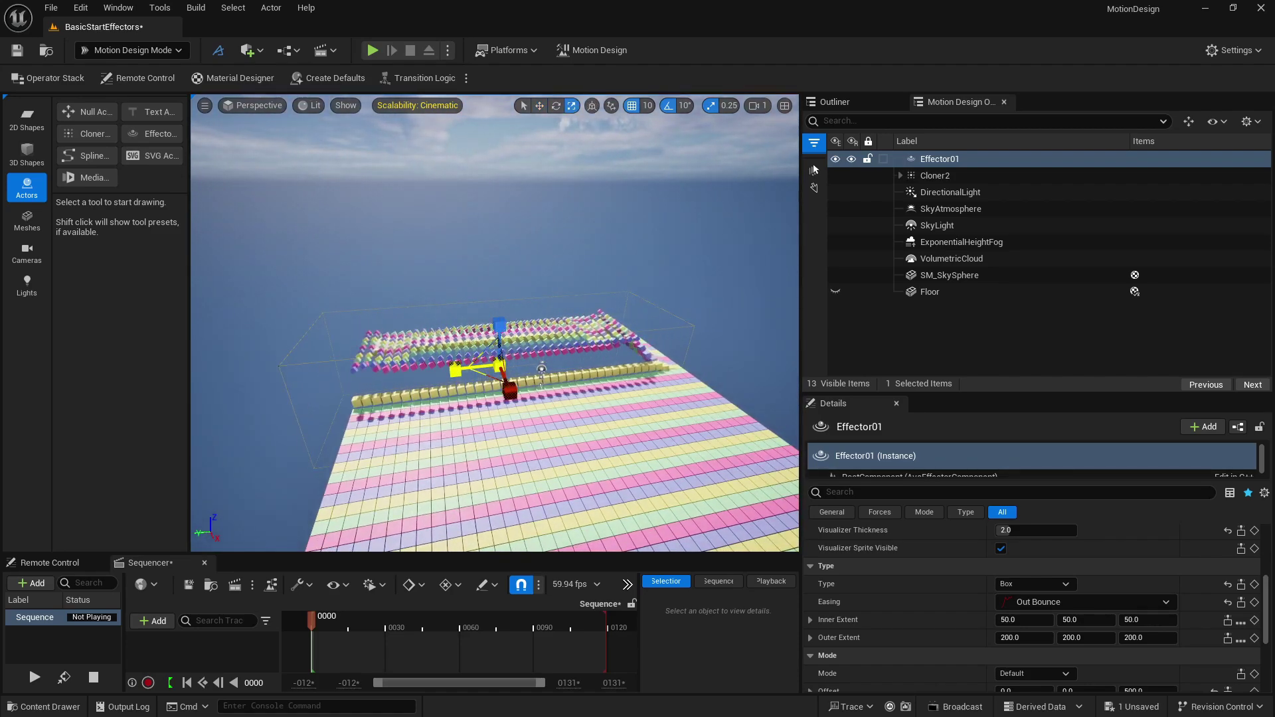
Step: Try stretching the box-shaped Effector01 along Y and moving it across the grid along X, and undo both changes
alt+drag(455, 371, 571, 412)
alt+middle_drag(464, 372, 564, 352)
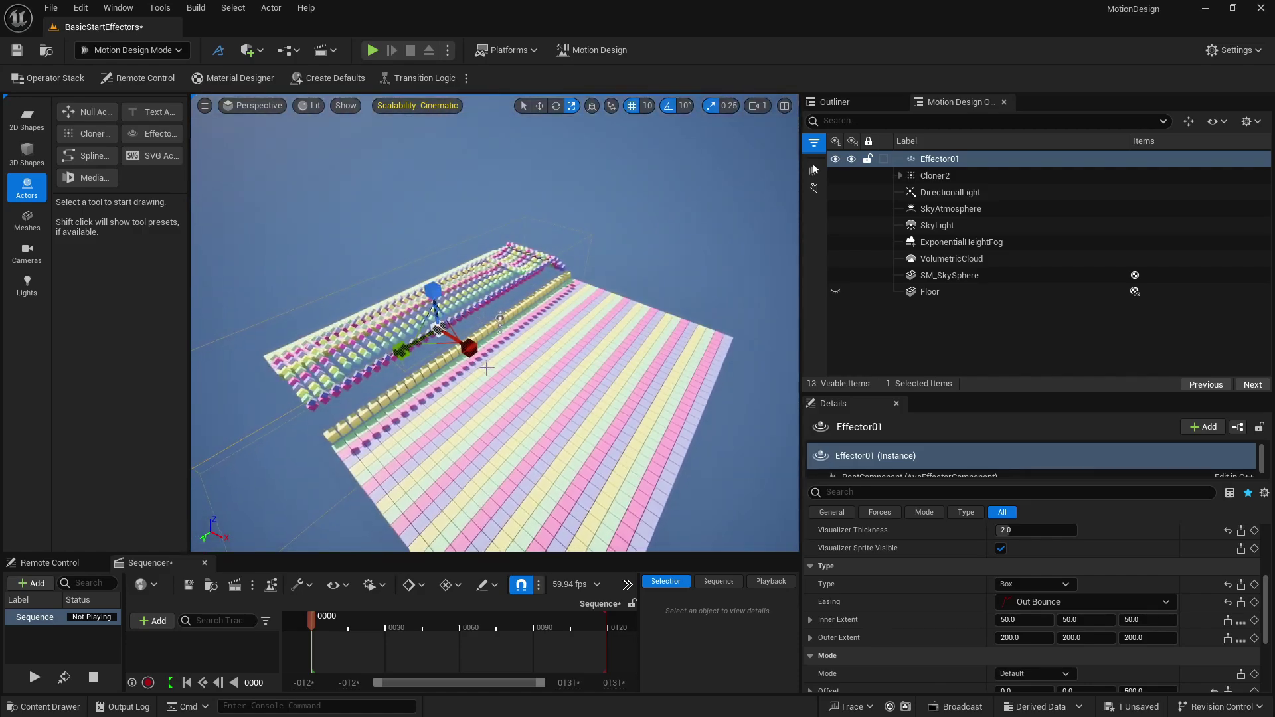
key(w)
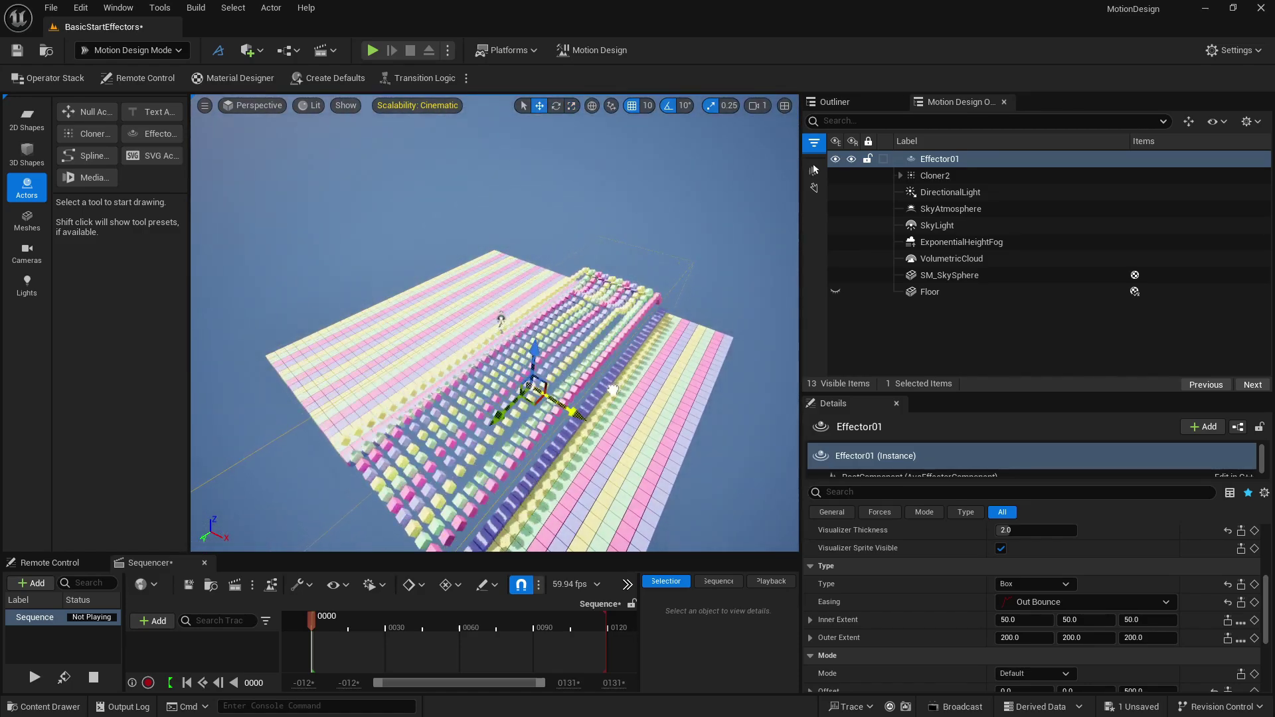
key(ctrl+z)
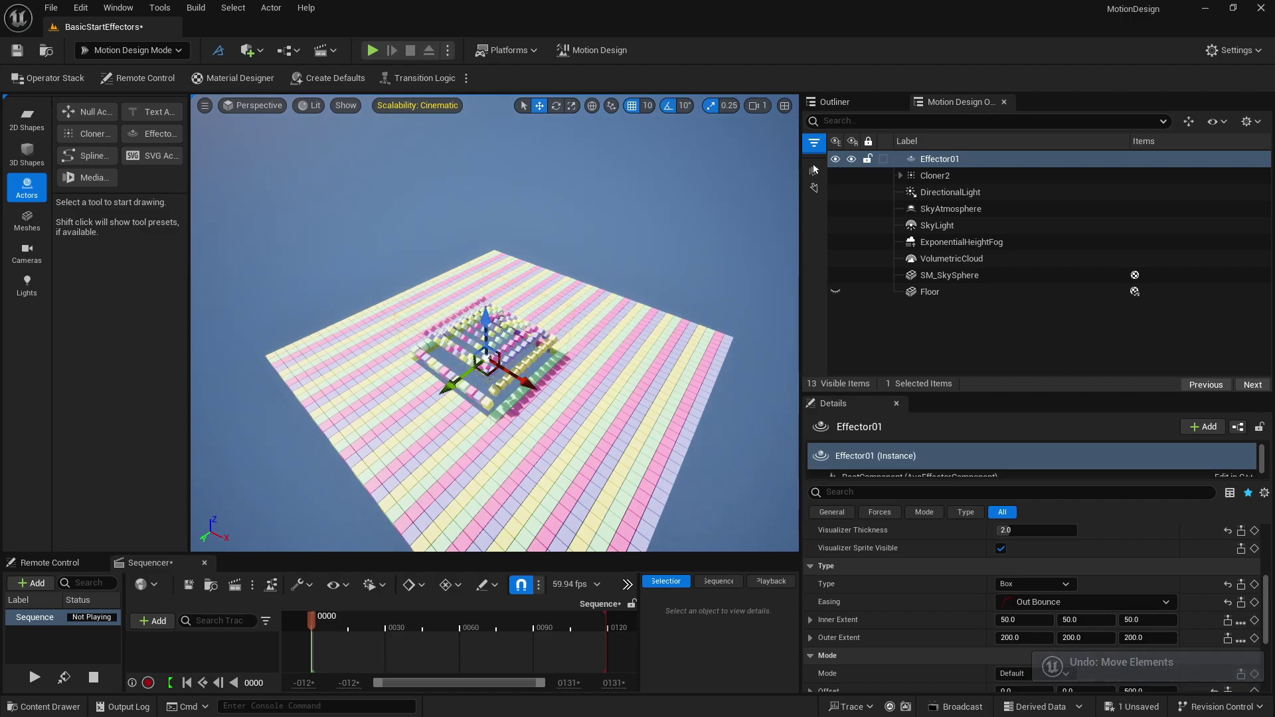
key(f)
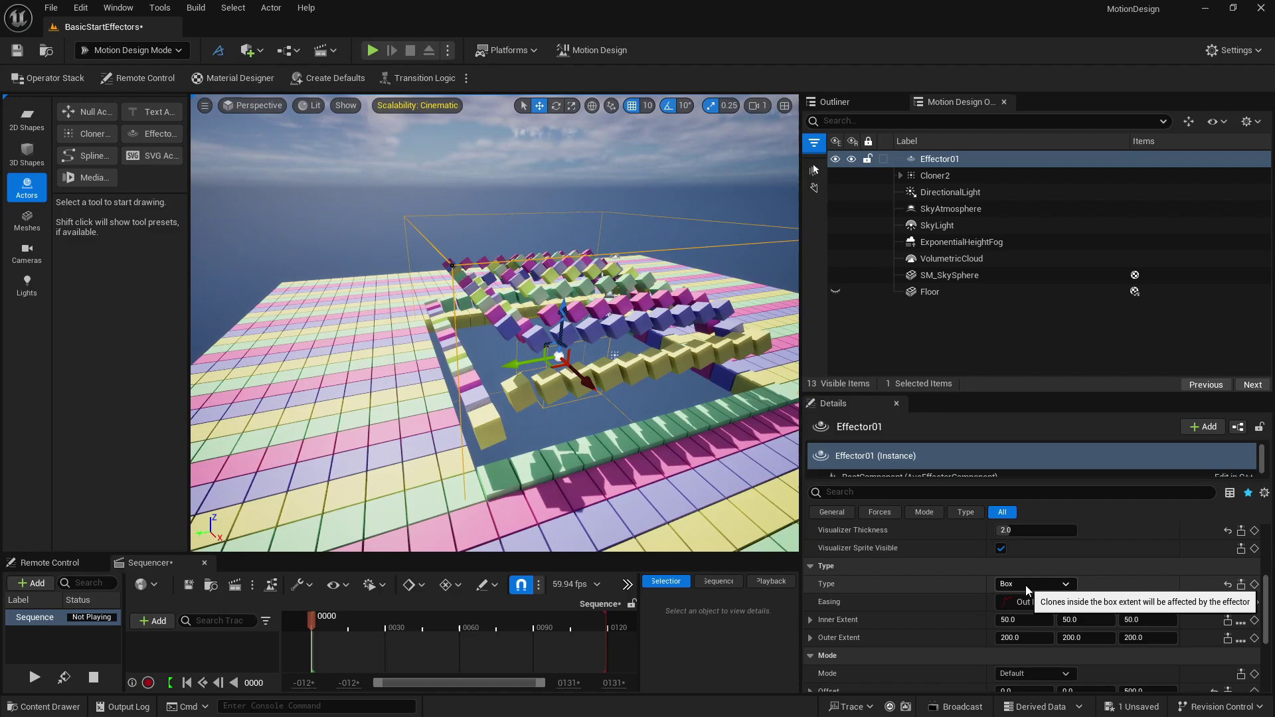
Step: Set Effector01's type to Unbound and reset its mode rotation and scale to their defaults
click(1026, 584)
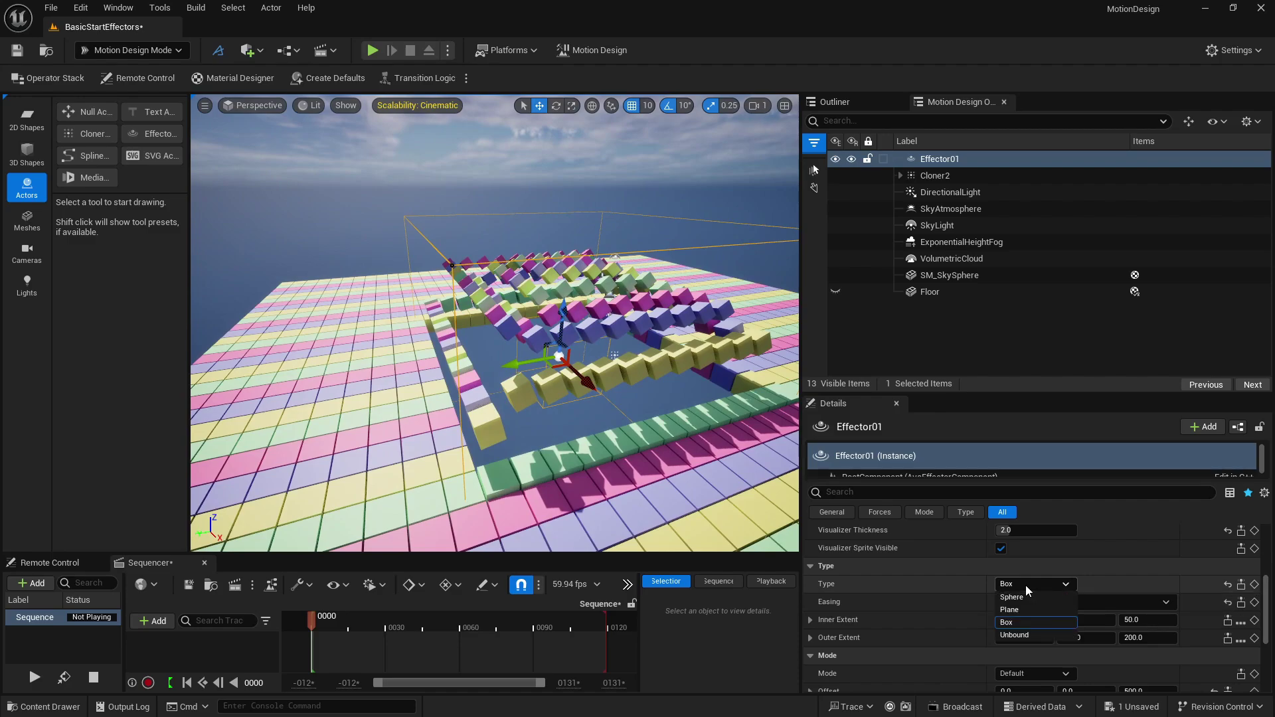
click(1029, 635)
key(s)
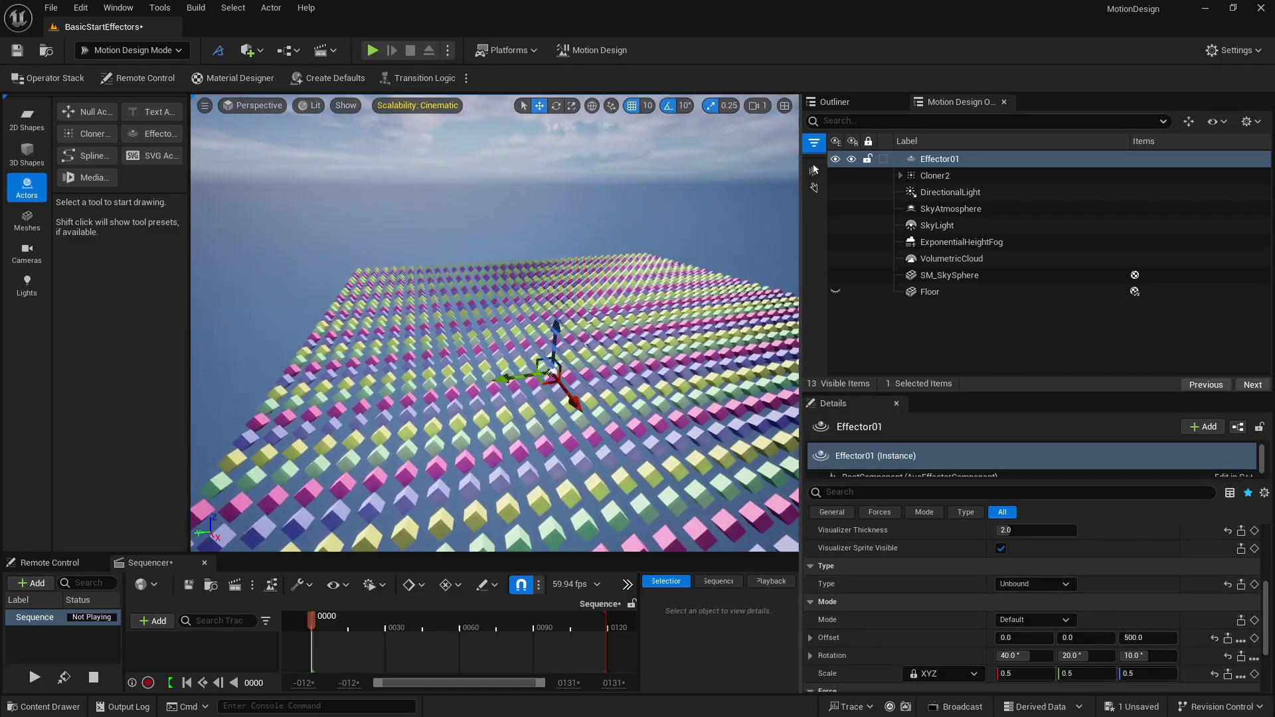
key(w)
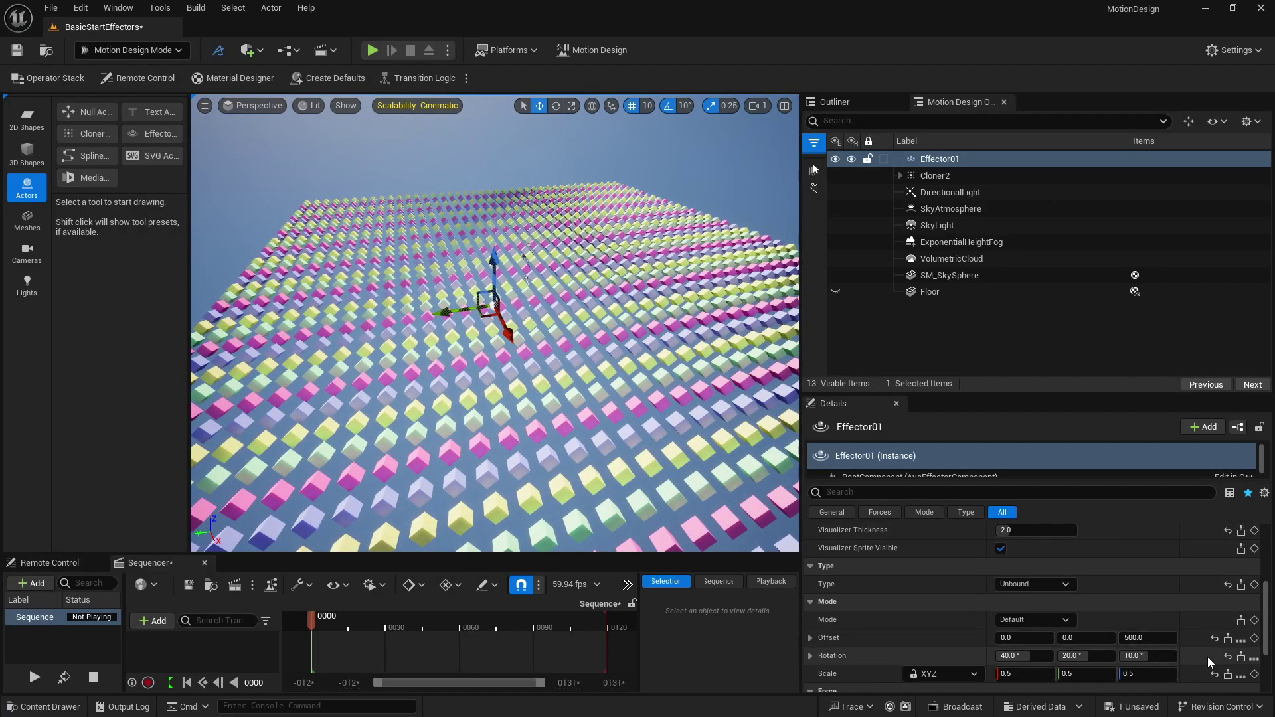
click(1228, 656)
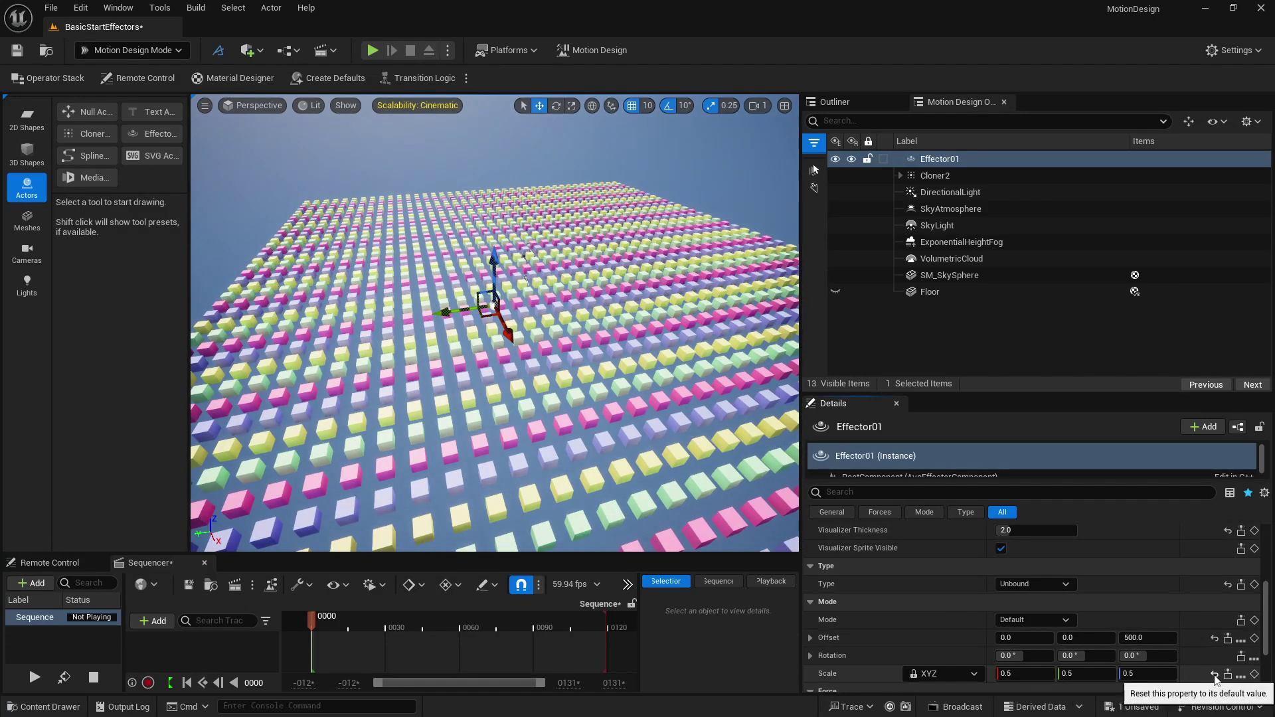
click(1227, 673)
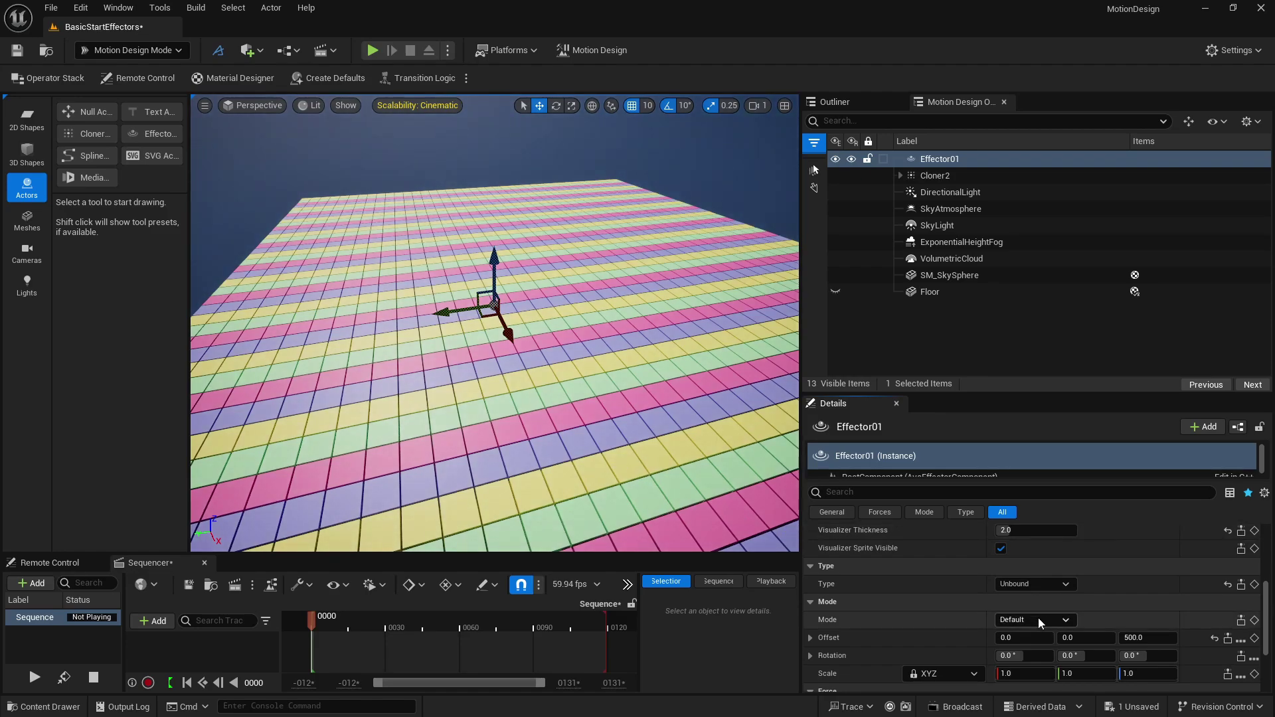
Step: Switch Effector01's mode to Noise Field with a pan of 5.0 on the X axis
scroll(899, 589, down, 3)
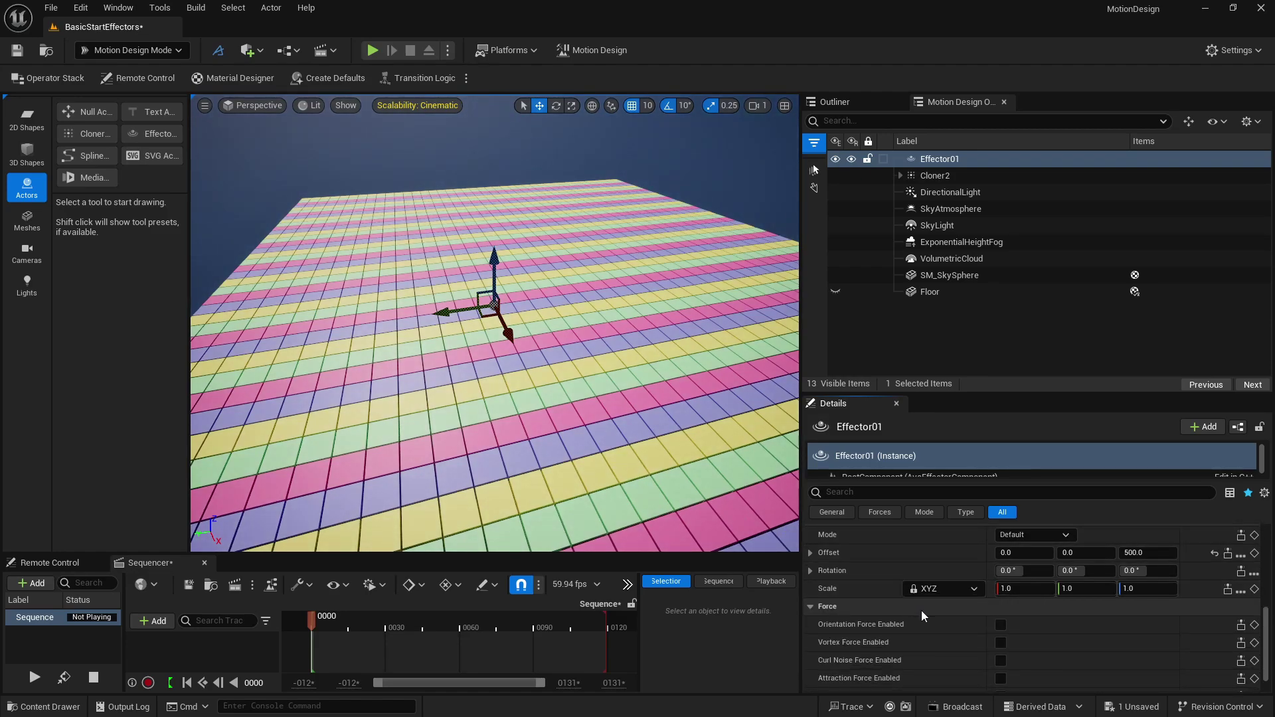
scroll(887, 595, up, 2)
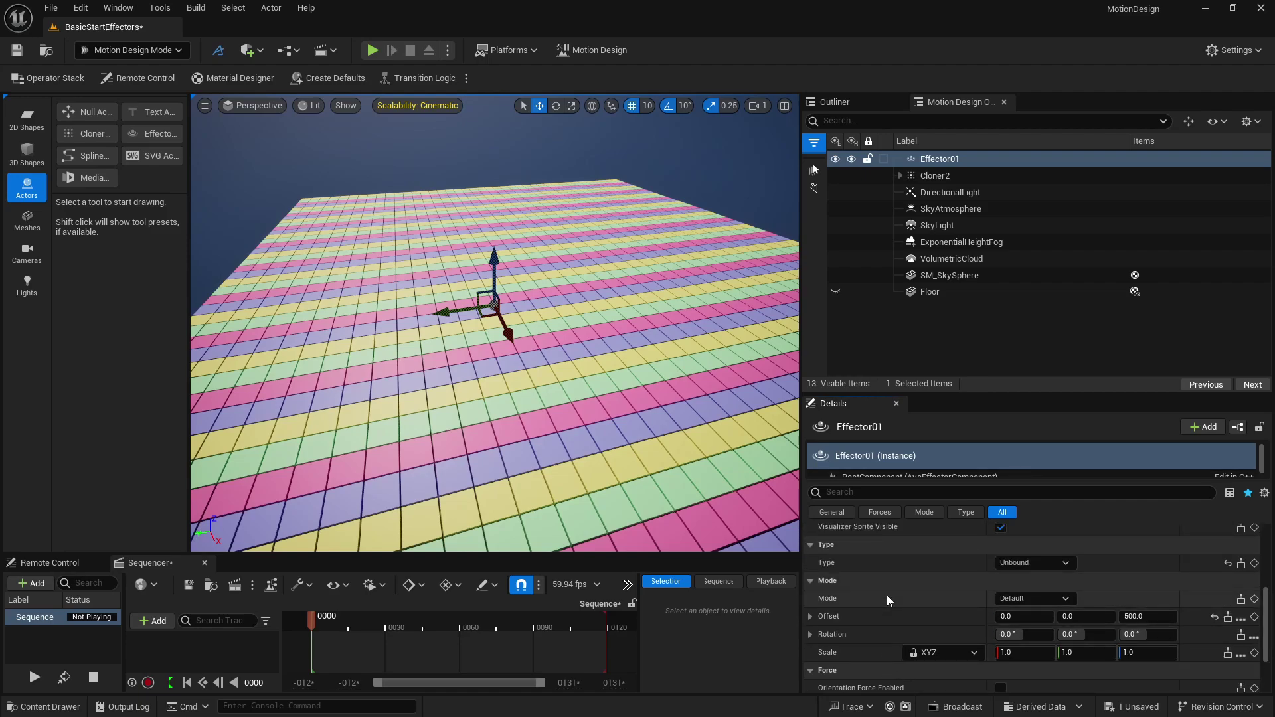
click(1025, 599)
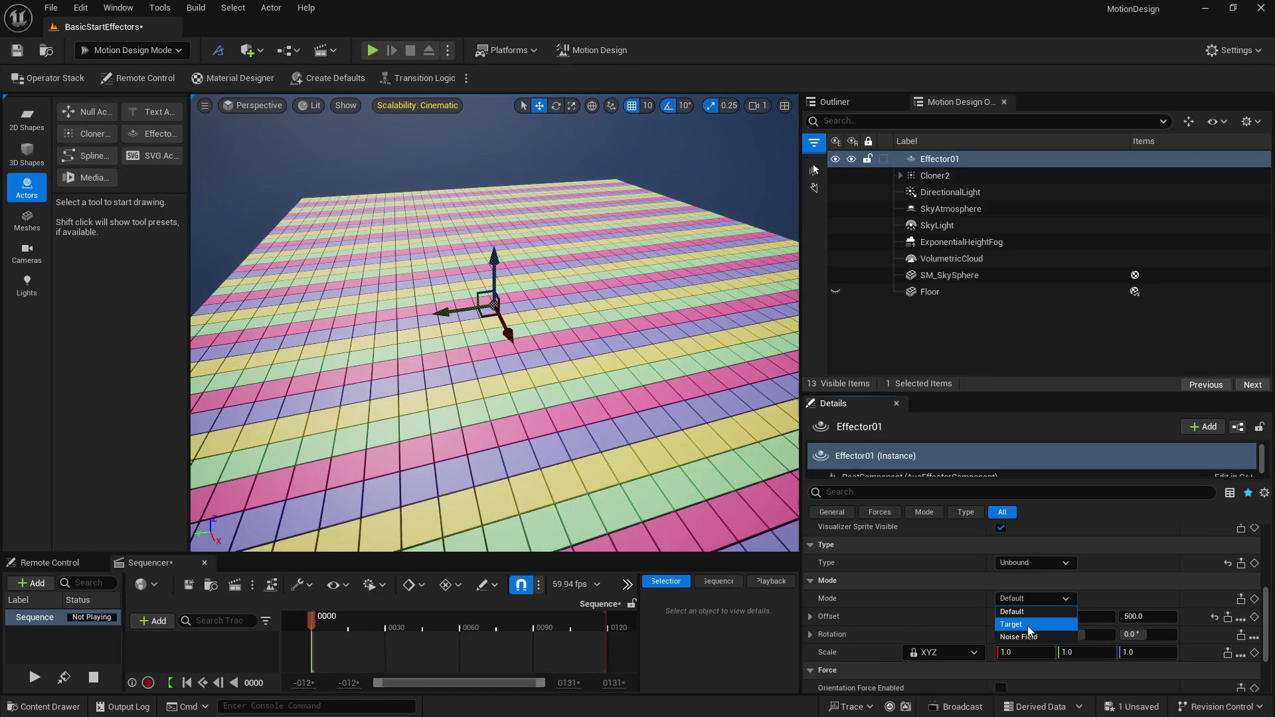
click(1026, 637)
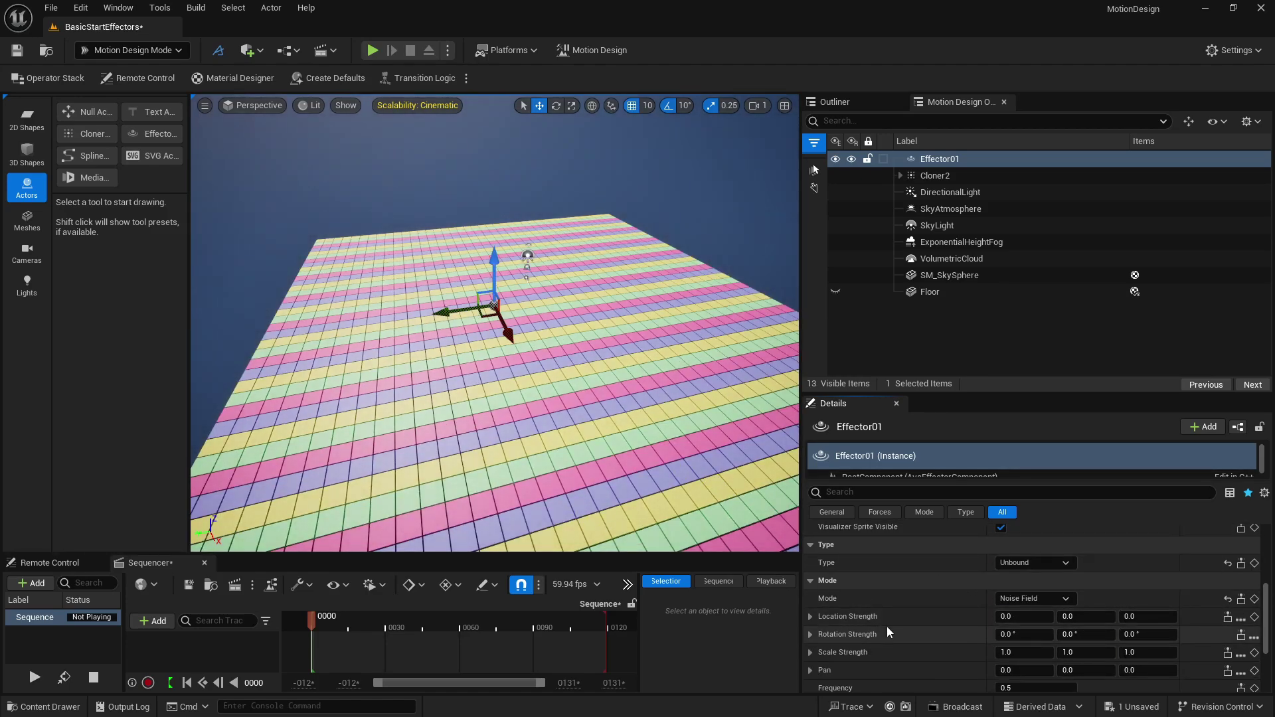
scroll(887, 633, down, 2)
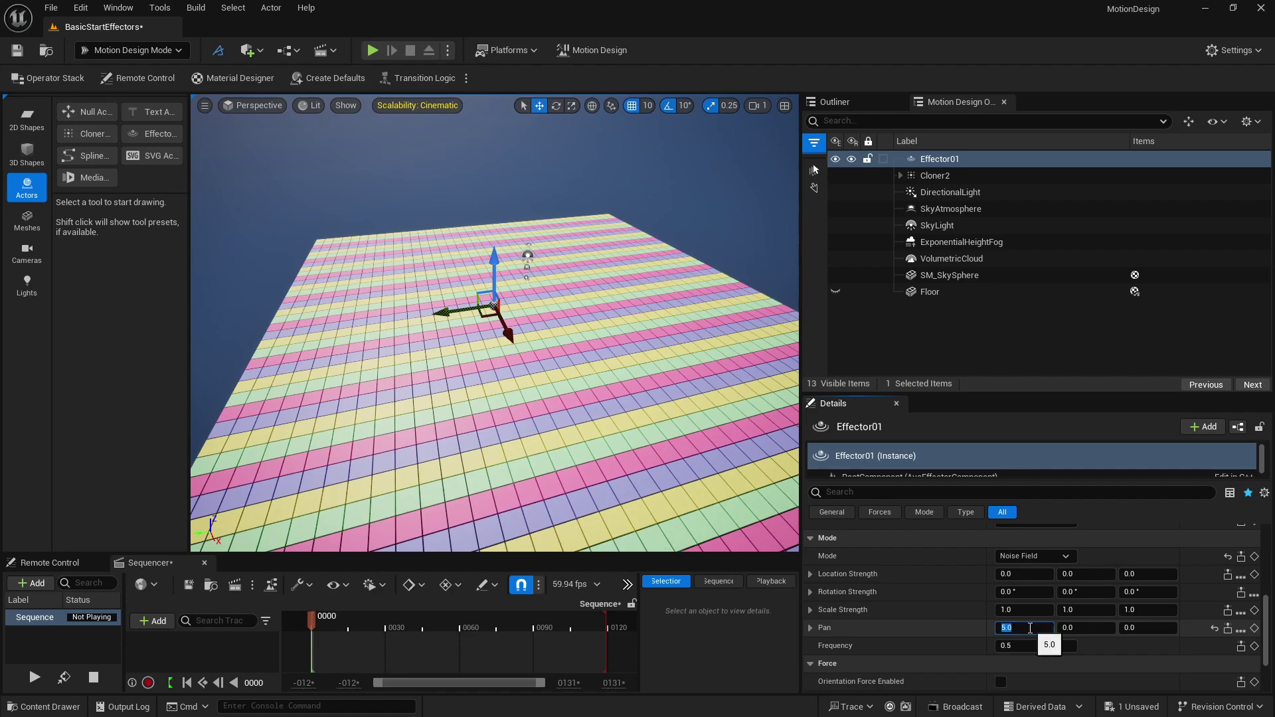
click(854, 628)
Step: Try a Z location strength of 500 for Effector01's noise field
click(1152, 577)
text(500)
key(Return)
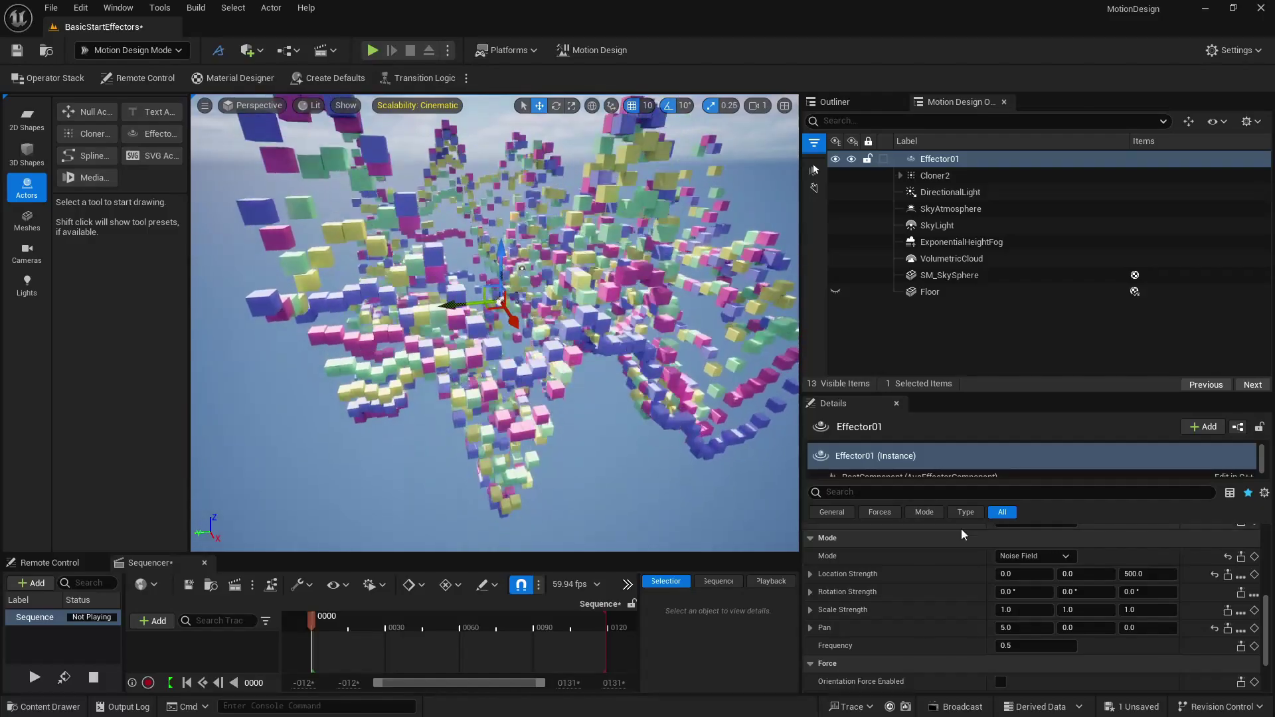
Step: Try a Z location strength of 10 for the noise field and inspect the cube waves up close
click(1132, 573)
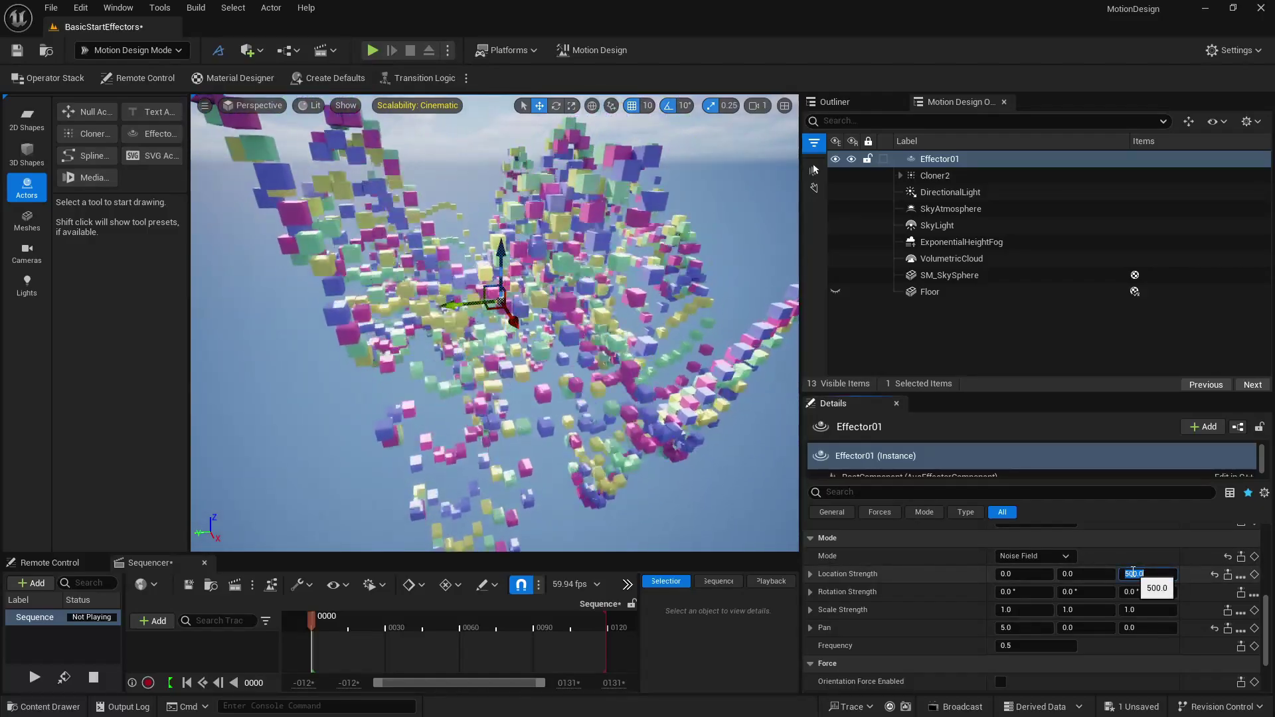
text(10)
key(Return)
right_drag(697, 478, 680, 461)
key(w)
key(w)
mouse_move(469, 399)
right_down()
mouse_move(484, 415)
mouse_move(469, 398)
right_up()
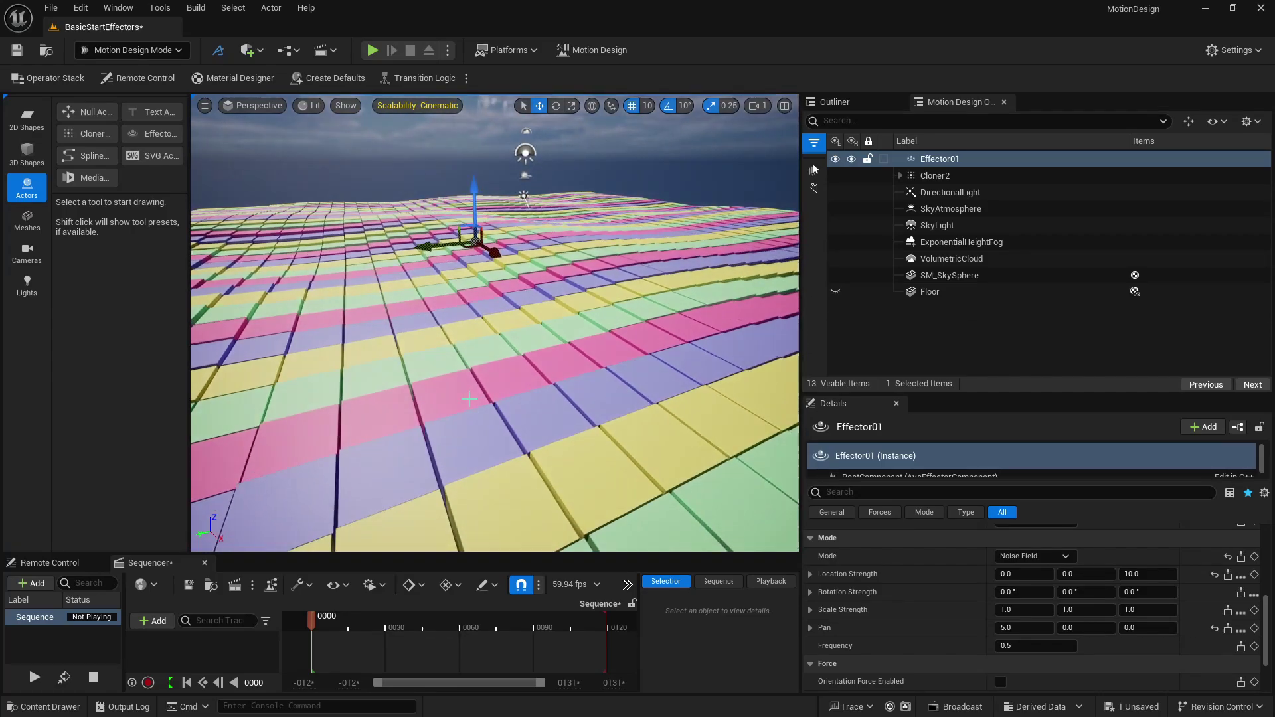
Step: Set the noise field's Z location strength to 30 and view the waves across the cube grid
click(1150, 575)
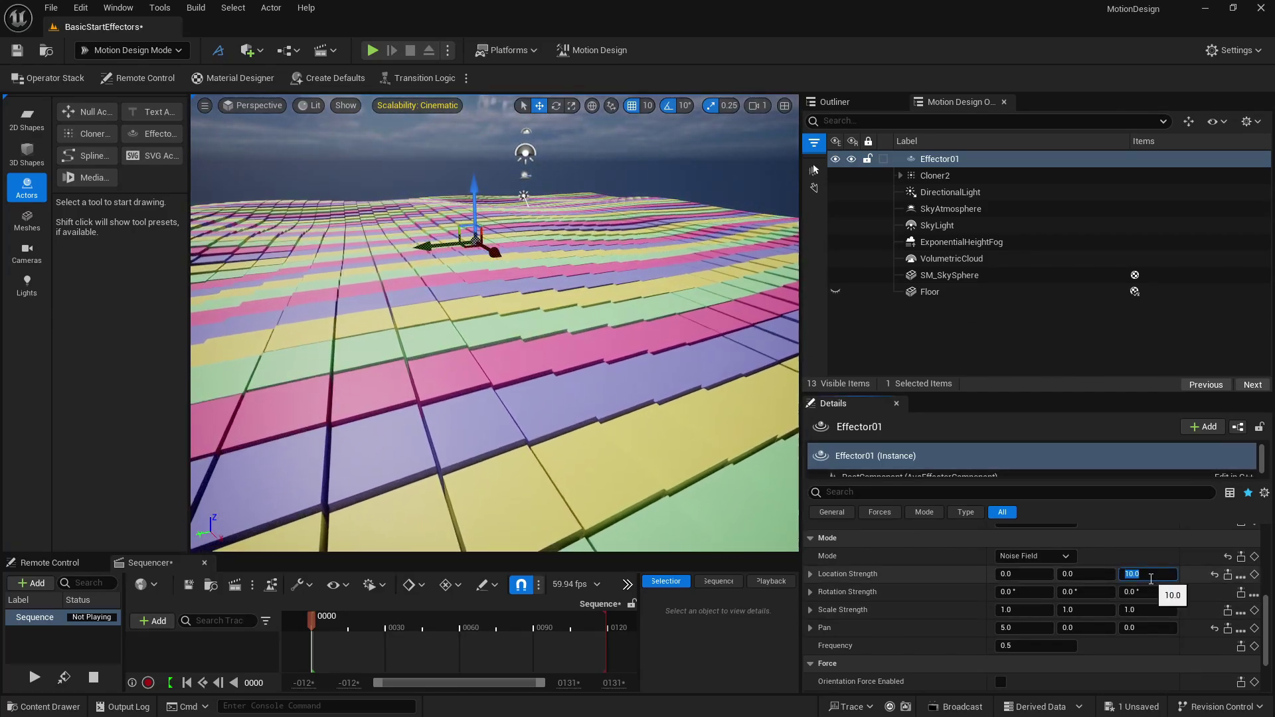
key(s)
mouse_move(606, 412)
right_down()
mouse_move(588, 432)
mouse_move(591, 491)
mouse_move(591, 425)
right_up()
key(w)
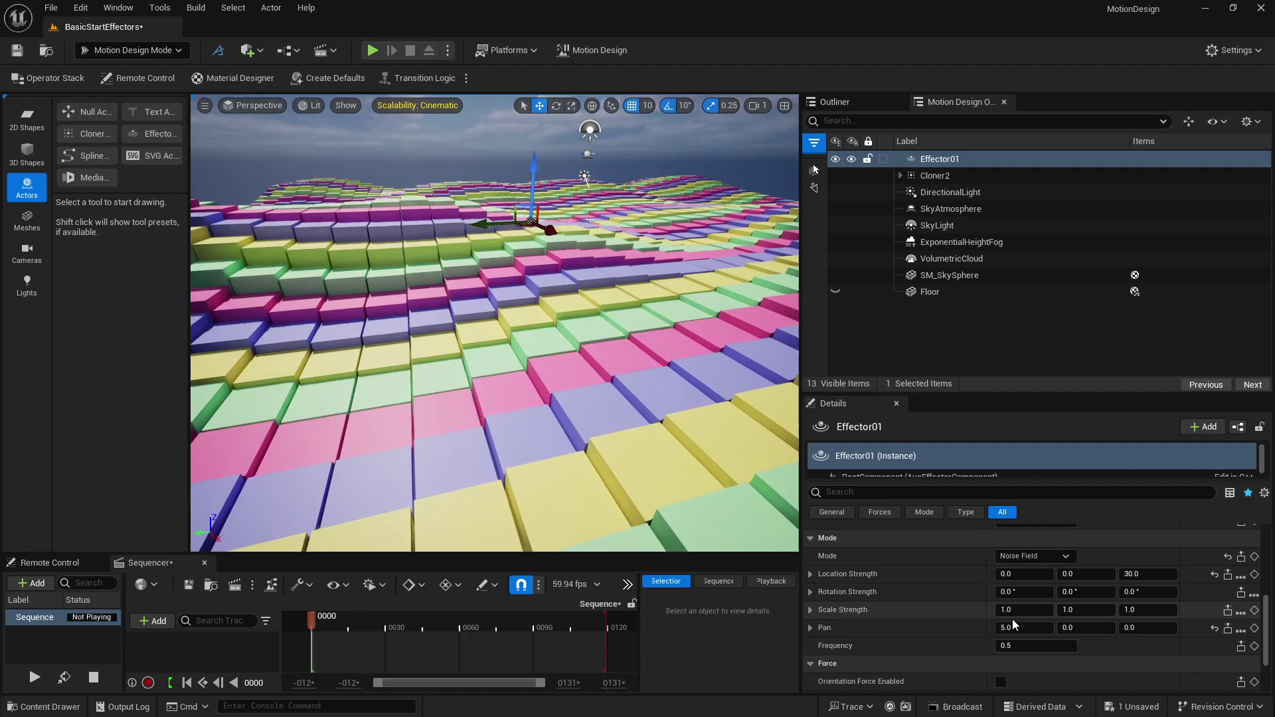
Step: Set the noise field's scale strength to 0.5 on the X, Y and Z axes and inspect the shrunken cubes
text(0.5)
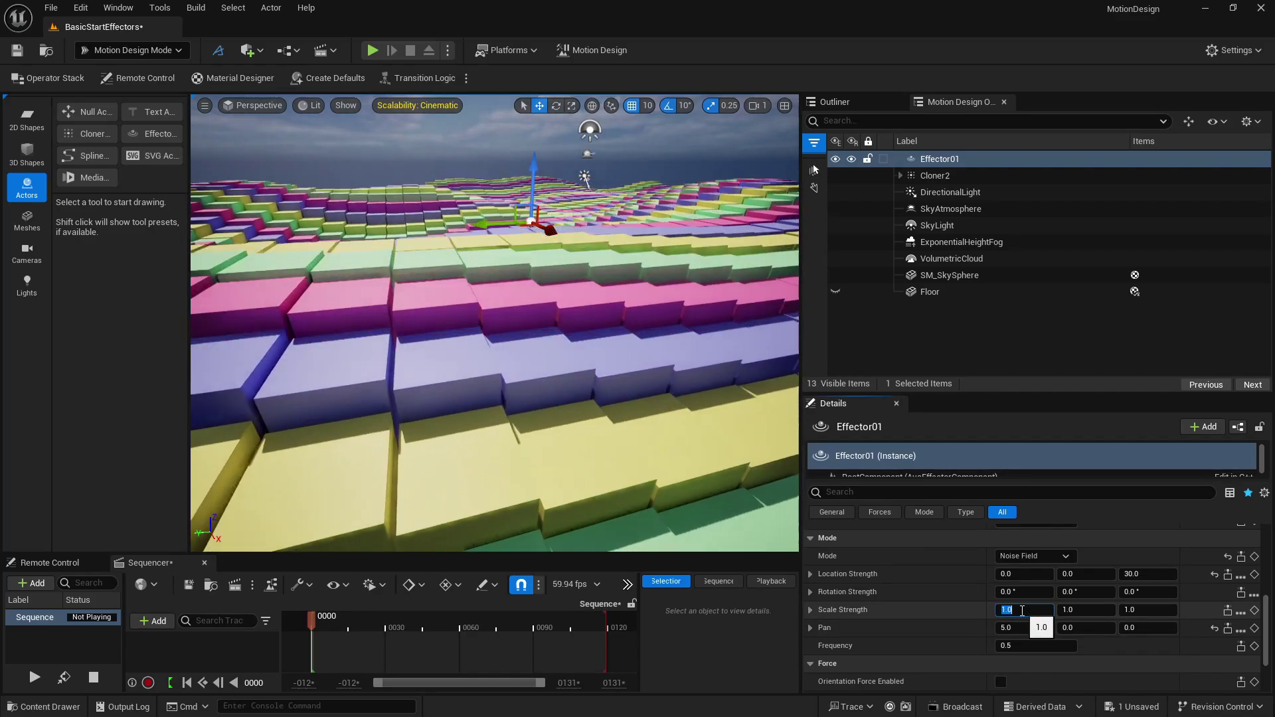
key(Return)
right_drag(651, 508, 651, 521)
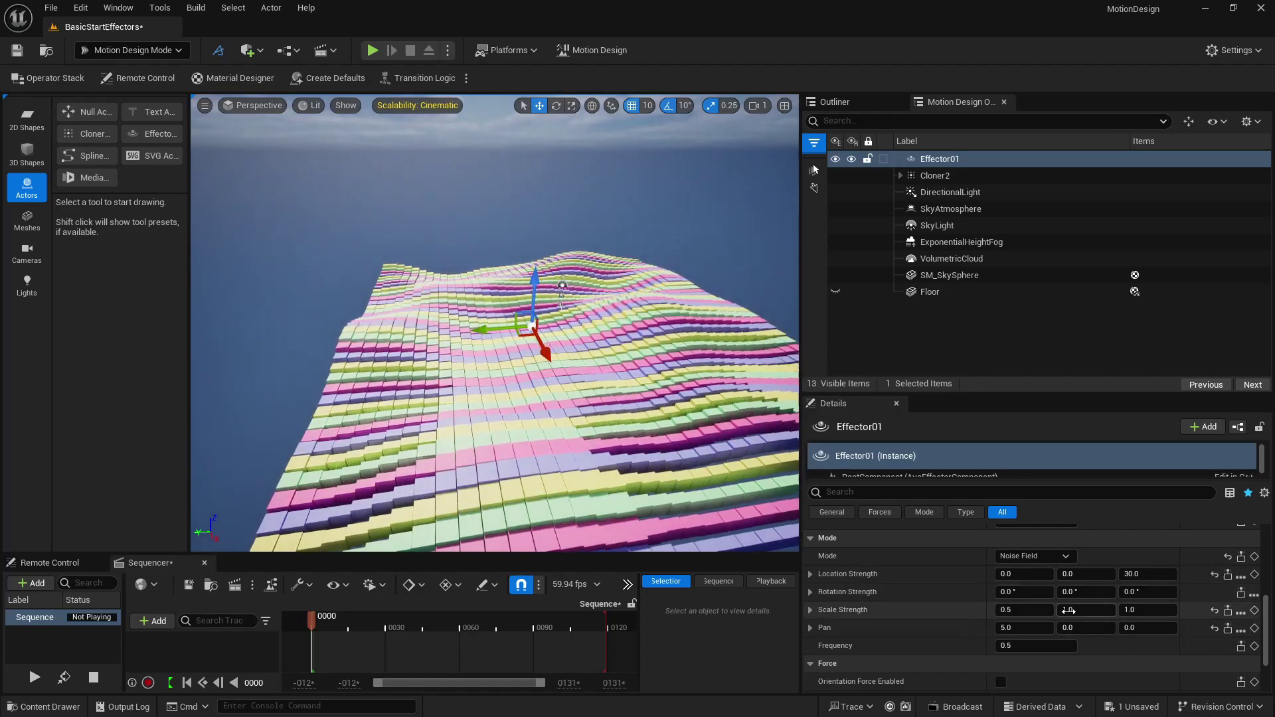
click(1069, 610)
text(0.5)
key(Tab)
text(0.5)
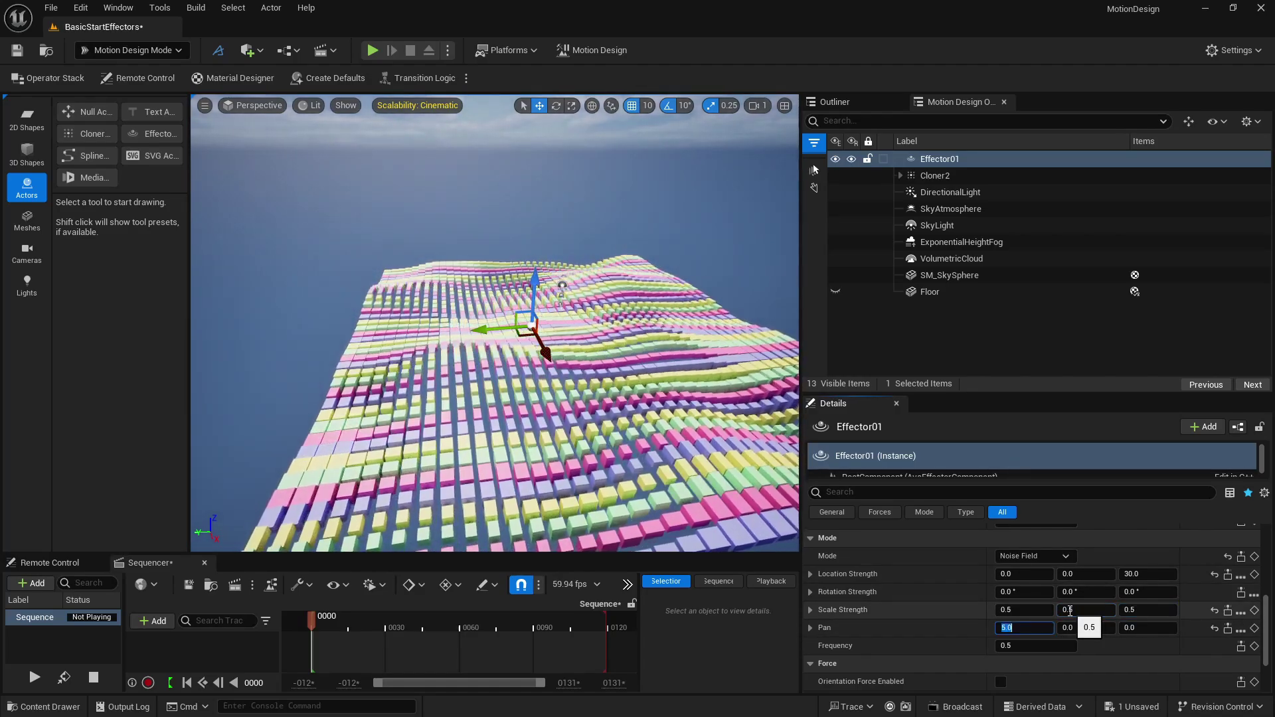
key(Return)
right_drag(814, 170, 814, 170)
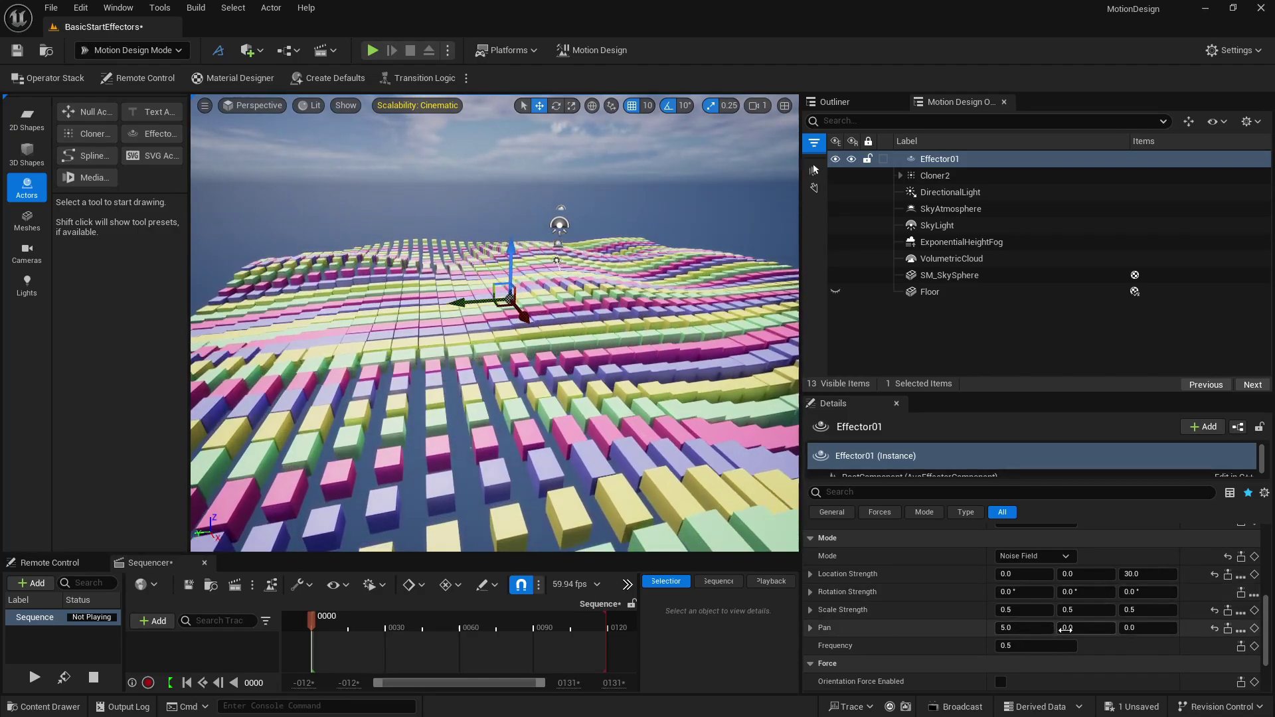
Step: Set the noise field's pan to 5 on the Y axis and 3 on the Z axis
text(5)
key(Return)
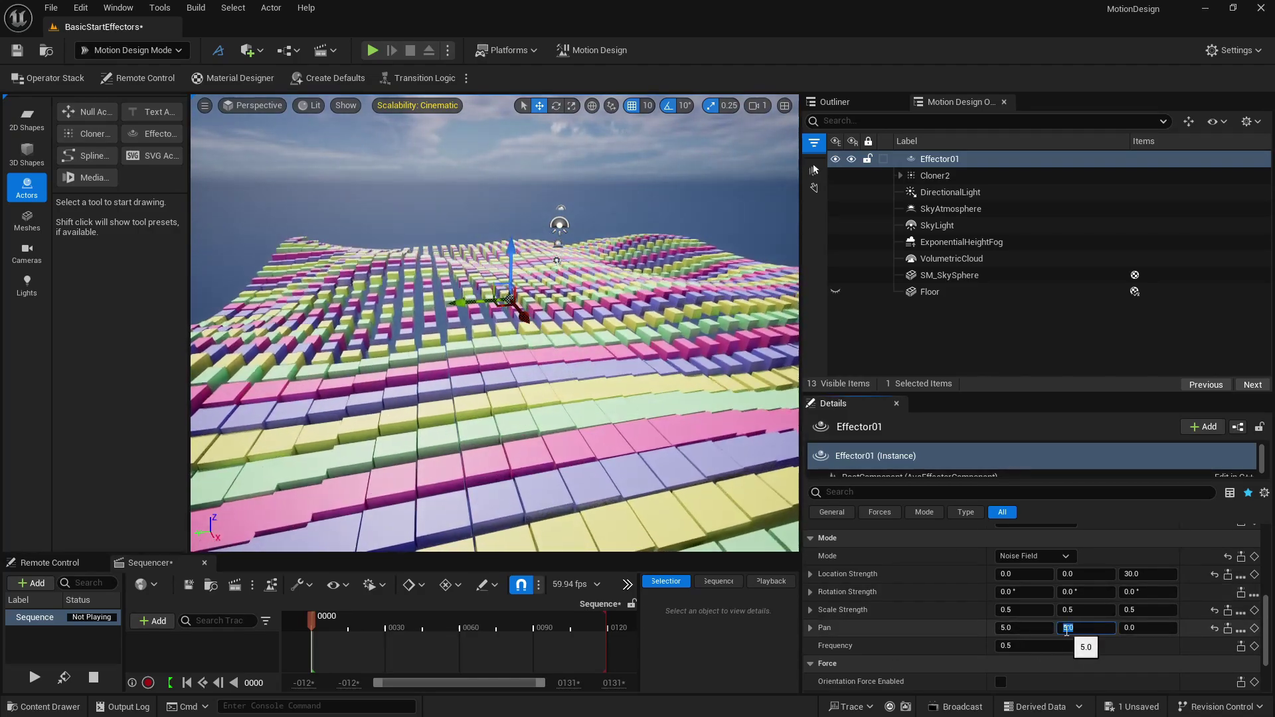
click(1129, 628)
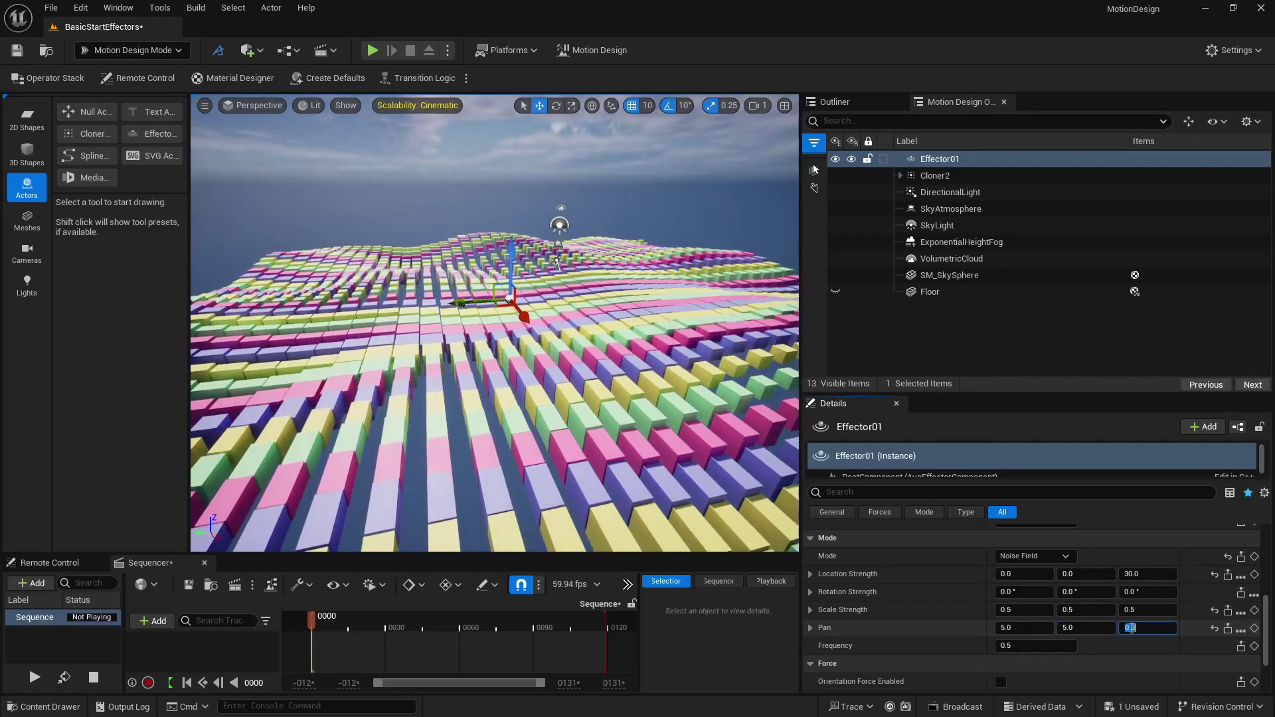
text(3)
key(Return)
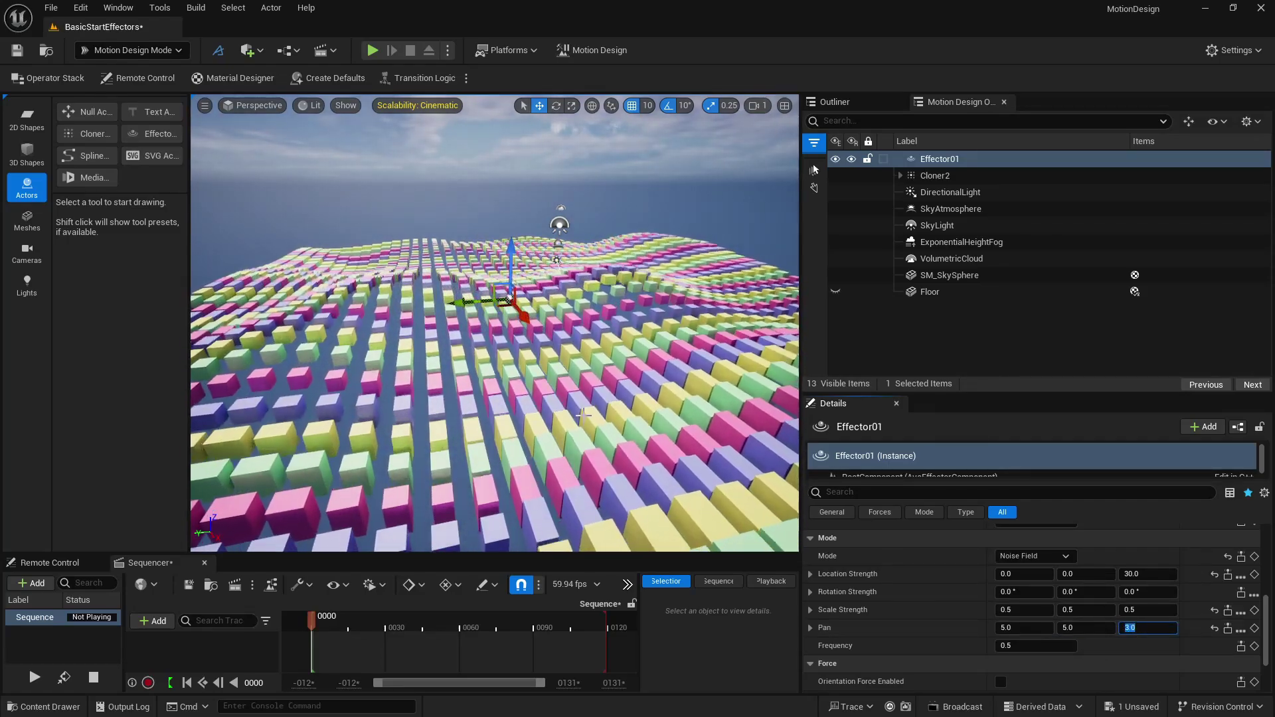
Step: Set the noise field's scale strength back to 1 on the X, Y and Z axes and view the moving cube waves
click(1022, 610)
text(1)
key(Tab)
text(1)
key(Tab)
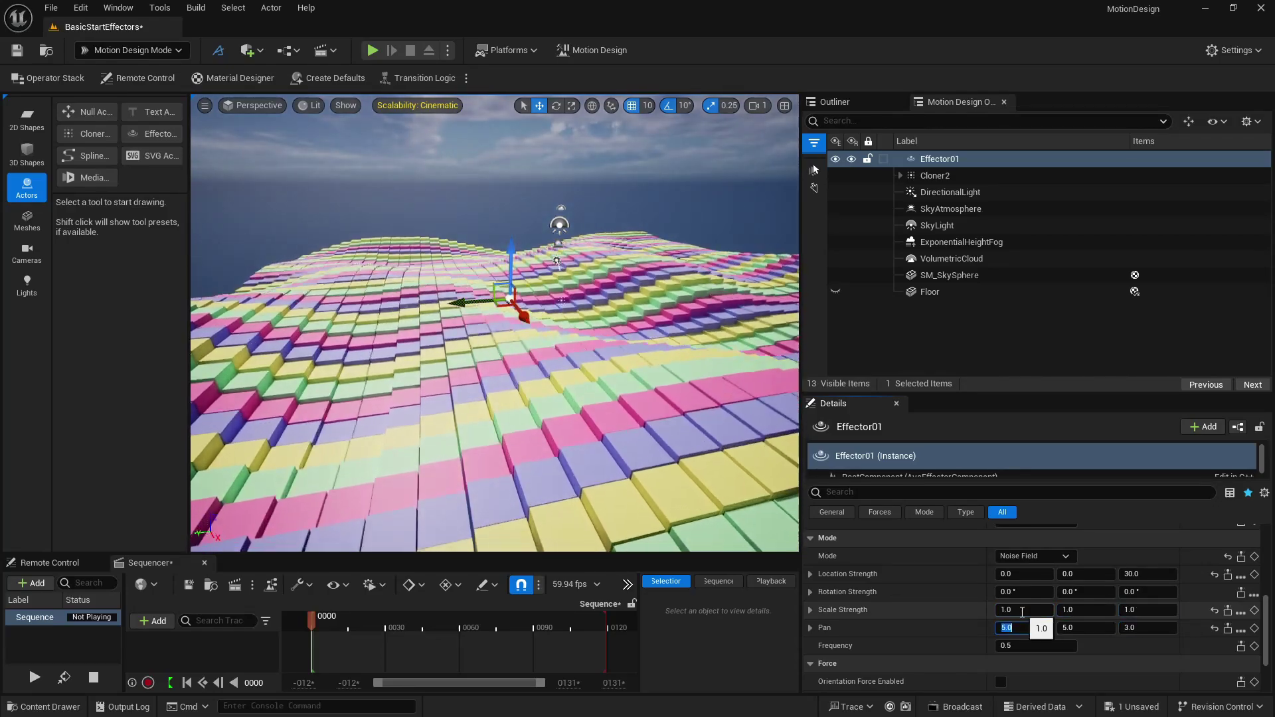
text(1)
key(Tab)
key(w)
right_drag(555, 381, 559, 431)
key(s)
key(w)
key(s)
key(w)
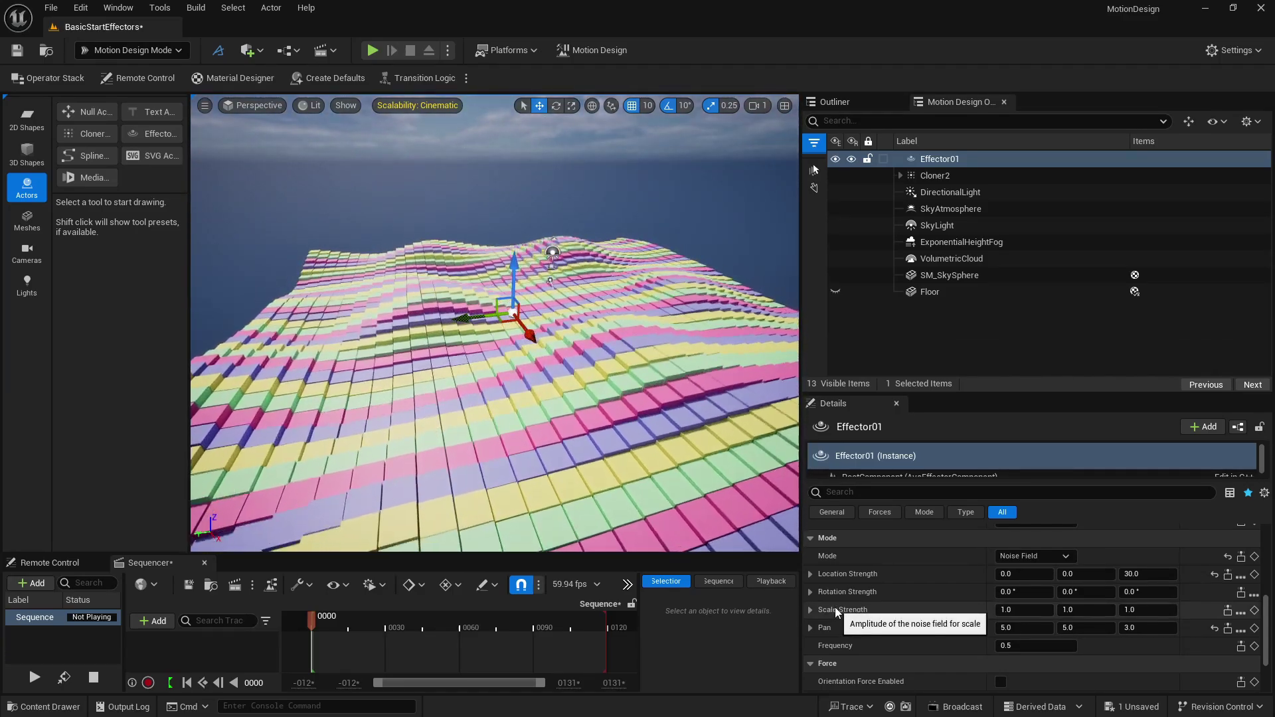
Step: Try an X pan of 10 for the noise field and settle on 1
click(1015, 628)
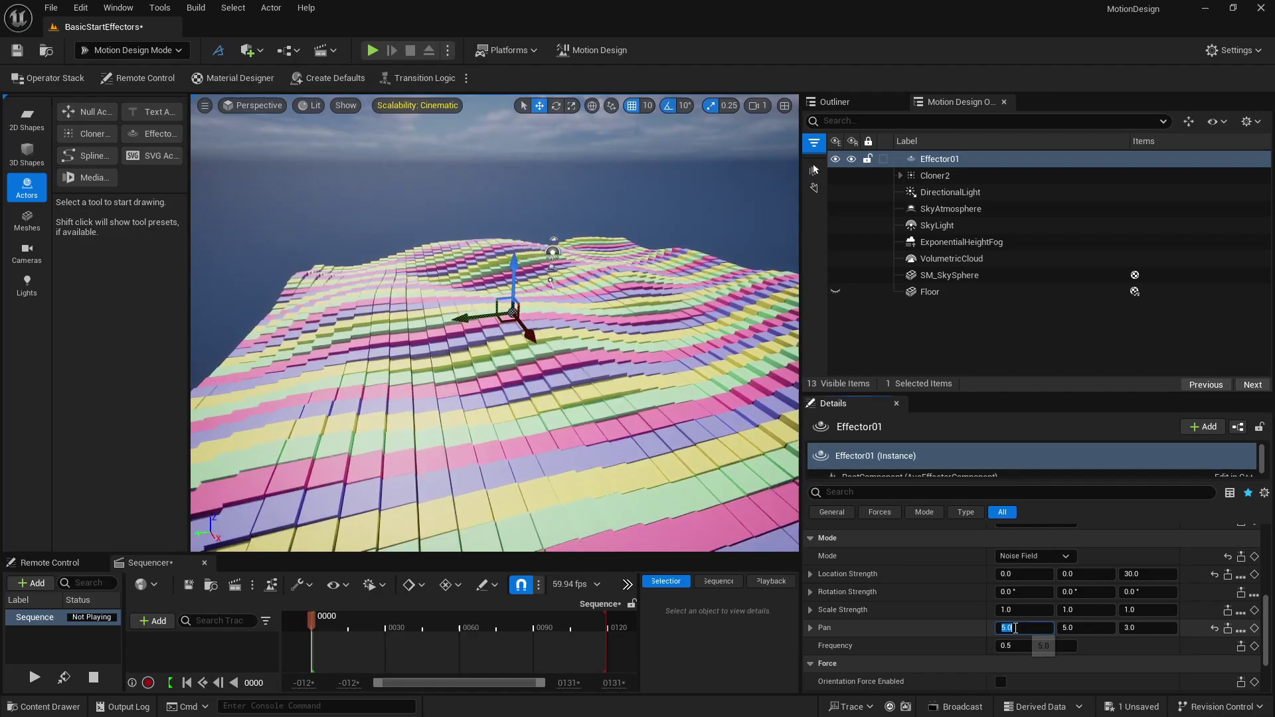
text(10)
key(Return)
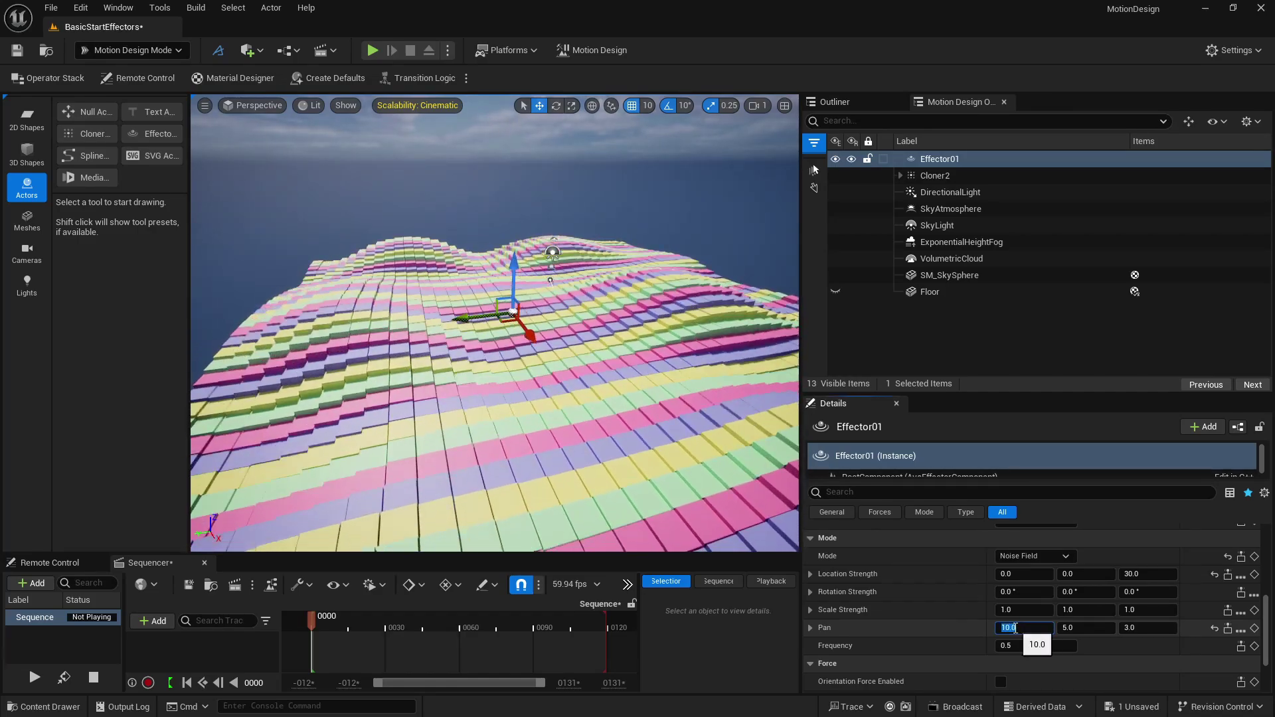
text(1)
key(Return)
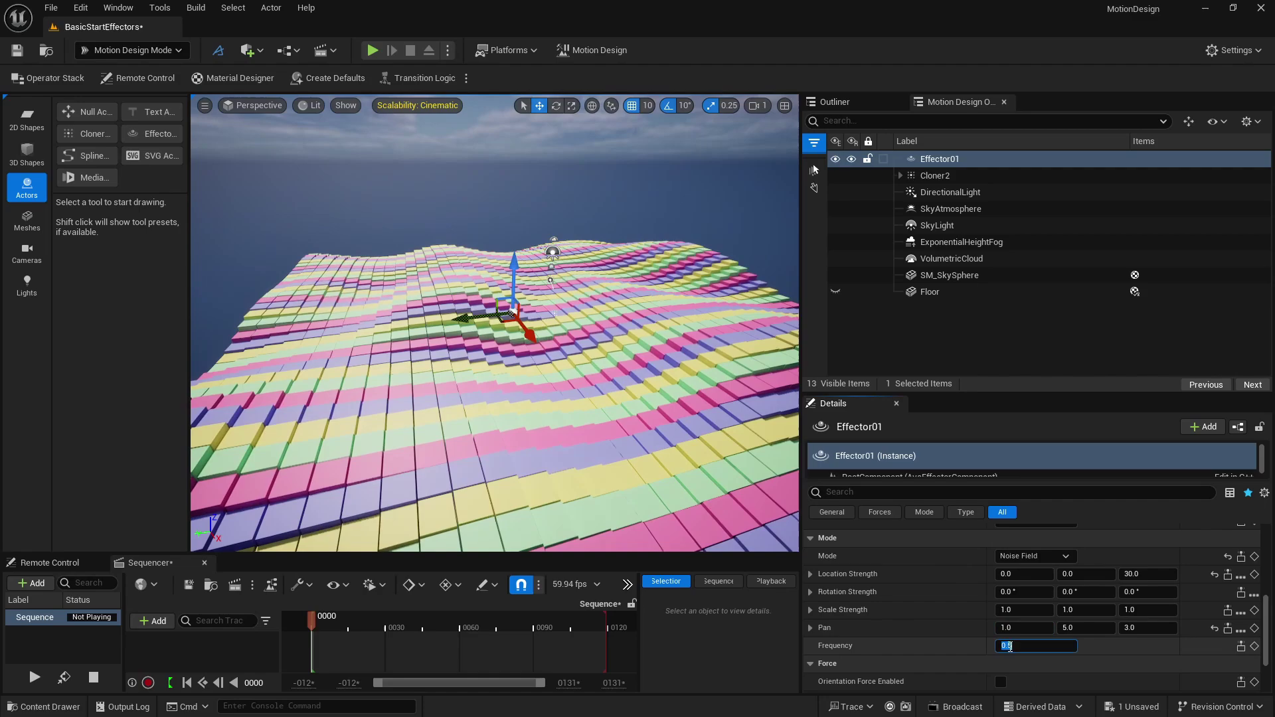
Step: Try noise frequencies of 3 and 0.2, settle on 0.7 and view the waves across the grid
click(1010, 646)
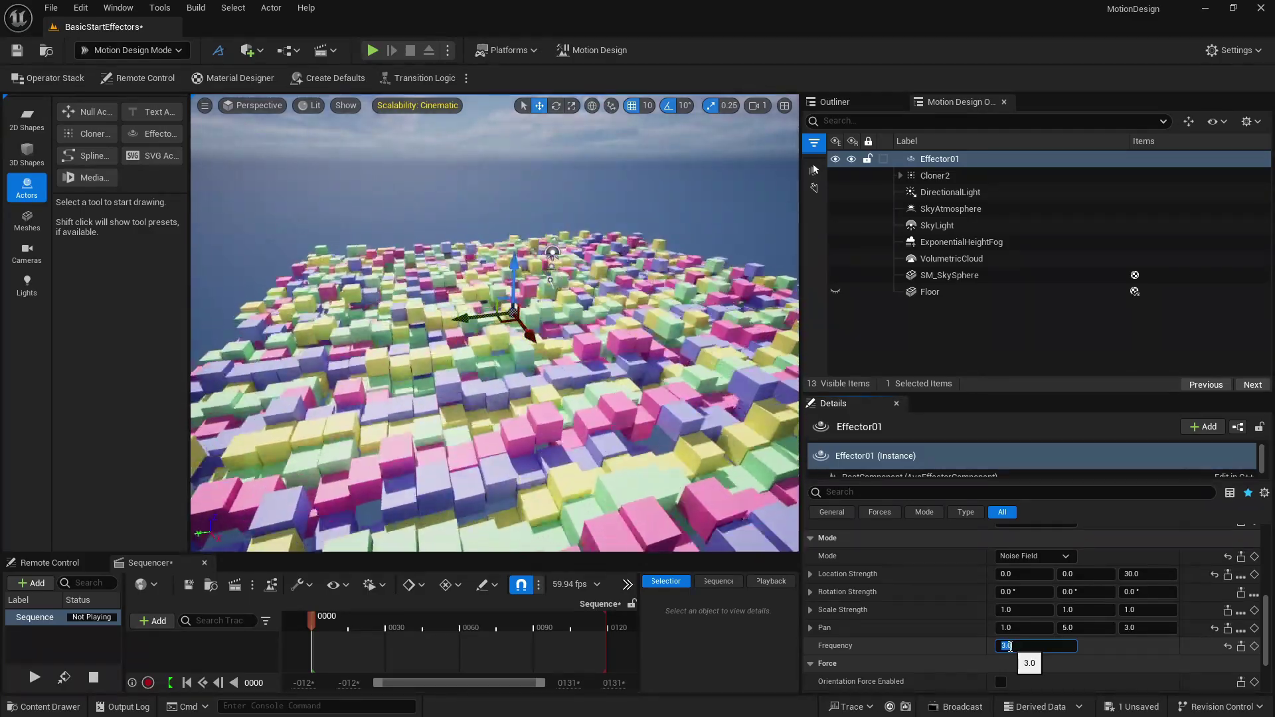
text(0.2)
key(Return)
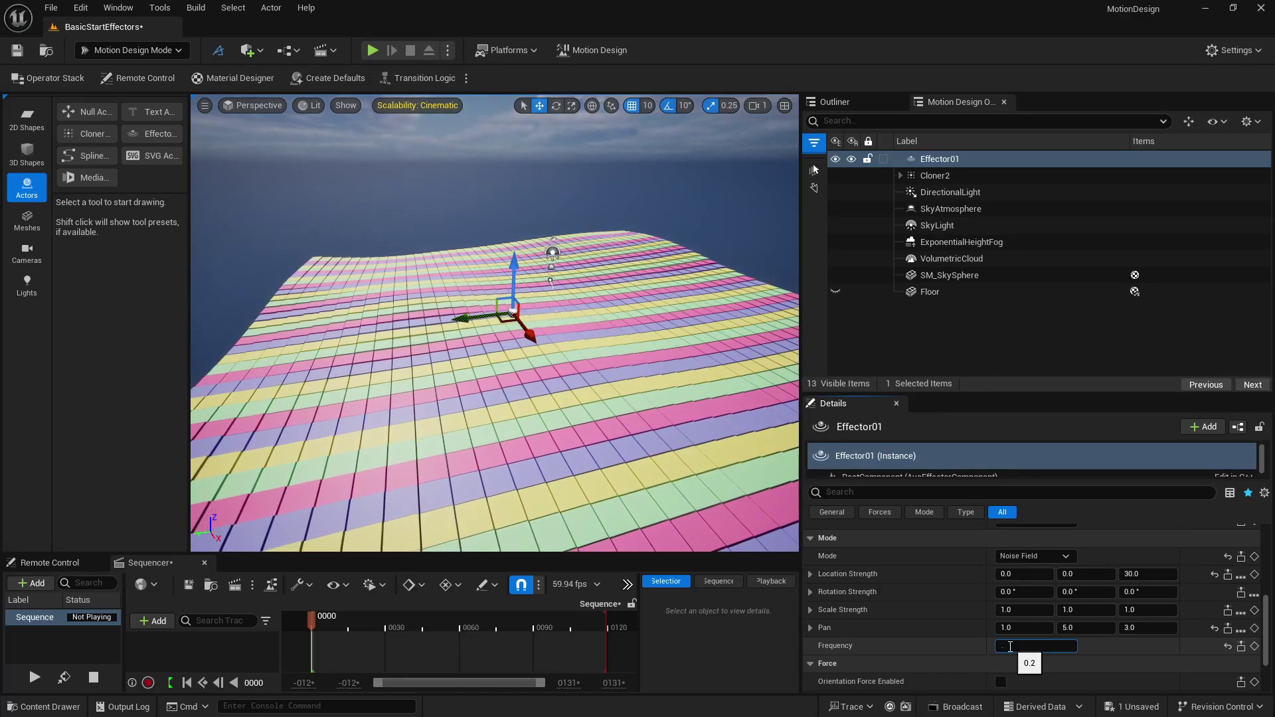
right_drag(581, 498, 391, 455)
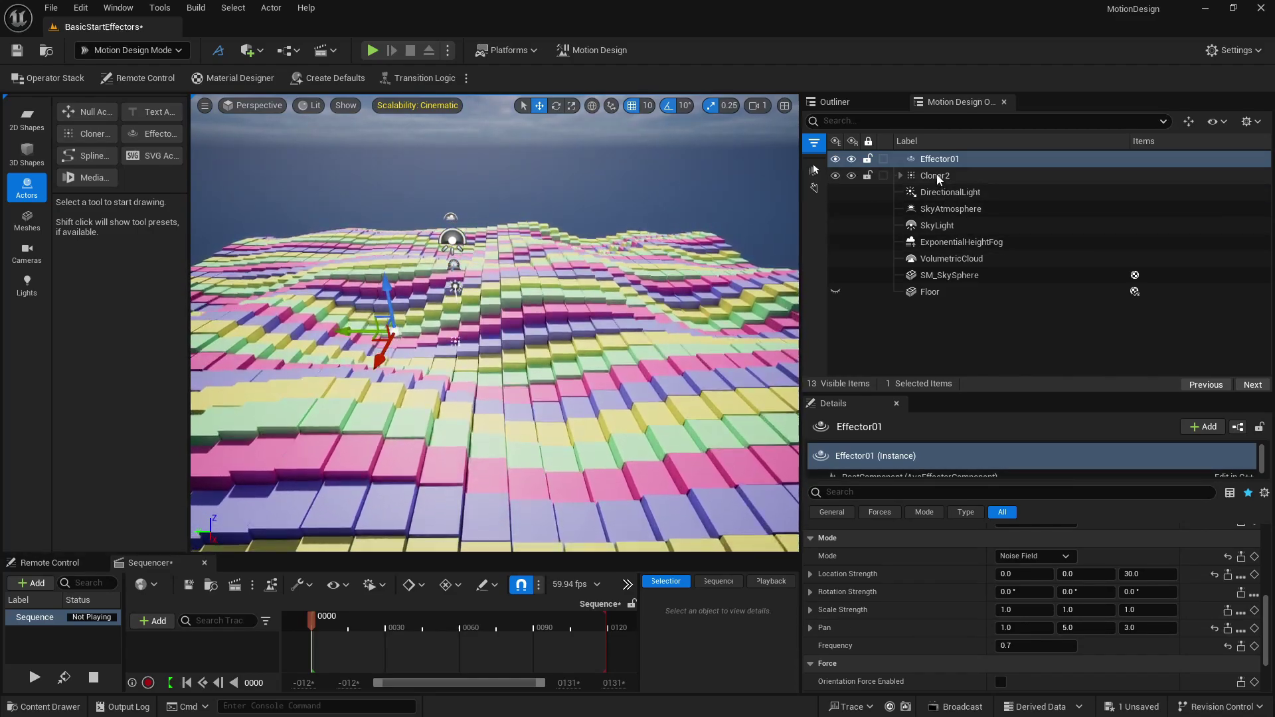
Step: Spawn a second effector linked to Cloner2
click(936, 174)
scroll(995, 631, up, 3)
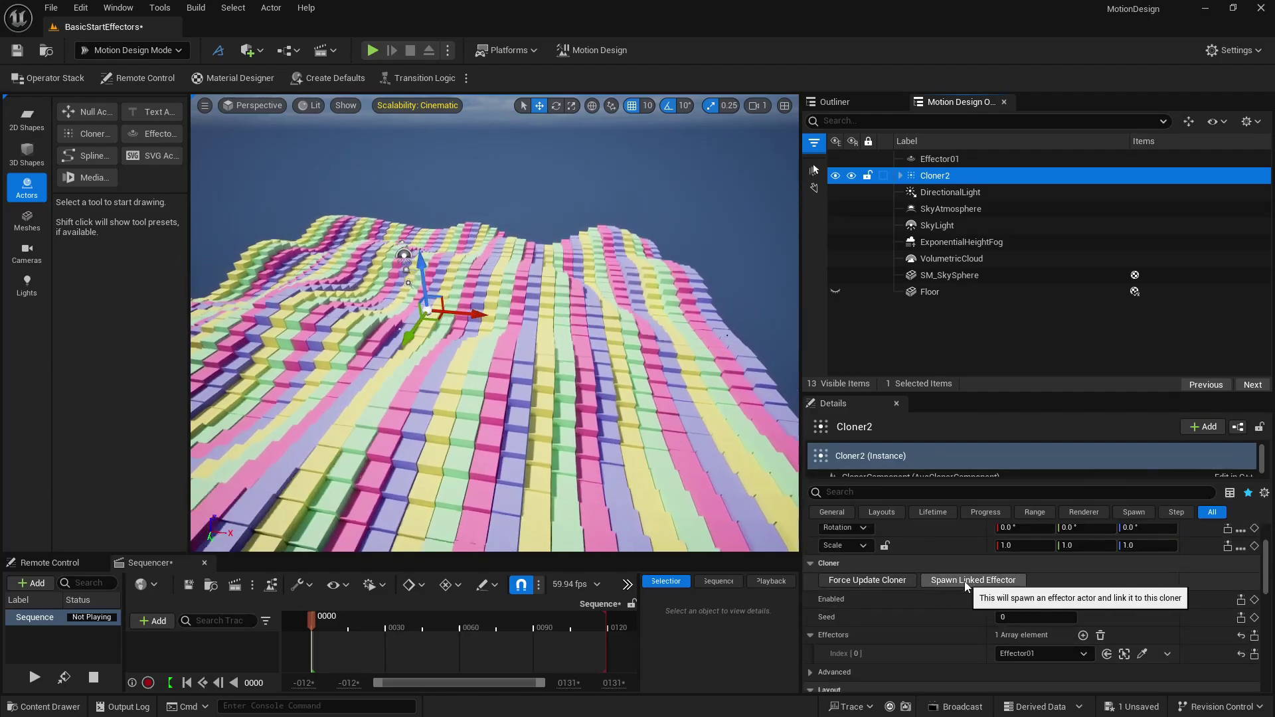
click(966, 581)
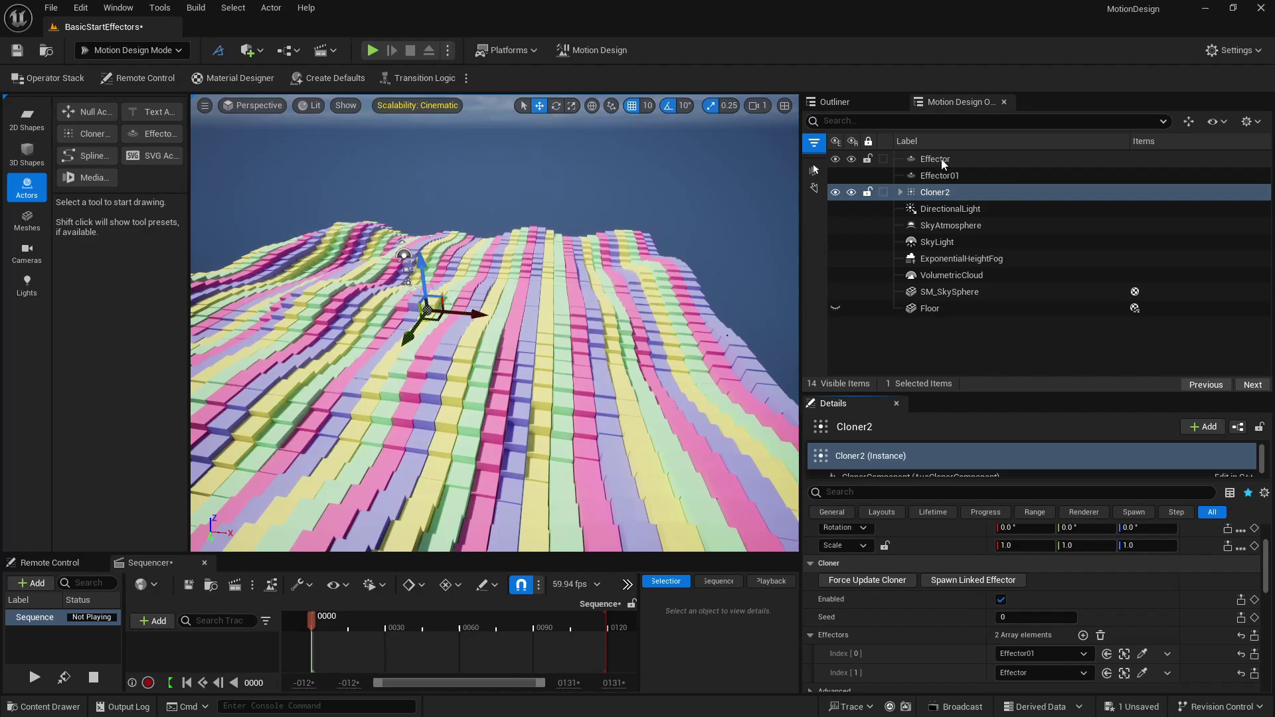
Step: Move the newly spawned effector back and forth along the X axis over the cube grid
click(942, 159)
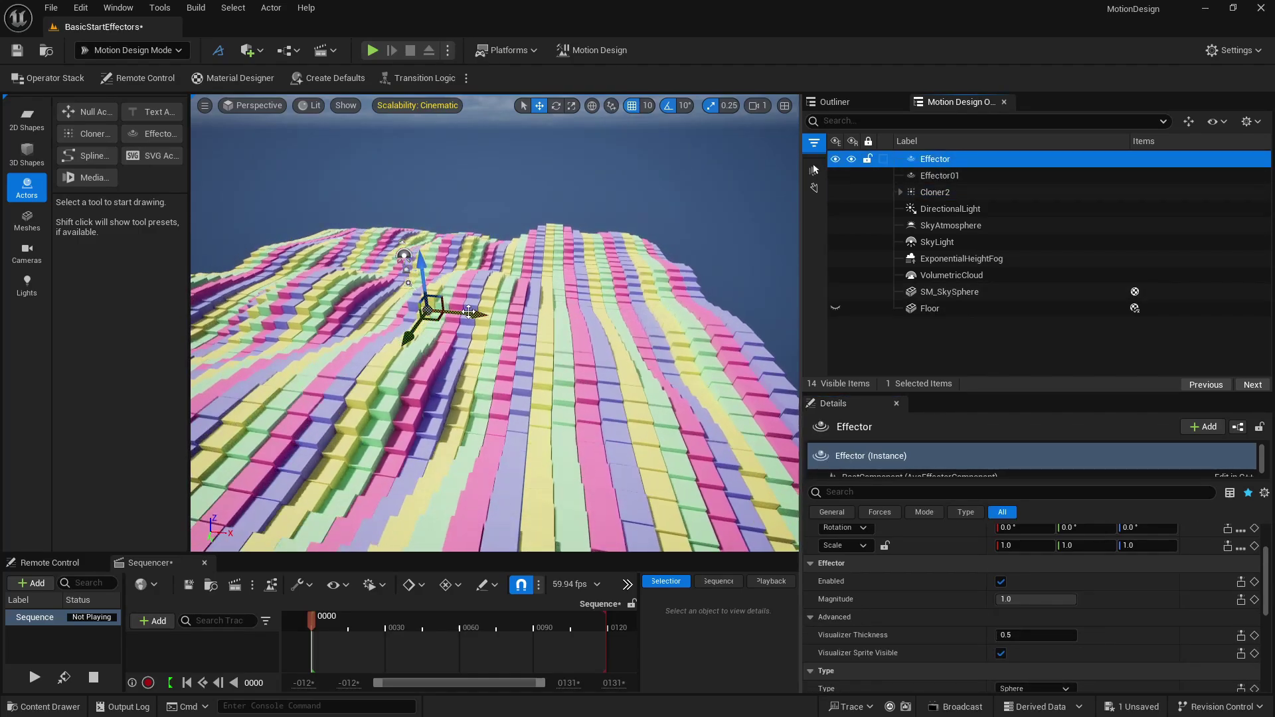
drag(469, 311, 552, 313)
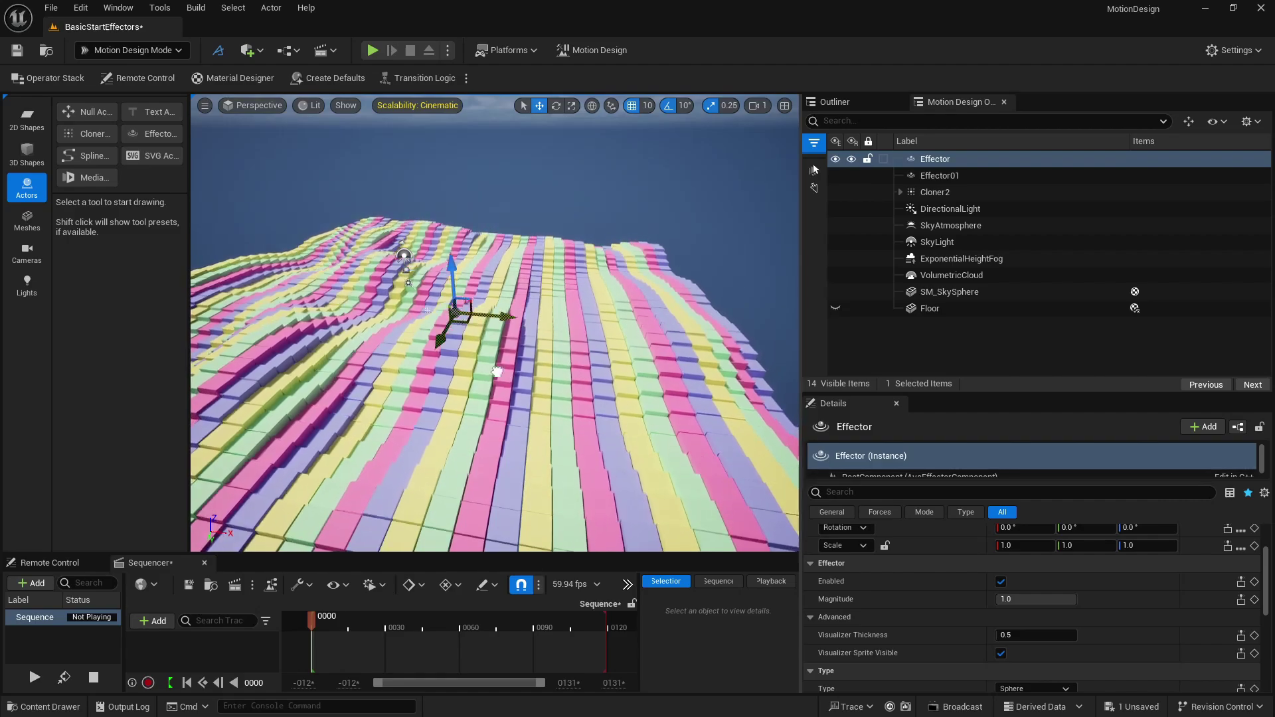
drag(497, 372, 464, 372)
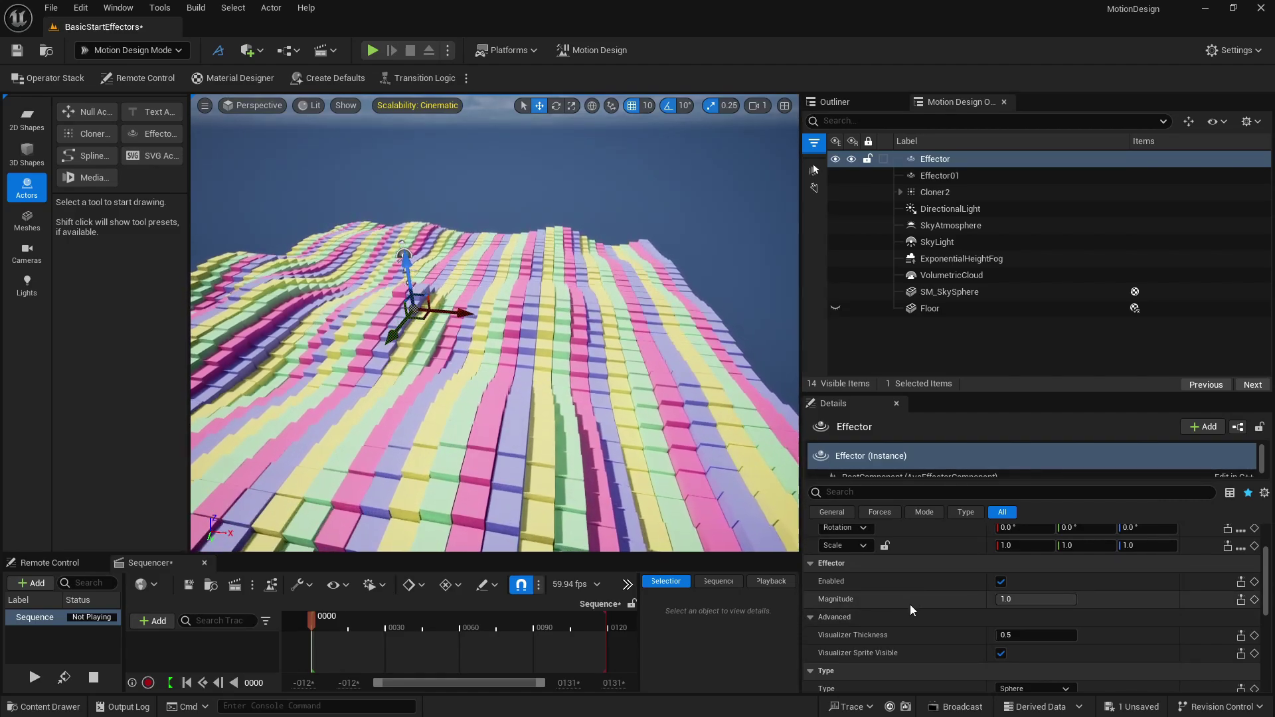
Step: Set the new effector's visualizer thickness to 3
scroll(910, 604, down, 2)
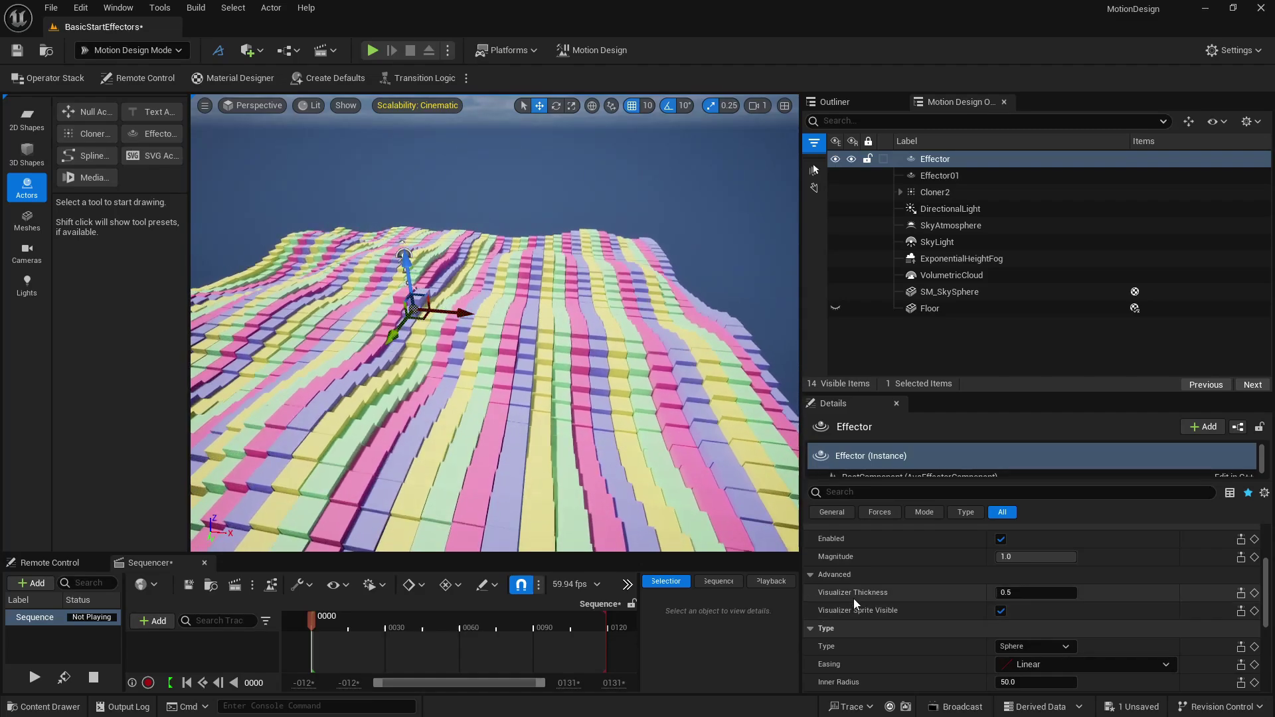
click(1002, 591)
text(3)
key(Return)
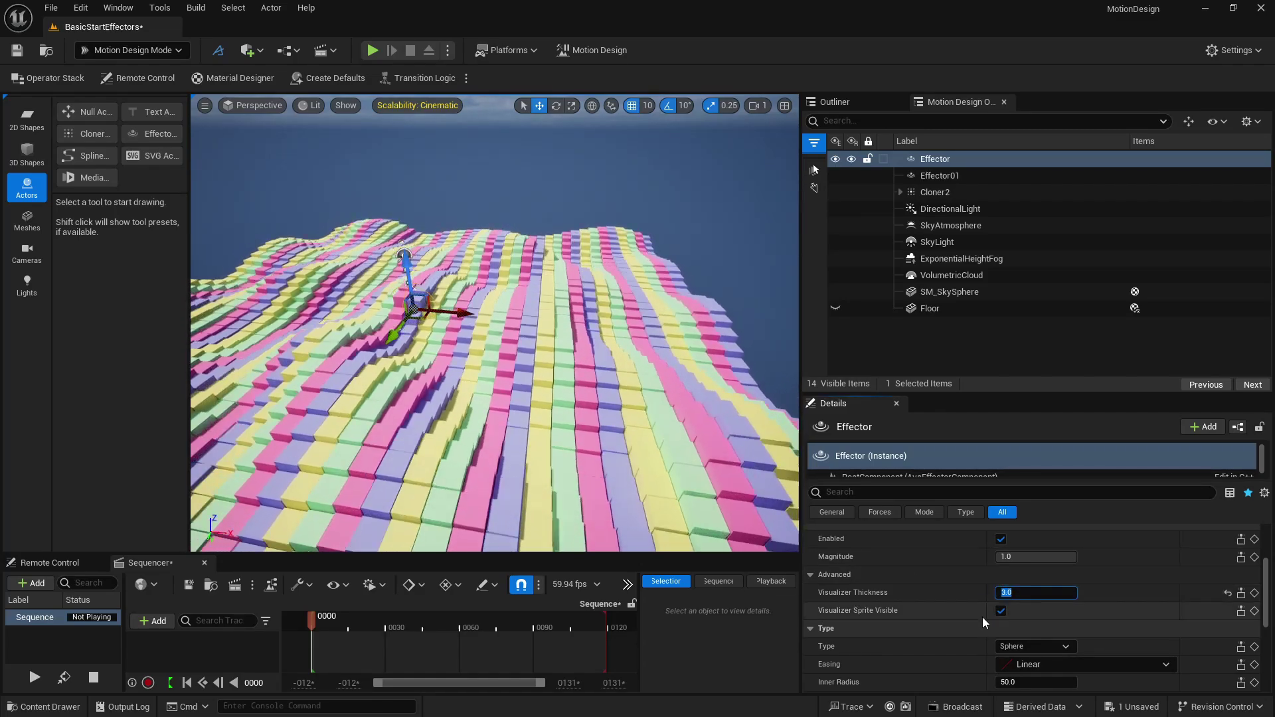
Step: Set the new effector's easing to Out Bounce and move it along the X axis to test the falloff
scroll(982, 616, down, 2)
click(1036, 622)
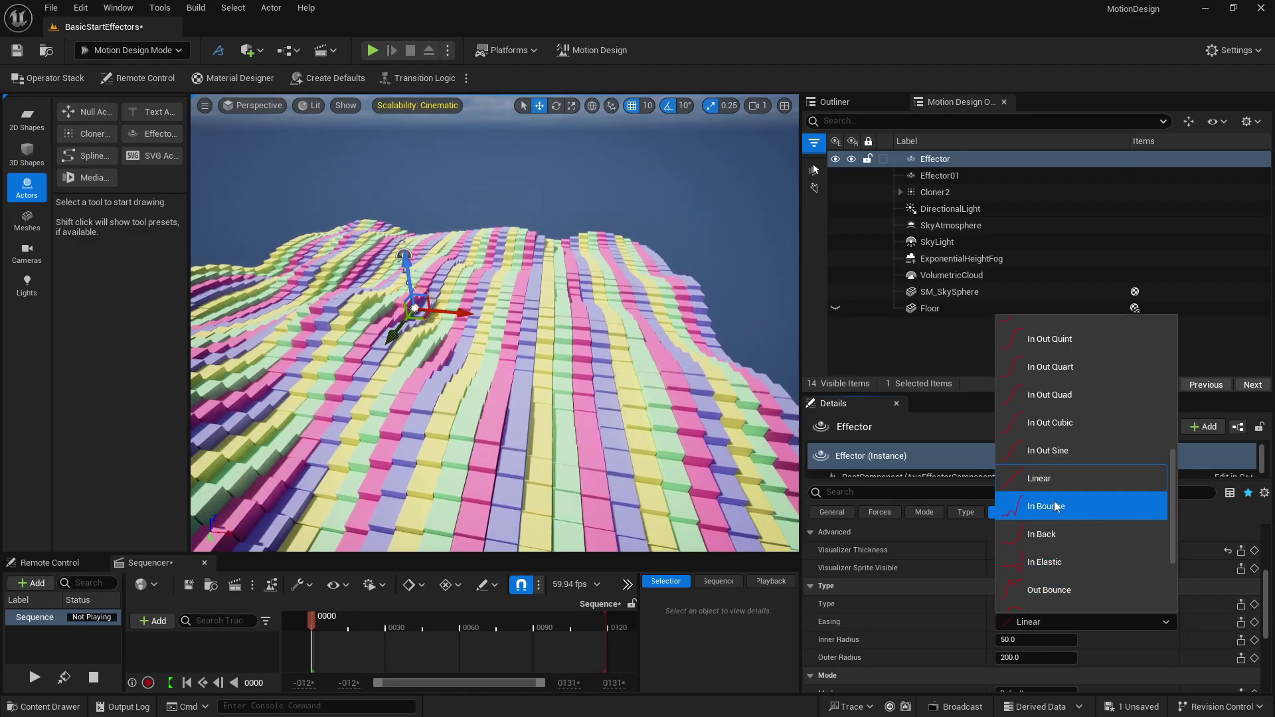
click(1049, 590)
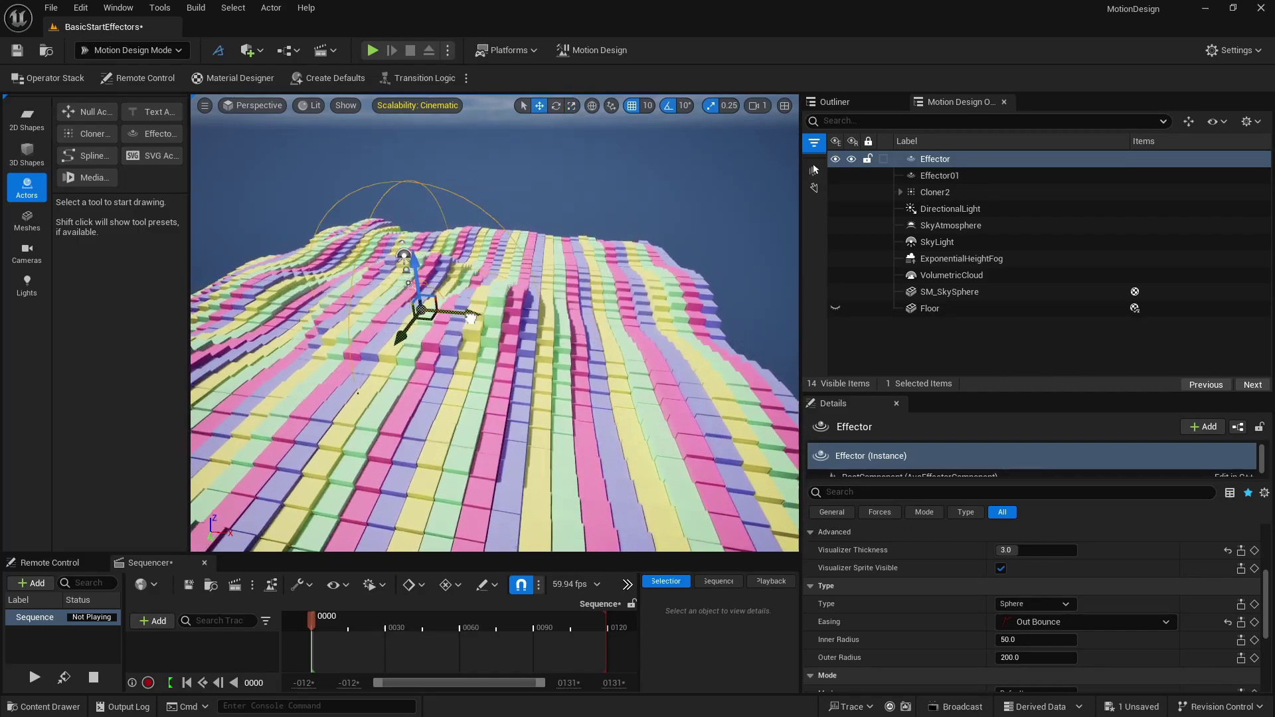
drag(470, 319, 385, 327)
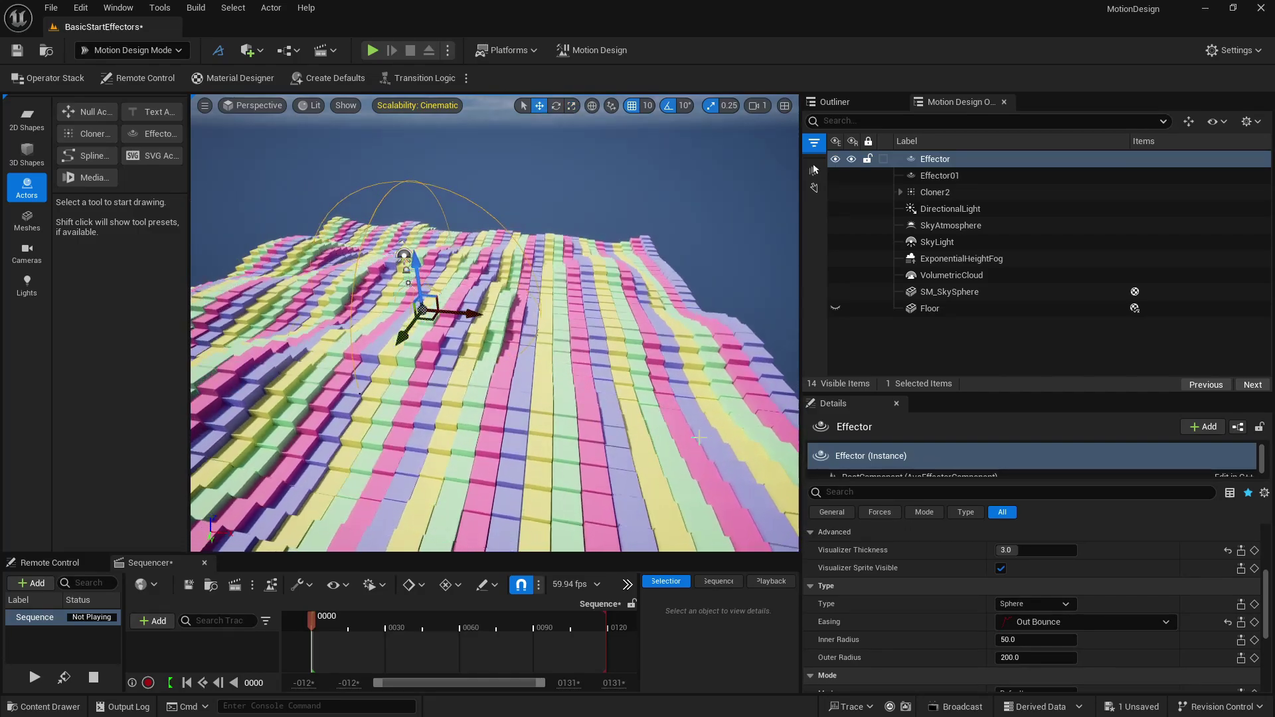
Step: Try a Z offset of 500 for the new effector and move it around the cube grid
scroll(927, 612, down, 3)
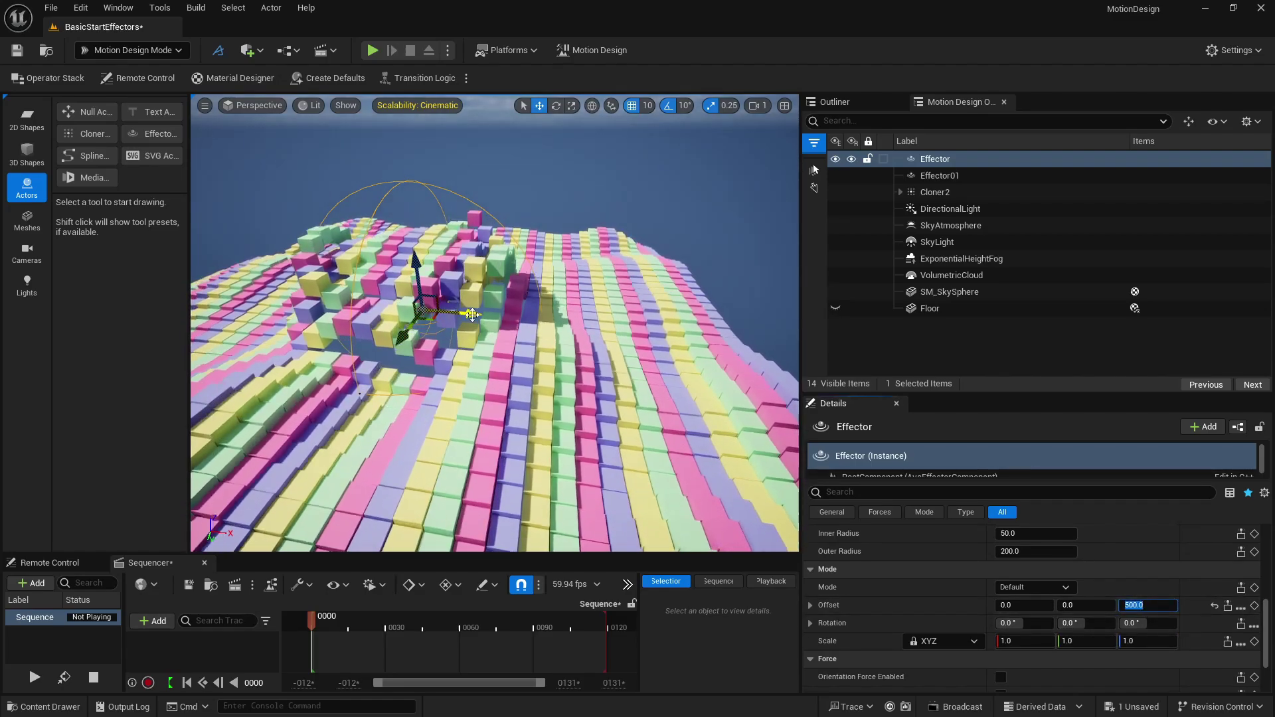
drag(432, 319, 373, 331)
middle_drag(373, 330, 529, 350)
drag(529, 350, 568, 351)
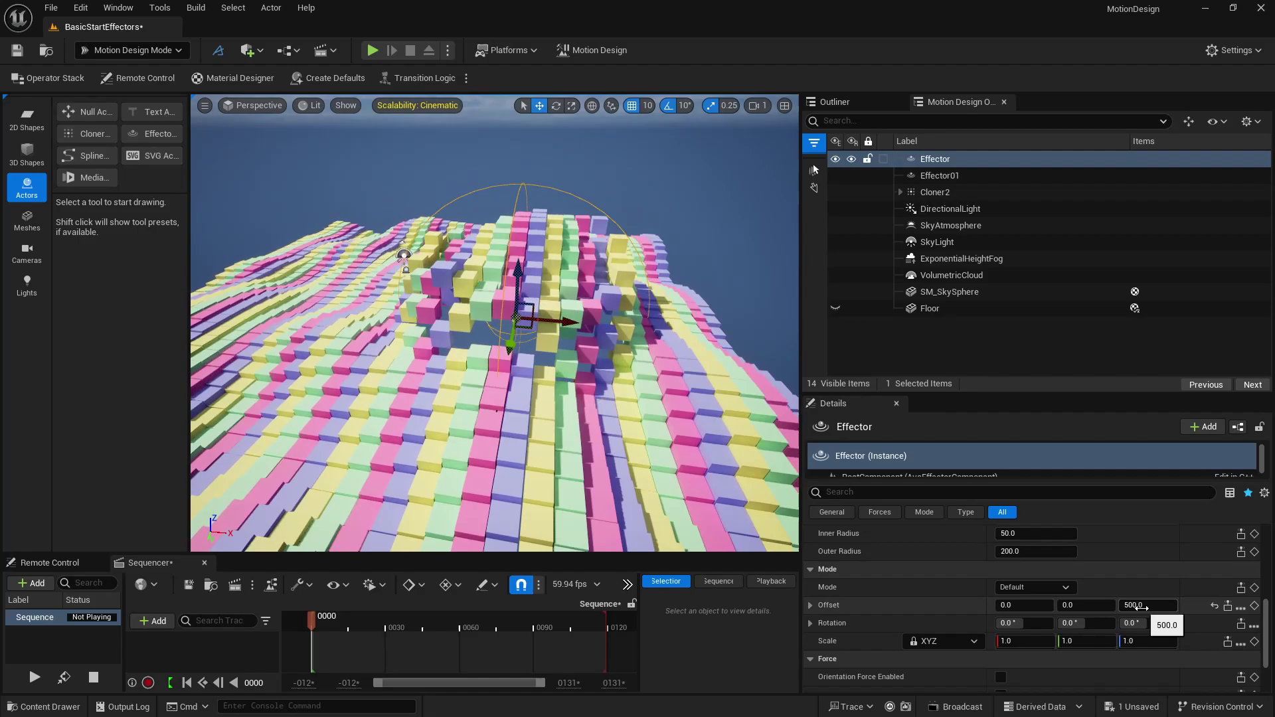
Step: Set the effector's Z offset to 300 and move it along the X axis toward the middle of the grid
click(1140, 606)
text(300)
key(Return)
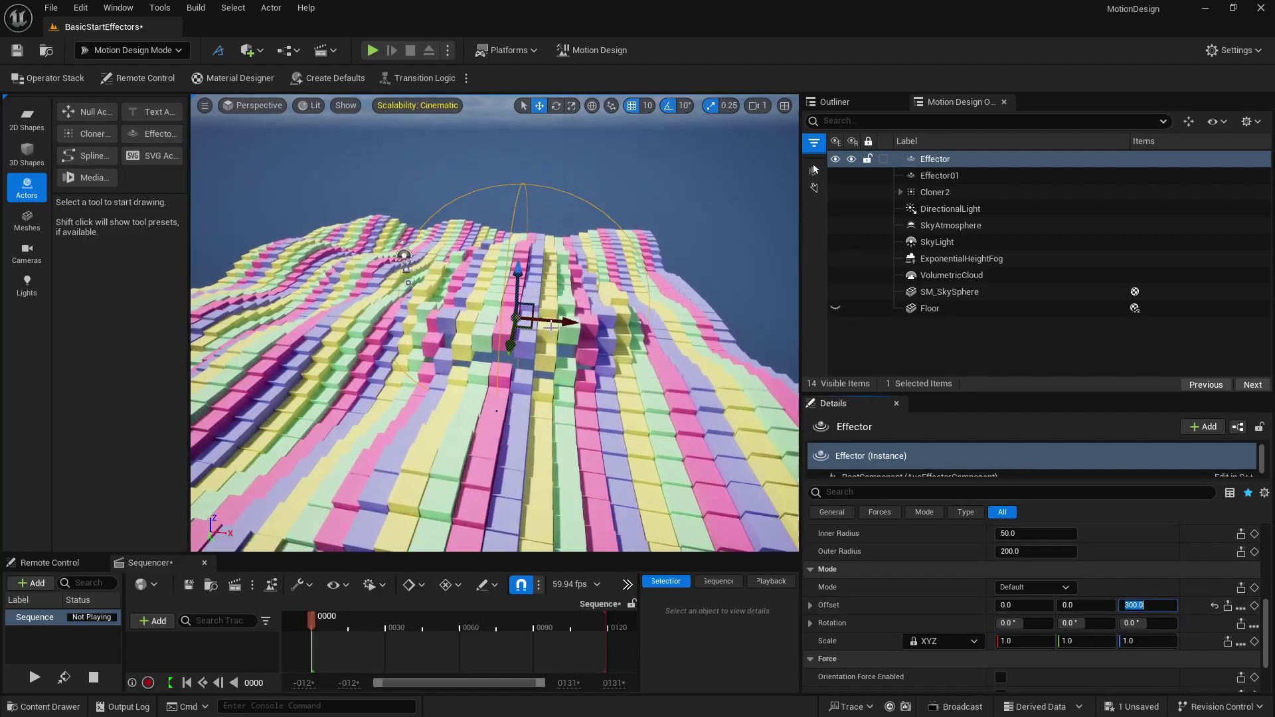
drag(562, 322, 512, 340)
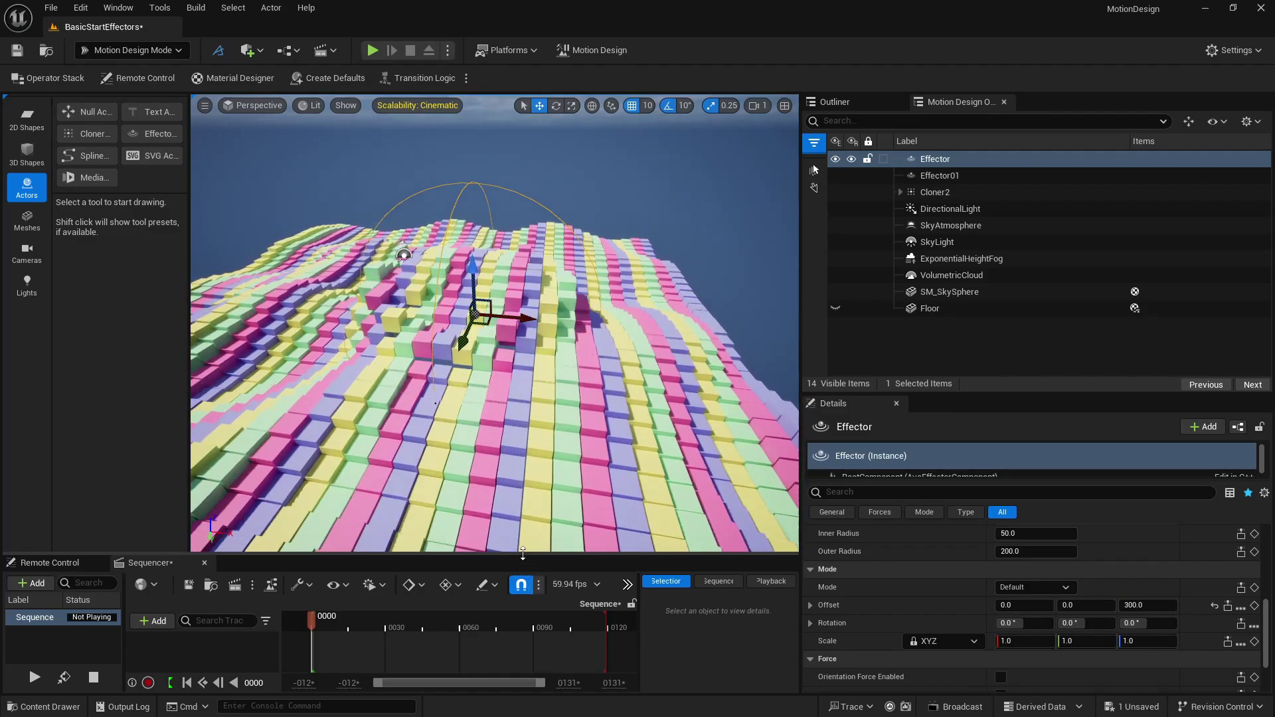
Step: Enlarge the Sequencer area, add an Offset keyframe for the effector at frame 0 and set its Z offset to 0
drag(523, 556, 522, 468)
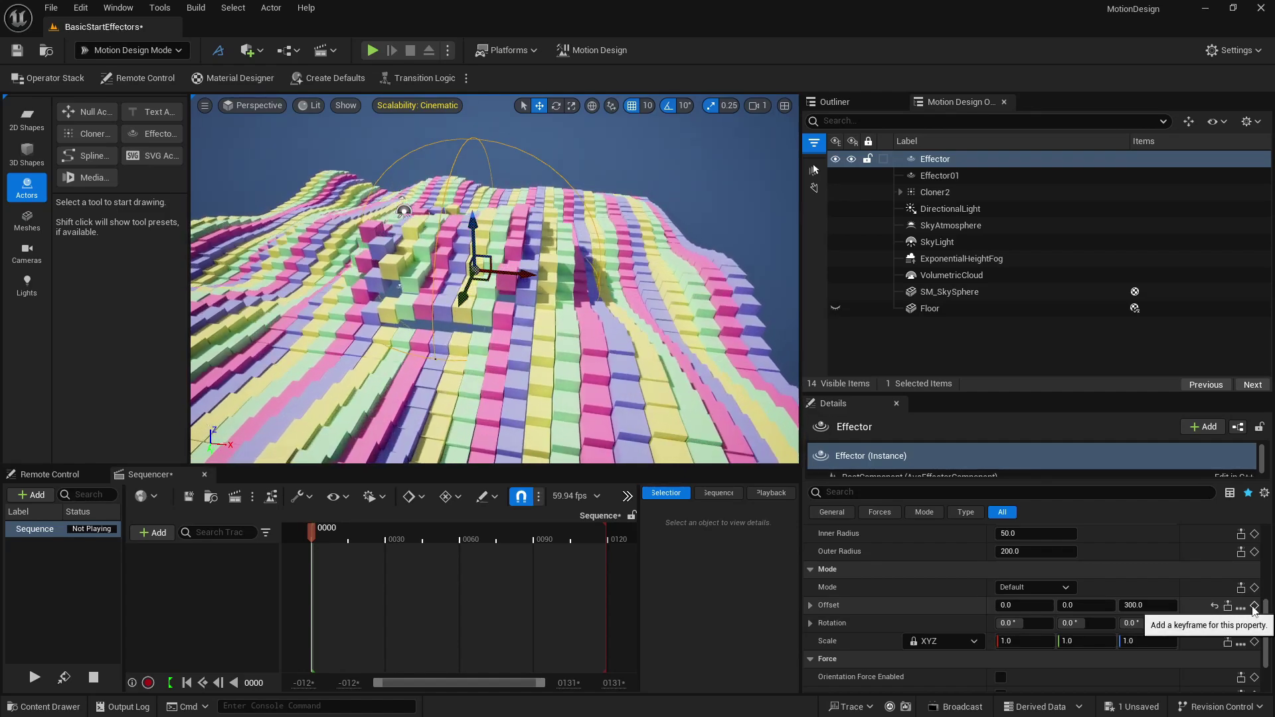
click(1130, 605)
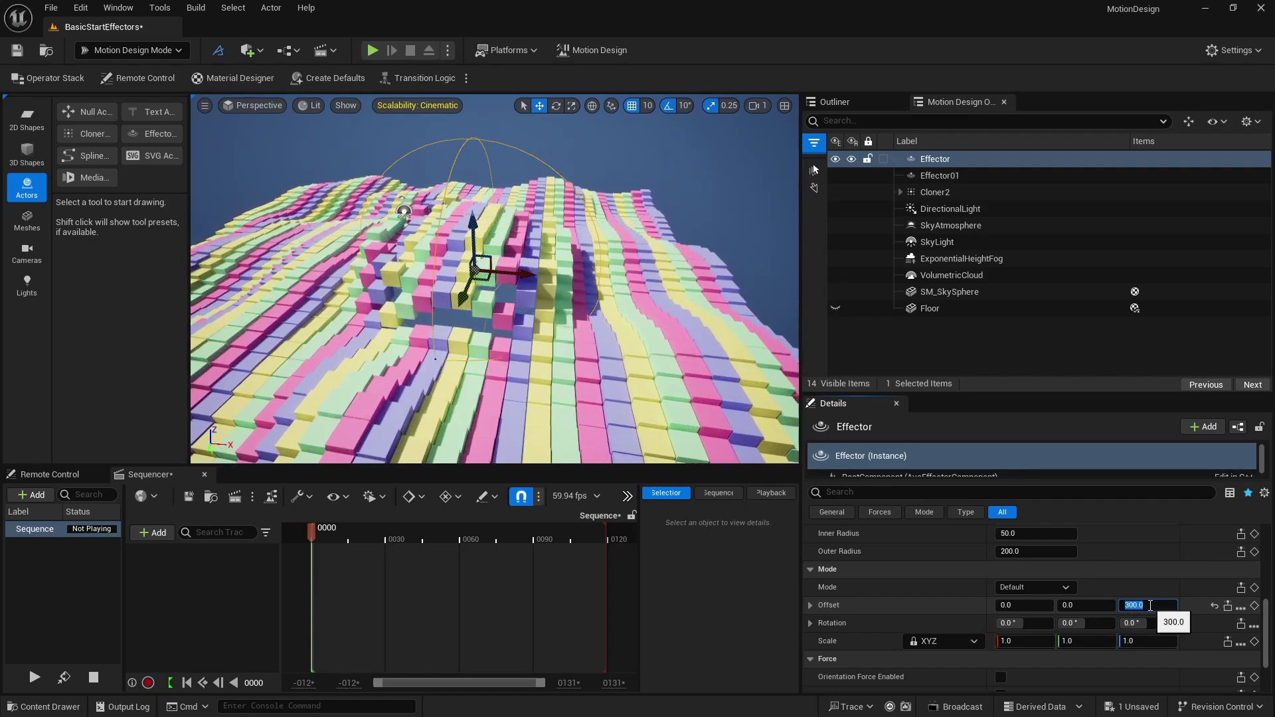
click(1254, 606)
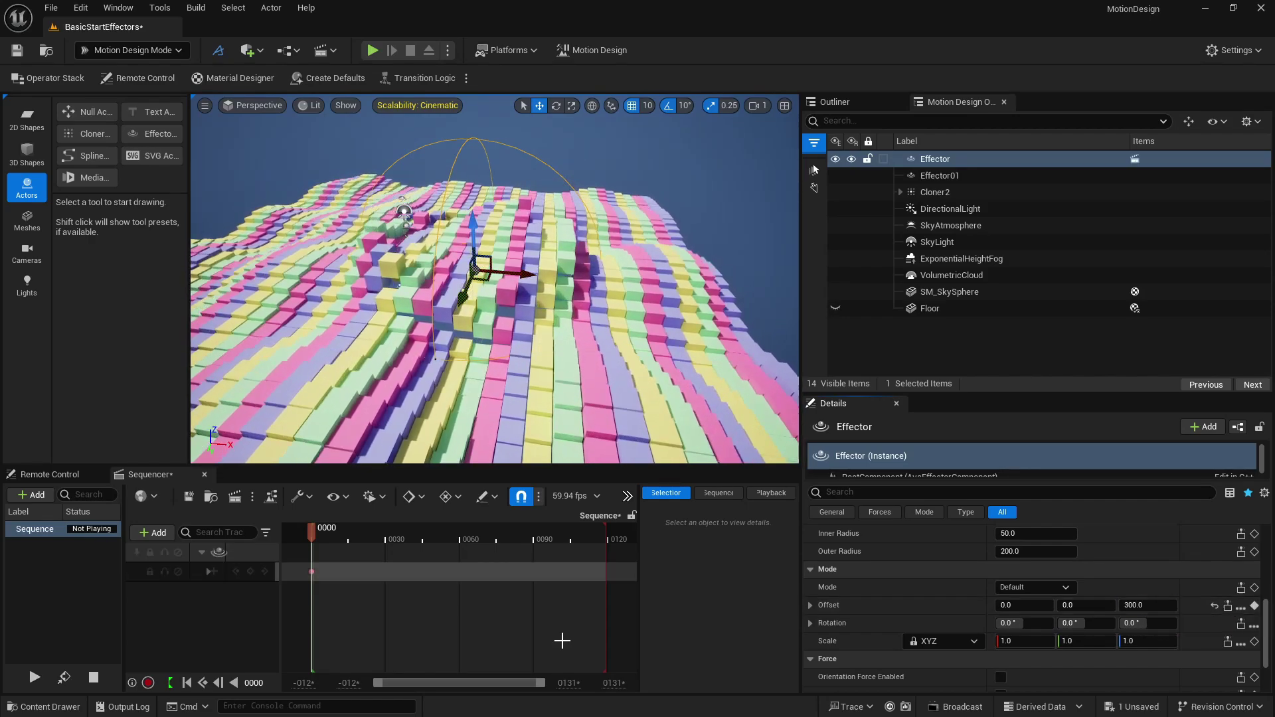
click(1146, 607)
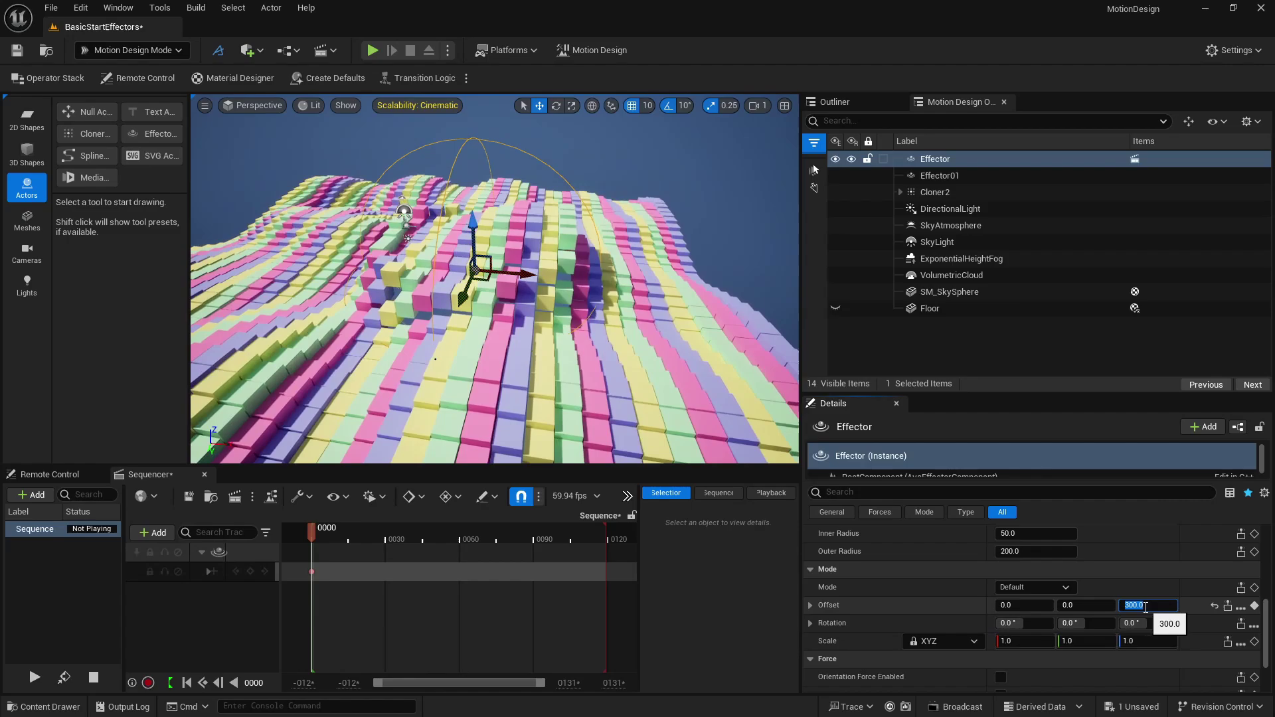
text(0)
key(Return)
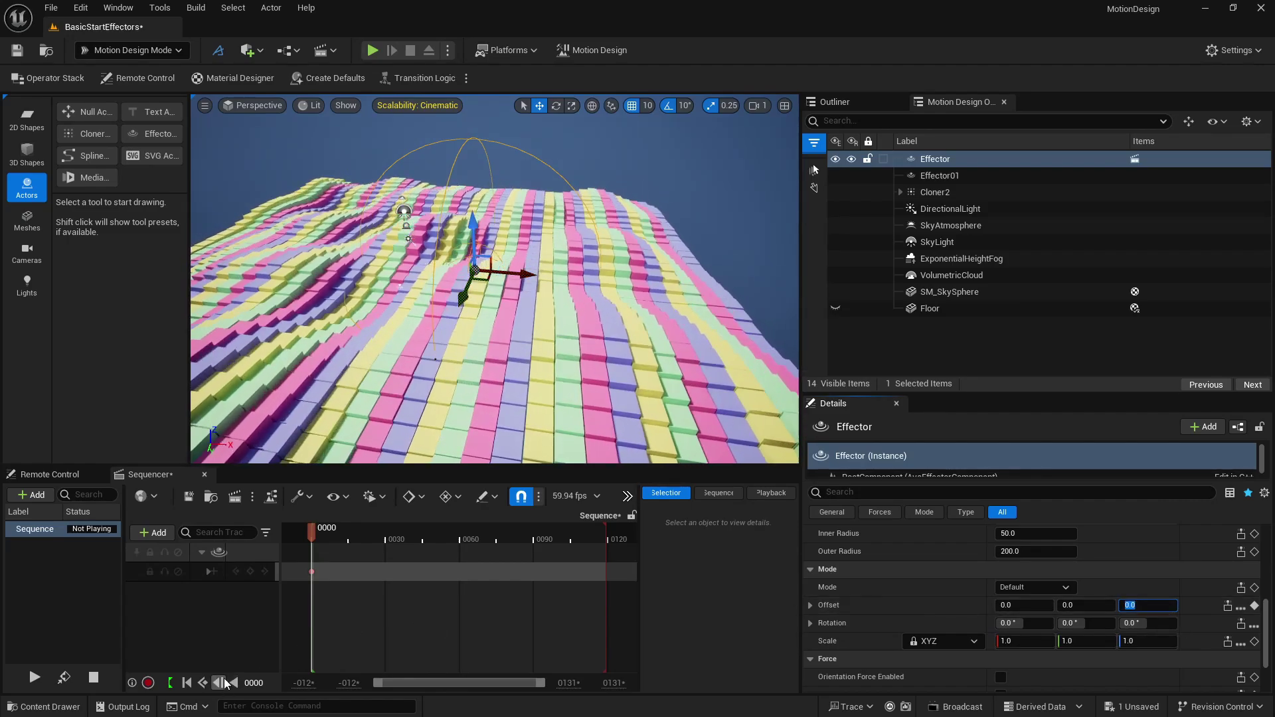
Step: Add an Offset keyframe for the effector at frame 120 with a Z offset of 300
drag(311, 529, 608, 552)
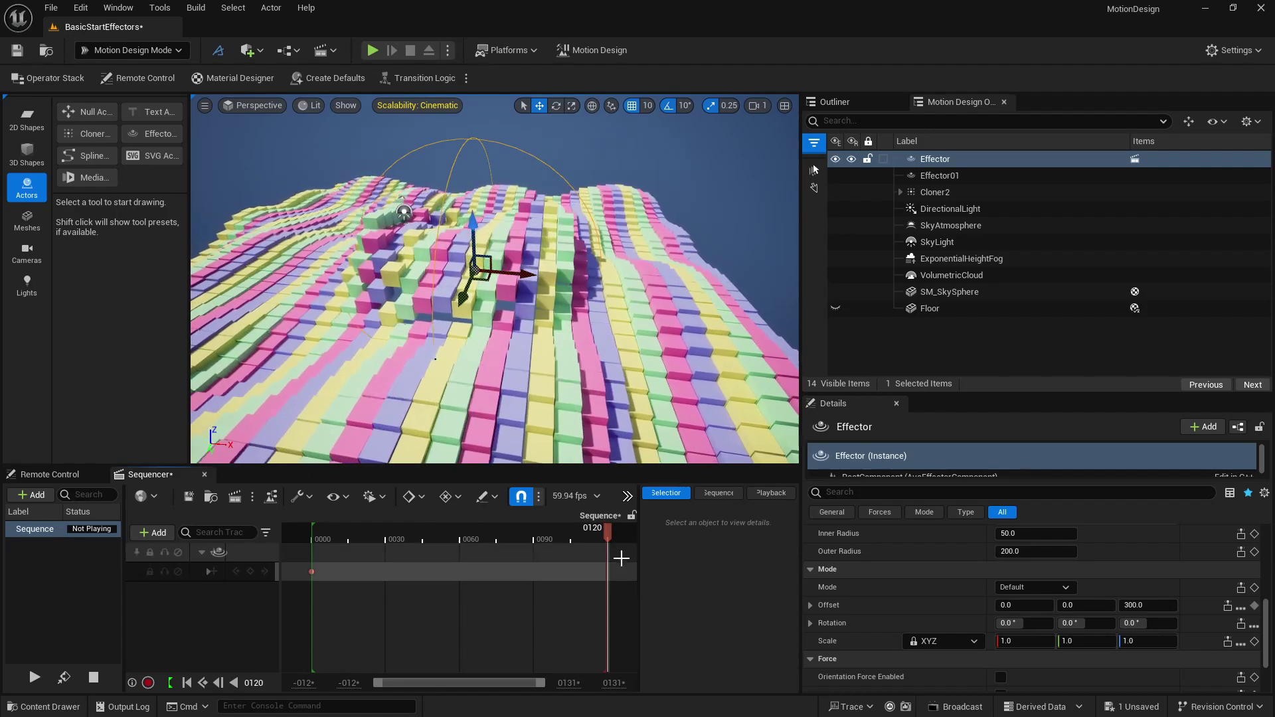
click(1254, 606)
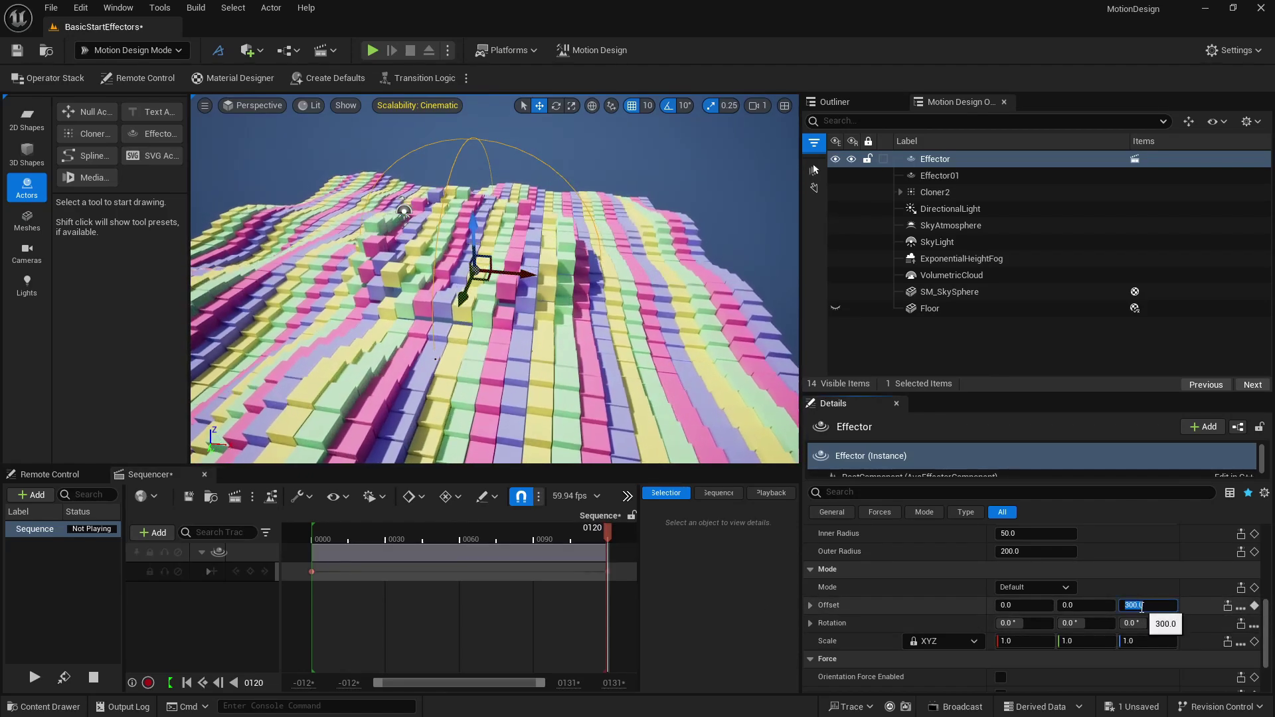
key(Return)
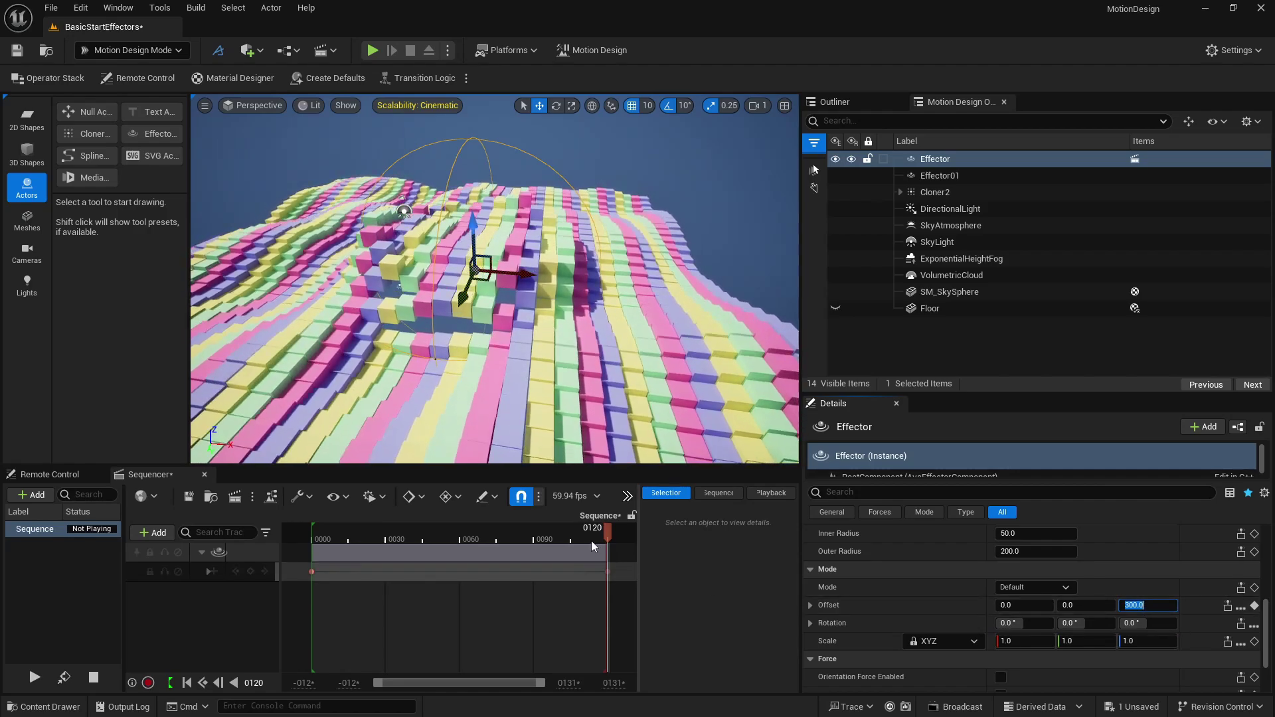
Step: Key the effector's Z offset as 0 at frame 0 and scrub the timeline to preview the offset animation
drag(606, 528, 319, 540)
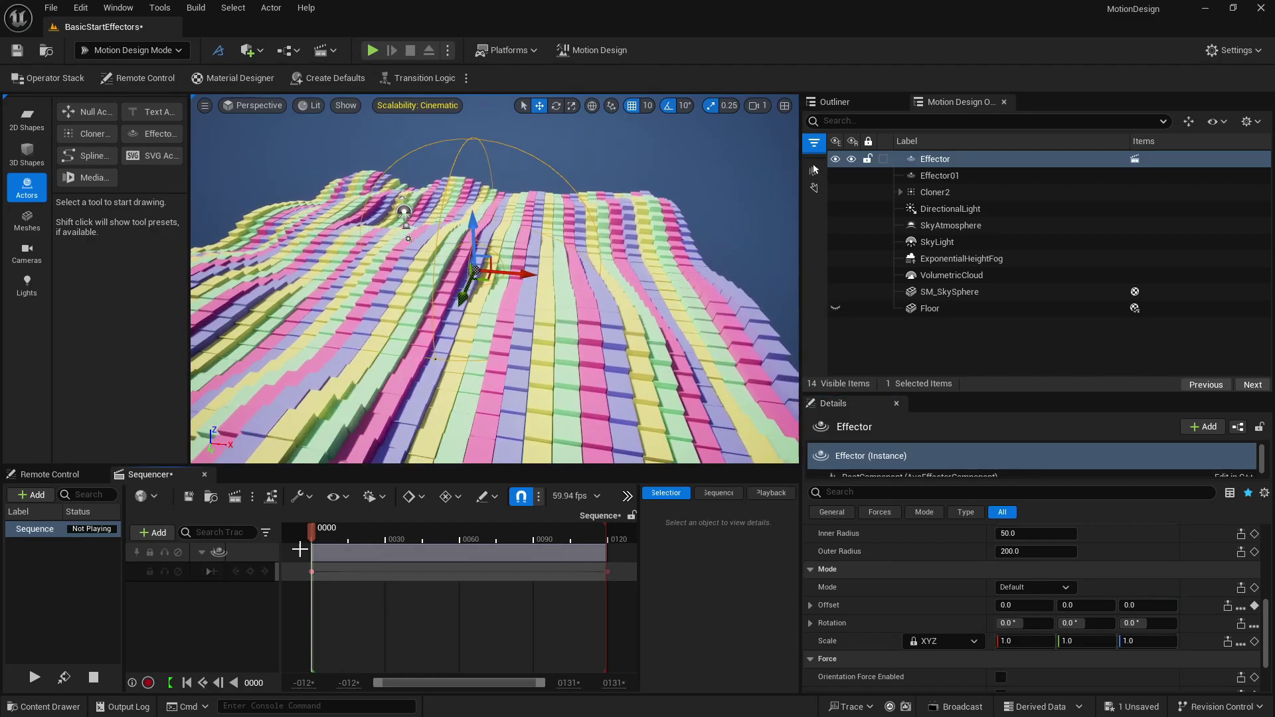
drag(316, 532, 367, 533)
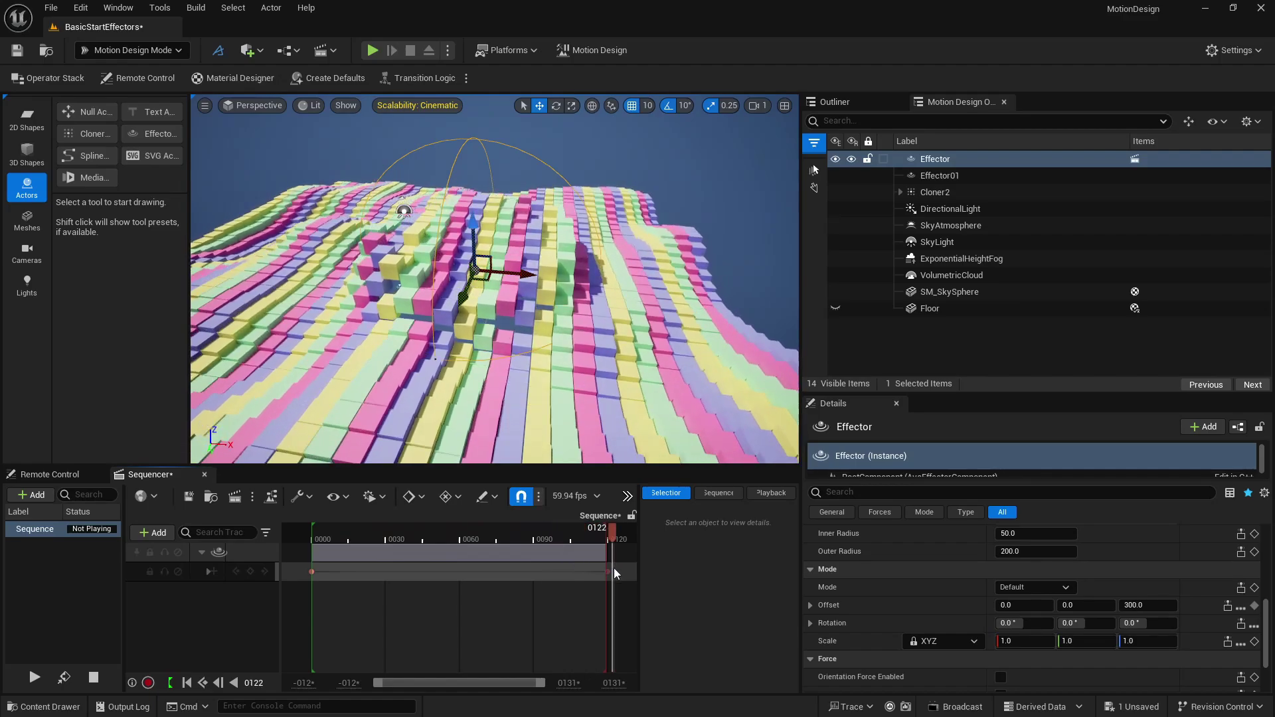
Step: Set the effector's Z offset to 500 on the keyframe at frame 120
drag(308, 563, 604, 580)
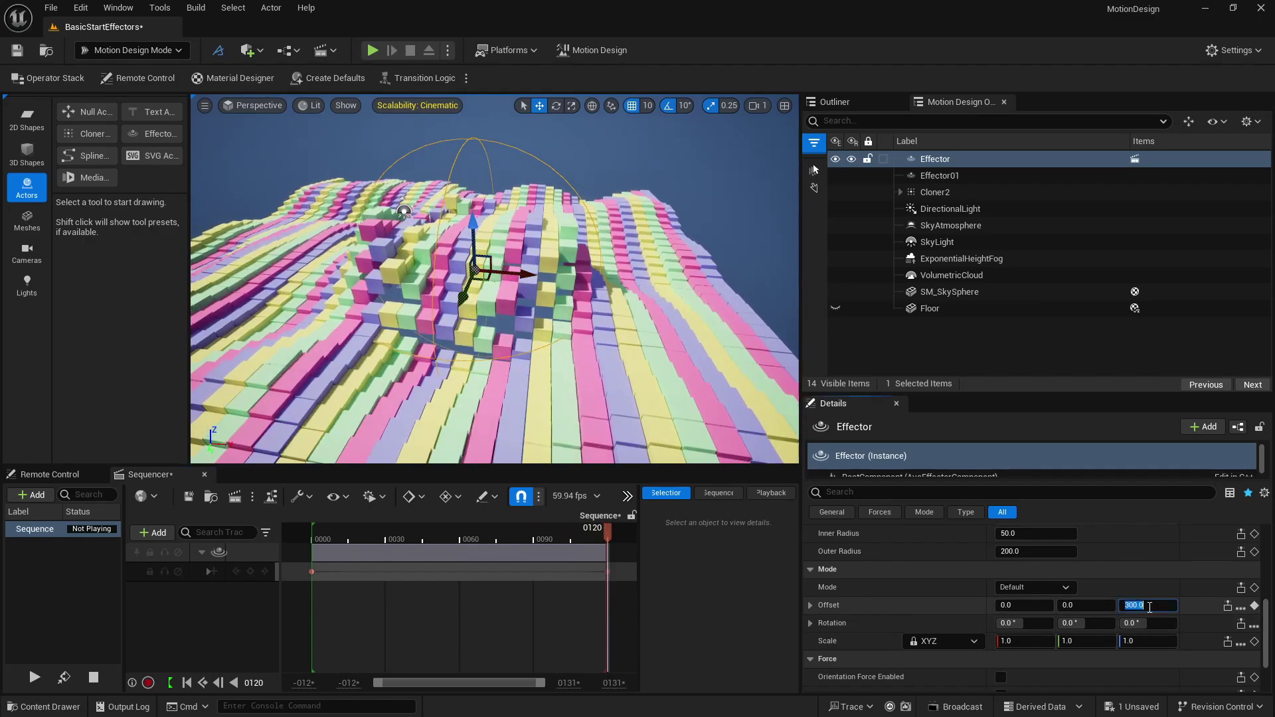
click(1148, 605)
text(500)
key(Return)
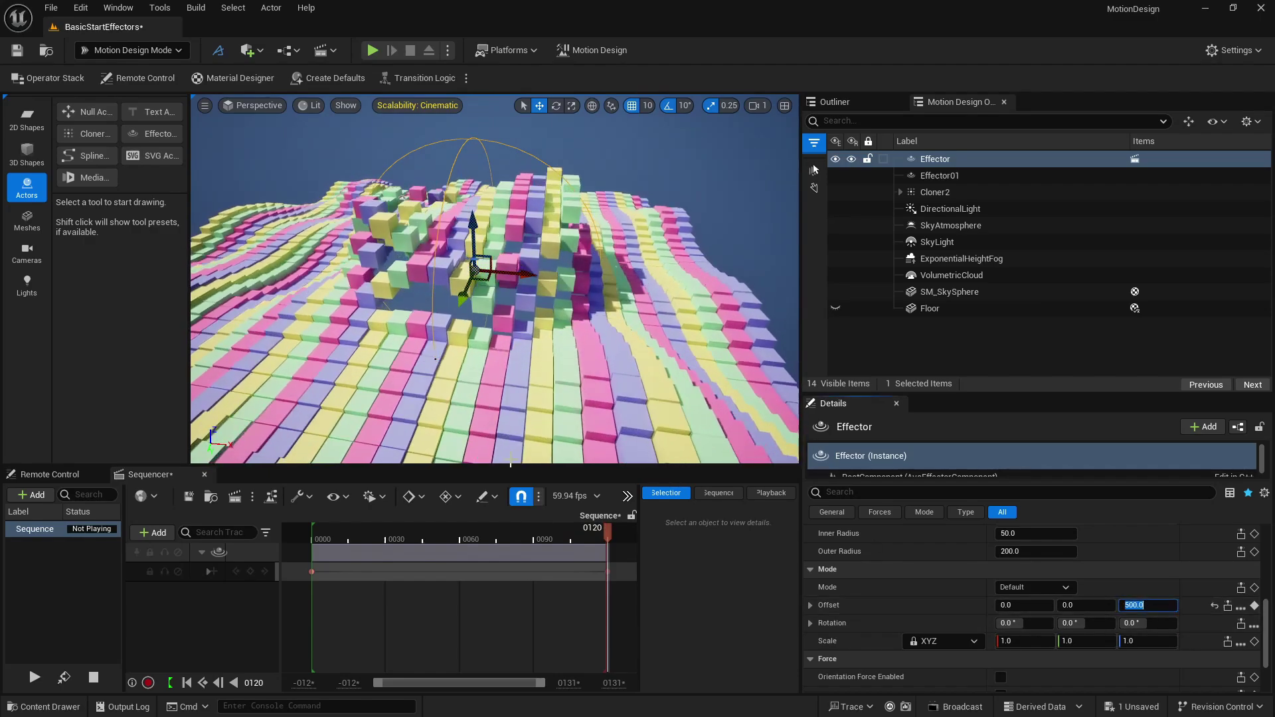
Step: Select both Offset keyframes of the effector and apply the Circular Ease In curve preset to them
click(410, 498)
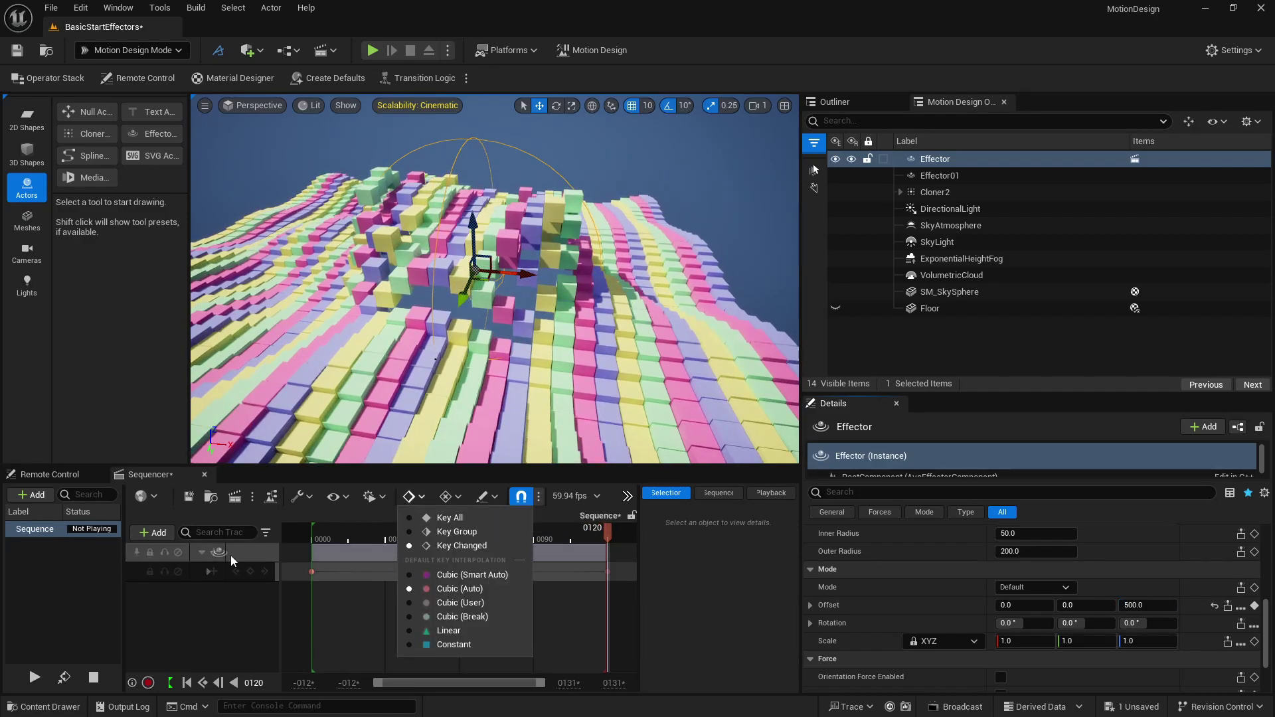
click(249, 574)
drag(292, 566, 533, 611)
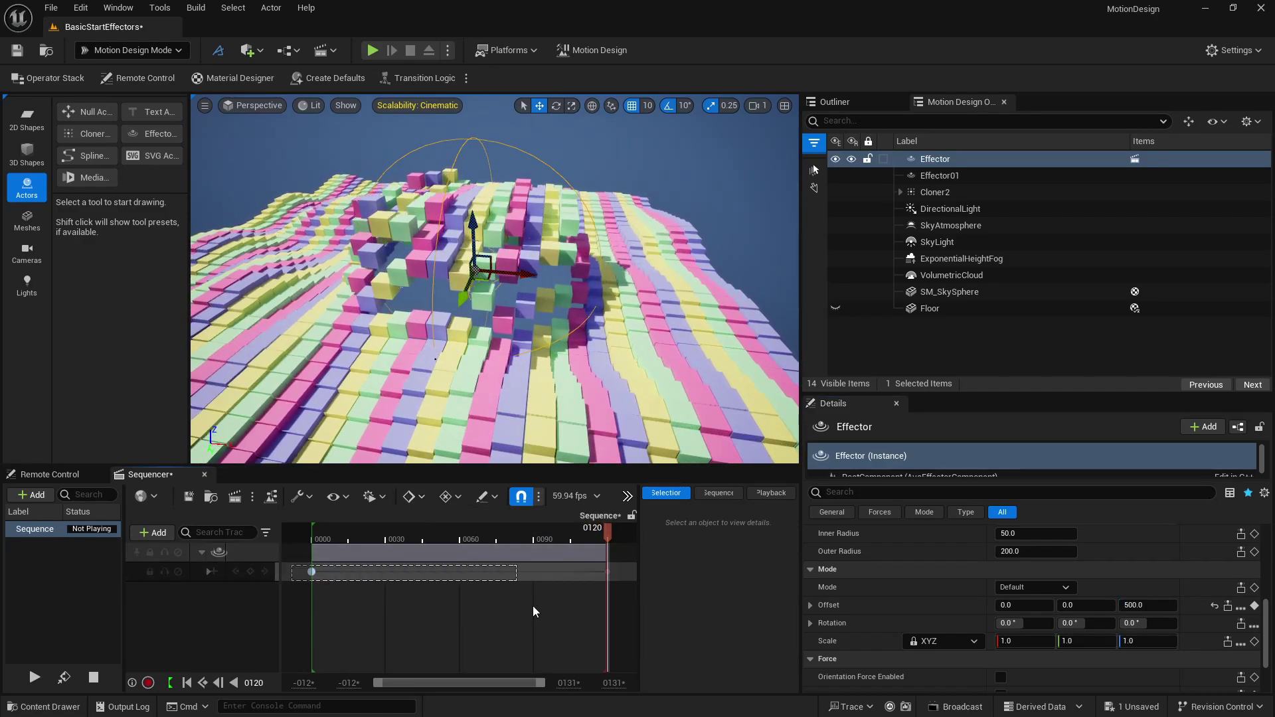
drag(631, 617, 631, 616)
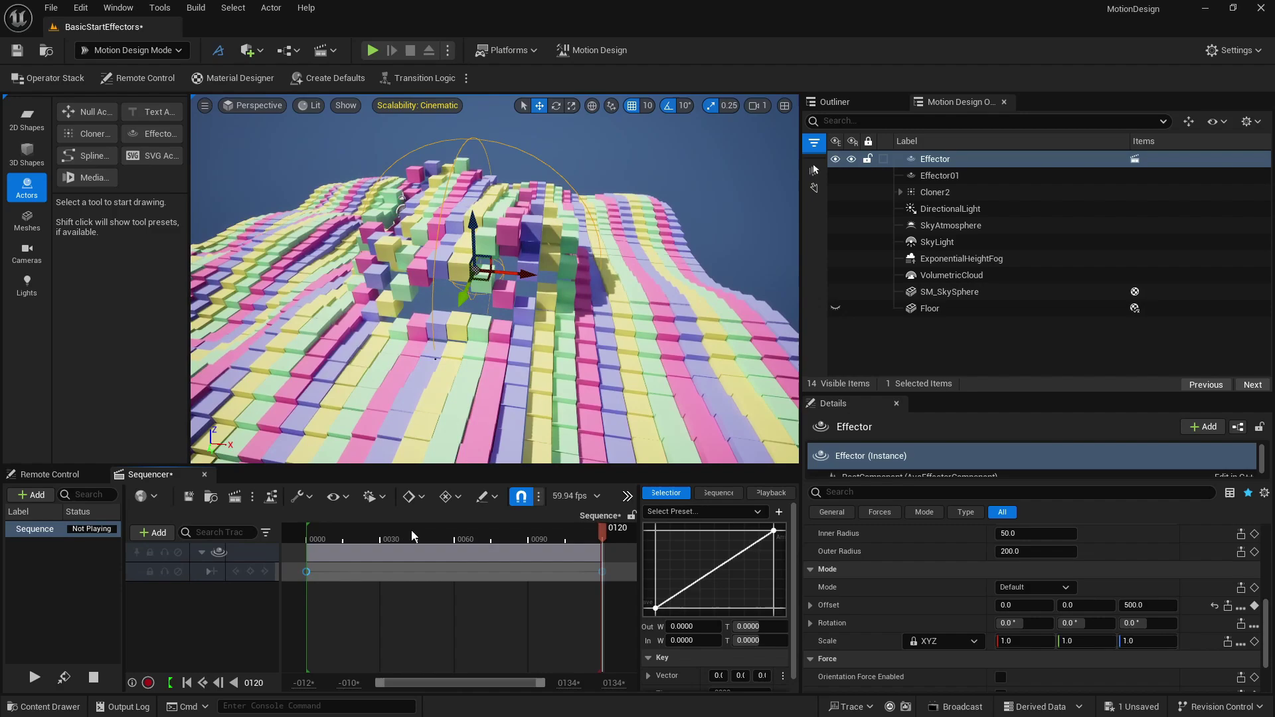
click(703, 512)
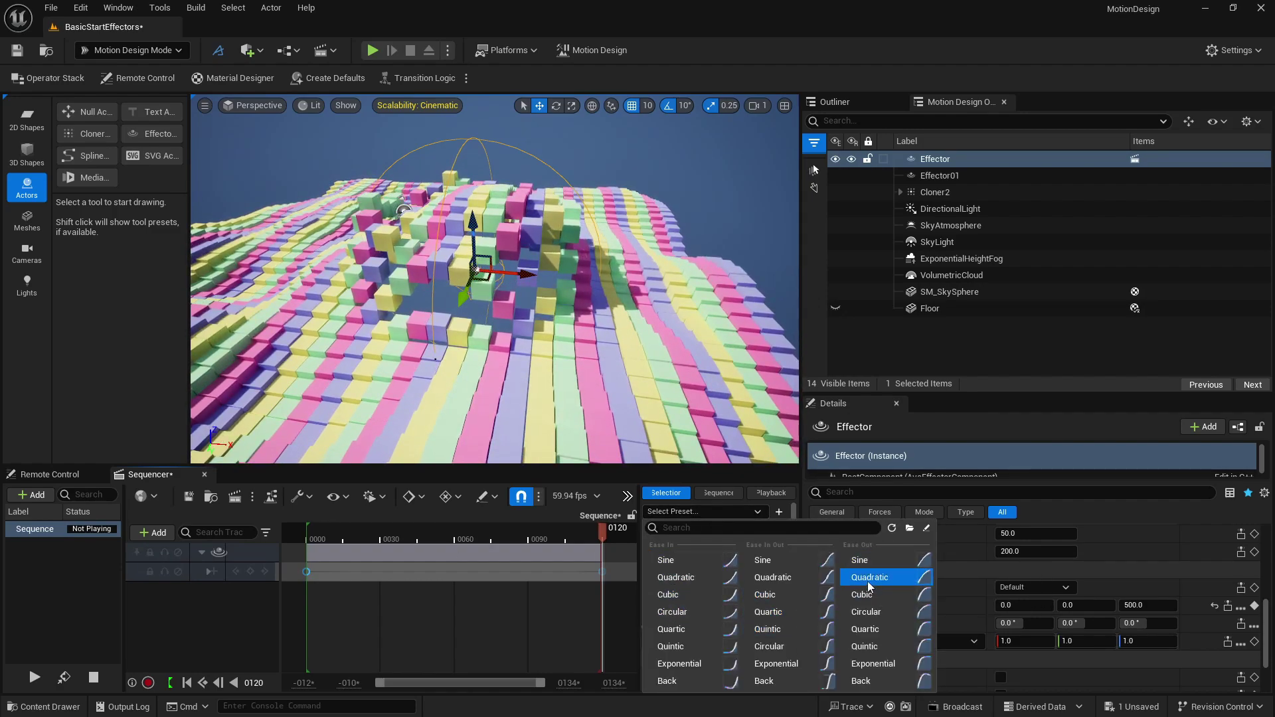
click(702, 612)
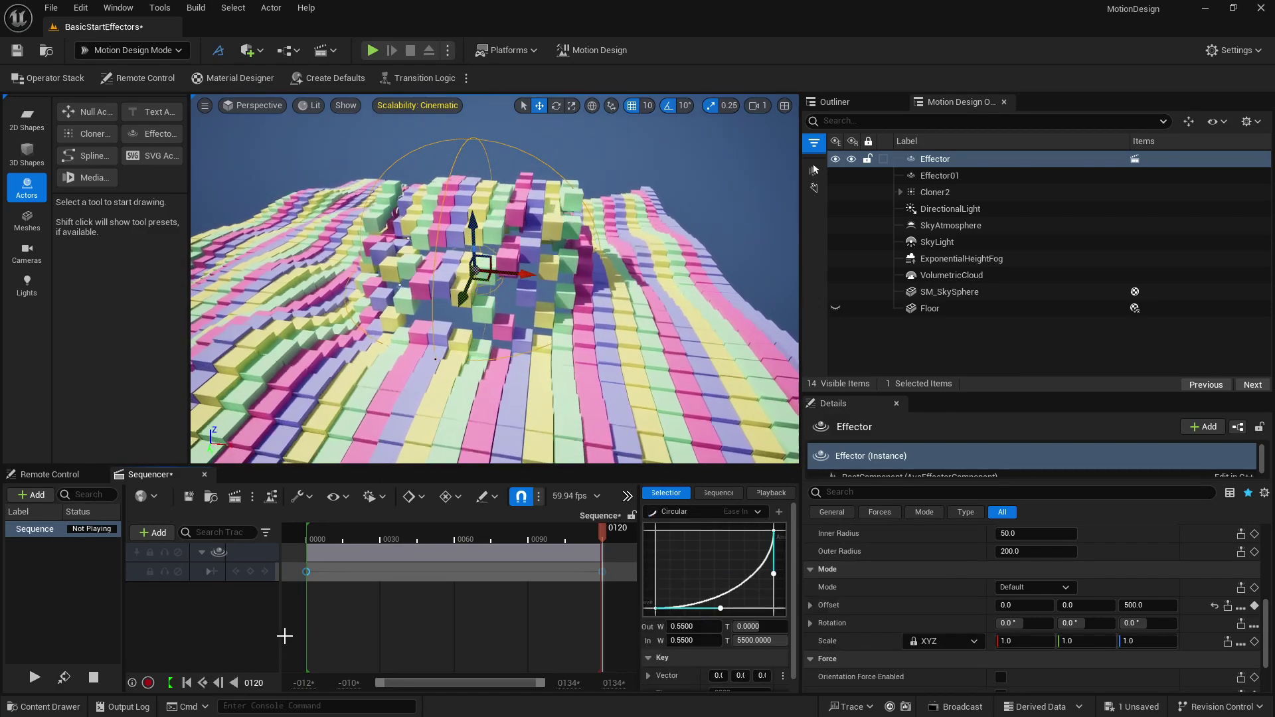
Step: Widen the track names column, play the sequence and scrub back to frame 100 to preview the eased offset
drag(280, 632, 348, 630)
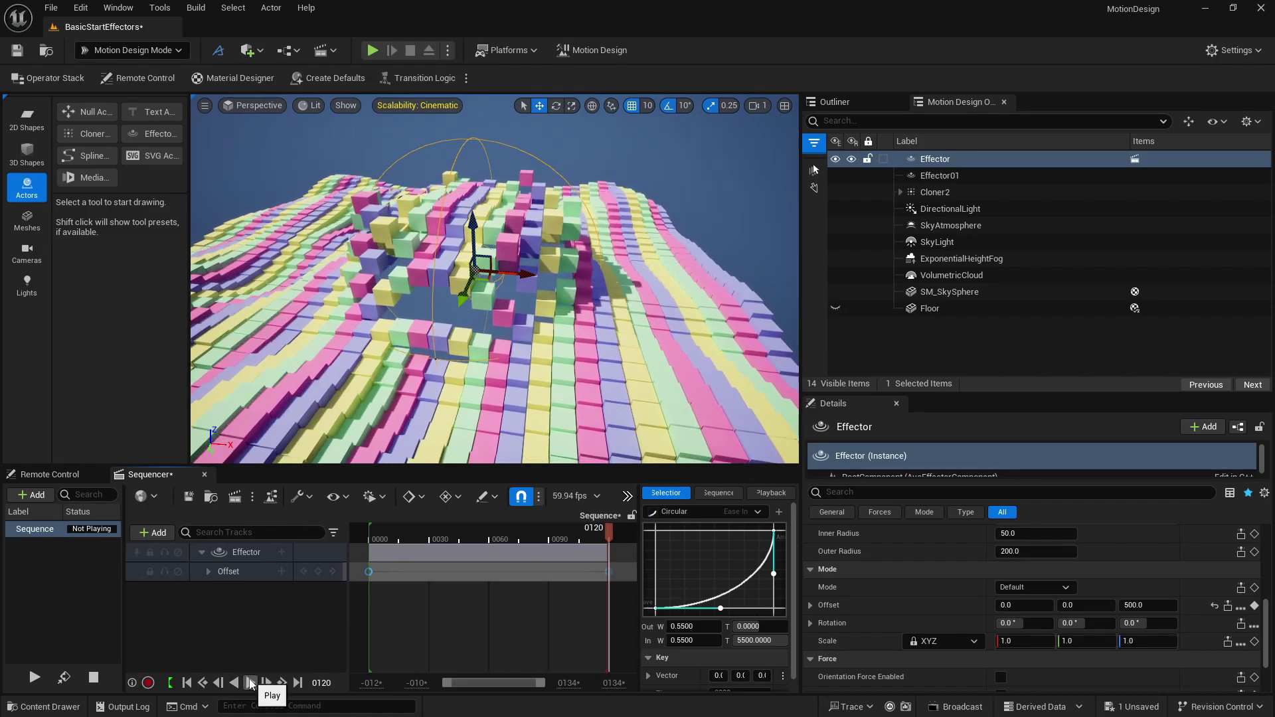
click(250, 682)
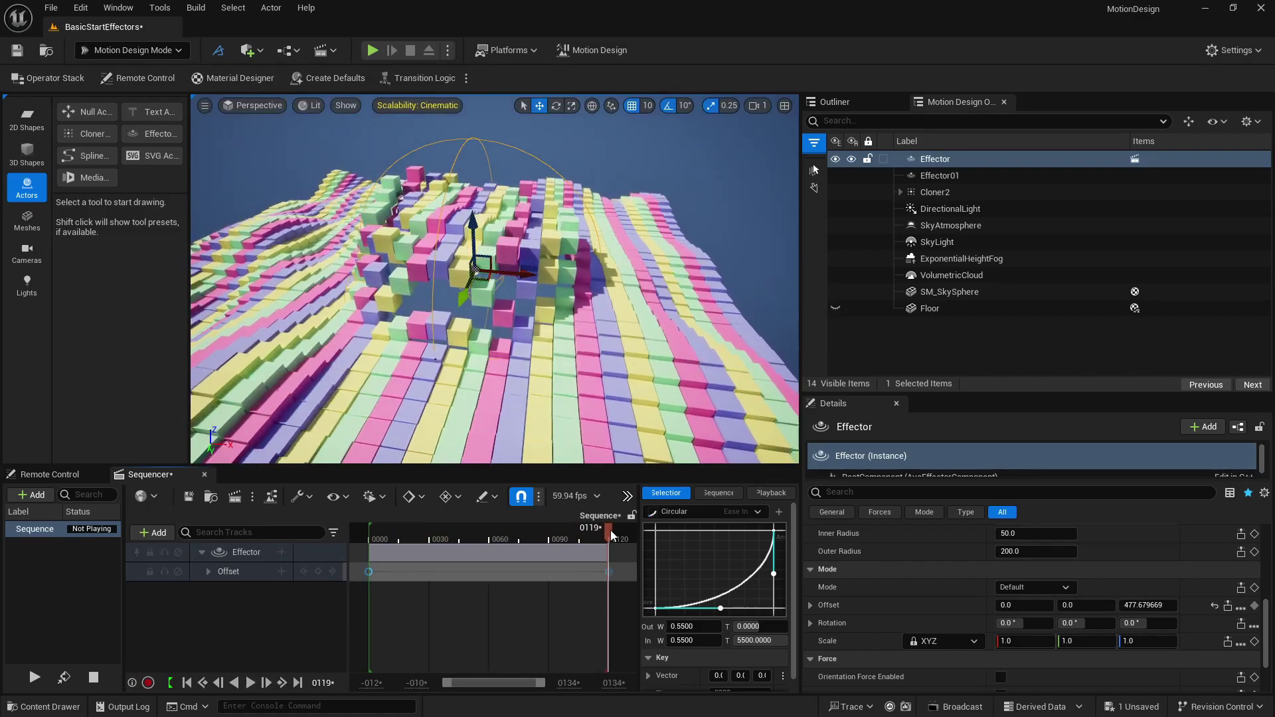
drag(608, 528, 571, 547)
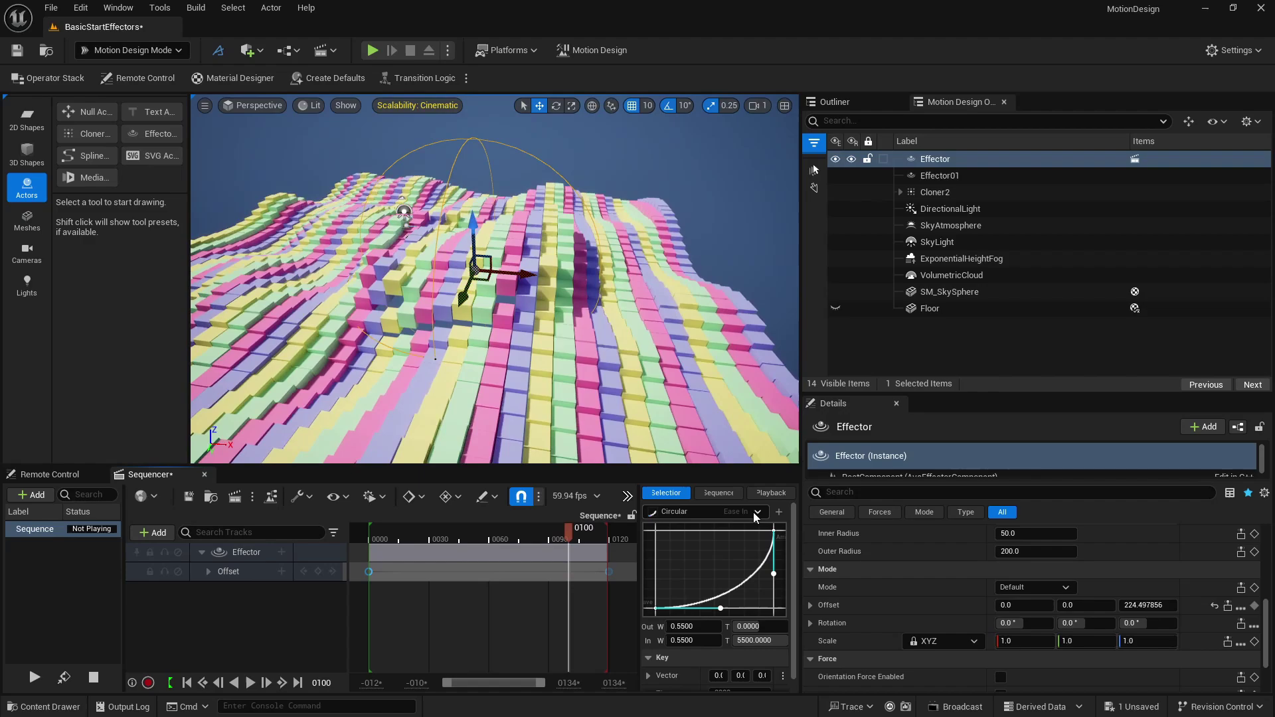
Step: Change the Offset keyframes' easing to the Exponential Ease Out preset and play the sequence
click(757, 512)
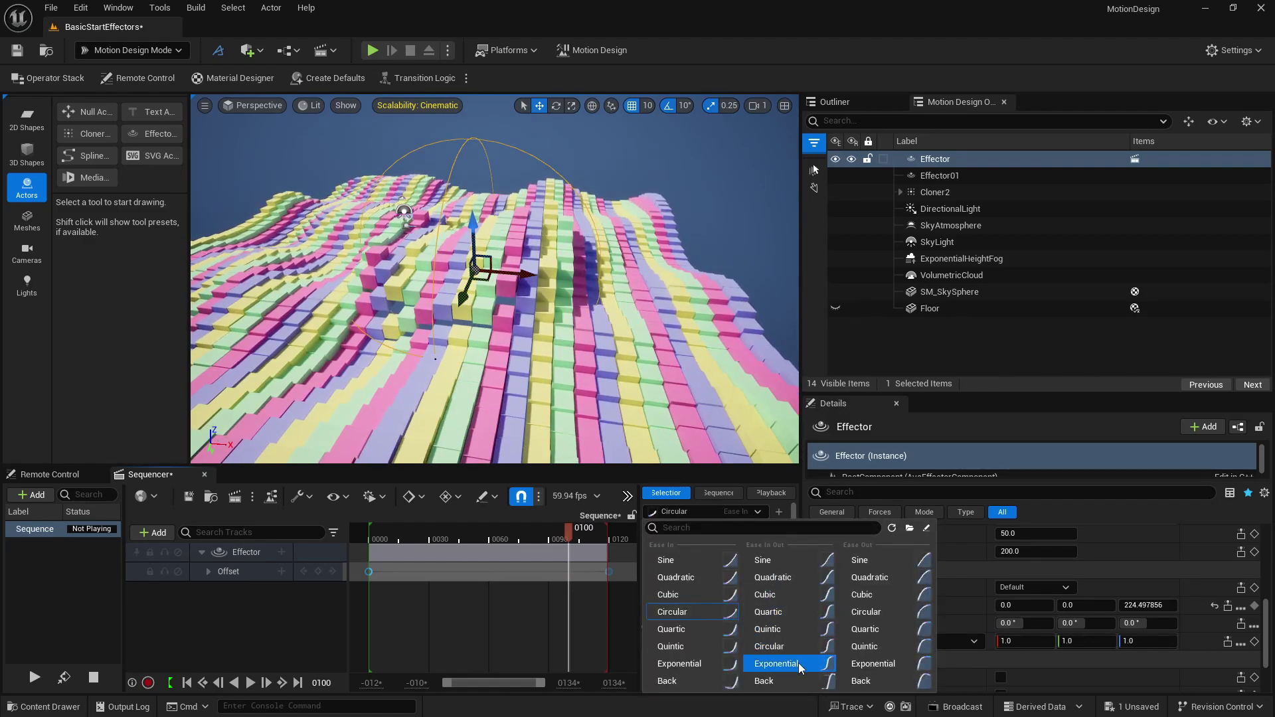
click(871, 664)
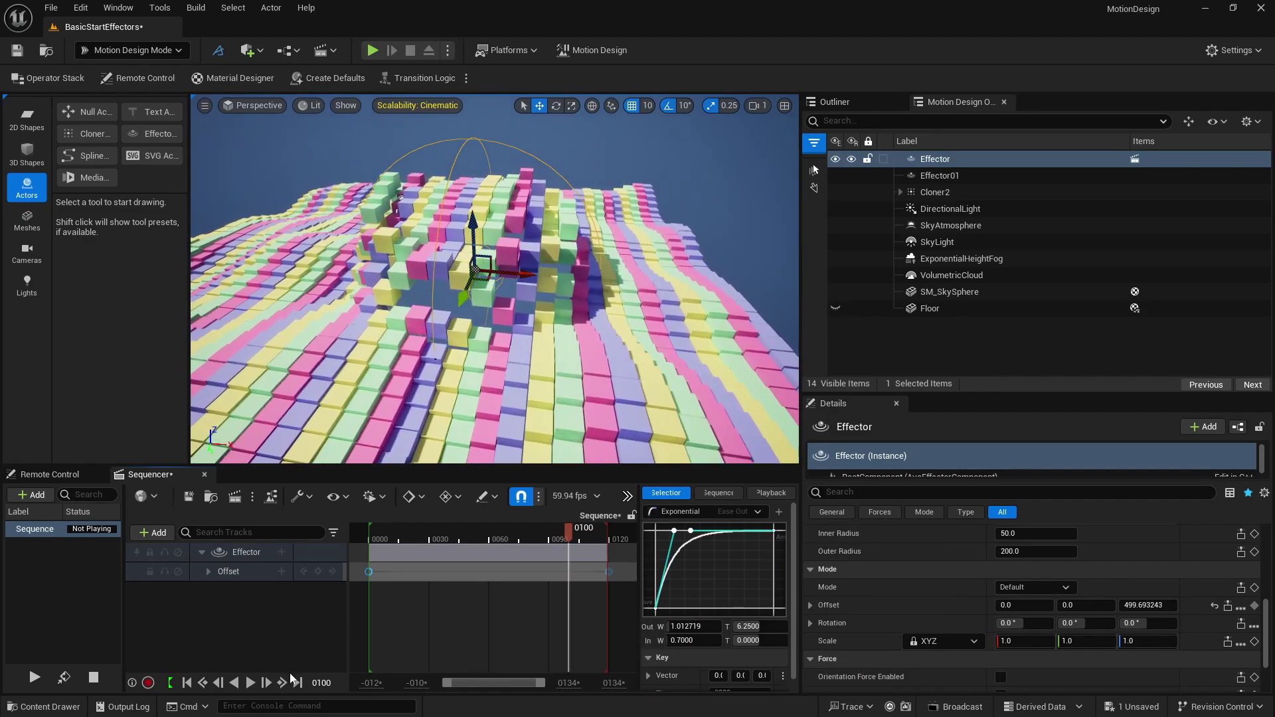
click(251, 683)
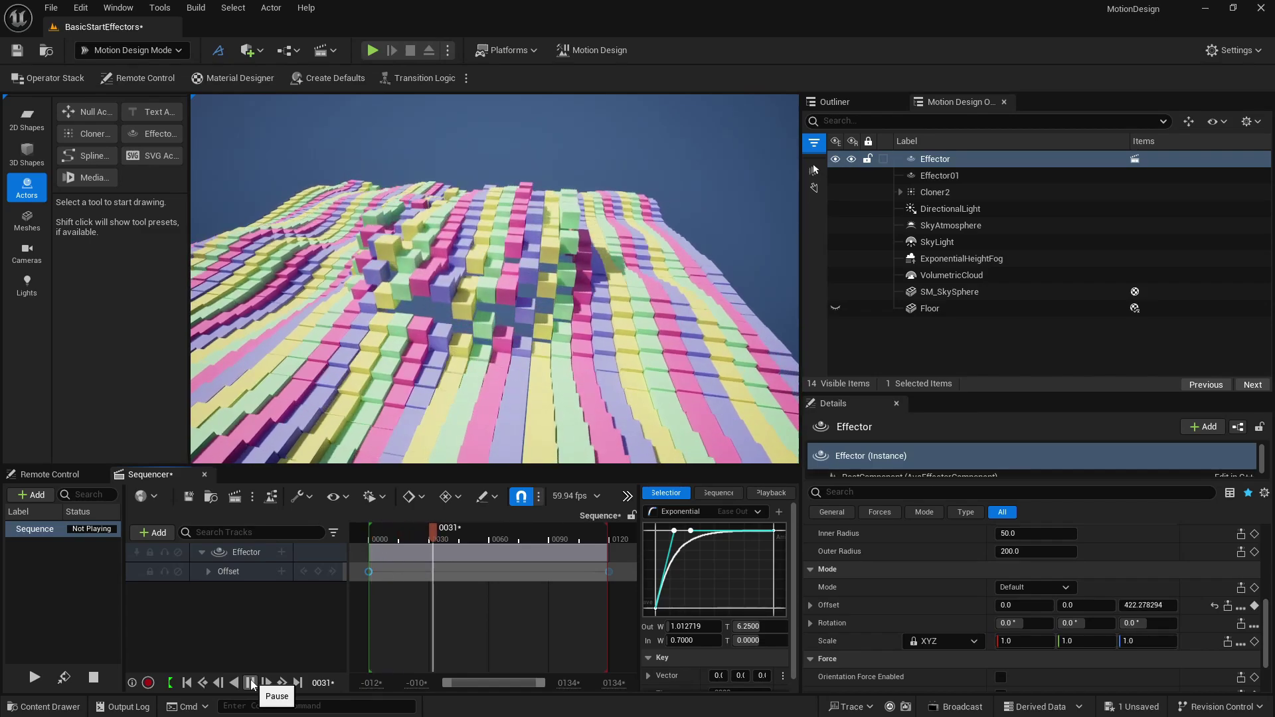